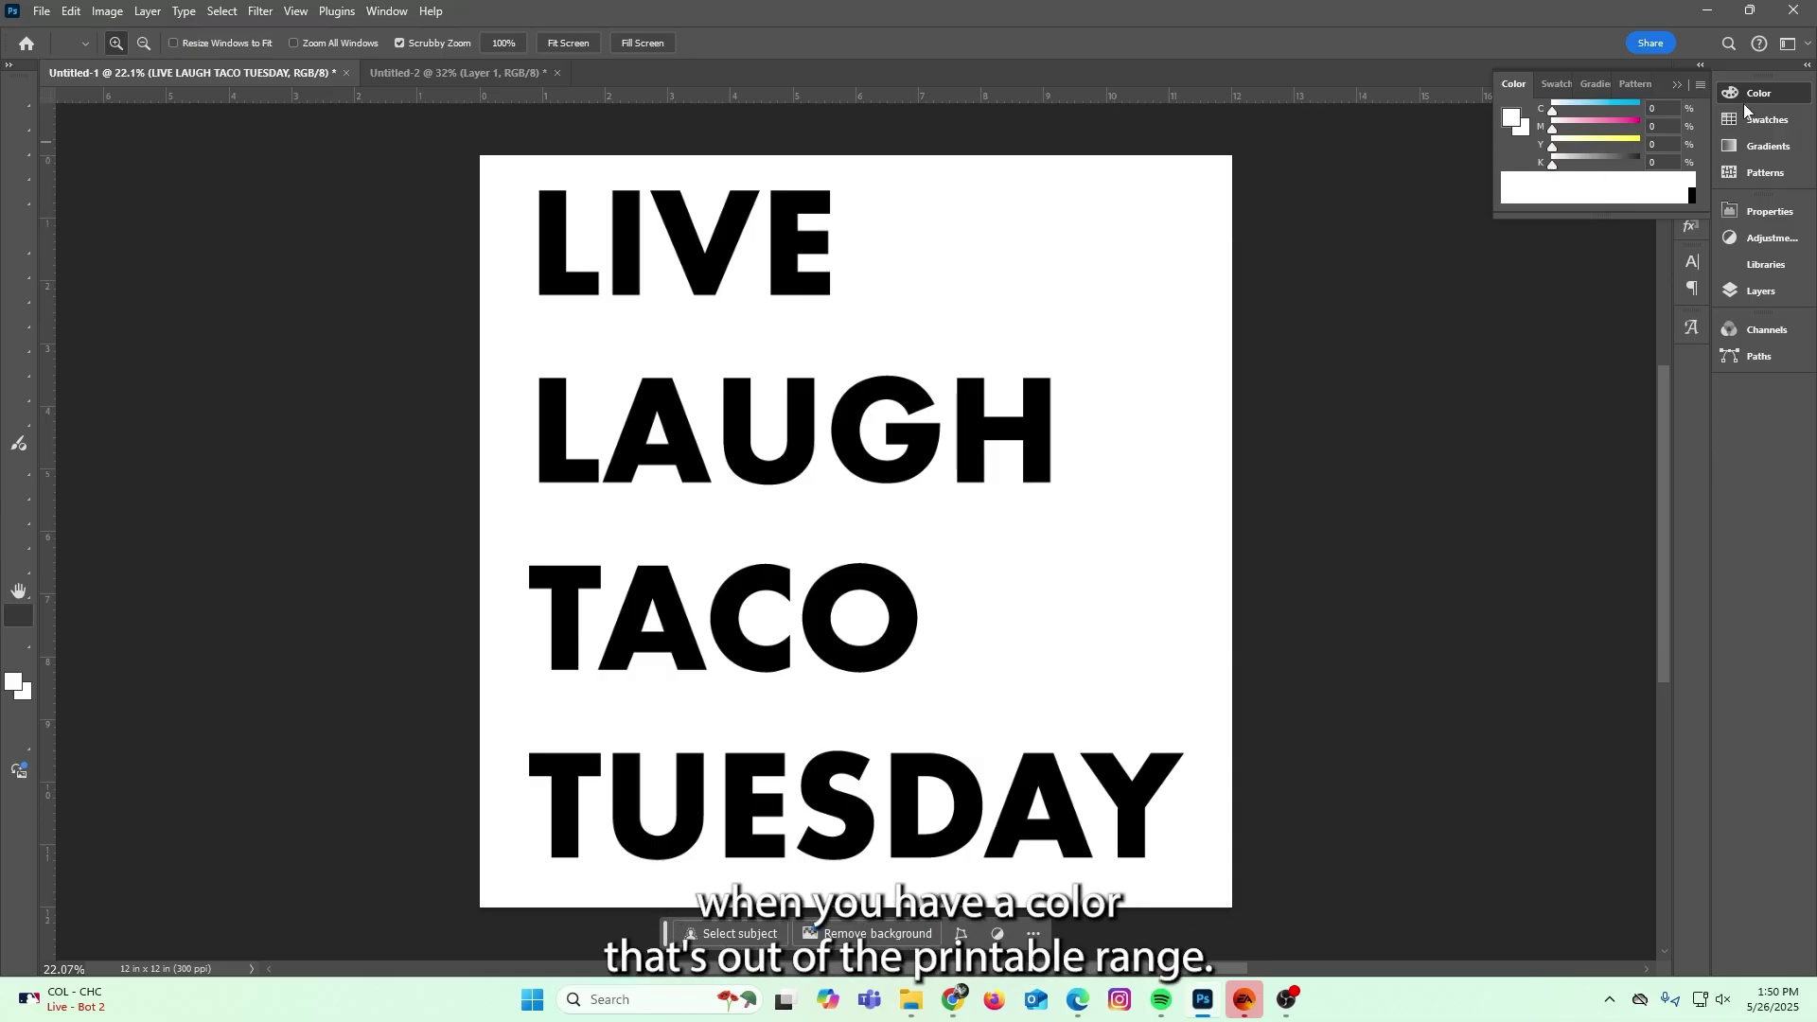
Float the Color panel with RGB sliders and drag green to an out-of-gamut blue (23, 94, 255).
left_click(1699, 83)
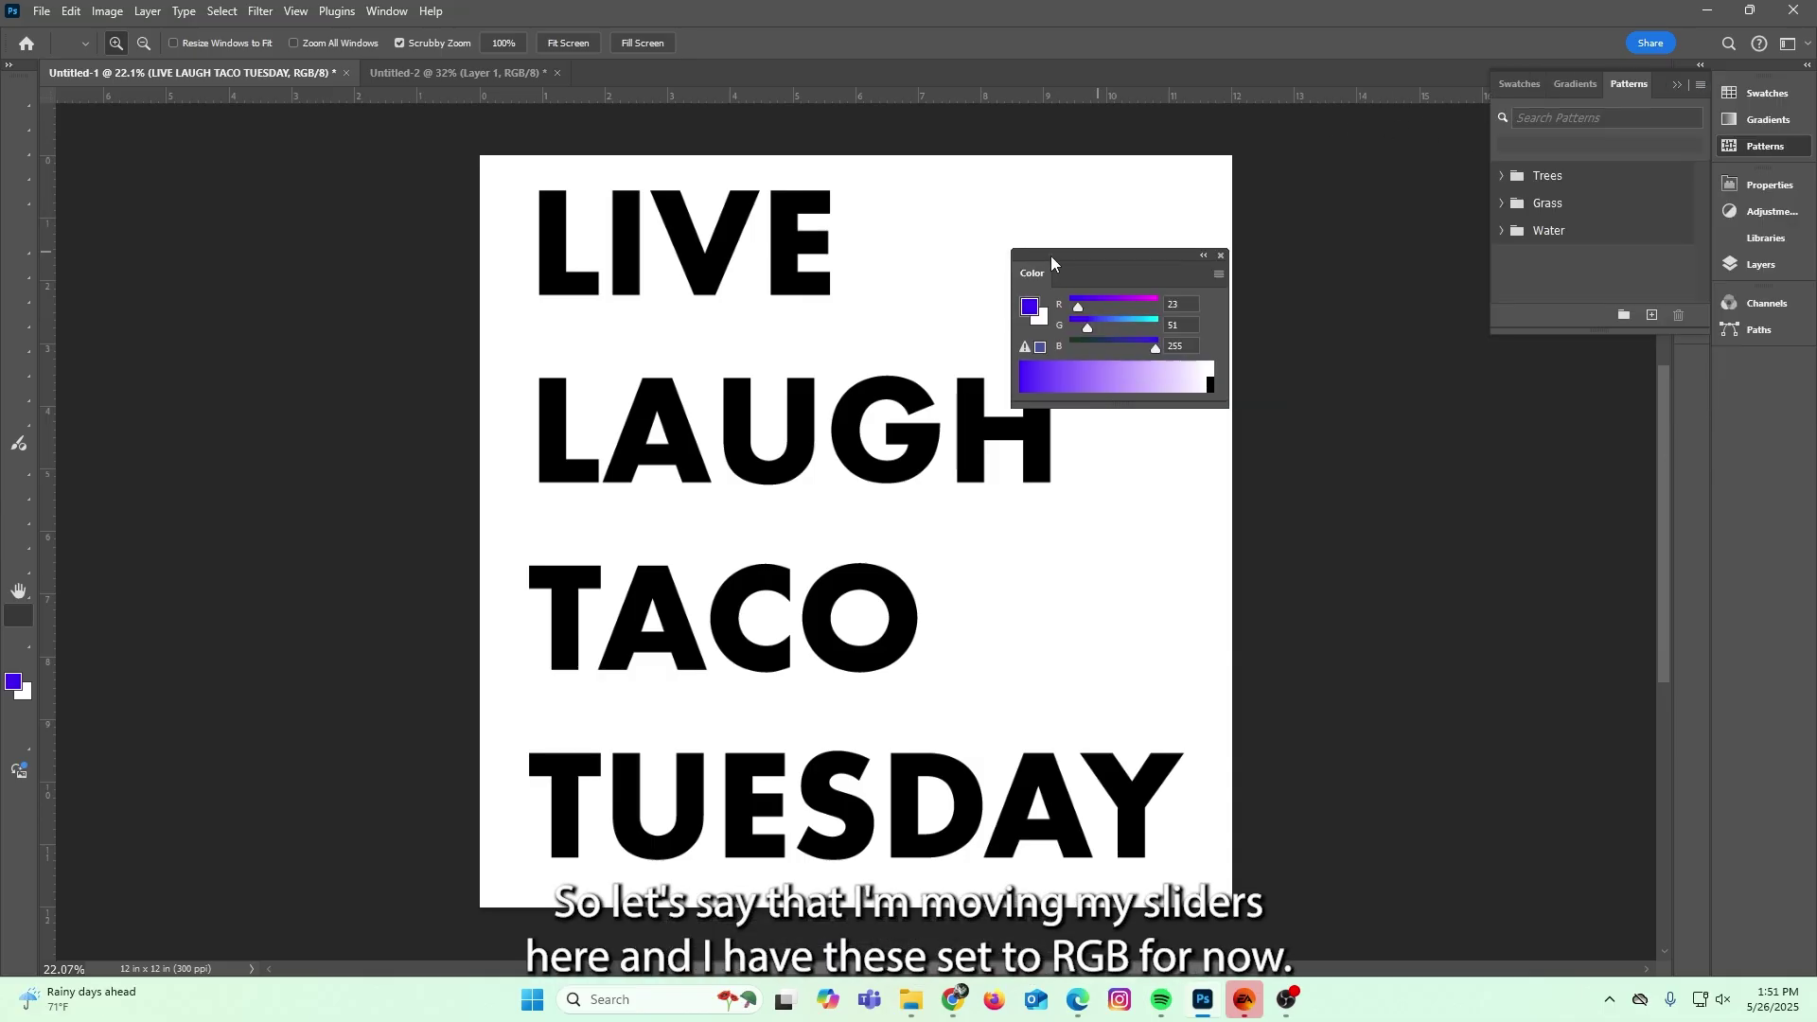
left_click_drag(1052, 260, 928, 272)
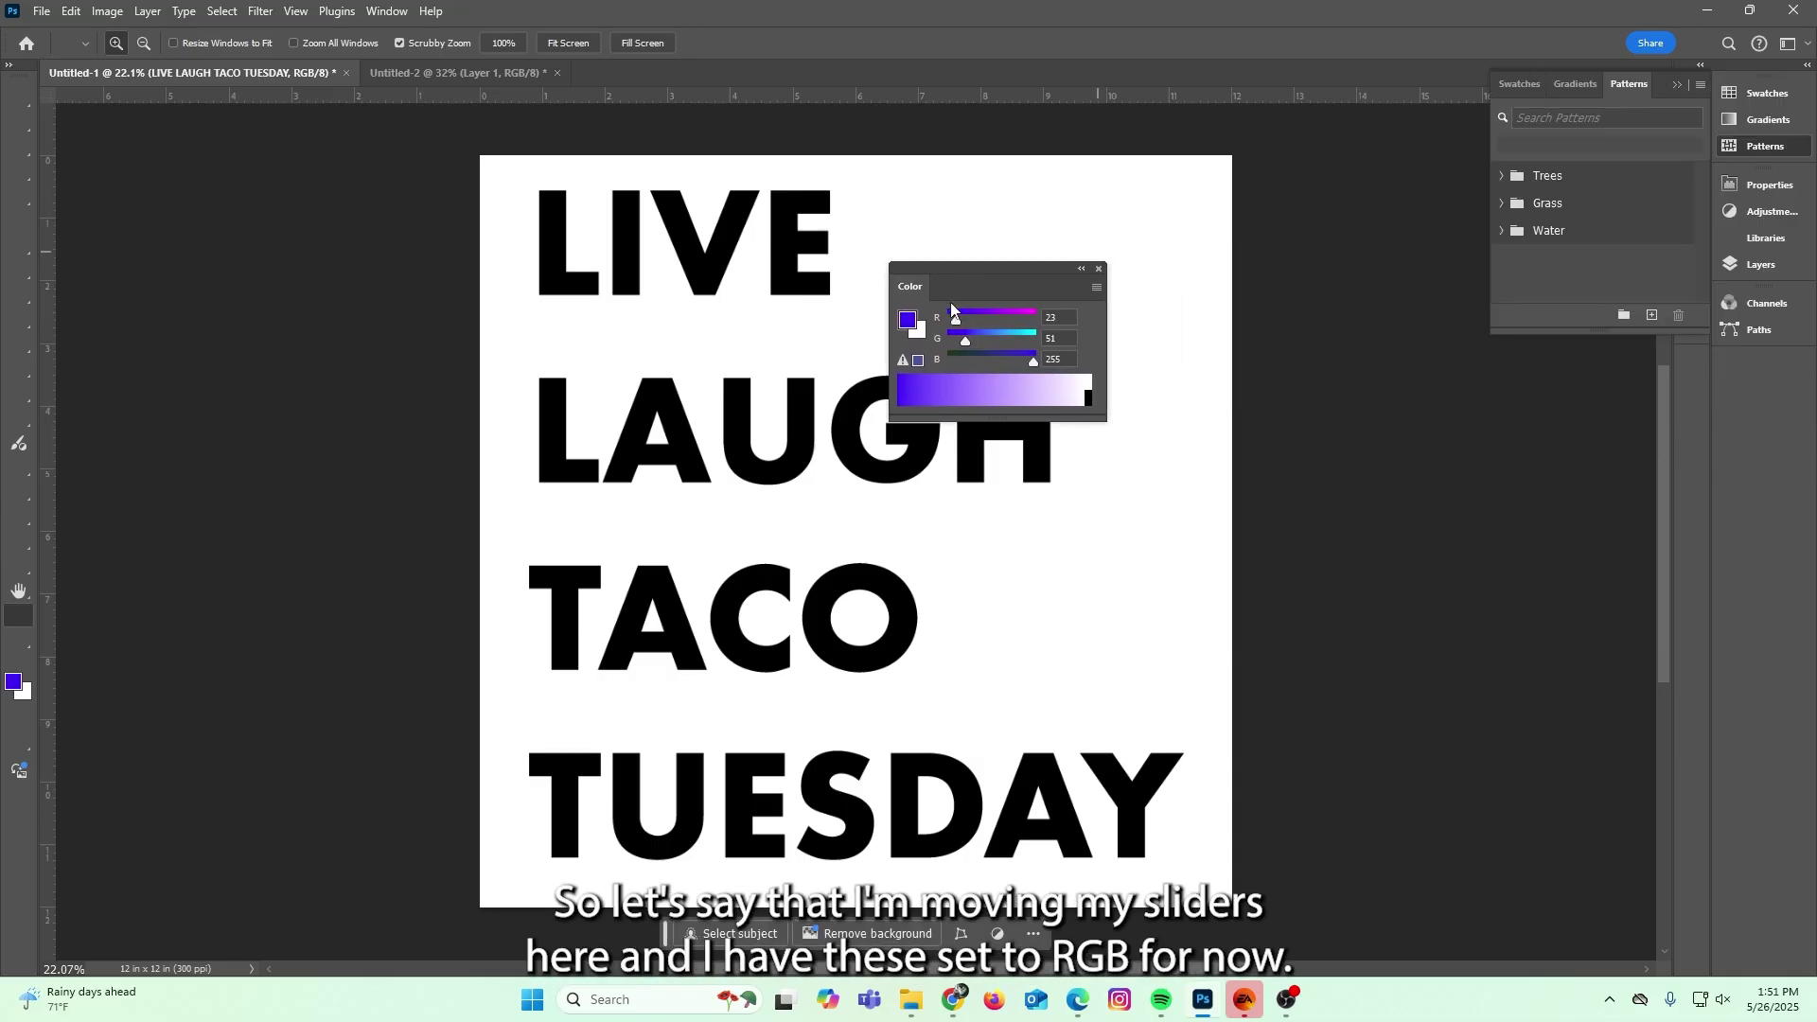
left_click(993, 330)
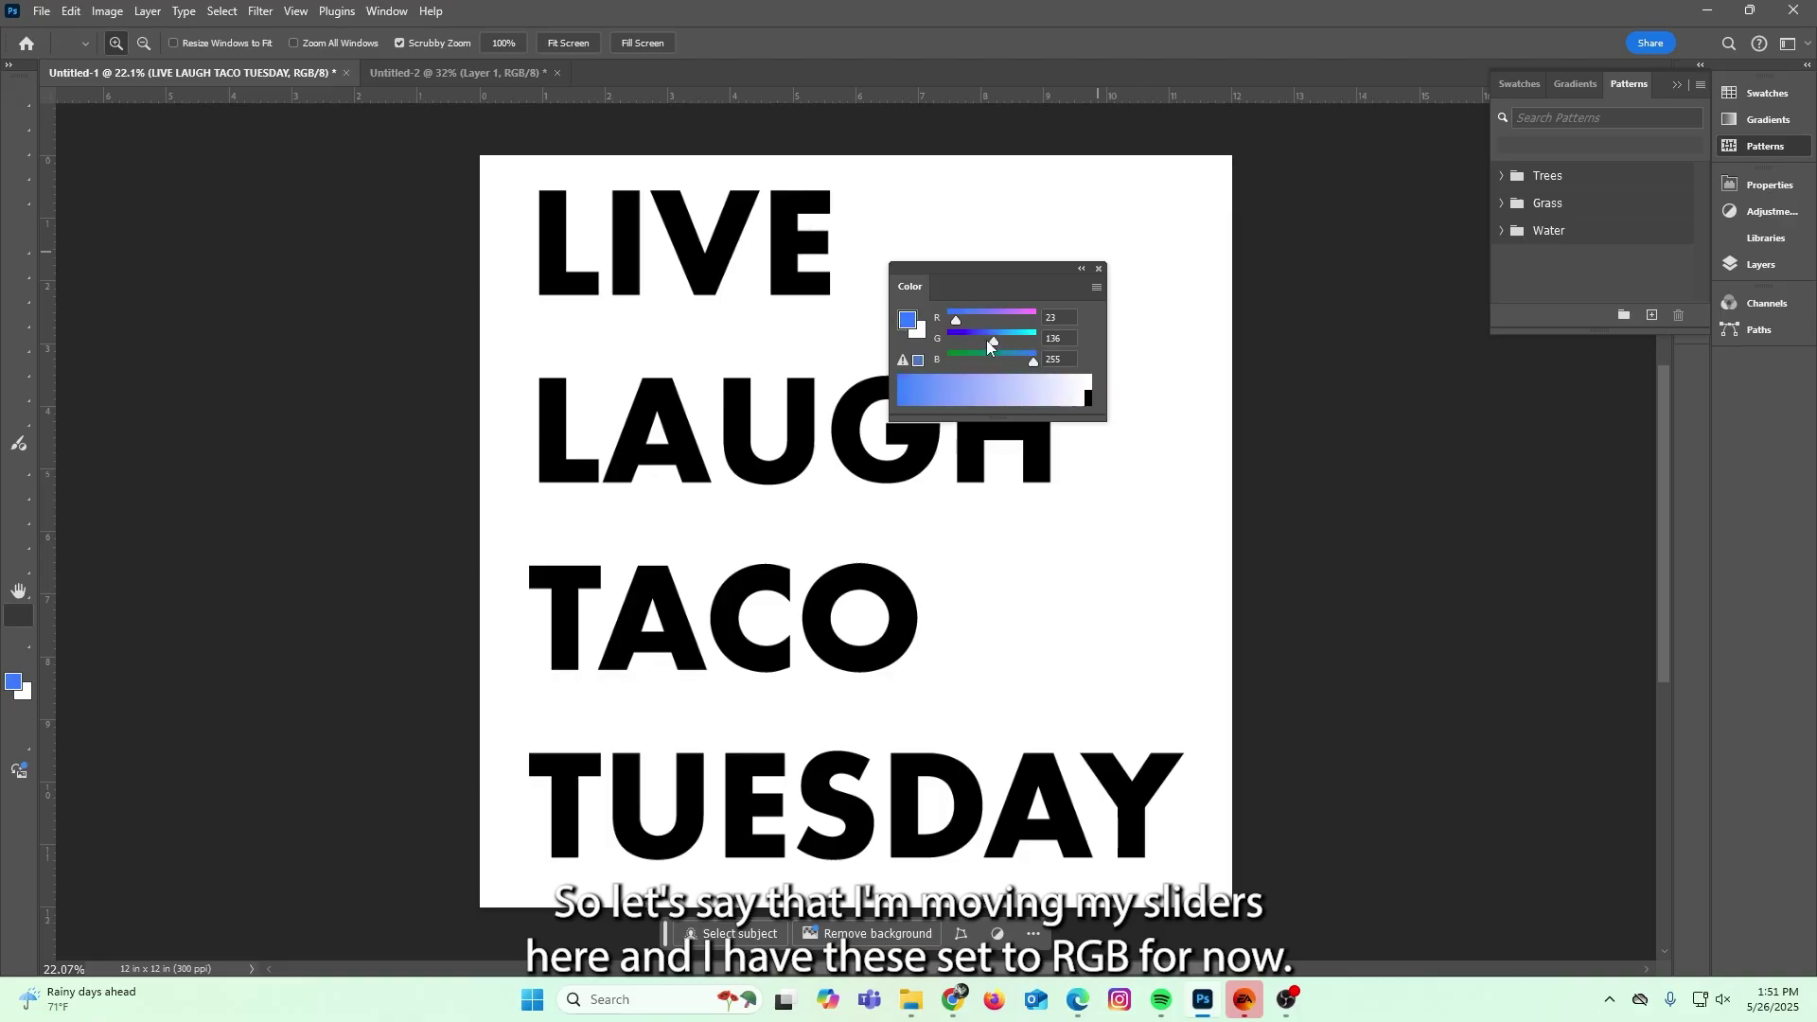
left_click_drag(989, 346, 981, 343)
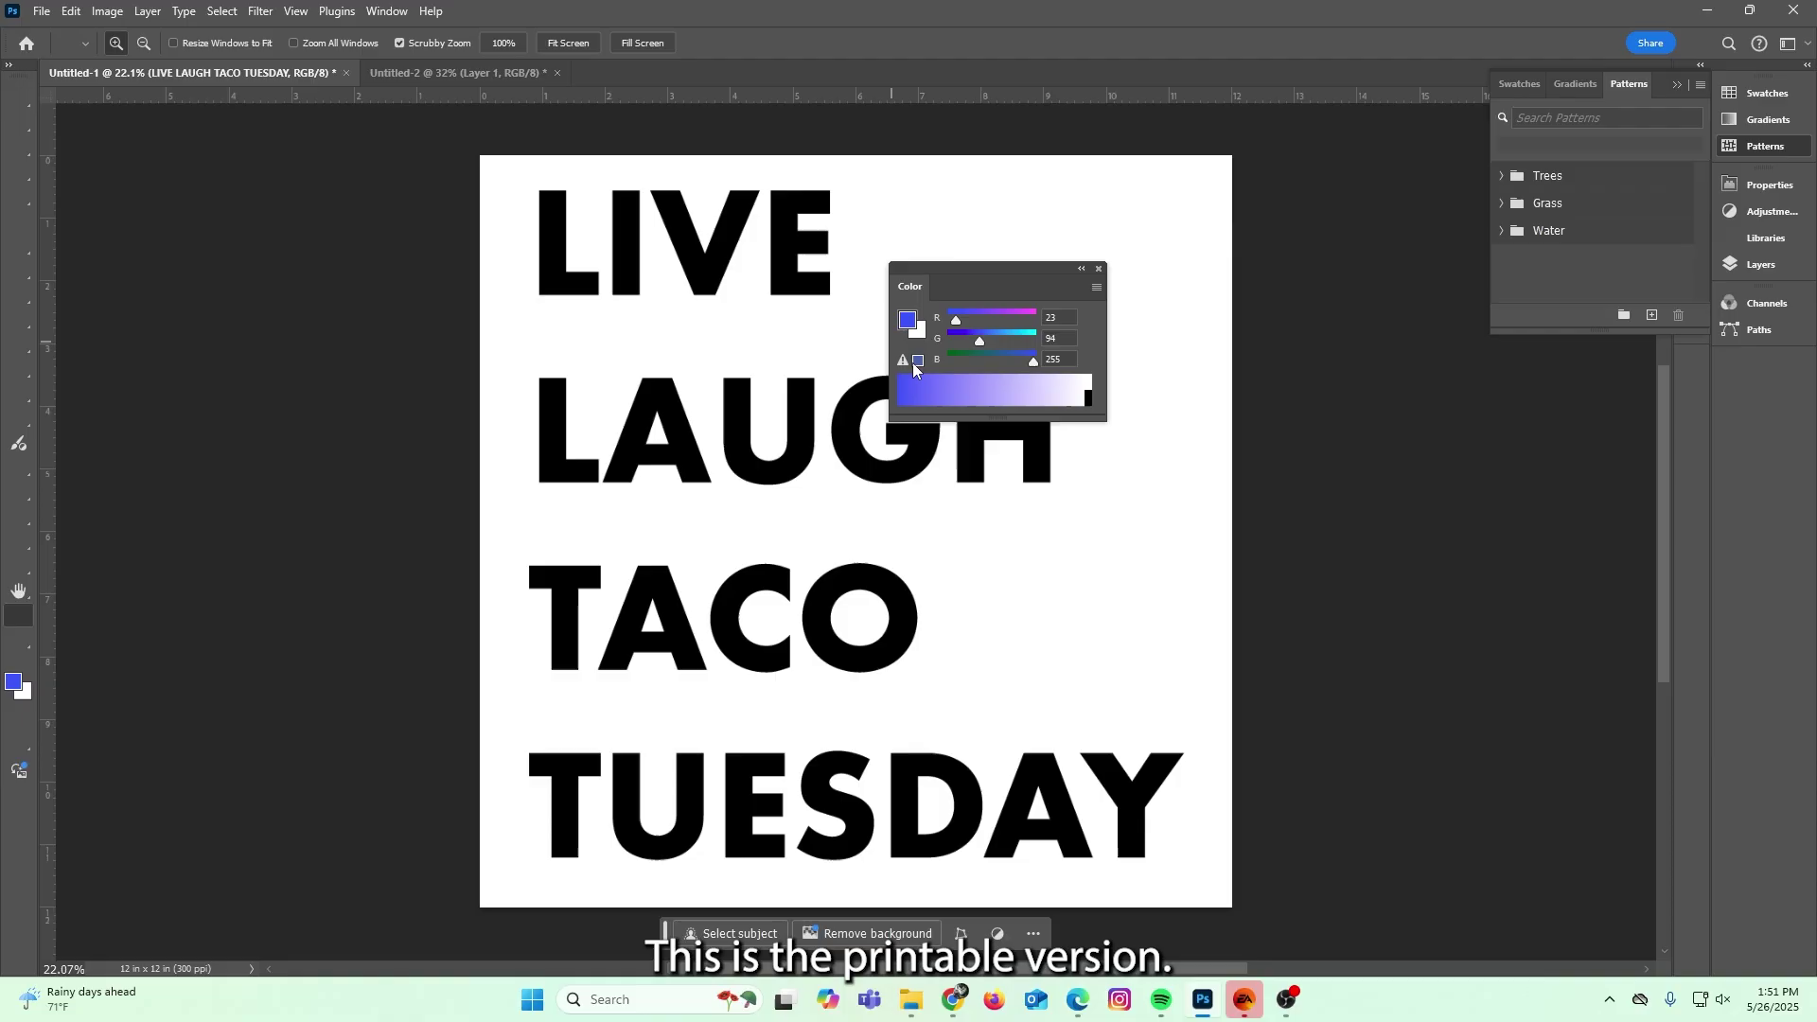
Add a new layer and fill a rectangle beside TACO with the vivid blue.
key("m")
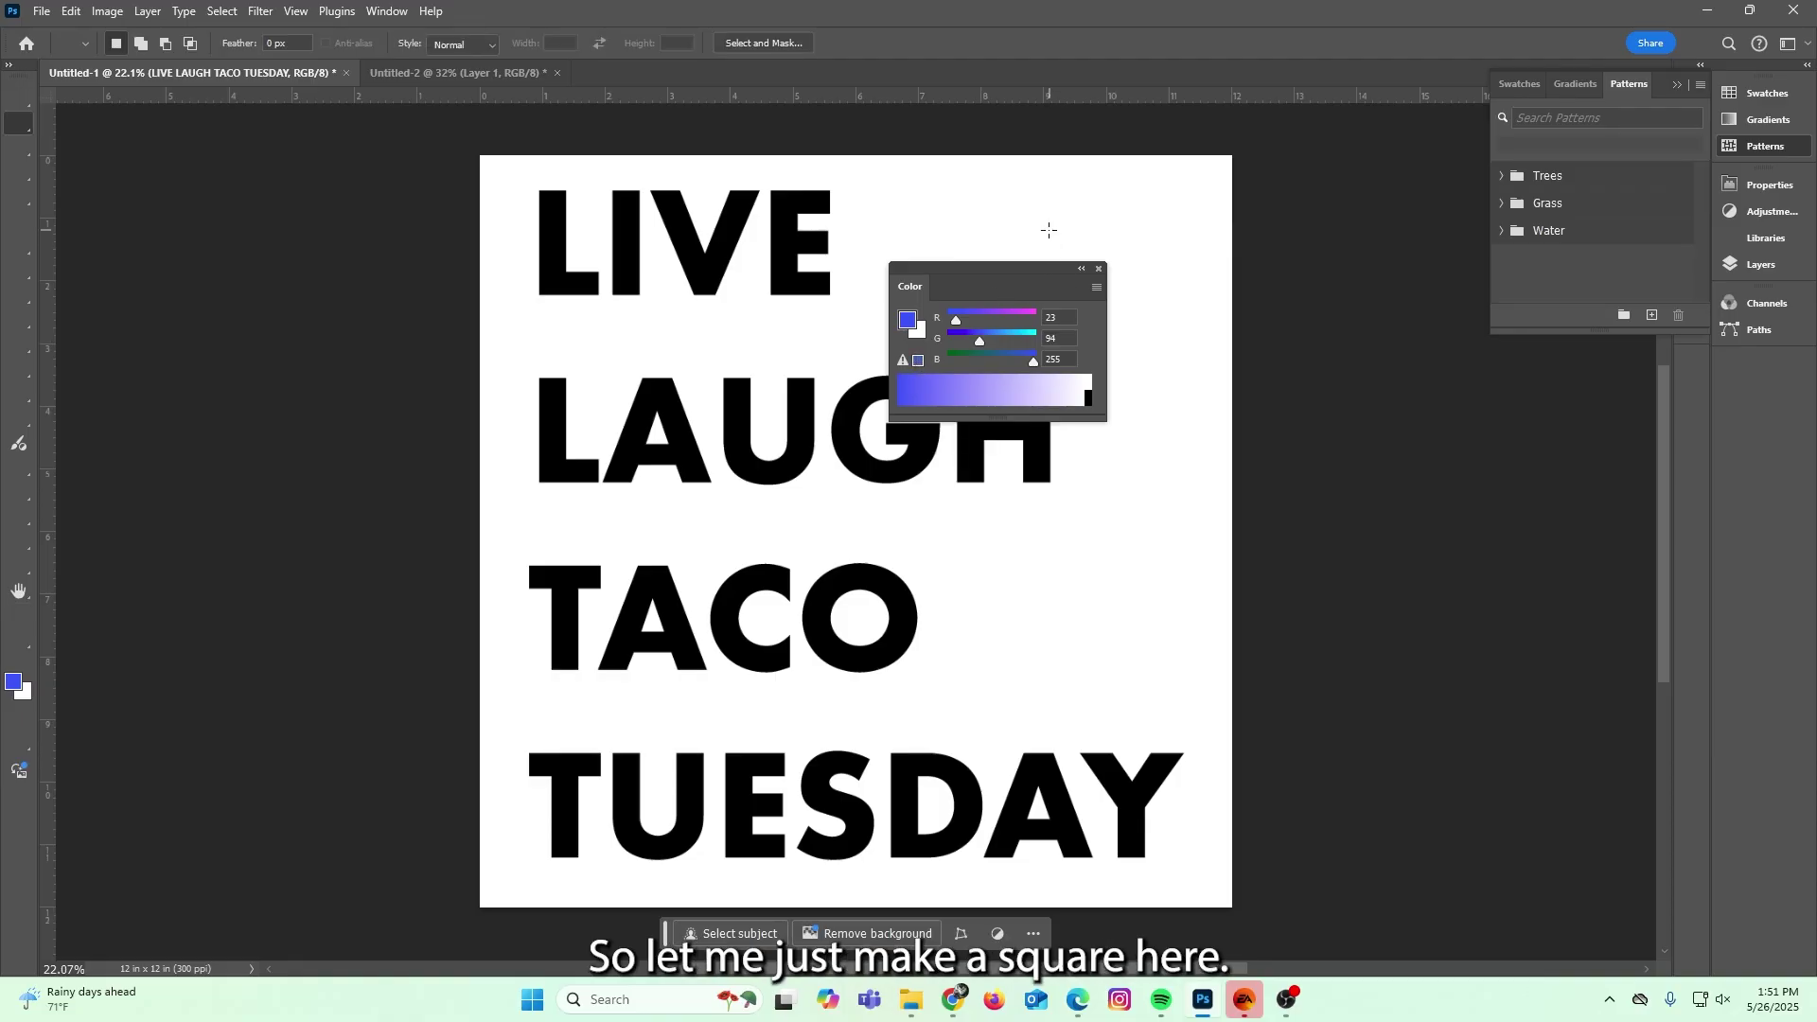
key("F7")
left_click(1652, 489)
left_click_drag(1019, 512, 1222, 665)
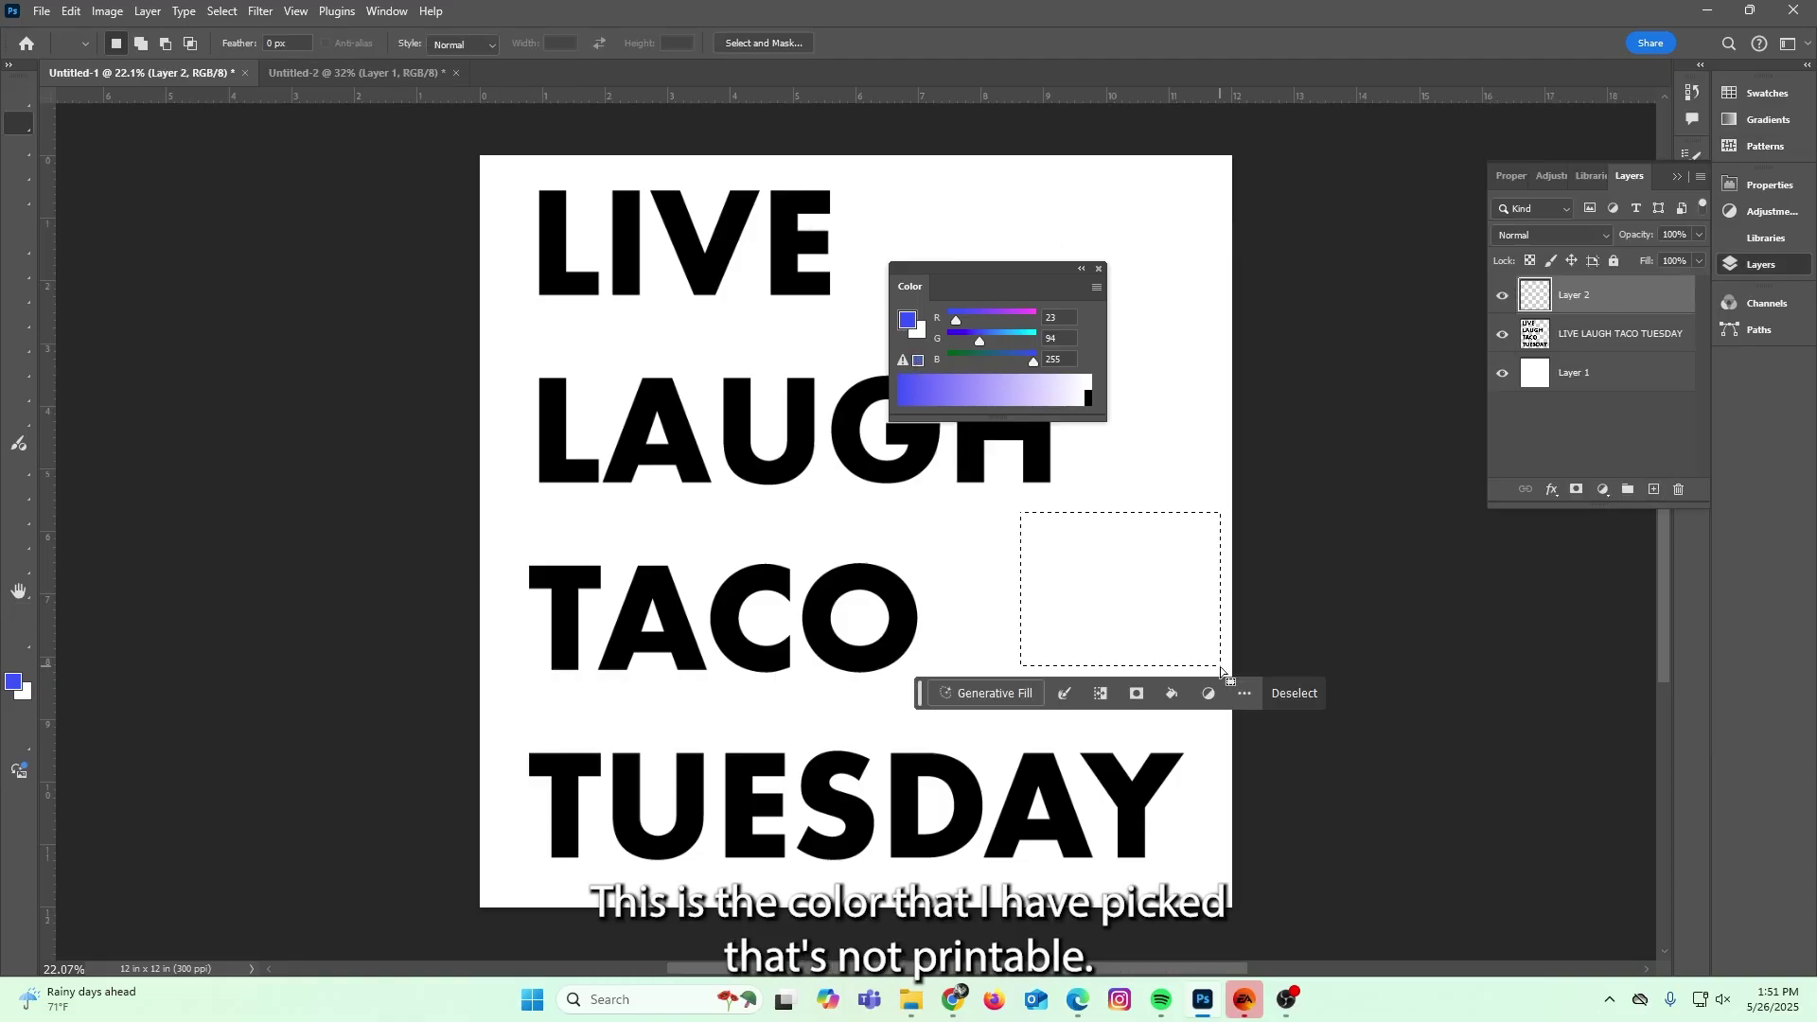
key("alt+BackSpace")
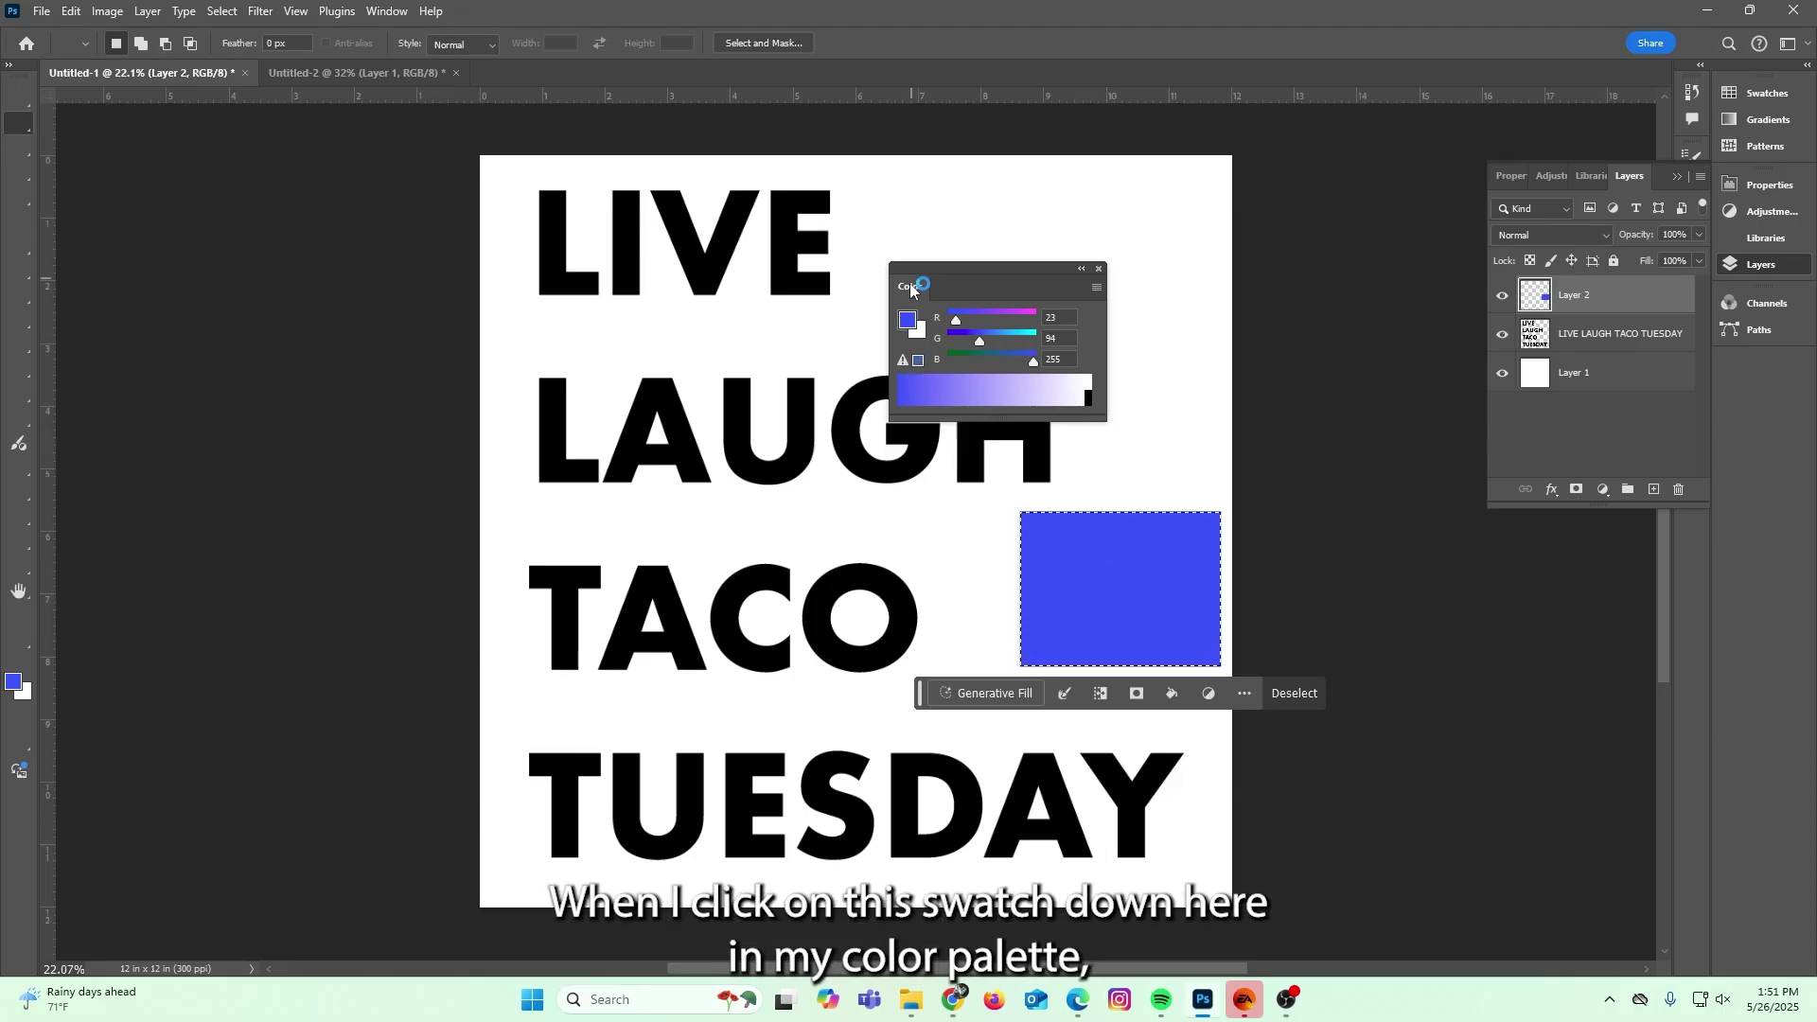
Refill the rectangle with the printable blue (67, 101, 175) and zoom in to compare.
left_click(917, 363)
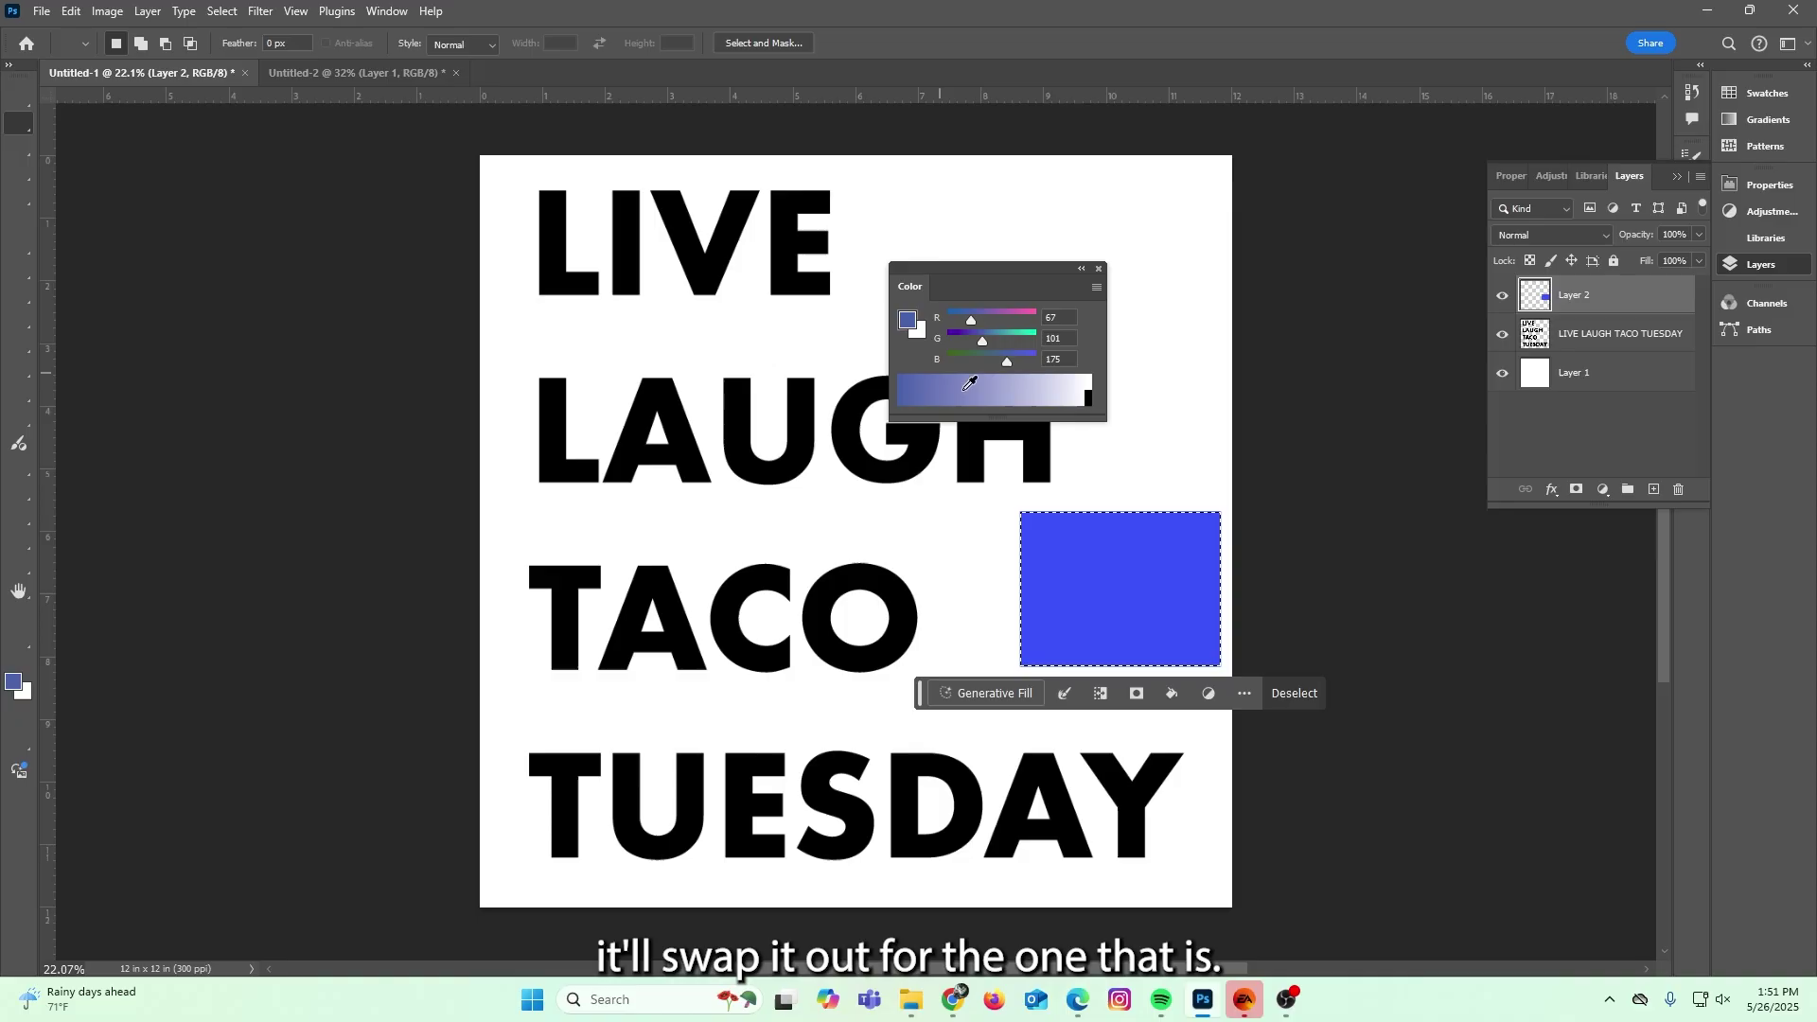
key("alt+BackSpace")
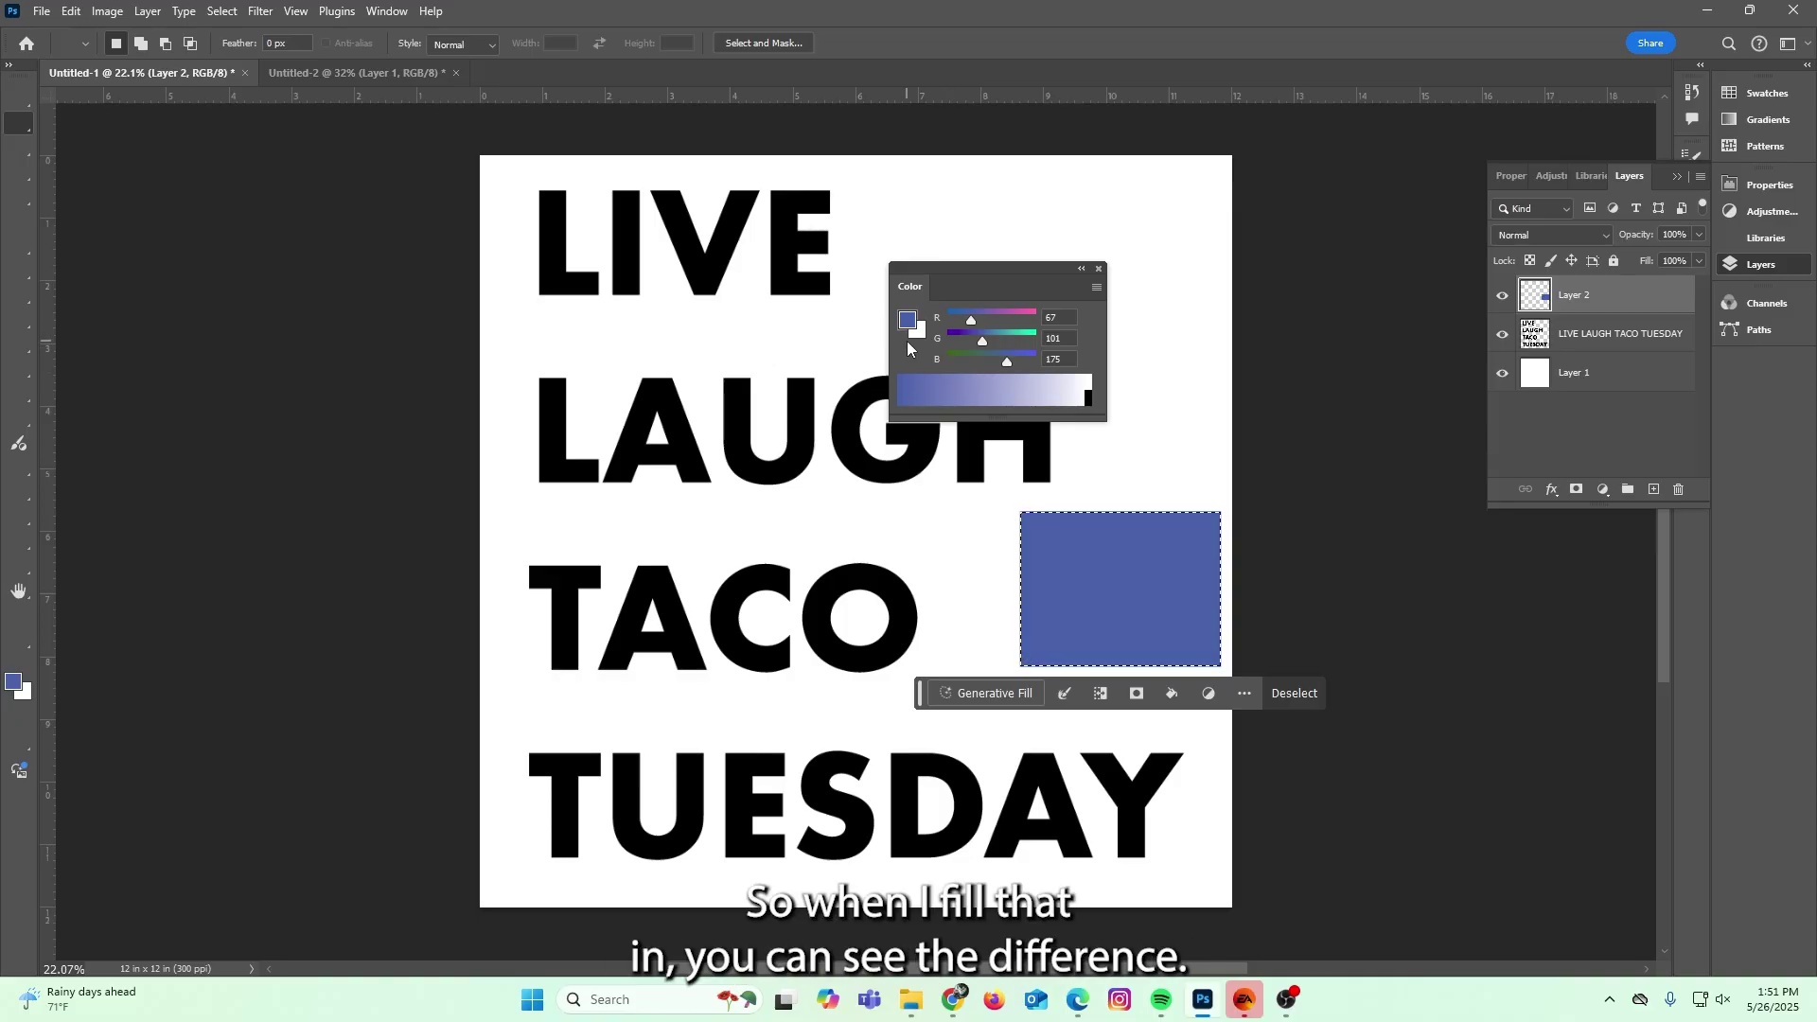
key("z")
scroll(1217, 553, "up", 5)
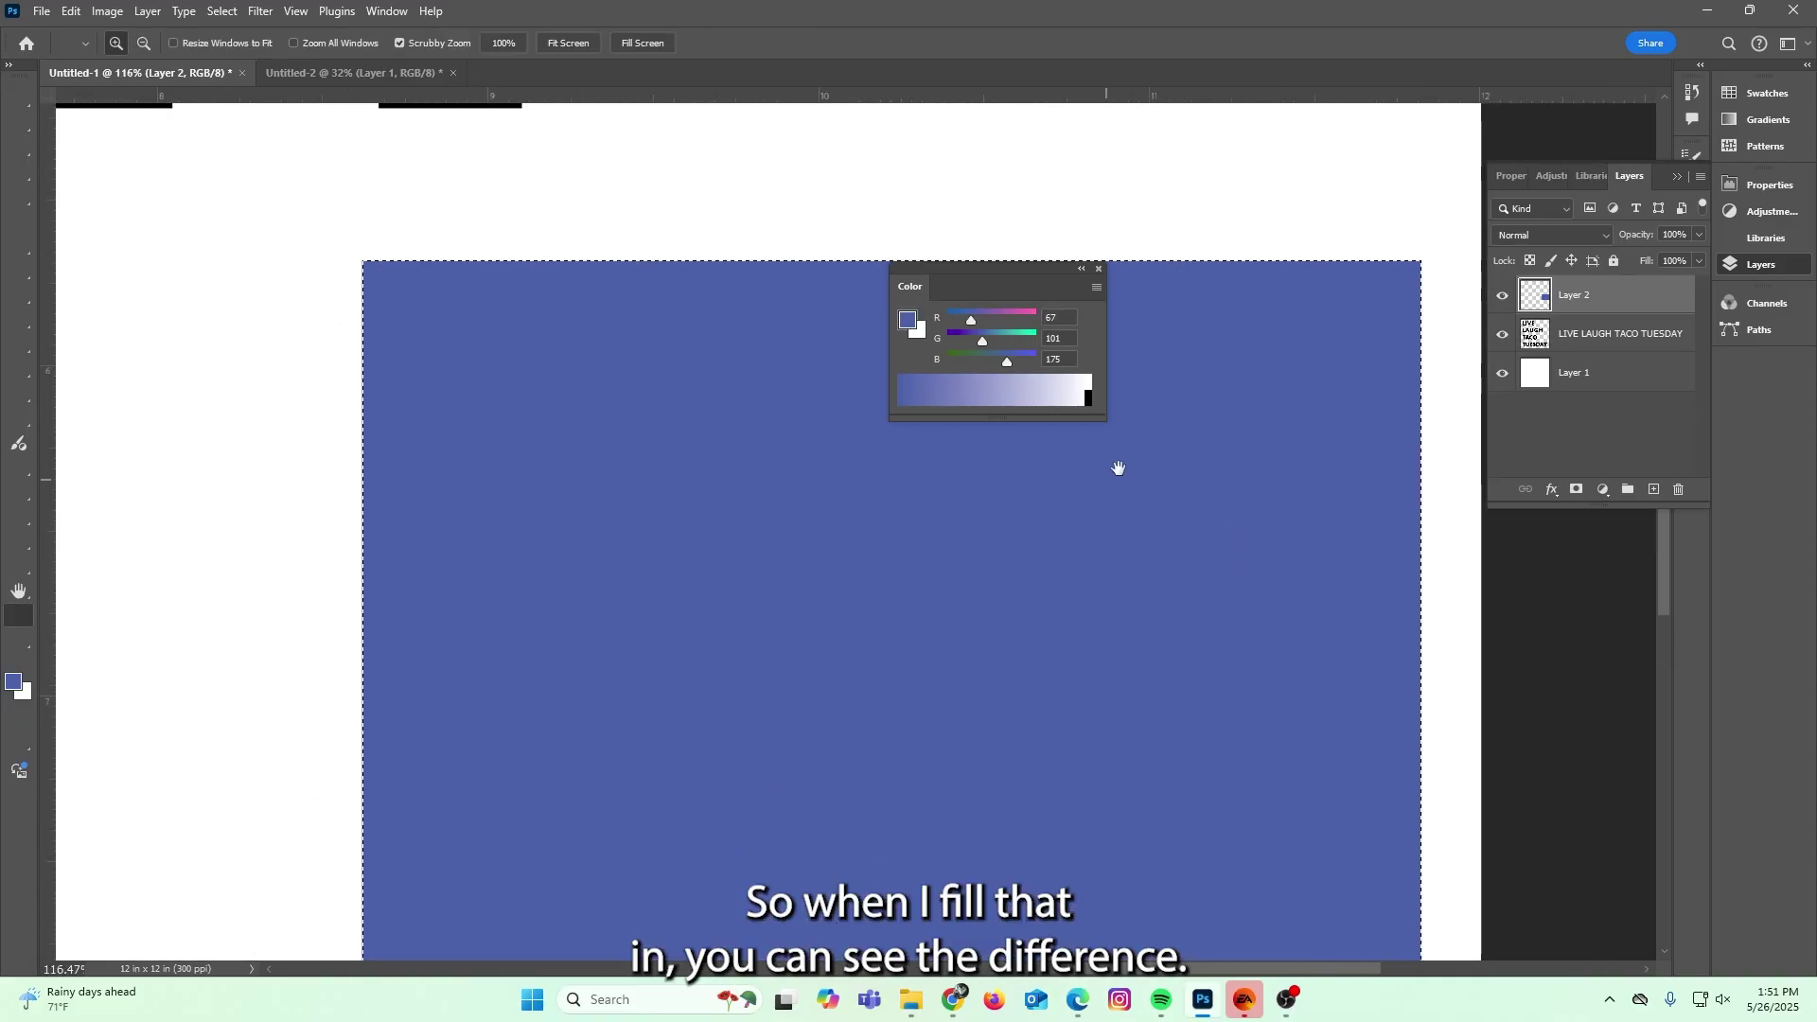
left_click_drag(1108, 398, 1136, 351)
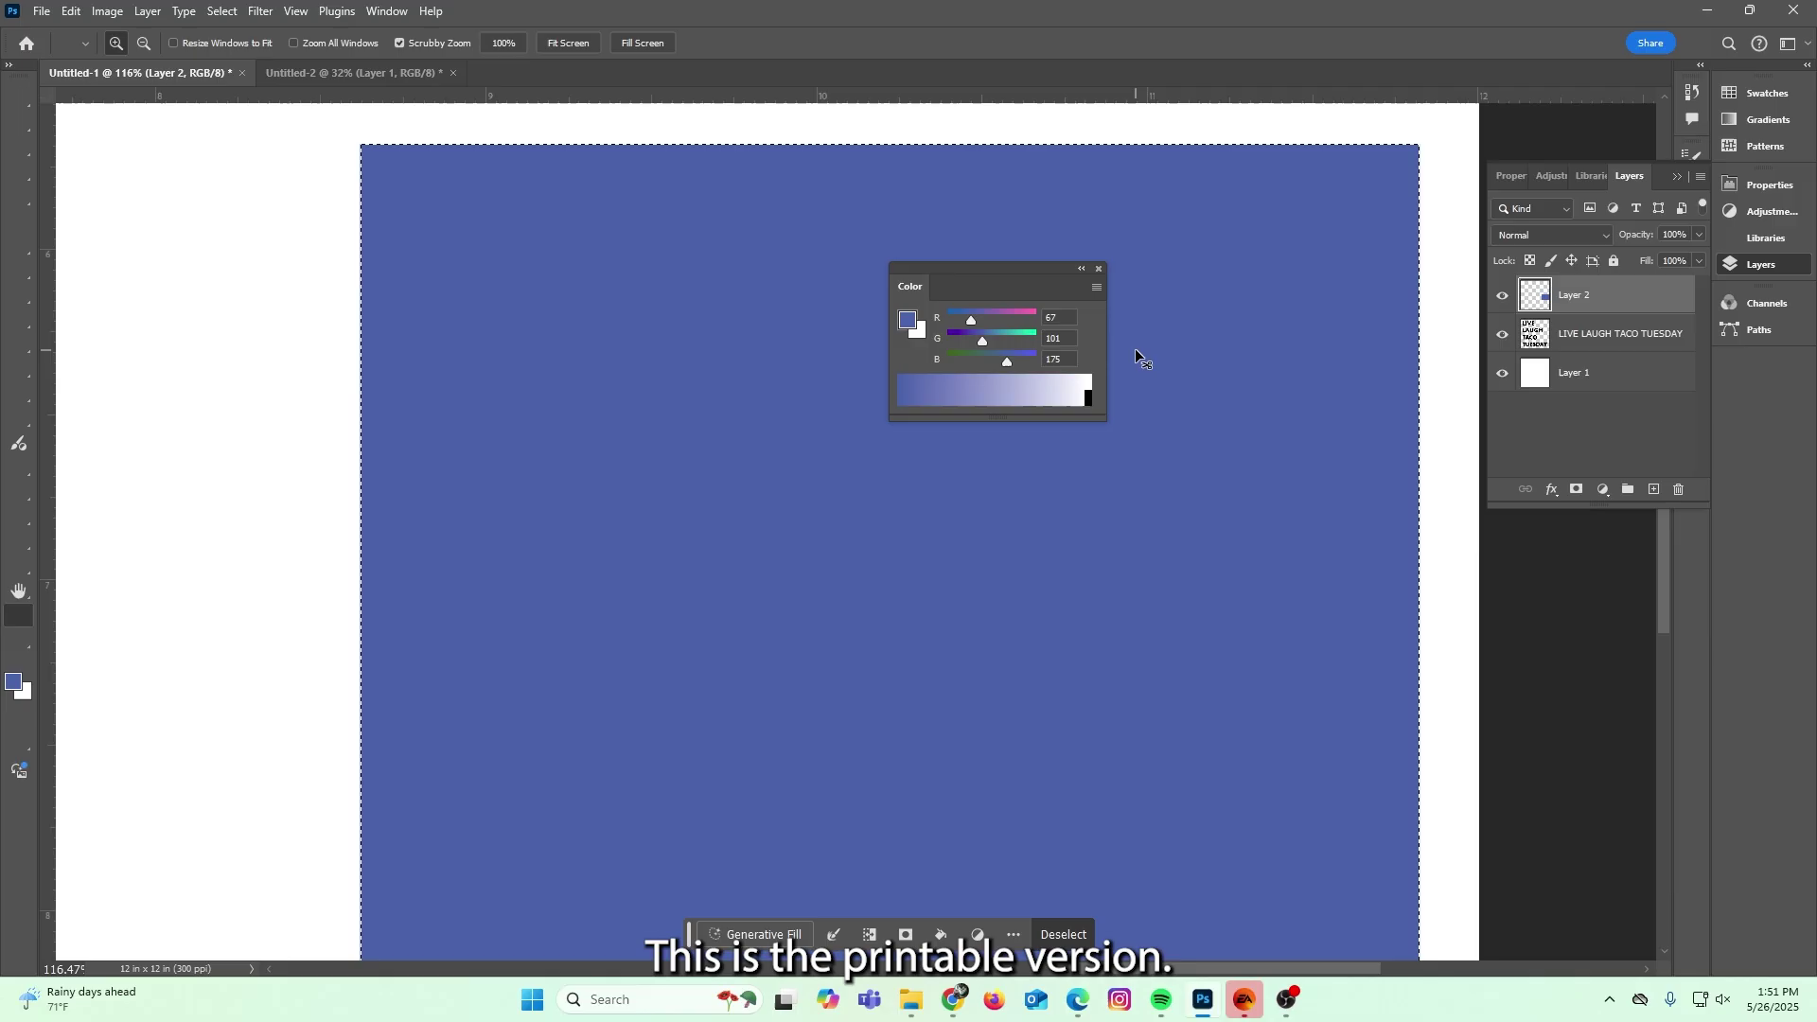
key("ctrl+z")
left_click_drag(1001, 523, 926, 482)
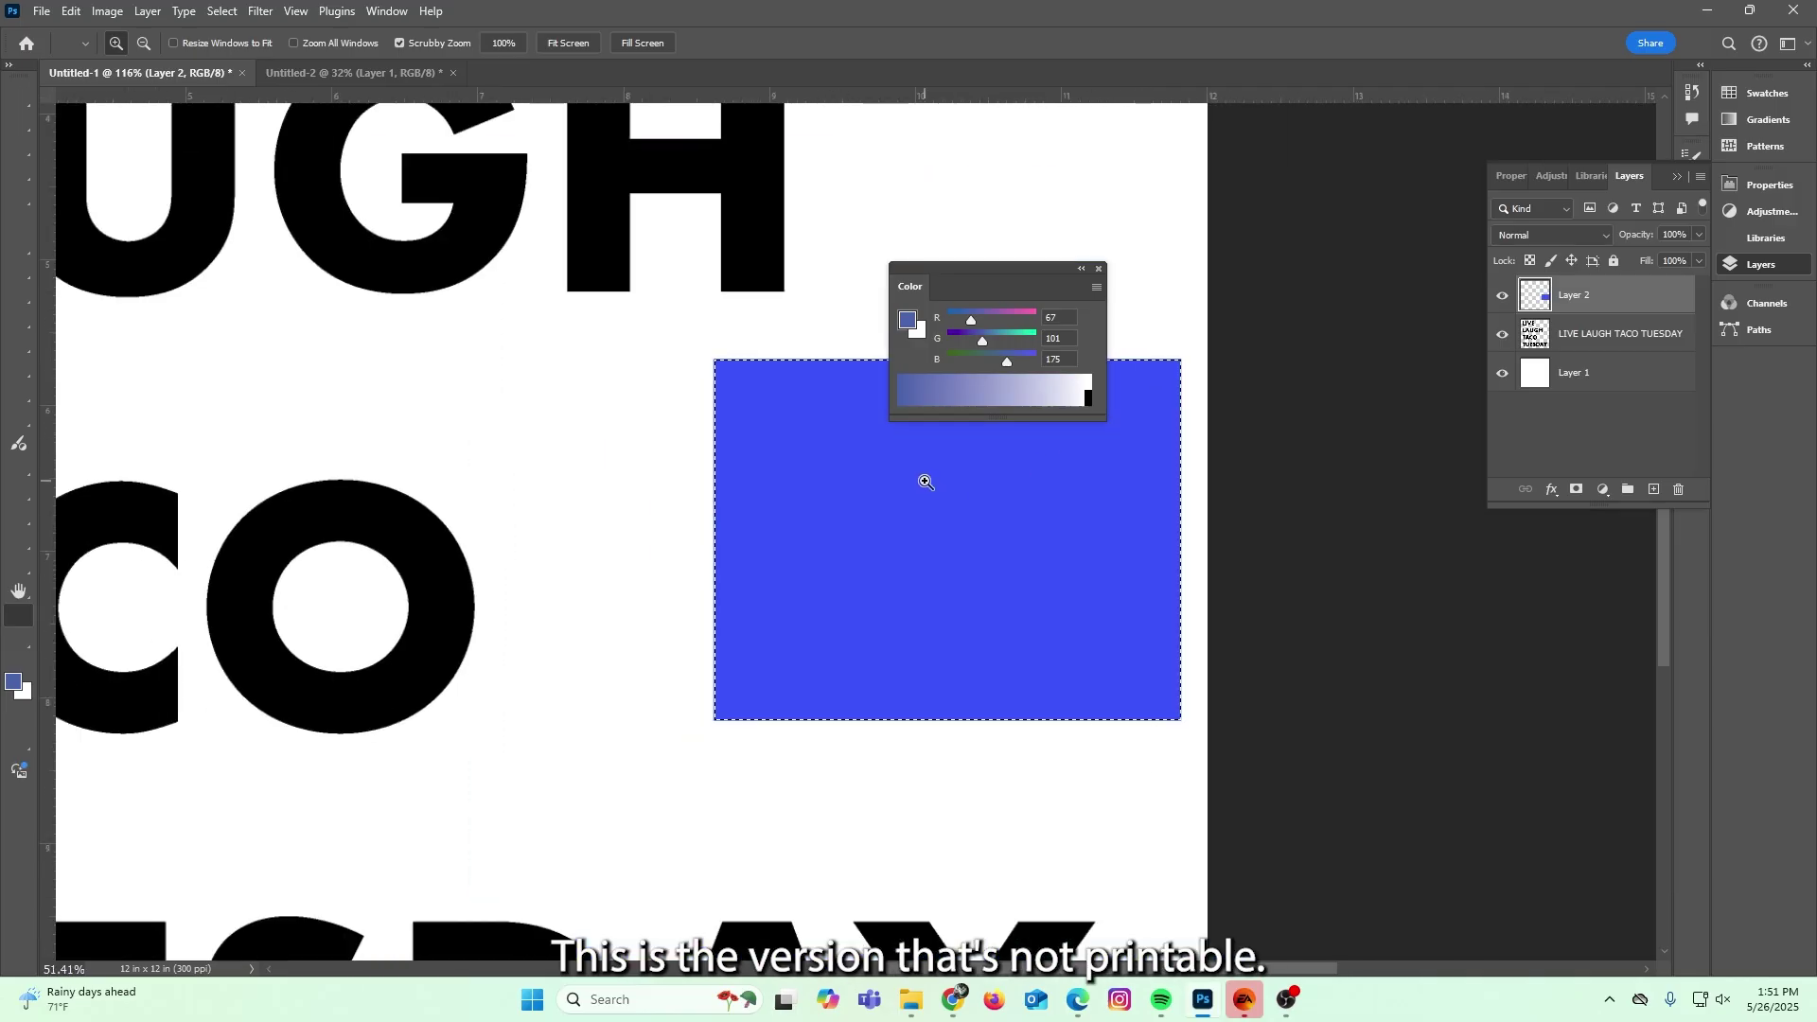
scroll(925, 481, "down", 5)
left_click(1576, 296)
Delete the test layer, clear the leftover selection, and move the Color panel aside.
key("Delete")
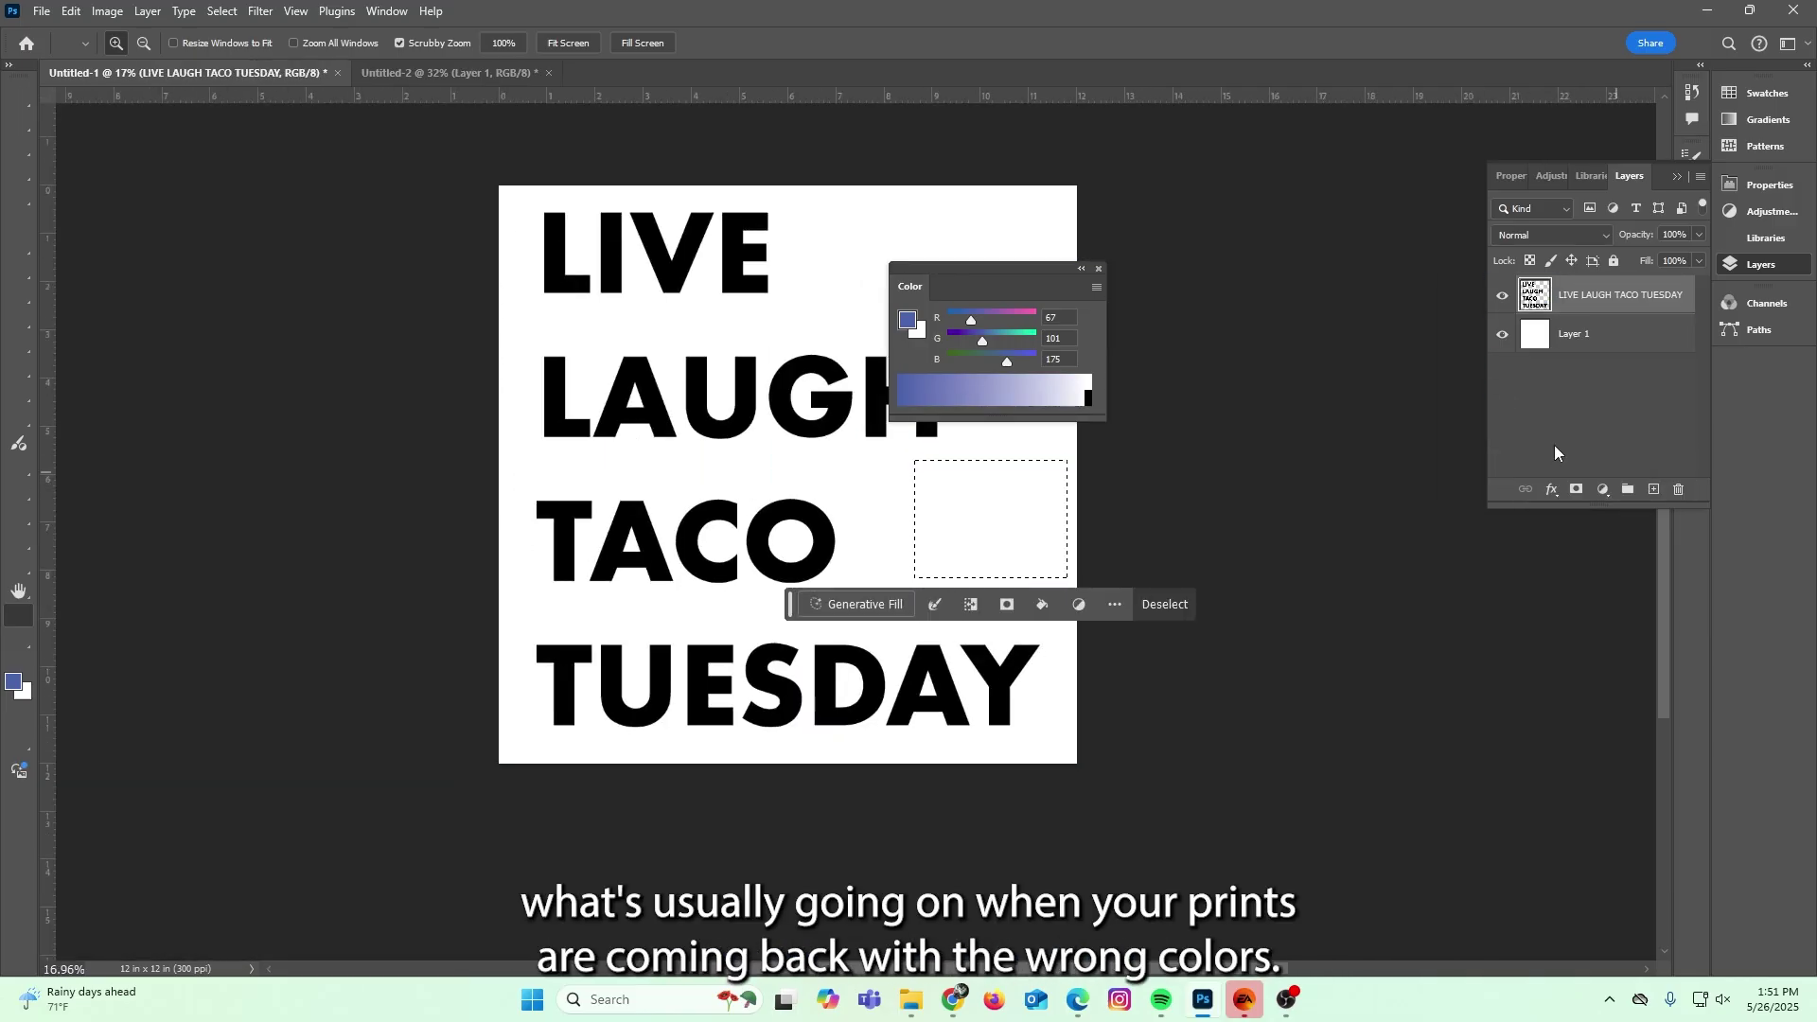
left_click_drag(1037, 268, 1299, 270)
key("ctrl+d")
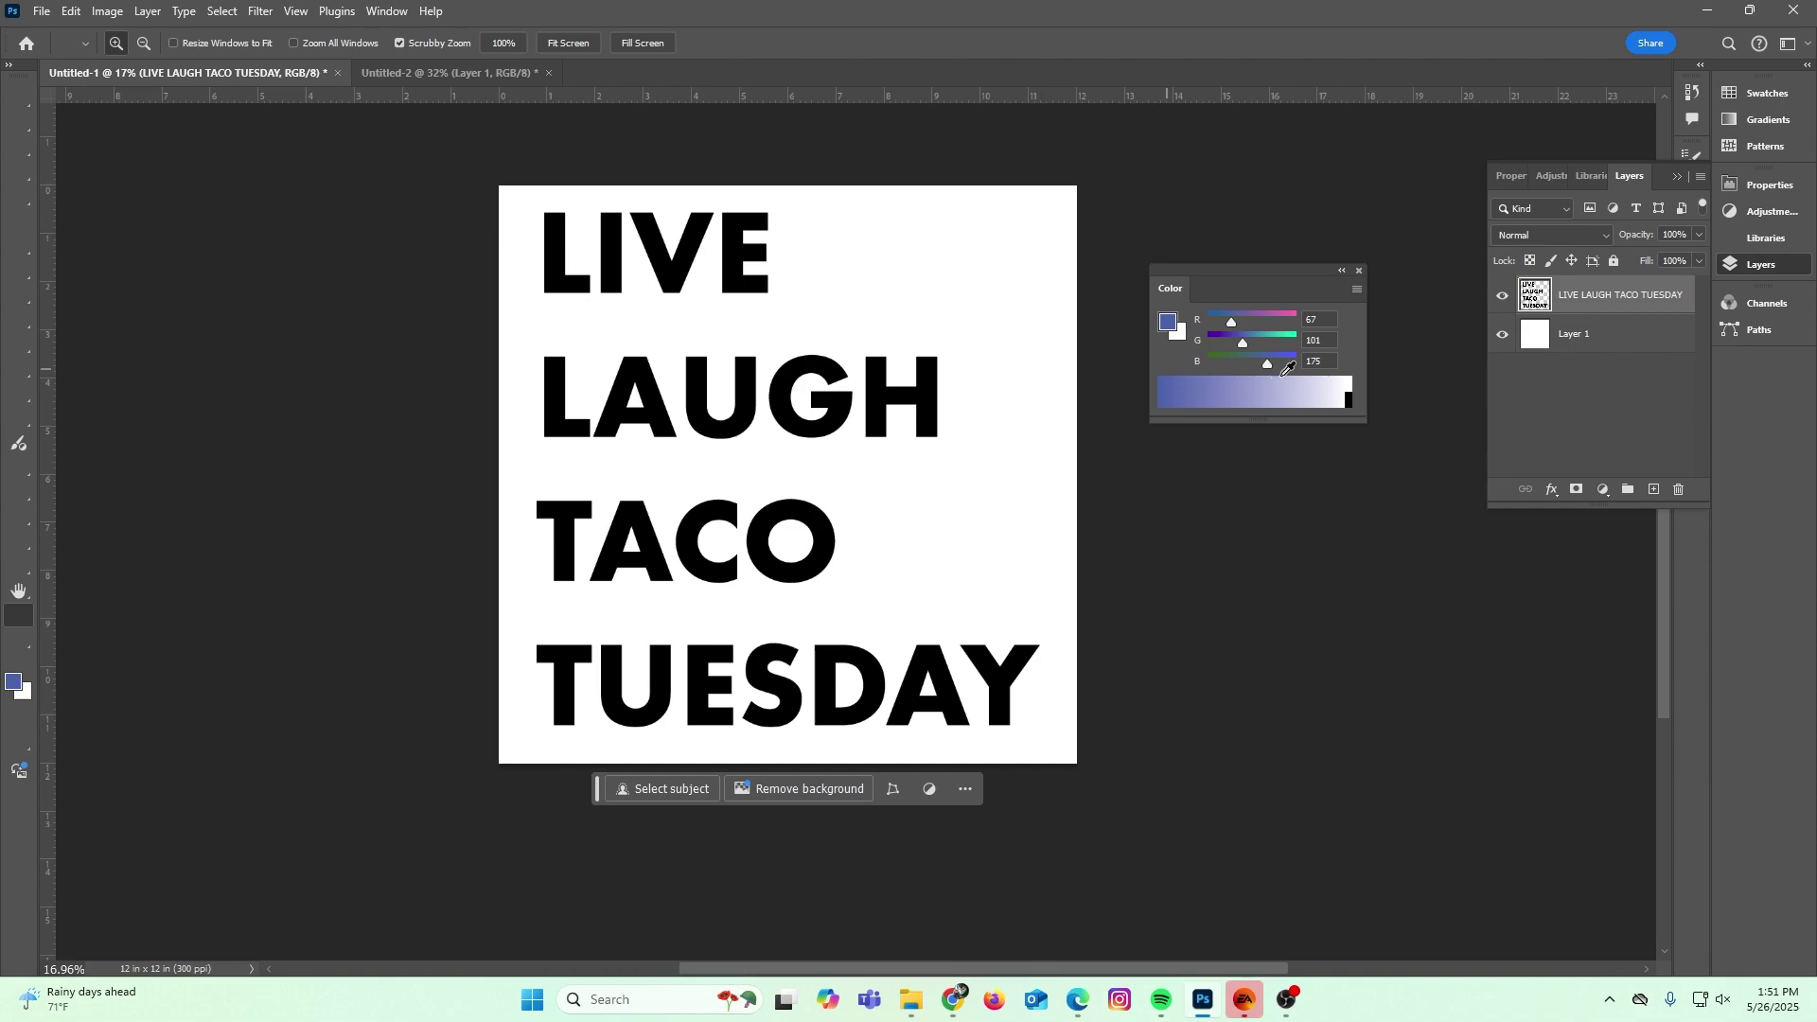
left_click_drag(1358, 270, 1407, 248)
Try a crimson in the foreground Color Picker, then cancel to keep the printable blue.
left_click(1406, 261)
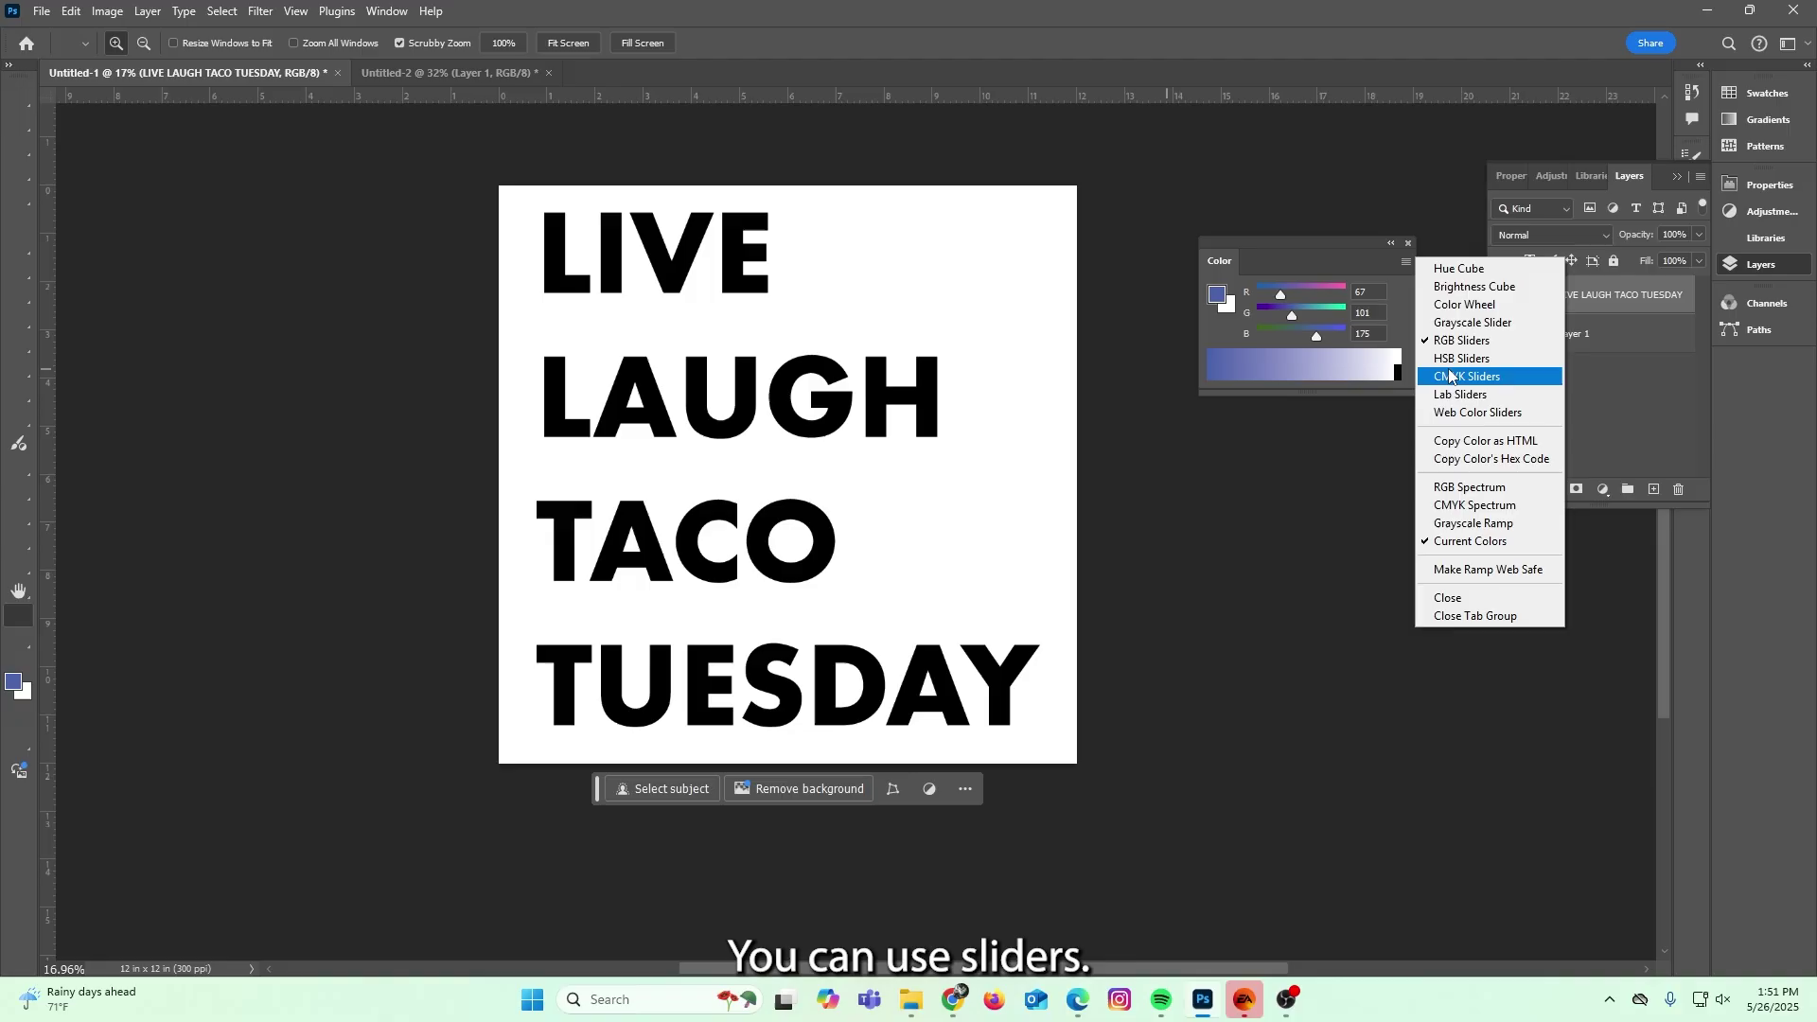
left_click(1338, 246)
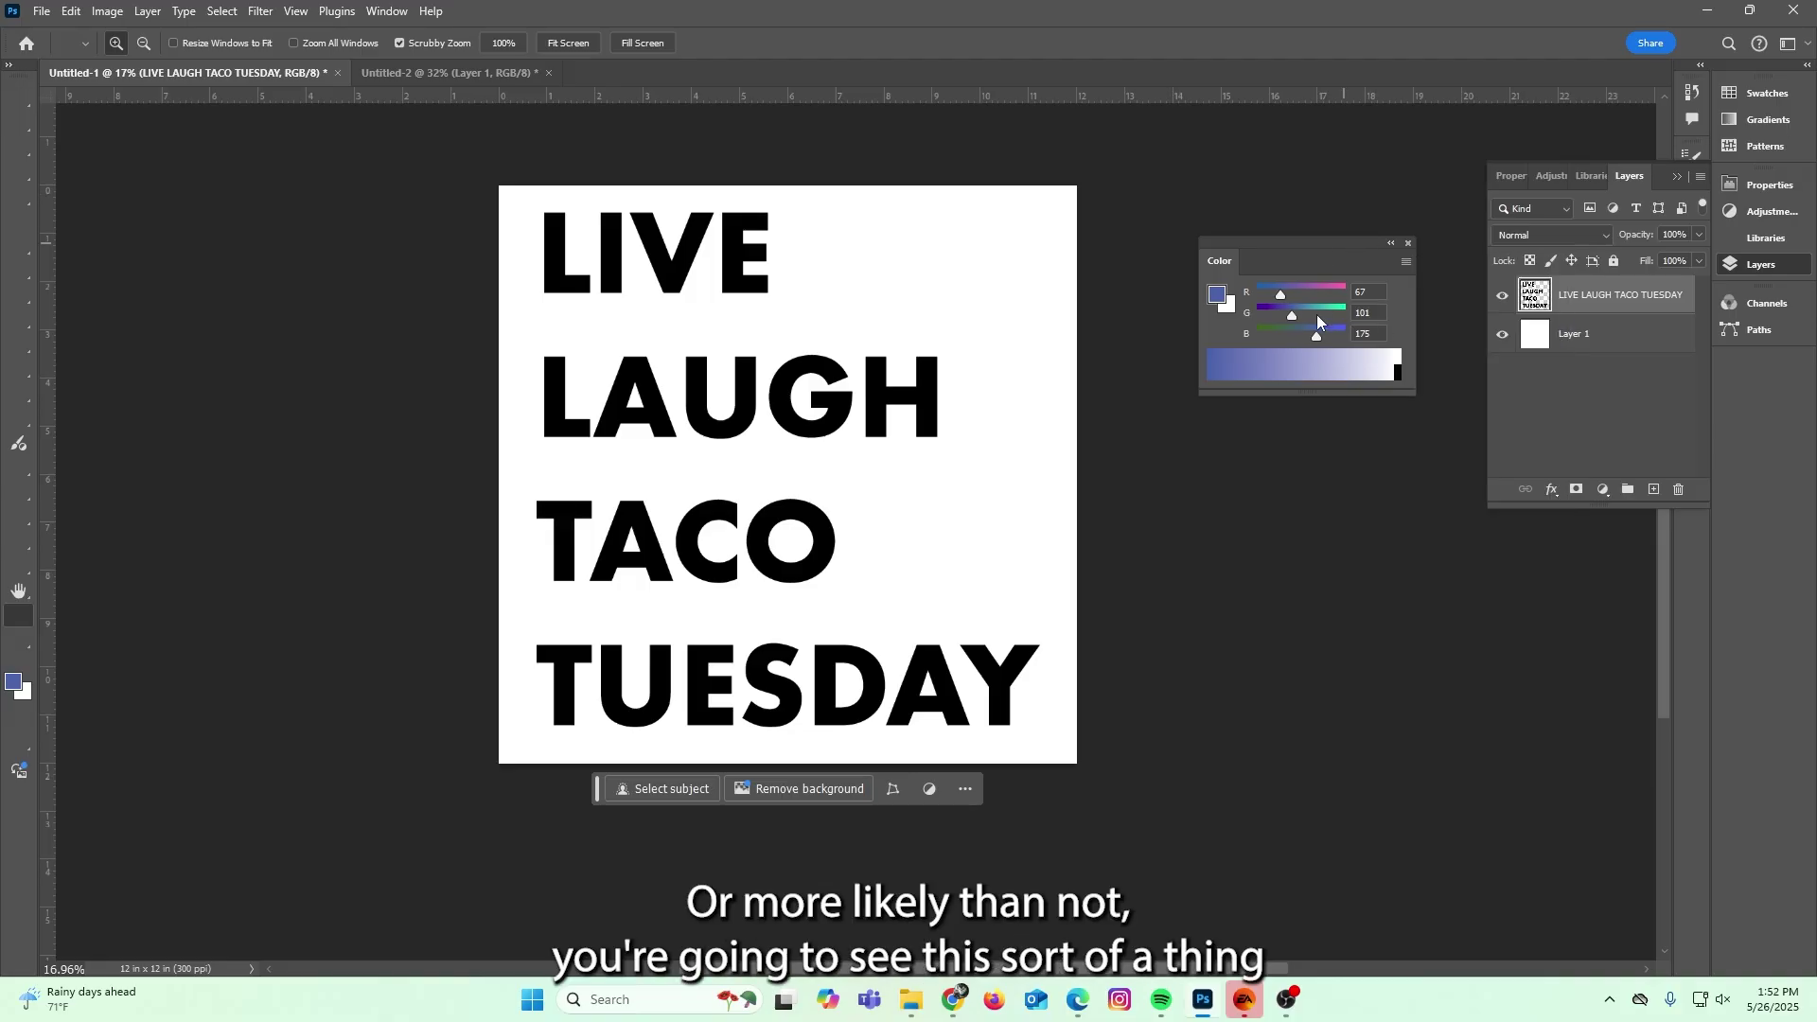
left_click(1217, 295)
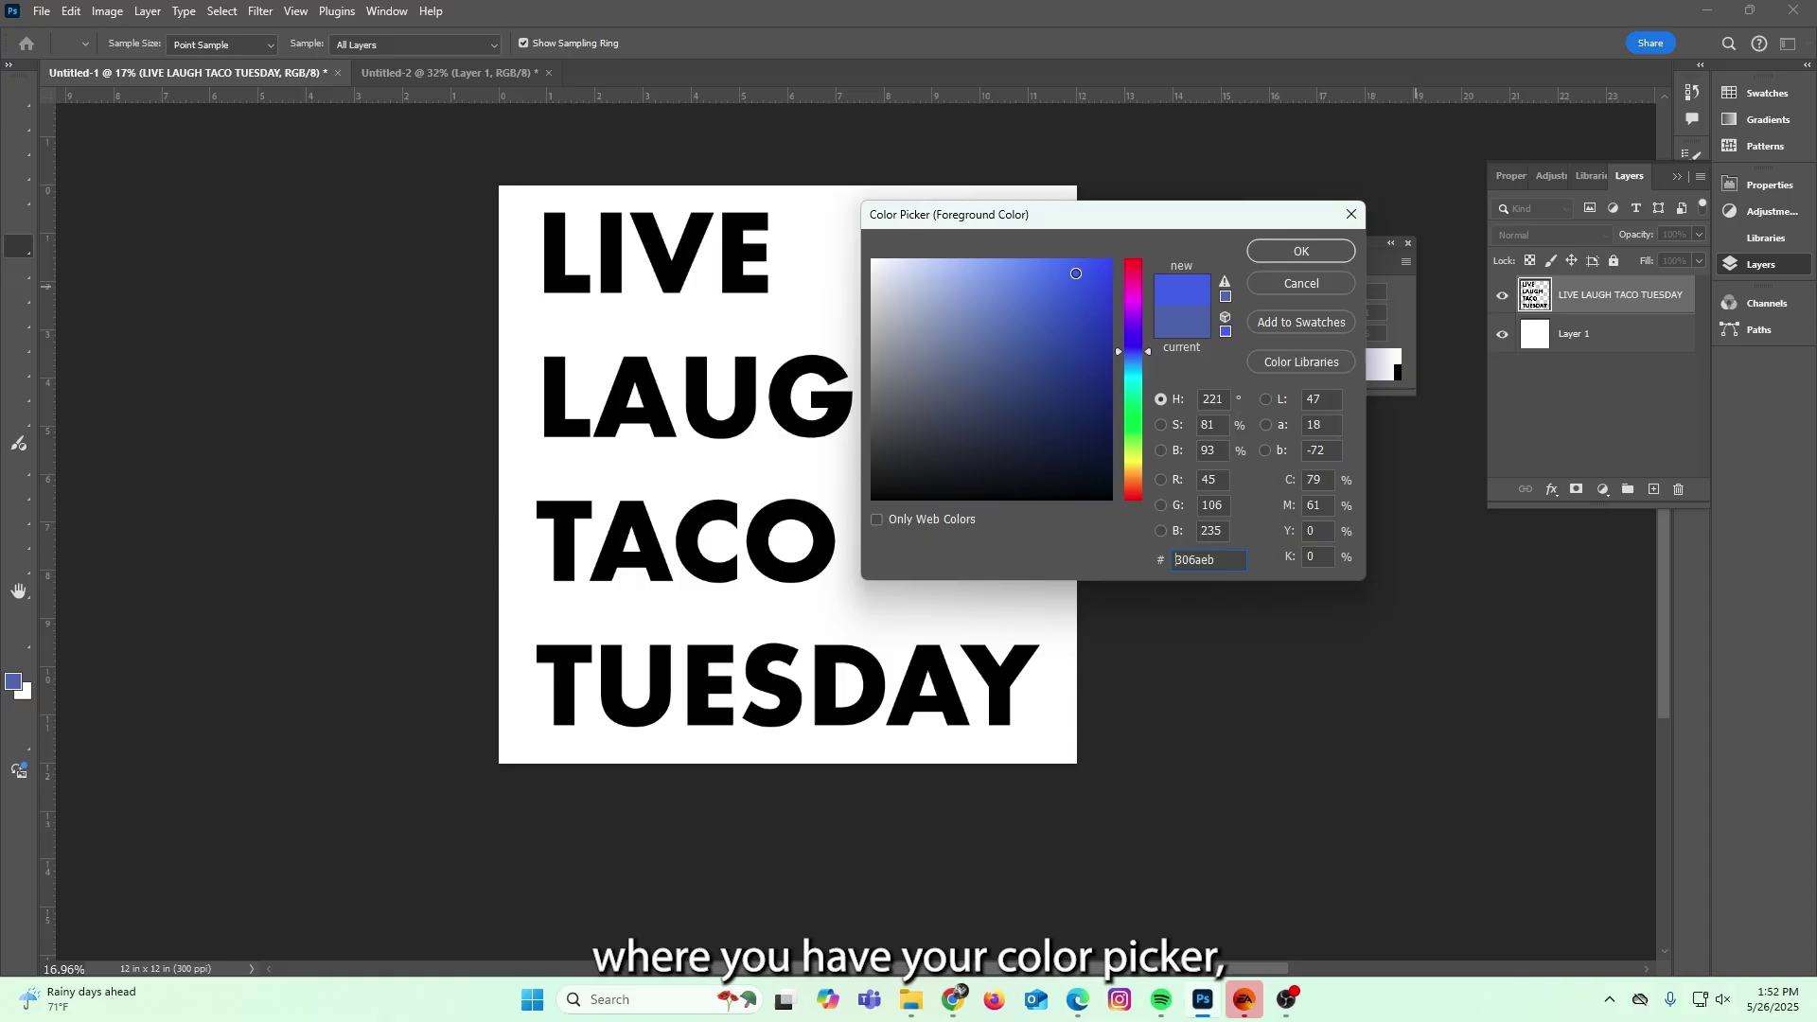
mouse_move(1017, 264)
left_mouse_down()
mouse_move(1121, 345)
mouse_move(1120, 278)
mouse_move(1120, 420)
mouse_move(1121, 278)
mouse_move(1027, 246)
left_mouse_up()
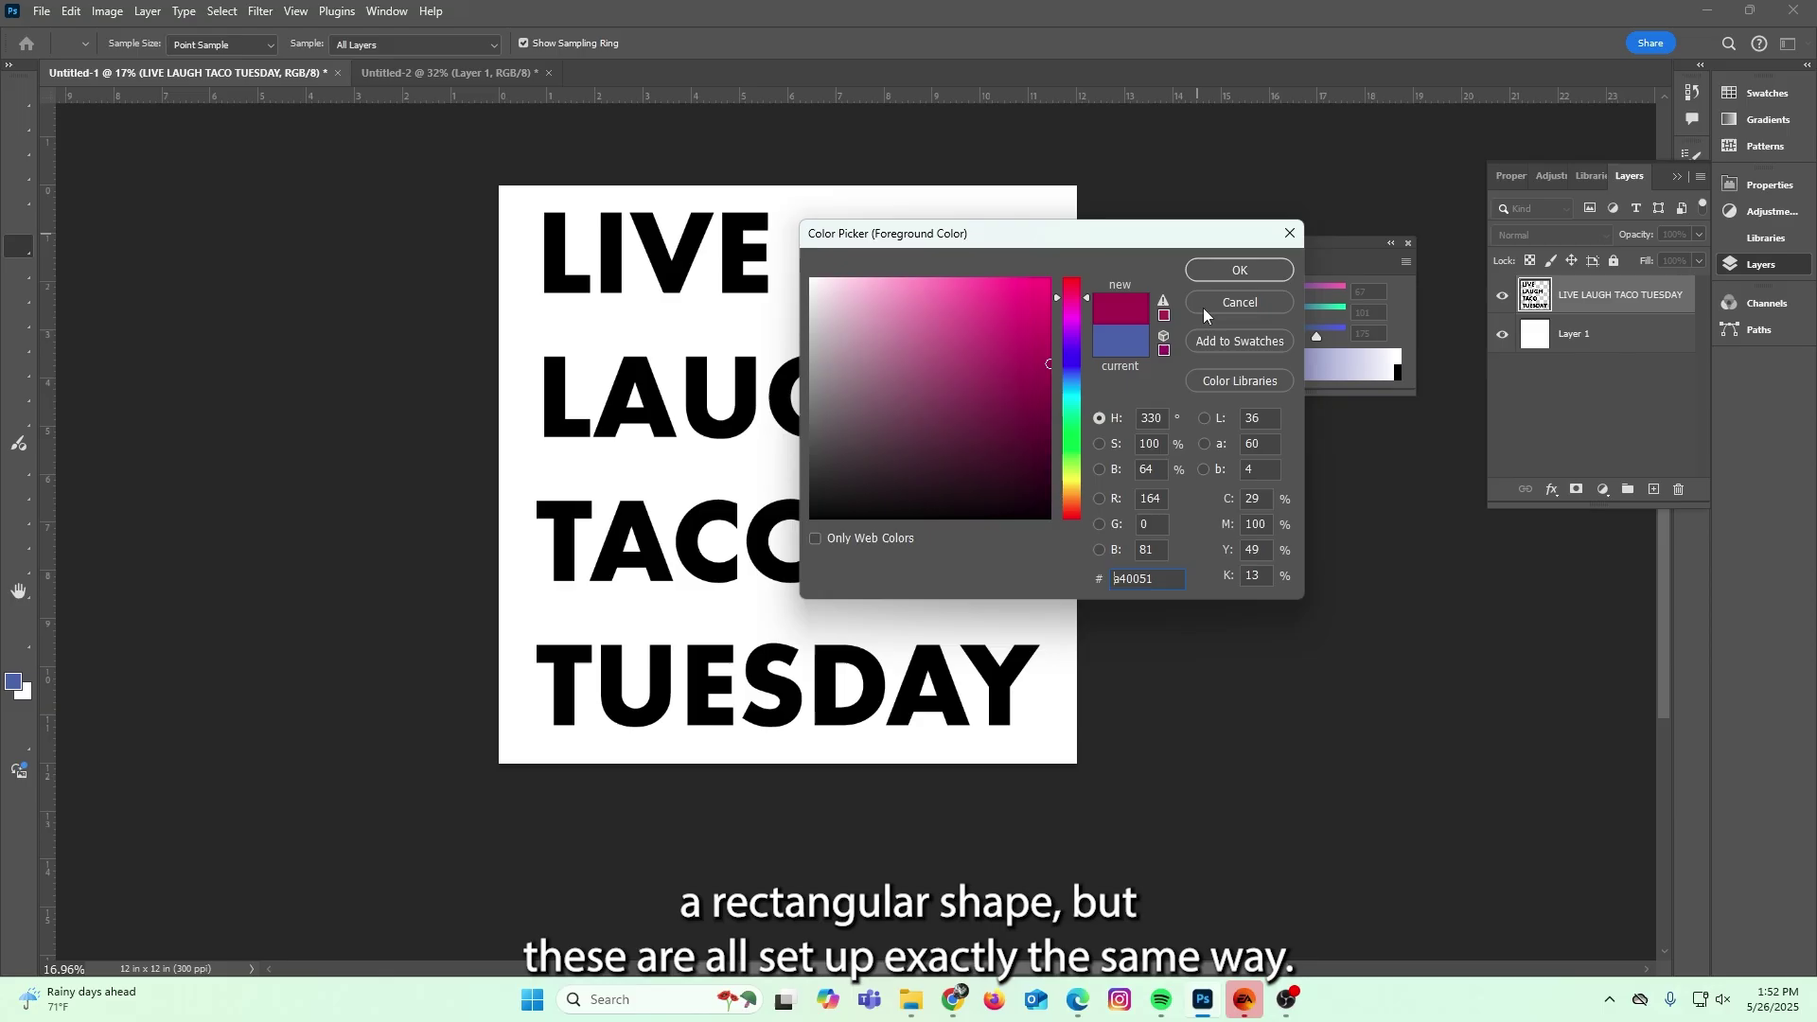
left_click(1267, 297)
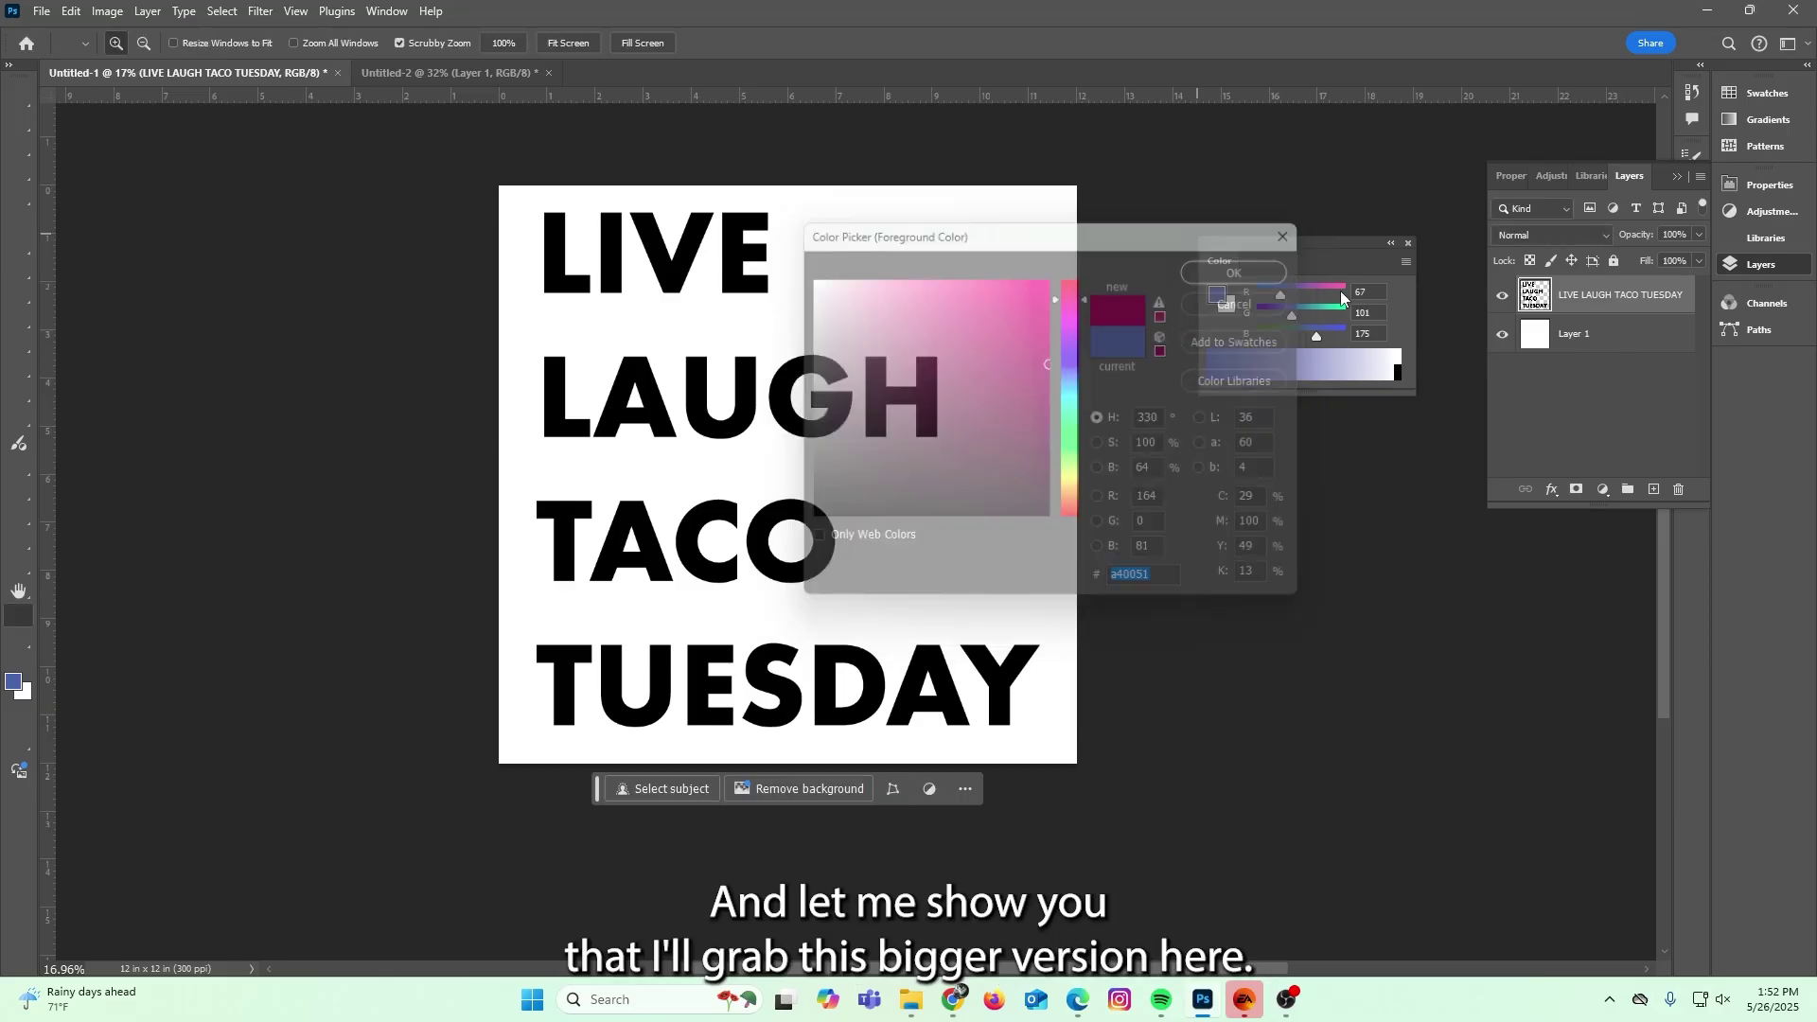
key("z")
Switch to the Untitled-2 gradient document and select its gradient layer.
left_click(470, 73)
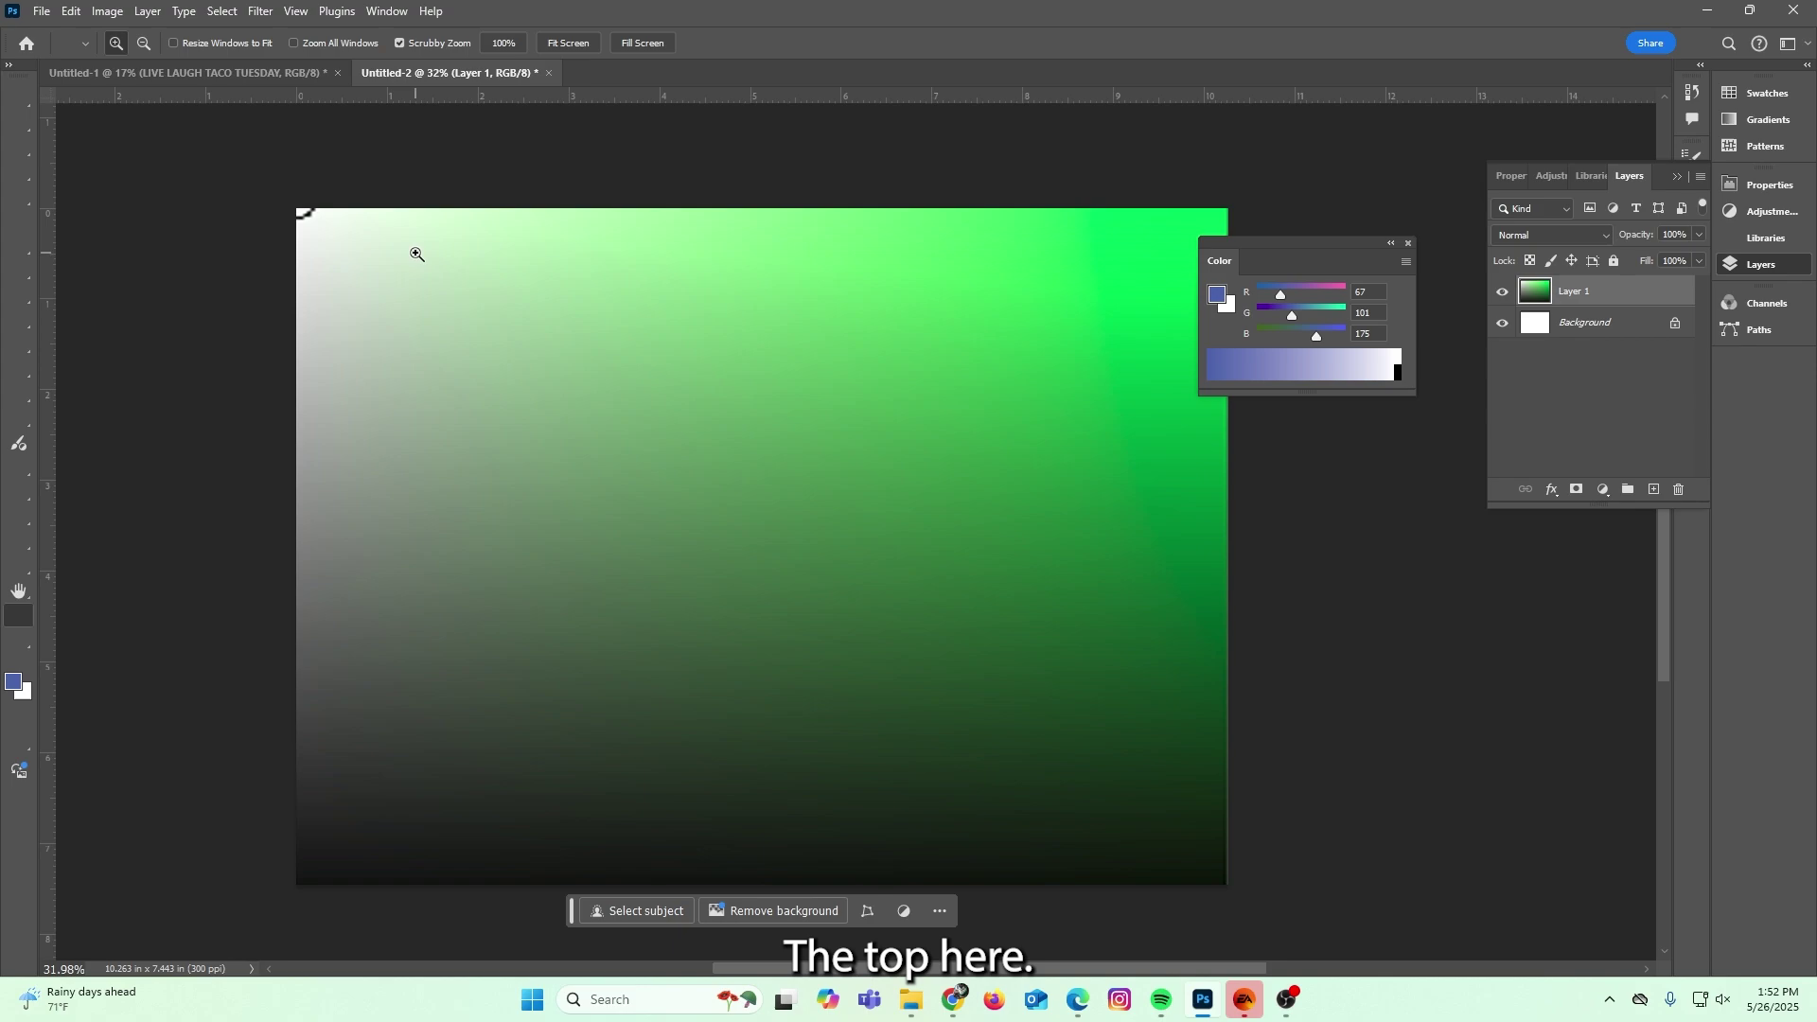
left_click_drag(409, 247, 435, 231)
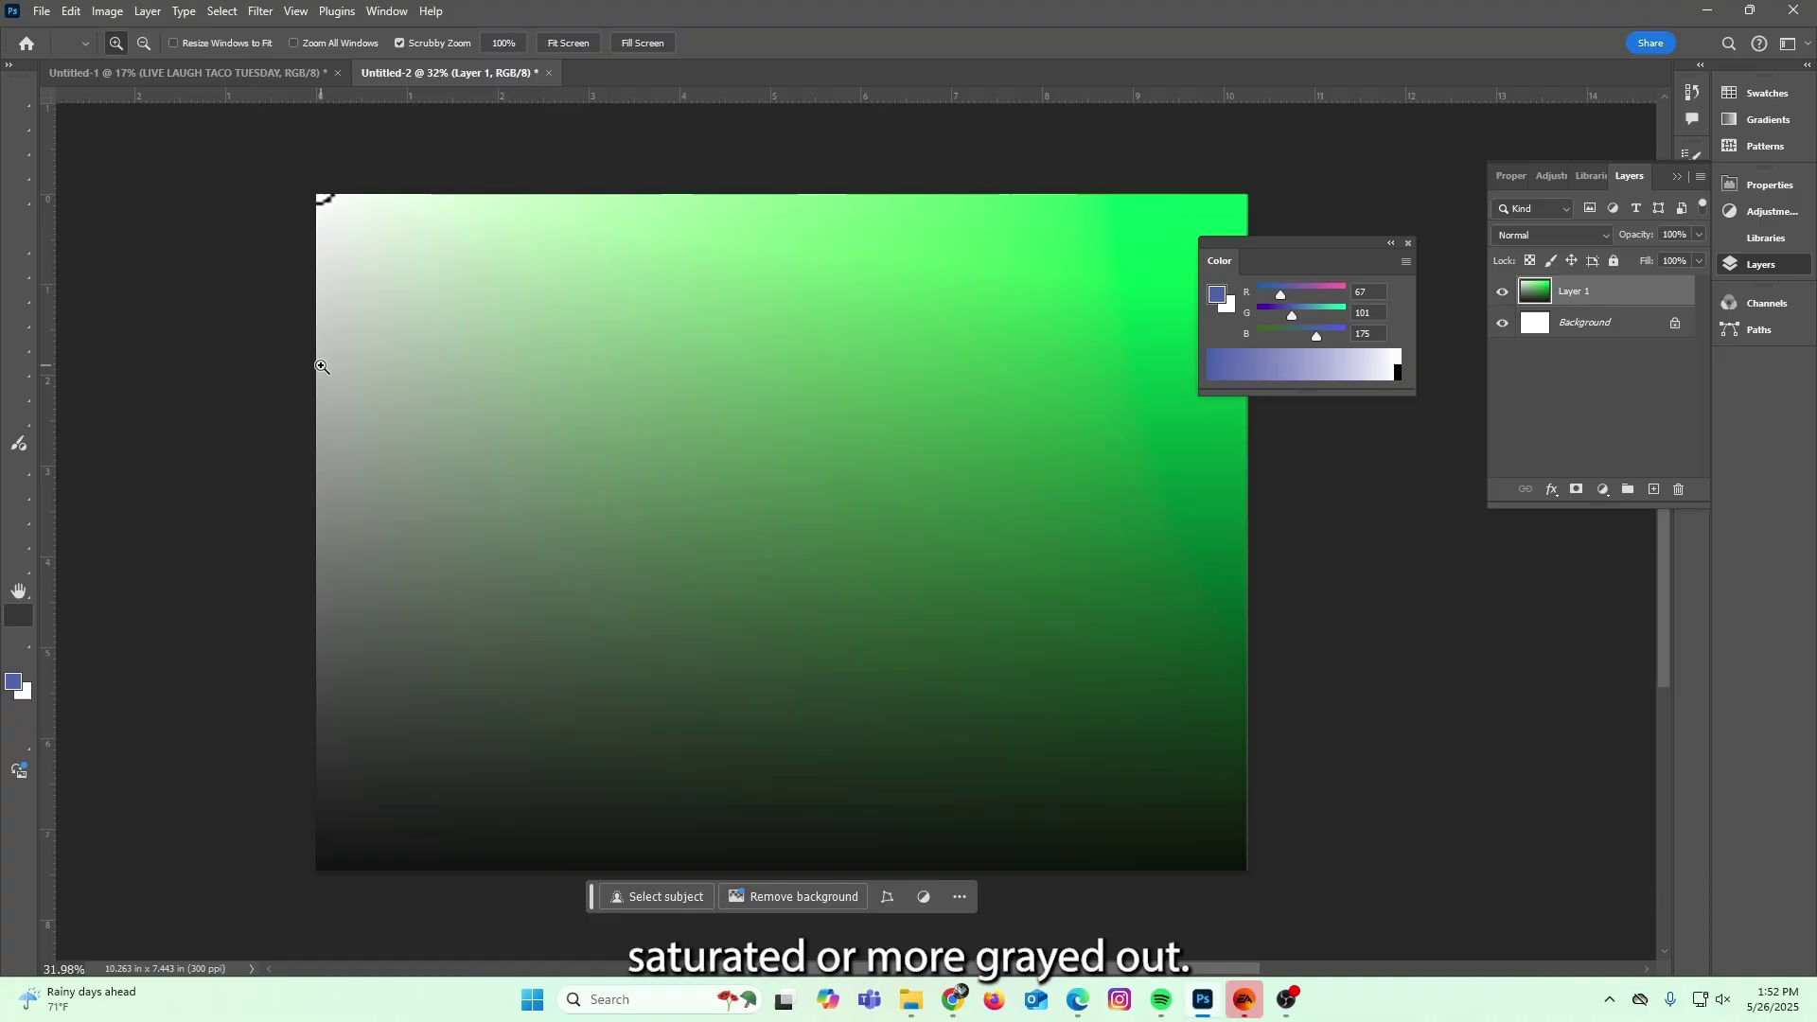
left_click_drag(1290, 245, 1361, 230)
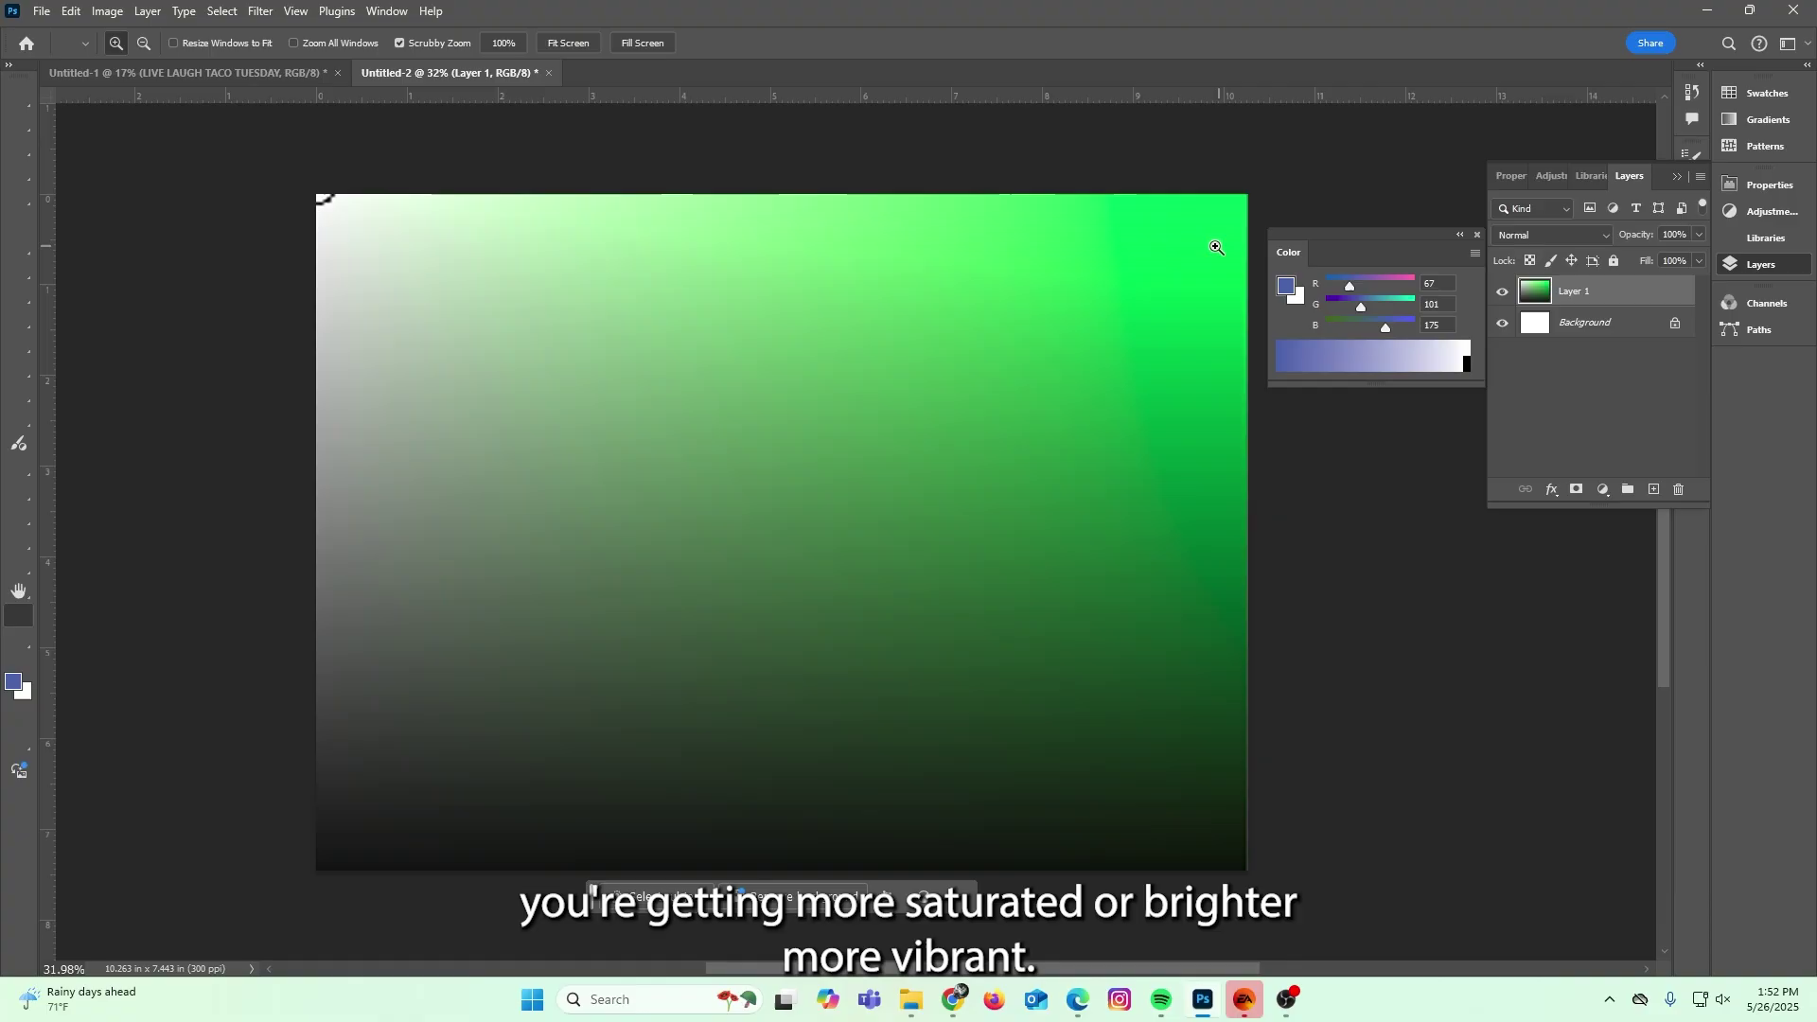
key("v")
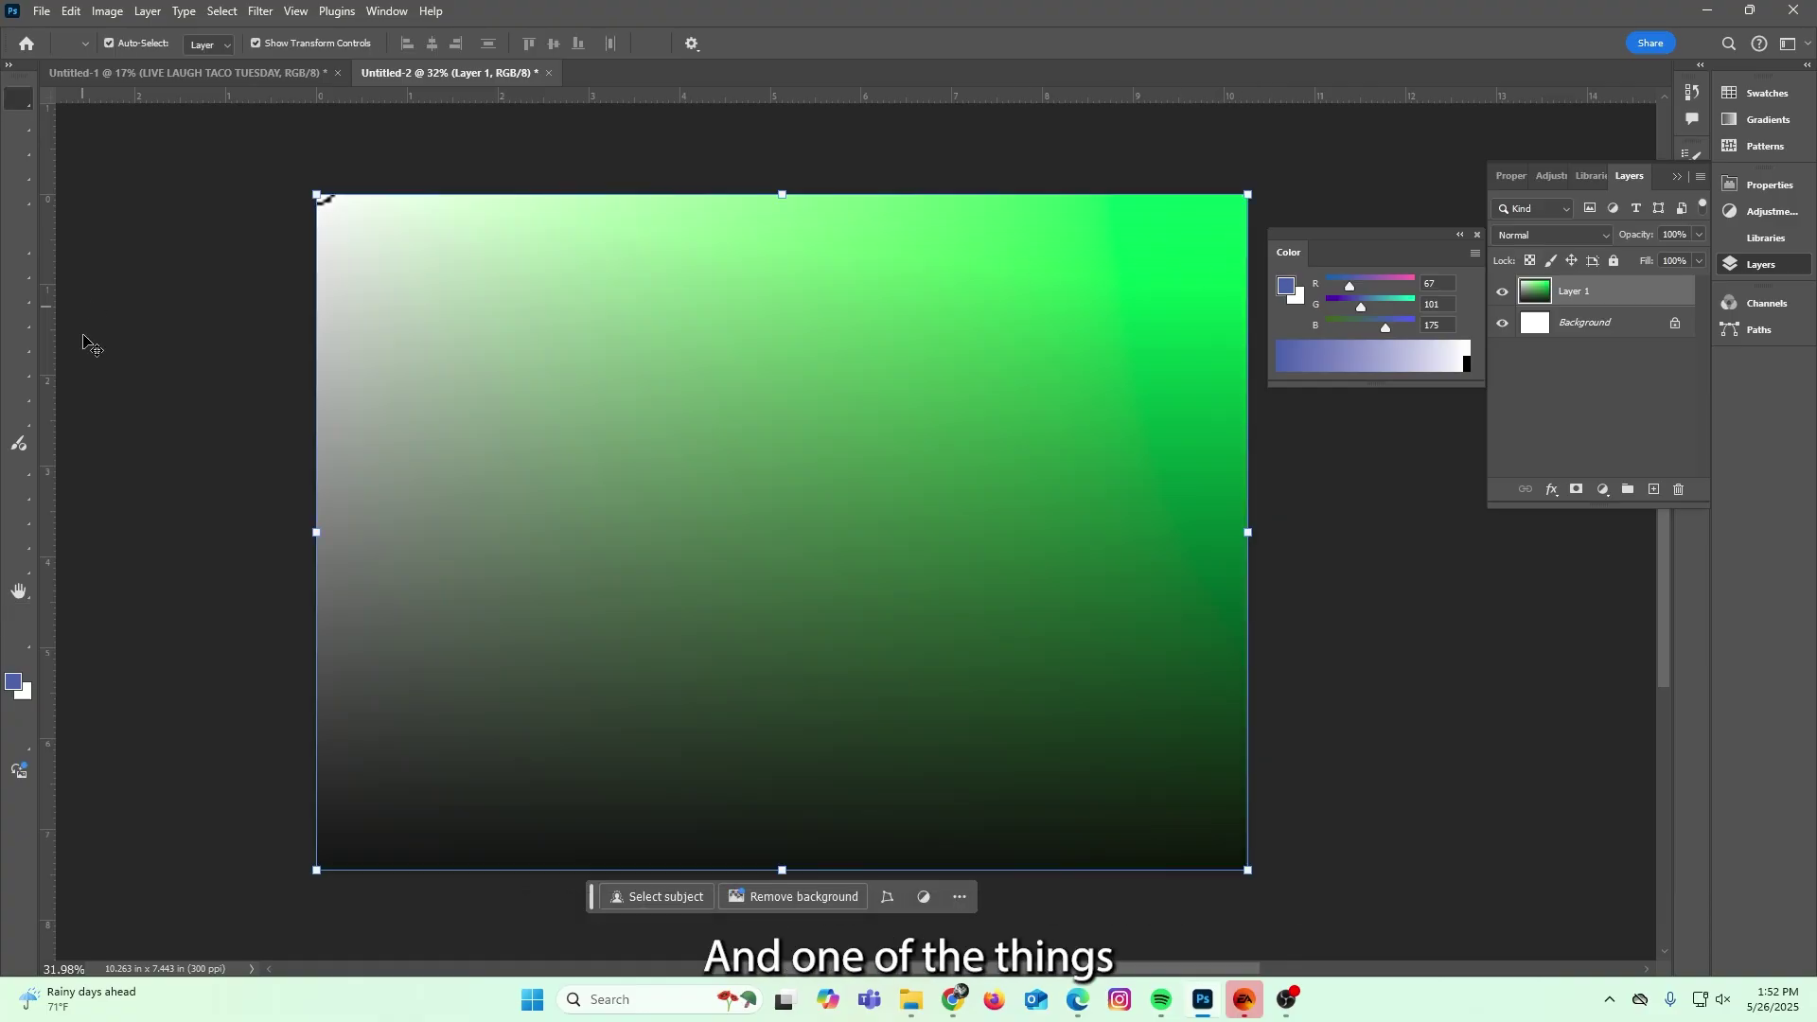
left_click(14, 626)
key("Tab")
key("Tab")
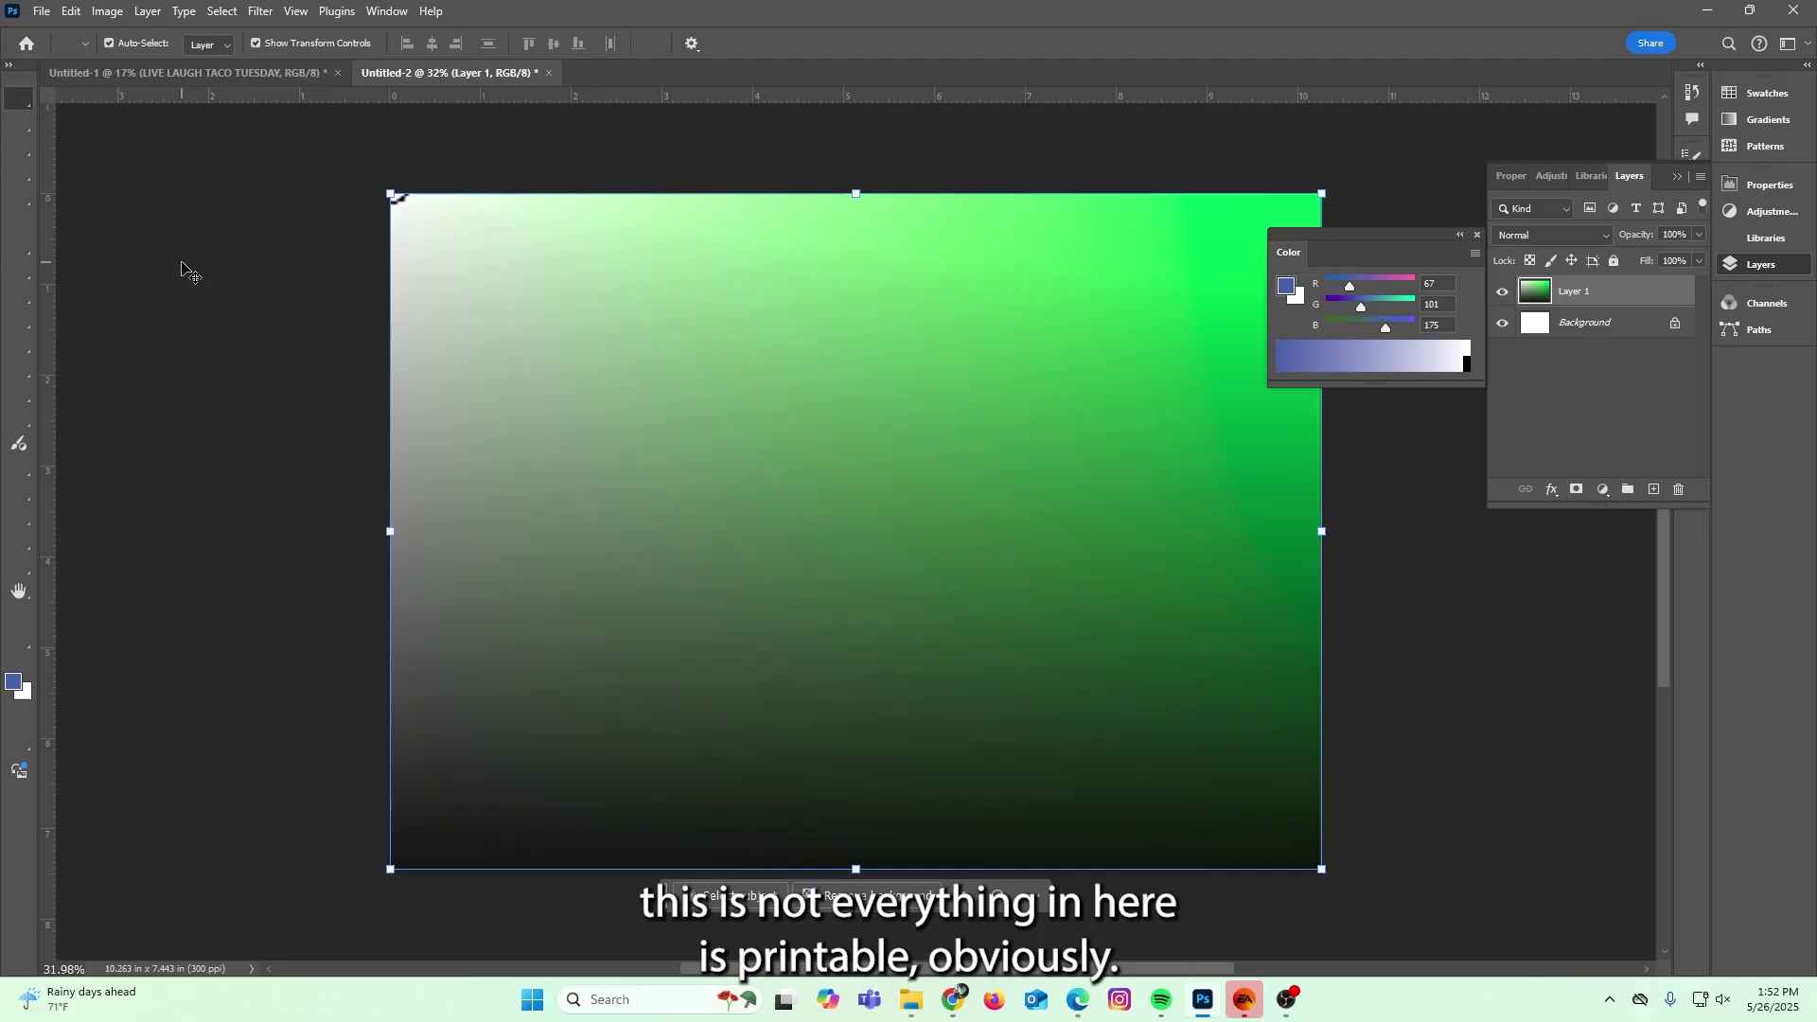
Draw white pencil strokes and curves across the green gradient.
key("b")
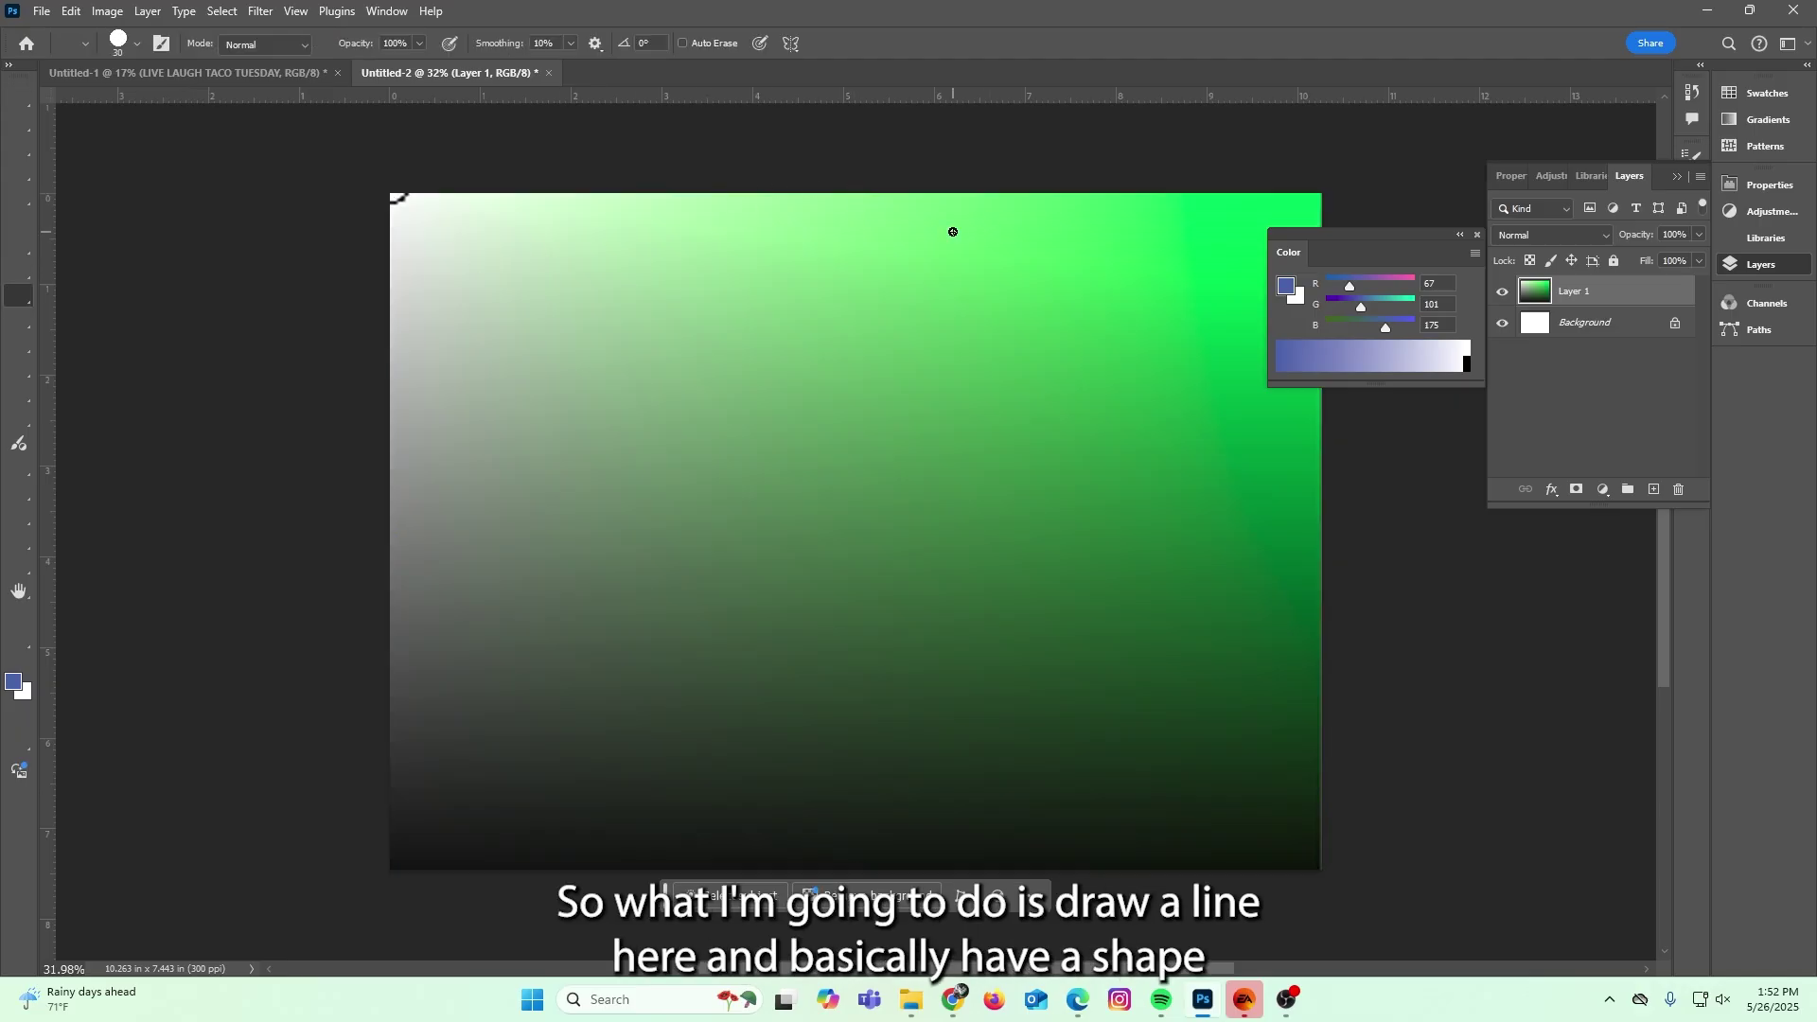
key("x")
mouse_move(860, 195)
left_mouse_down()
mouse_move(957, 600)
mouse_move(1075, 621)
mouse_move(1189, 682)
mouse_move(1321, 696)
left_mouse_up()
left_click_drag(1090, 320, 993, 350)
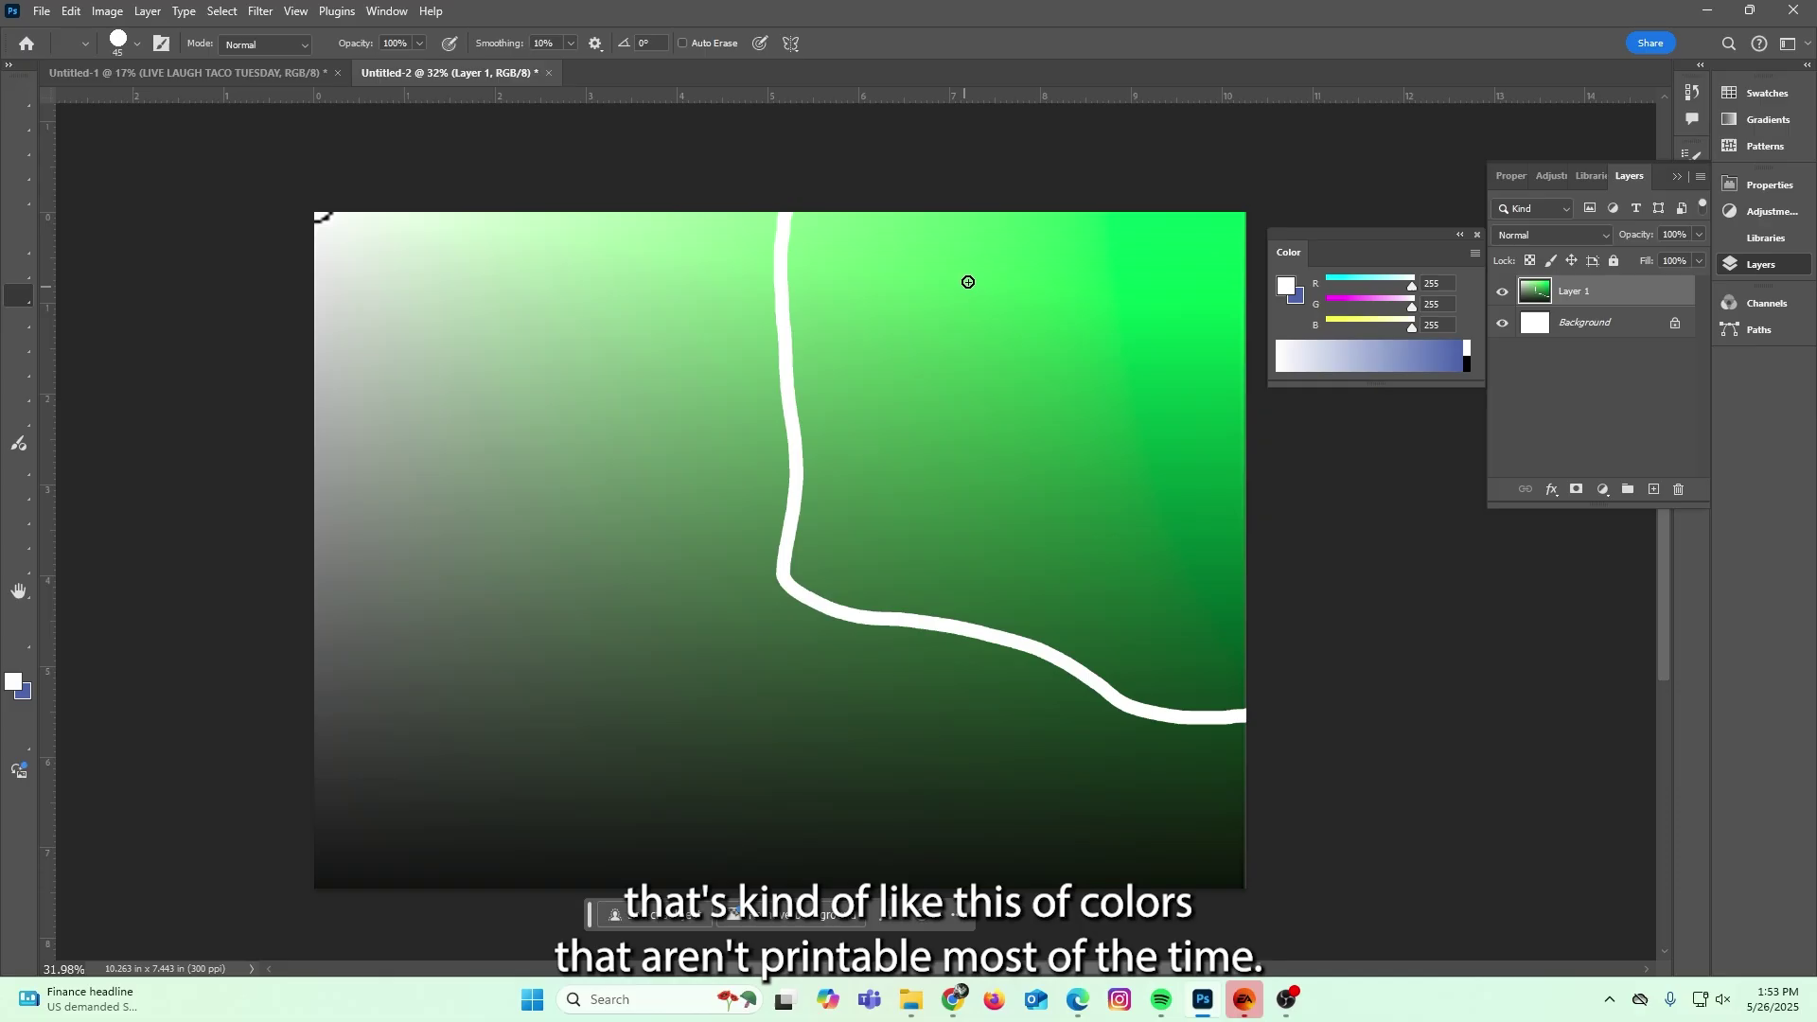
mouse_move(893, 228)
left_mouse_down()
mouse_move(875, 418)
mouse_move(932, 512)
mouse_move(922, 575)
left_mouse_up()
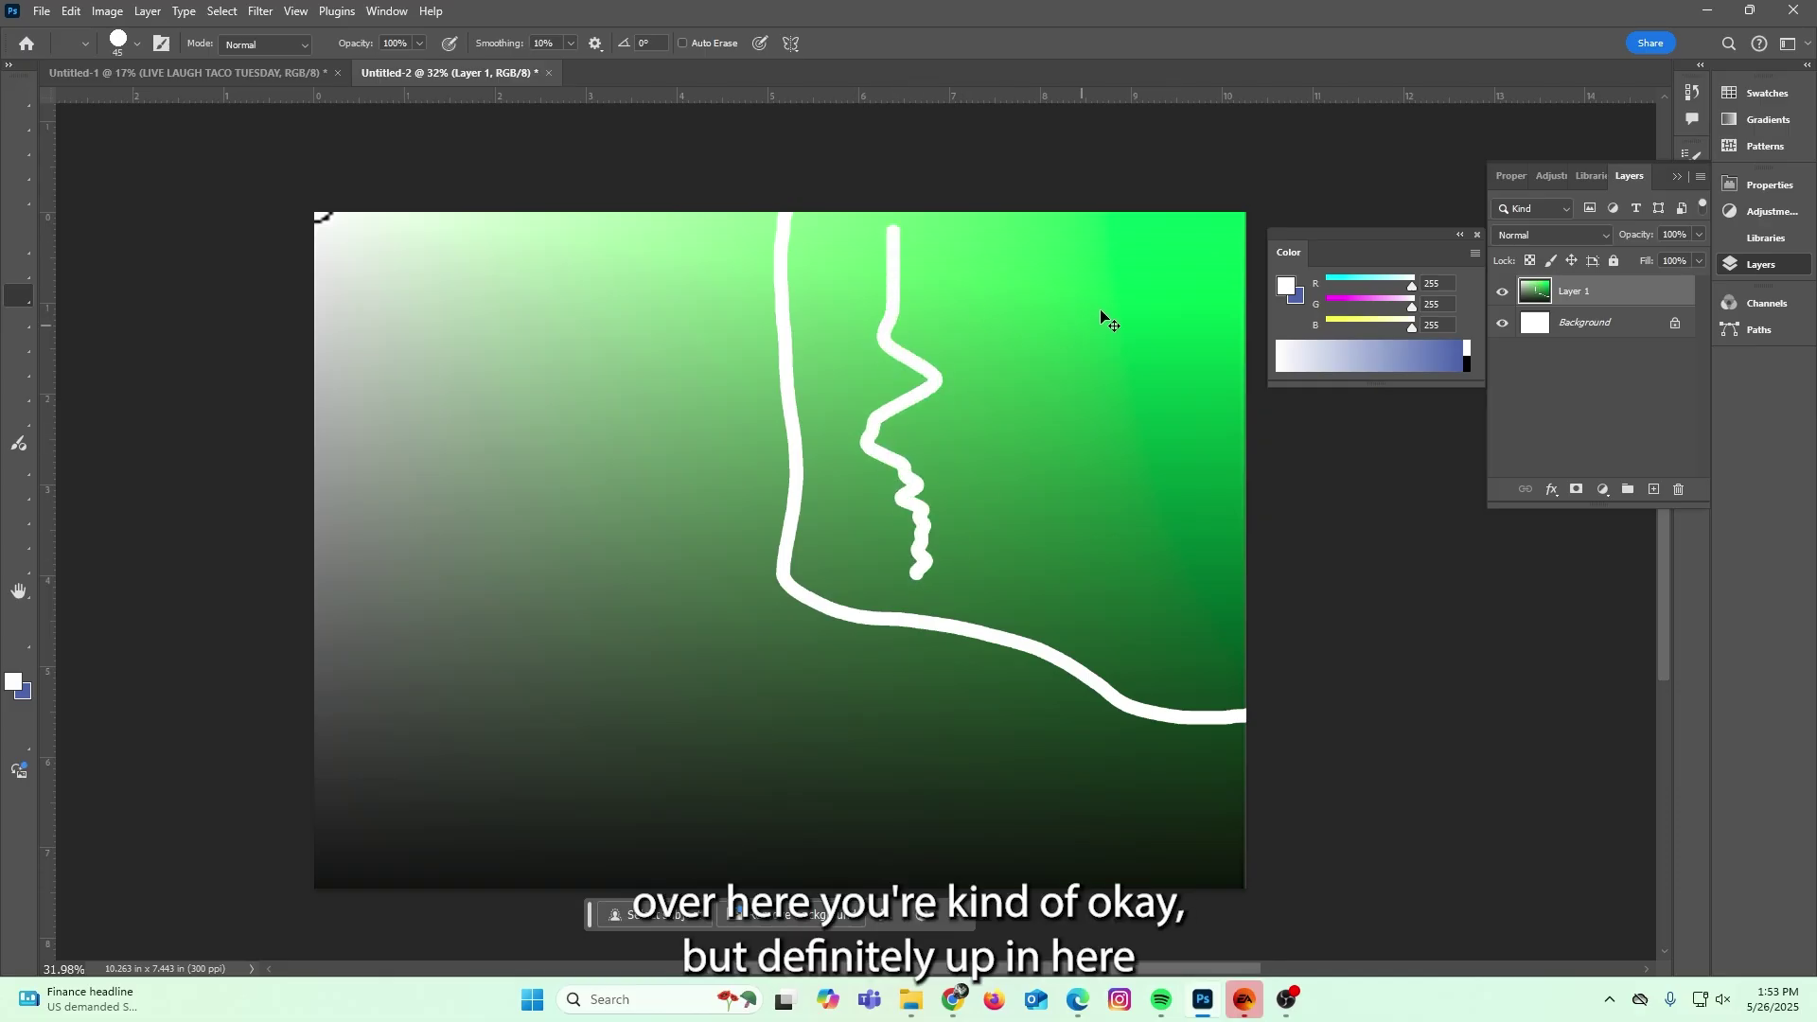
key("ctrl+z")
left_click_drag(1088, 217, 1315, 323)
mouse_move(852, 216)
left_mouse_down()
mouse_move(994, 588)
mouse_move(1246, 625)
left_mouse_up()
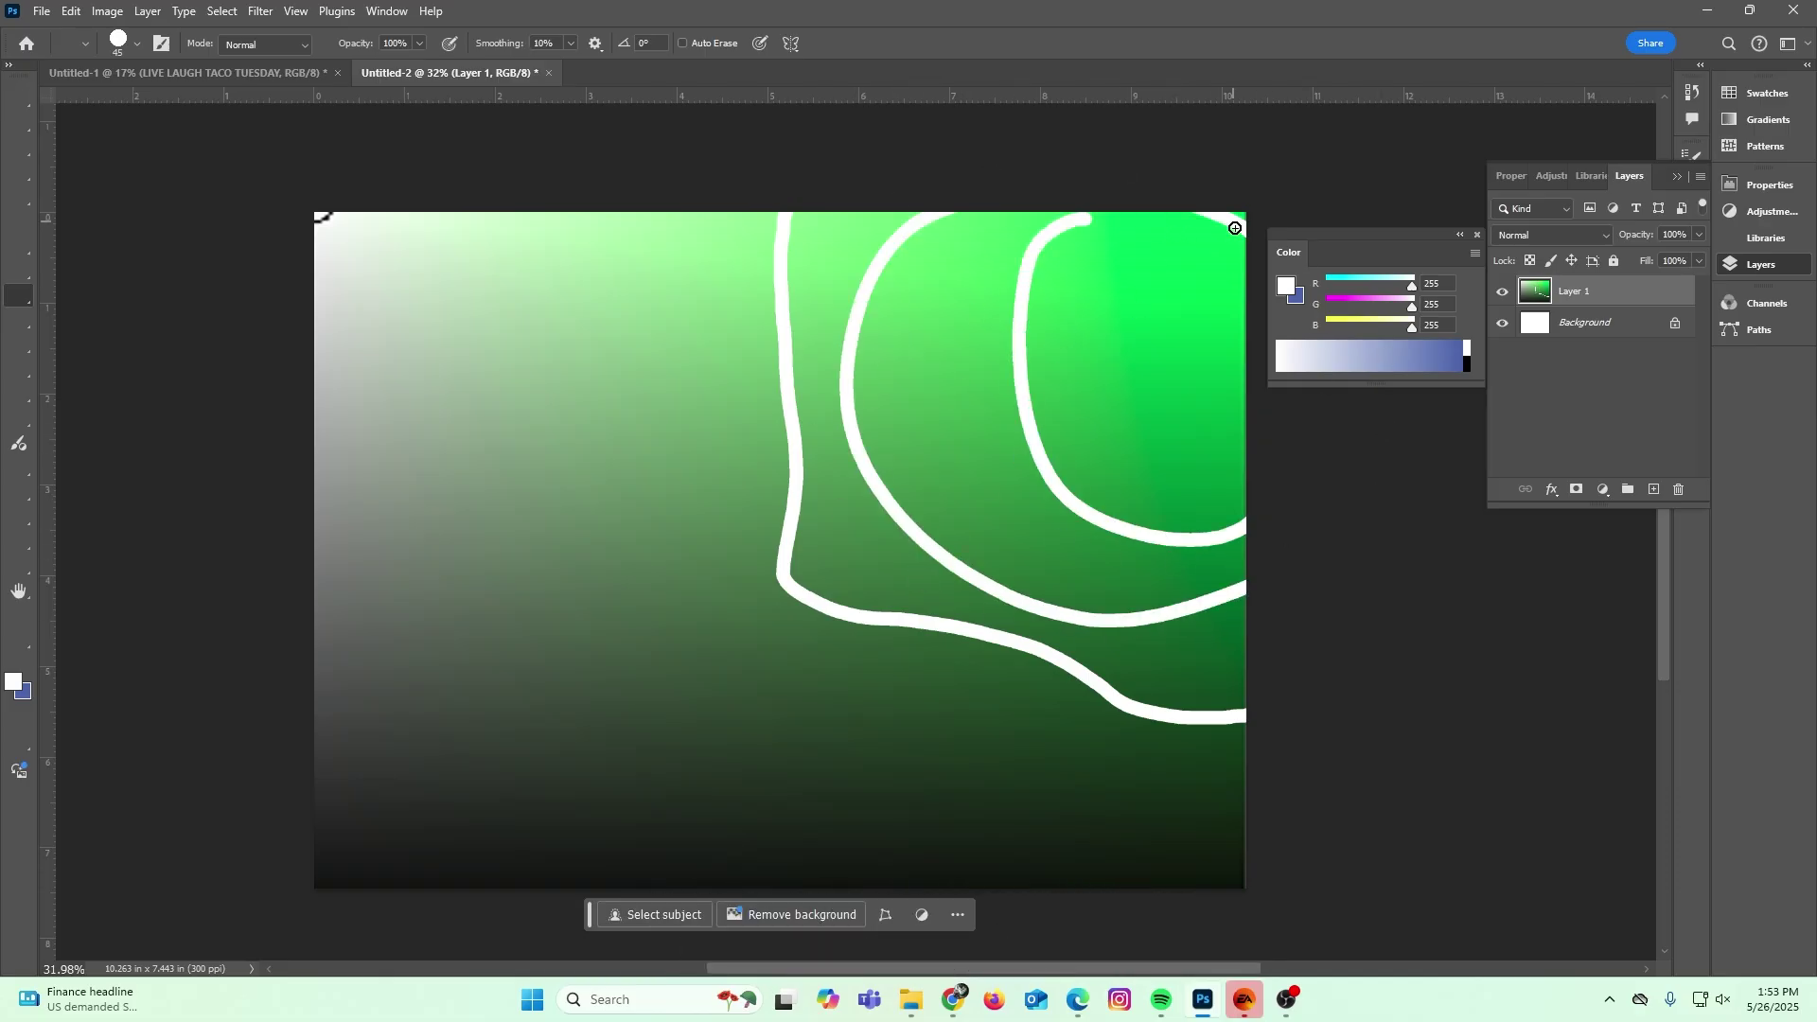
Undo the white strokes and close Untitled-2 without saving.
key("ctrl+z")
key("ctrl+z")
left_click_drag(1086, 216, 1131, 194)
key("ctrl+z")
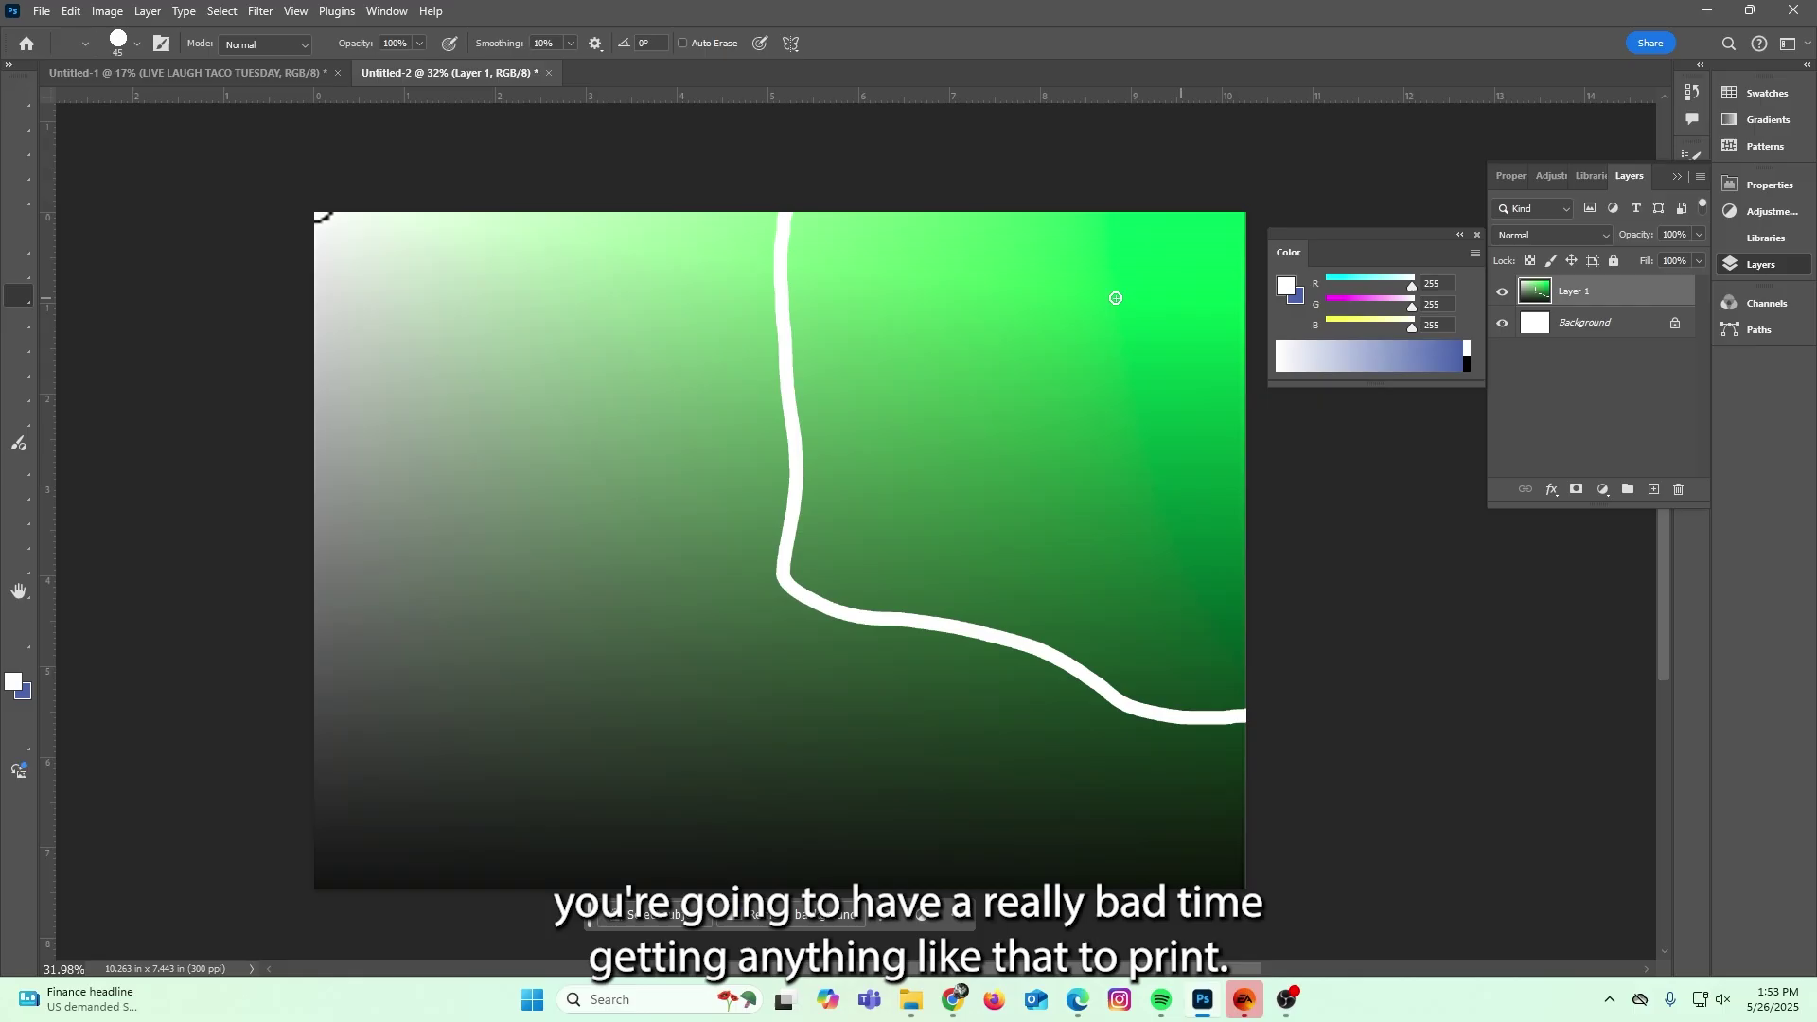
key("ctrl+z")
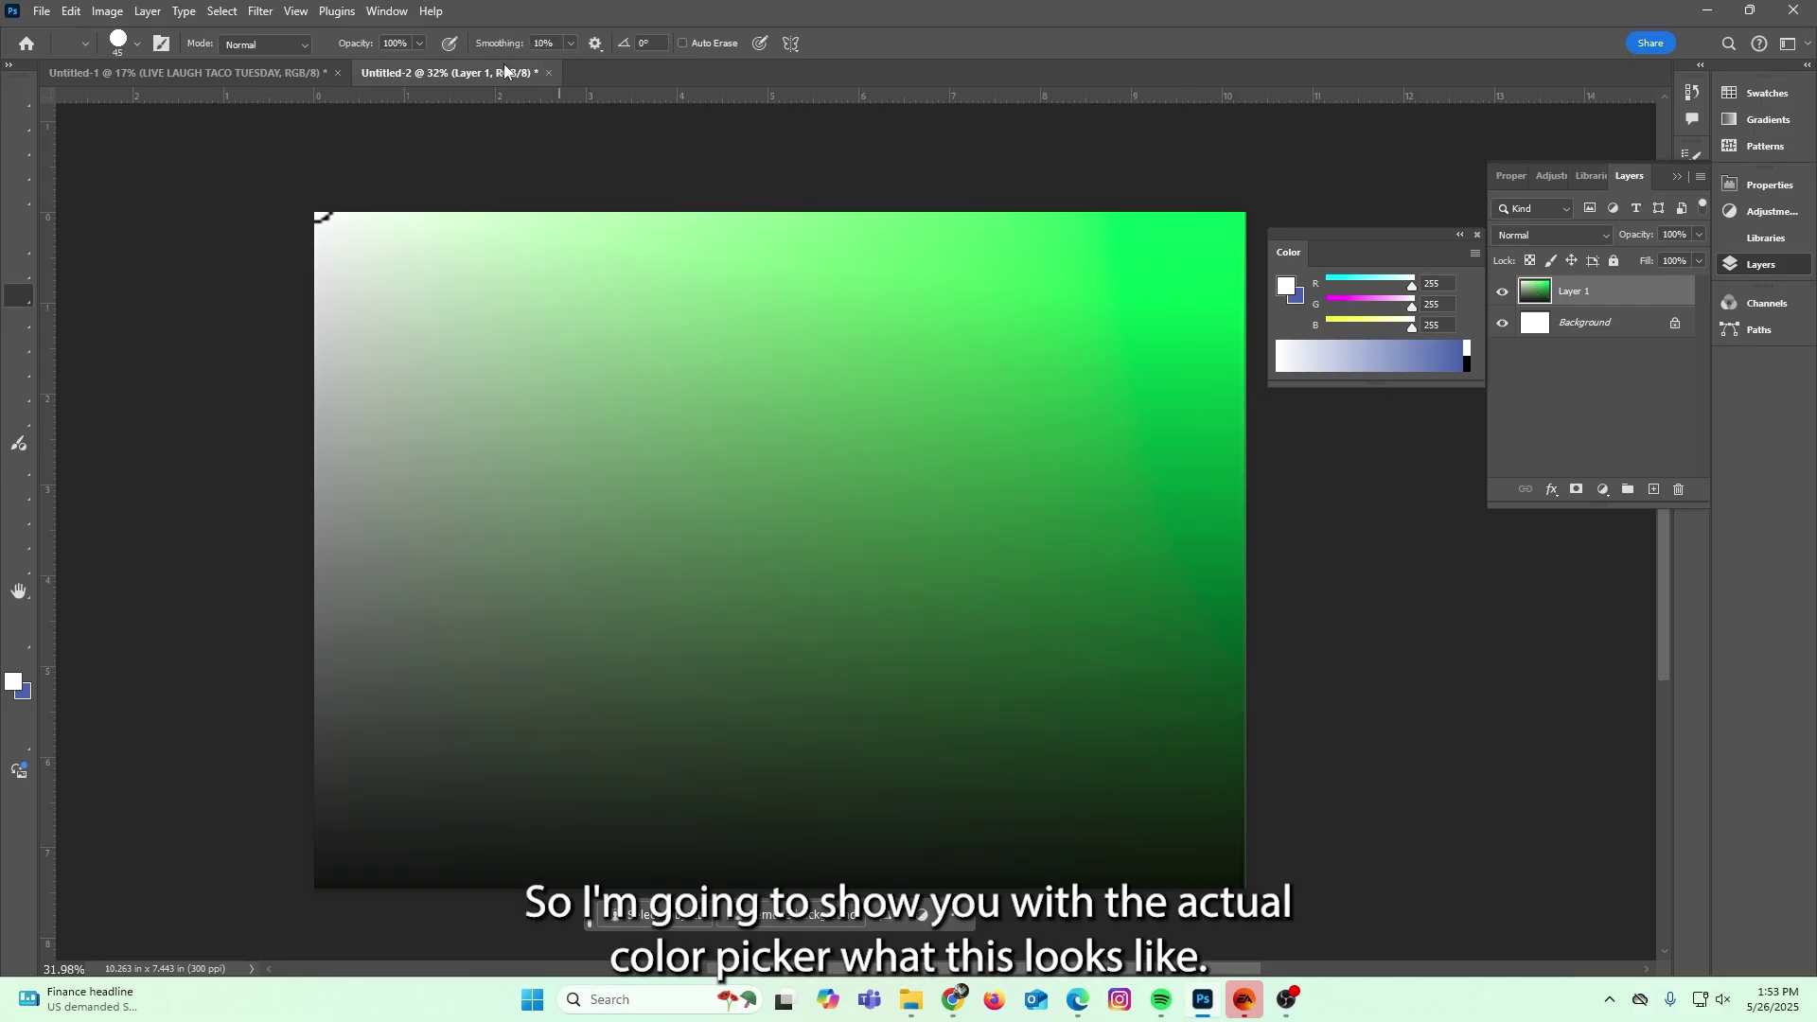
key("ctrl+w")
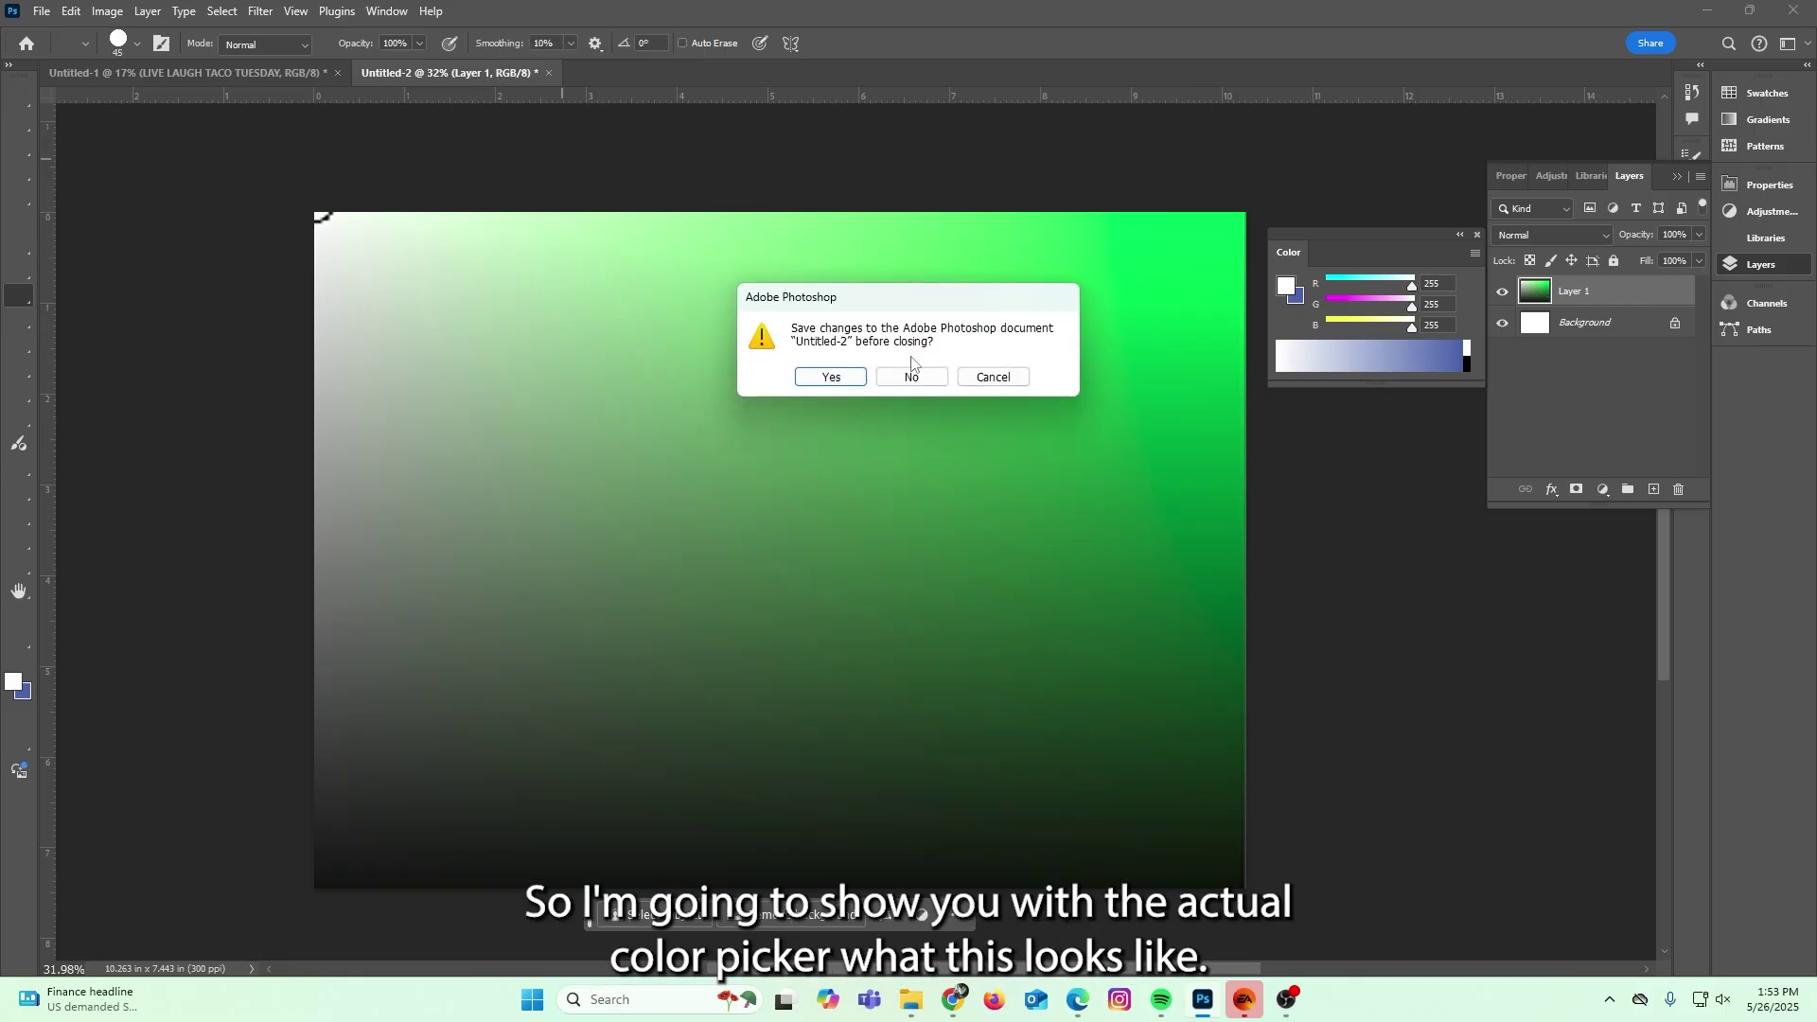
left_click(913, 374)
Try saturated, darker and mid-toned blues in the foreground Color Picker against the gamut warning.
left_click(1435, 358)
left_click(1289, 289)
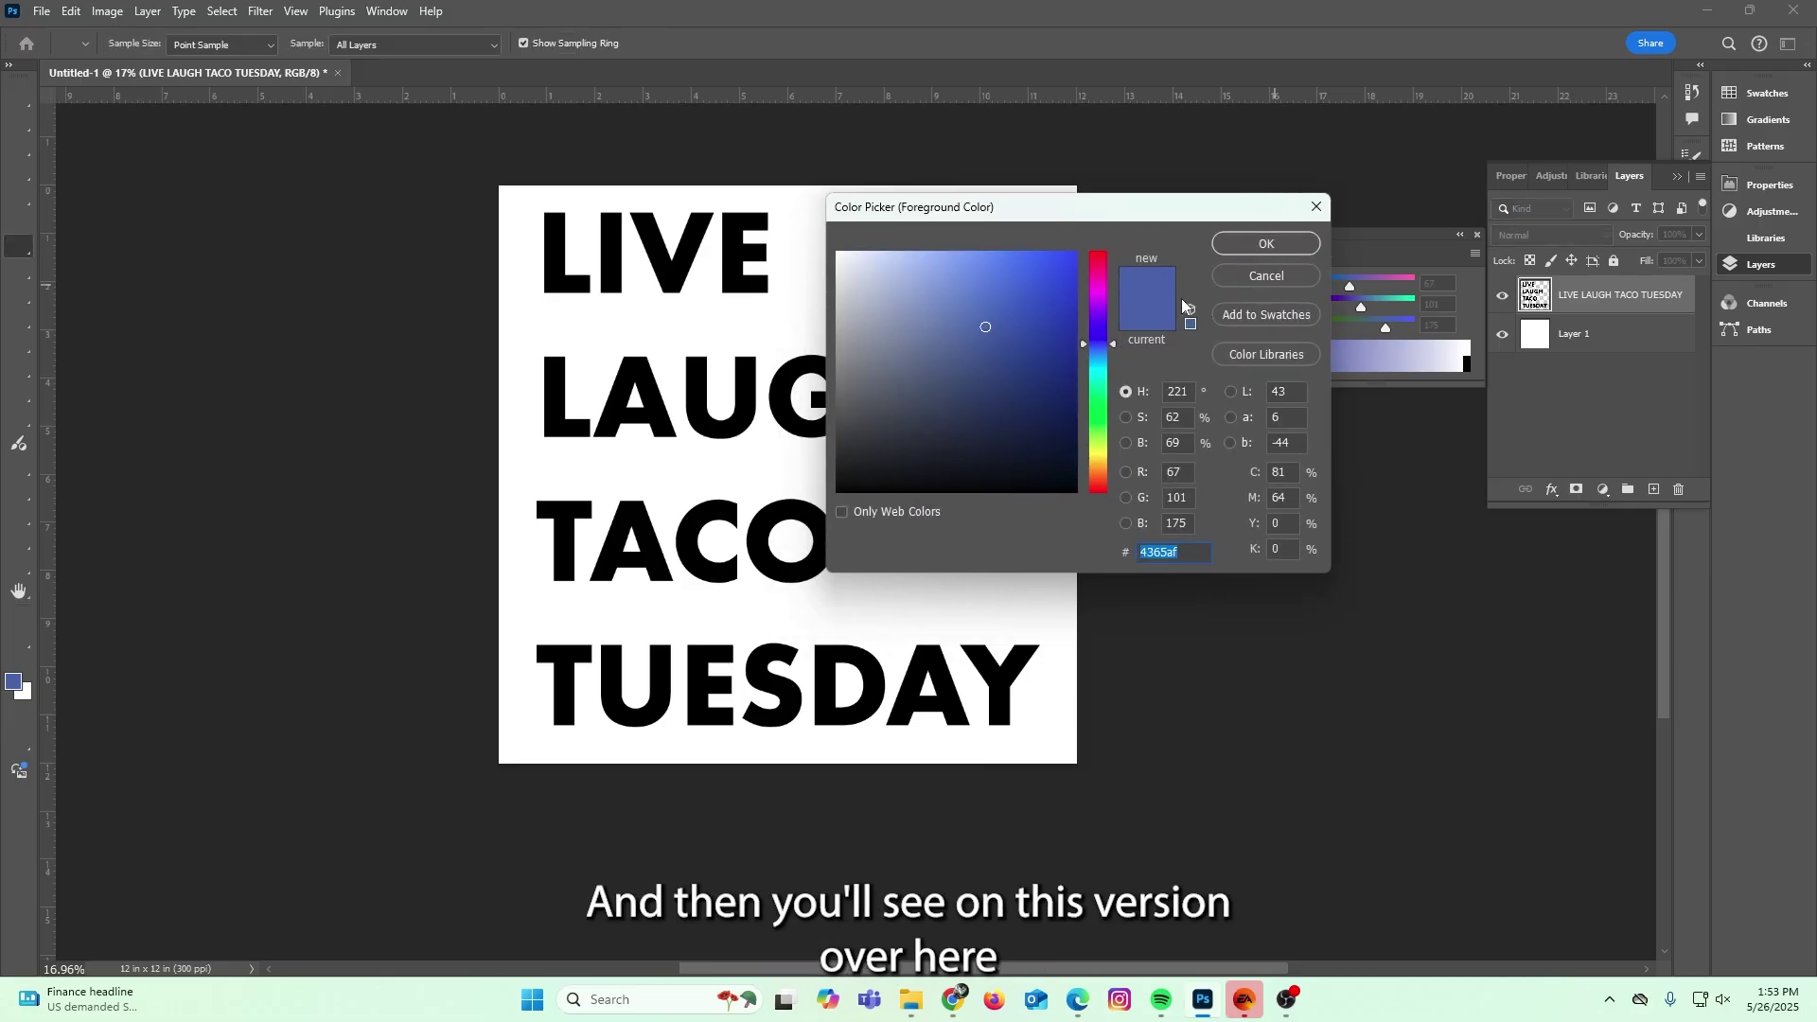
left_click_drag(1037, 213, 992, 229)
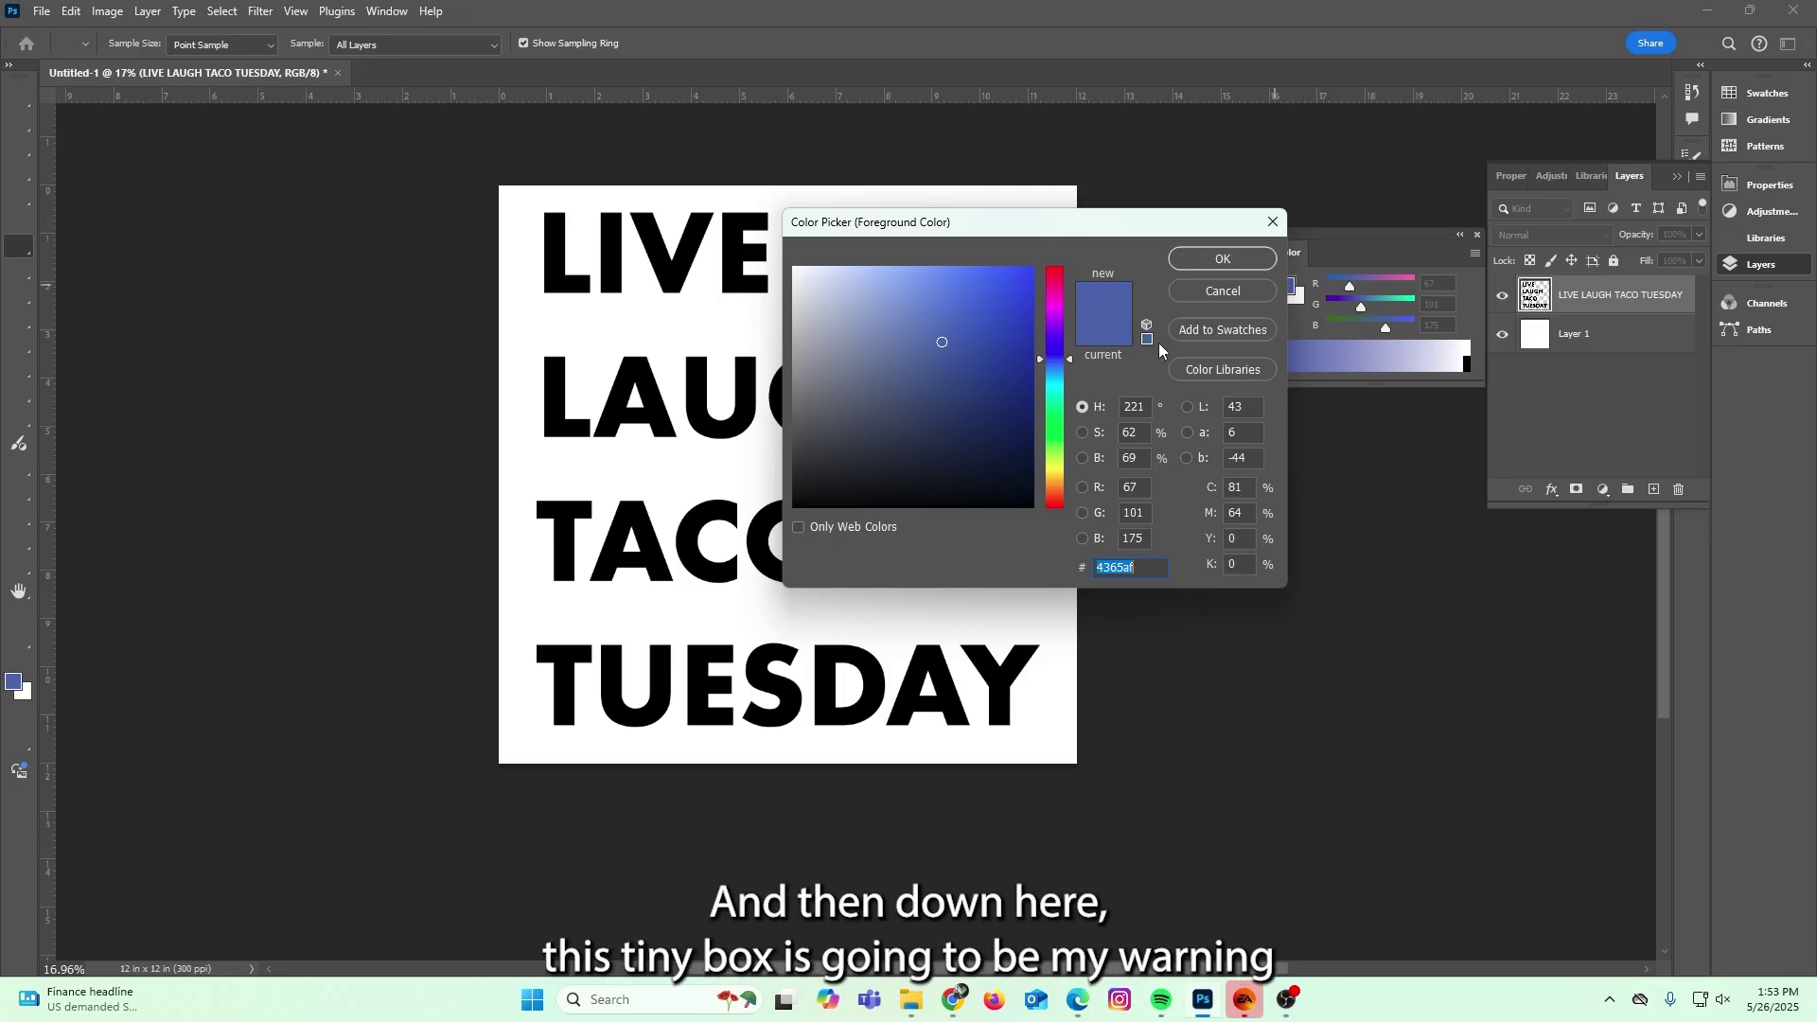
left_click(1025, 274)
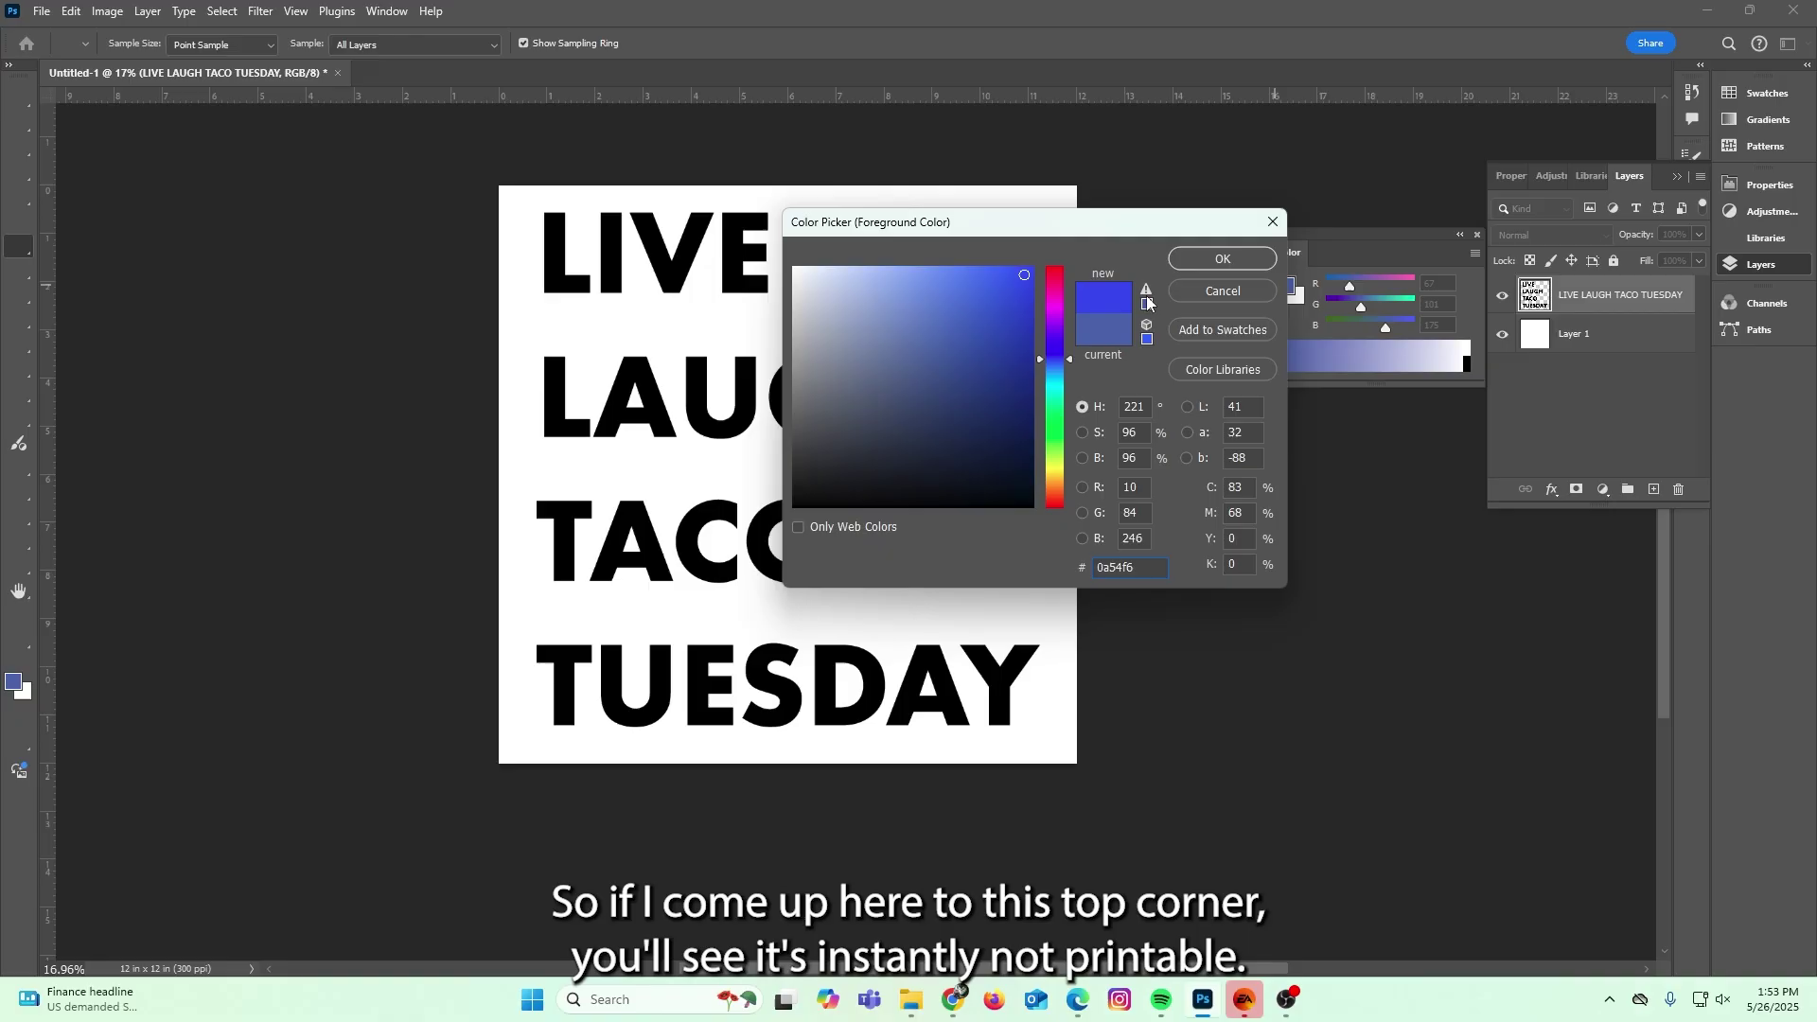
left_click_drag(1024, 281, 1022, 320)
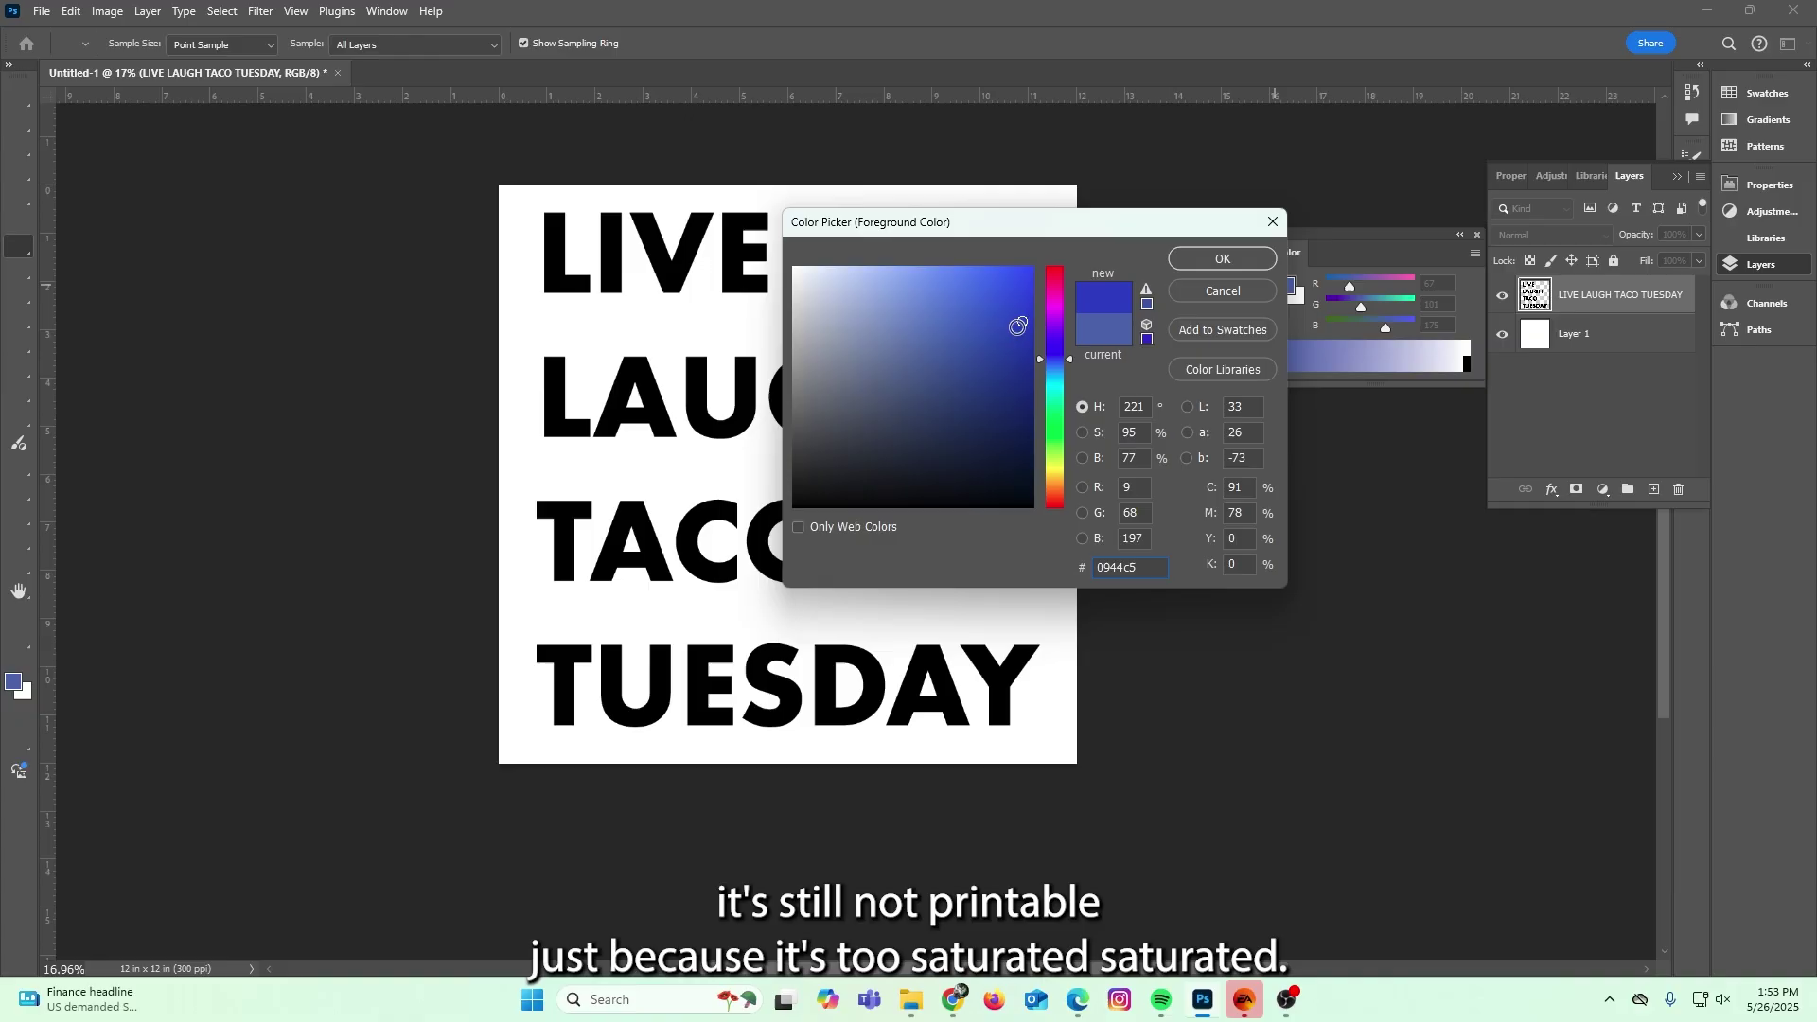
mouse_move(1023, 324)
left_mouse_down()
mouse_move(1022, 445)
mouse_move(969, 340)
mouse_move(985, 363)
left_mouse_up()
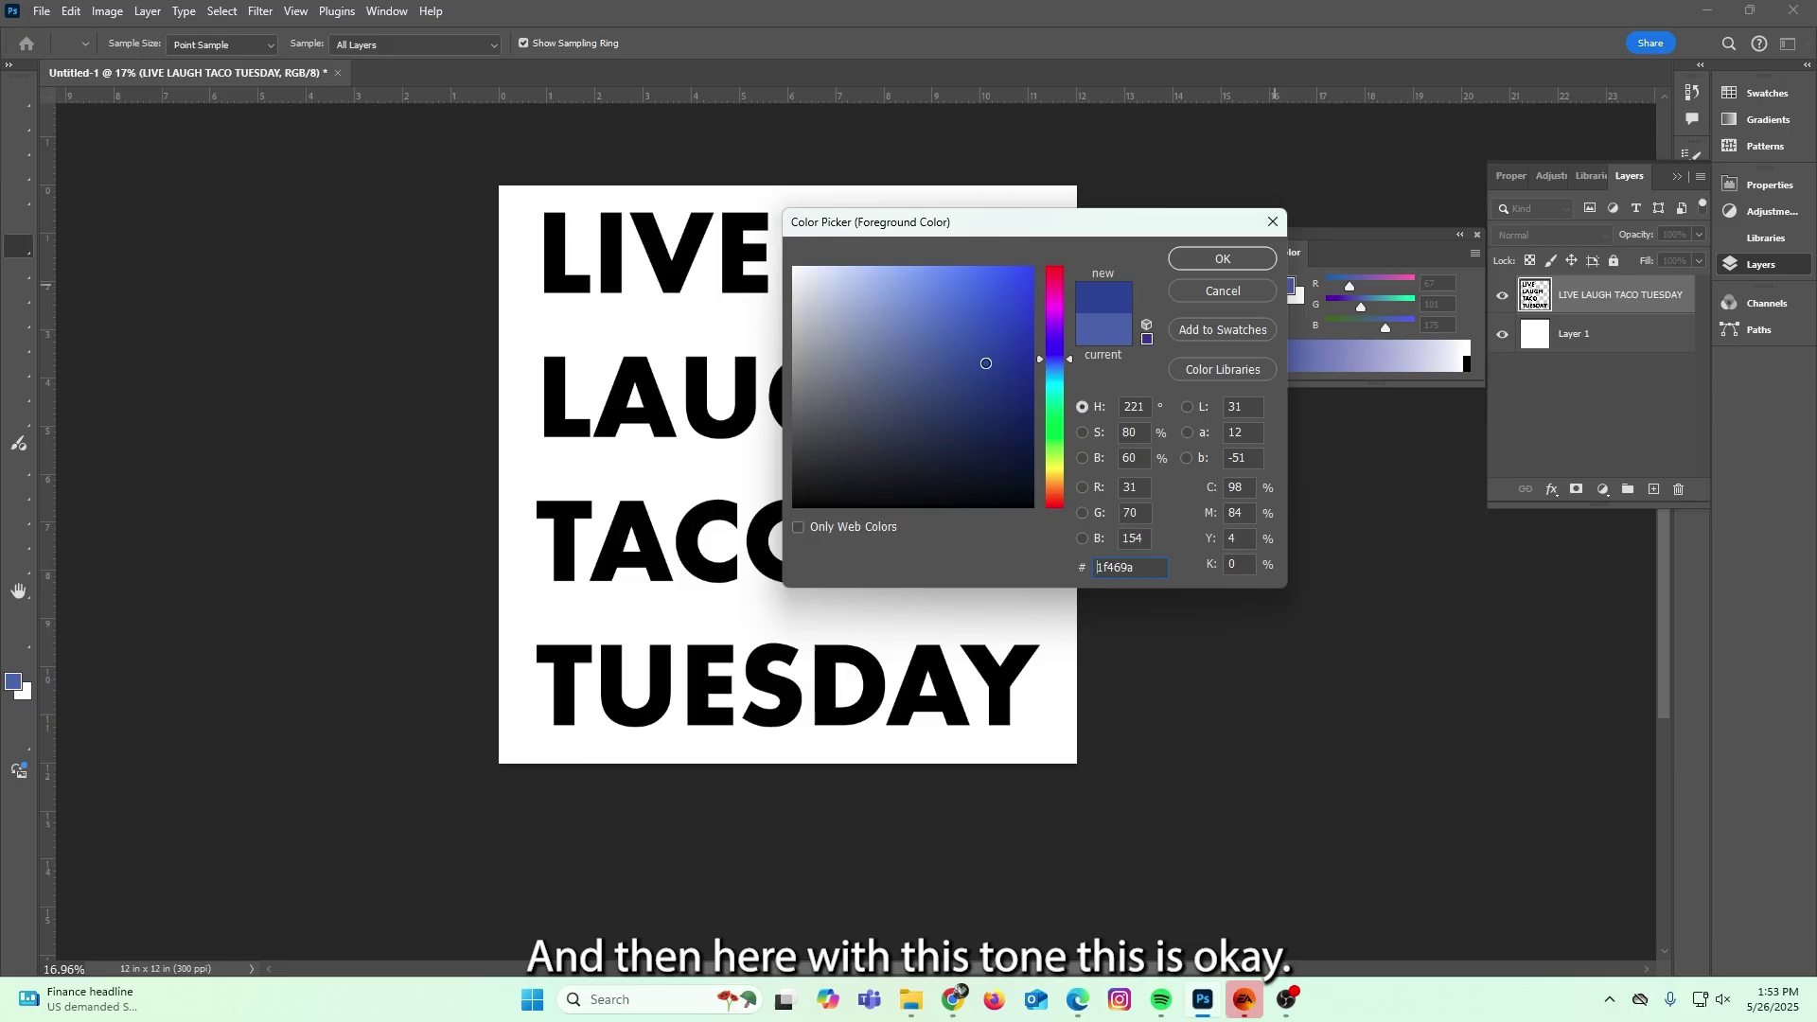
mouse_move(951, 278)
left_mouse_down()
mouse_move(955, 340)
mouse_move(984, 361)
mouse_move(954, 326)
mouse_move(985, 350)
mouse_move(1054, 333)
mouse_move(1054, 301)
mouse_move(1070, 342)
mouse_move(1051, 484)
left_mouse_up()
Try lavender, violet, yellow and red hues, then pick a muted crimson (971e46).
left_click(1001, 293)
left_click(836, 274)
left_click(1018, 271)
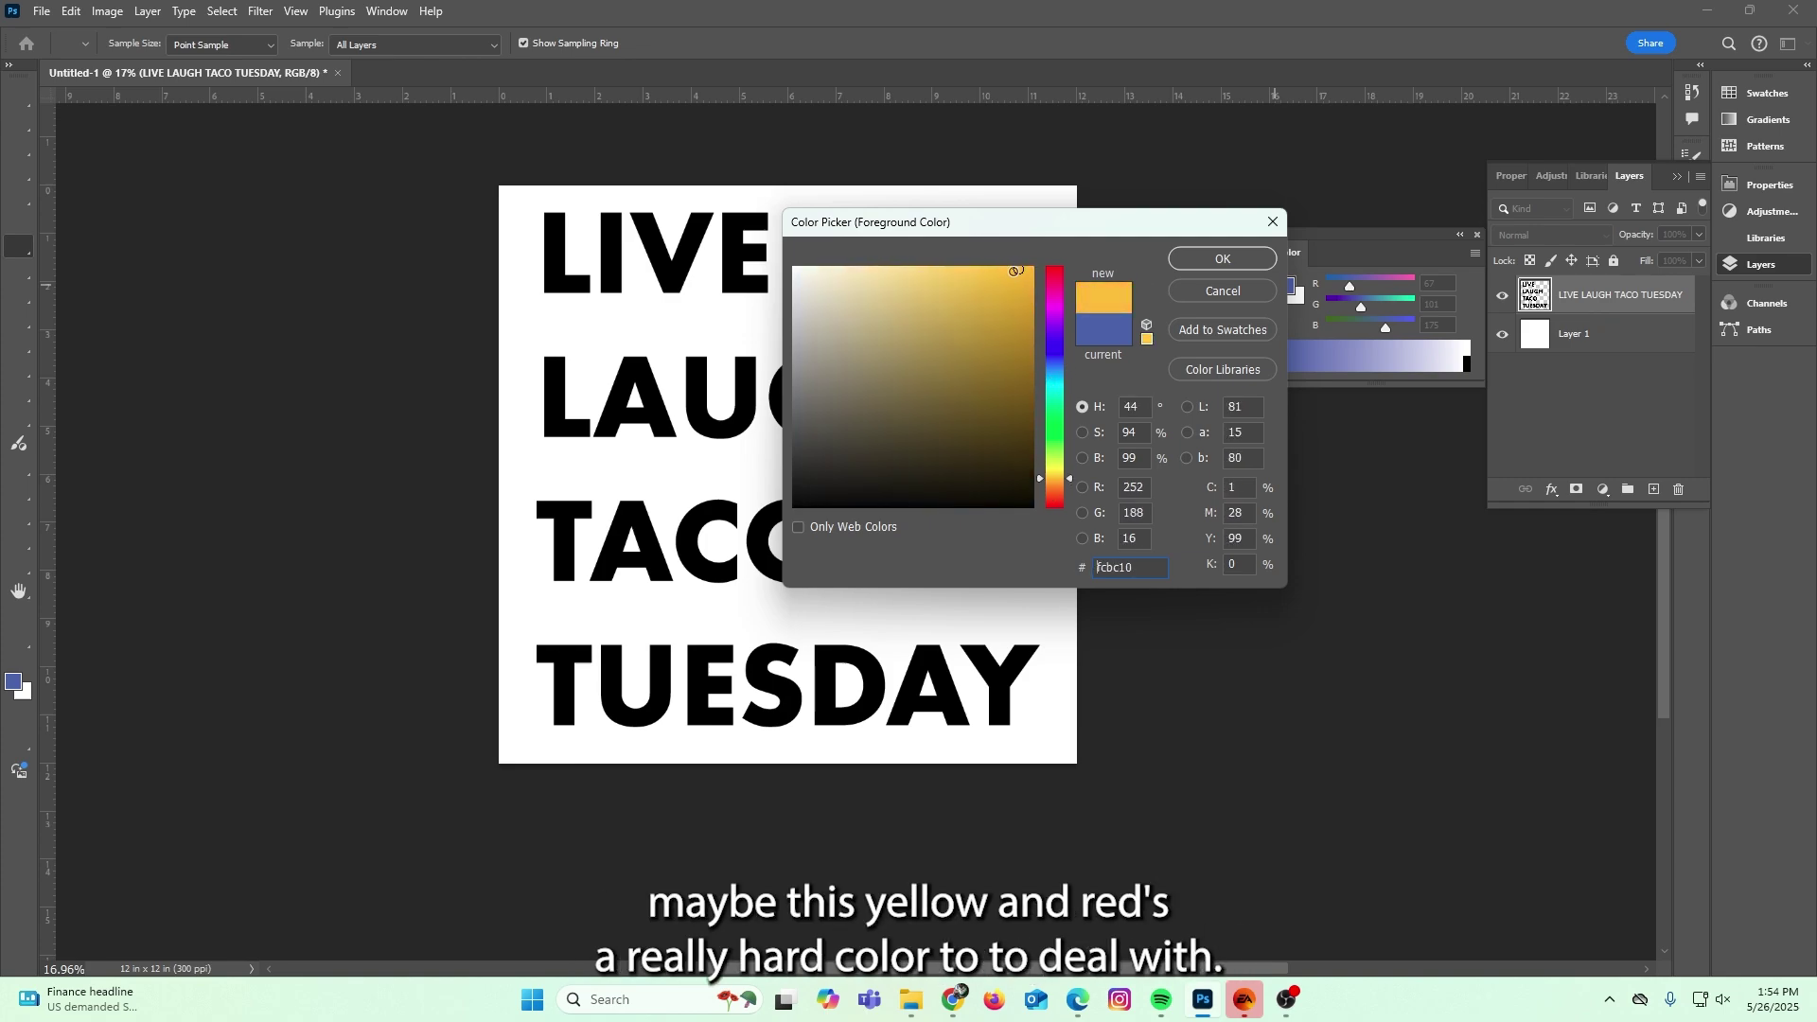
left_click(1033, 267)
left_click(1053, 264)
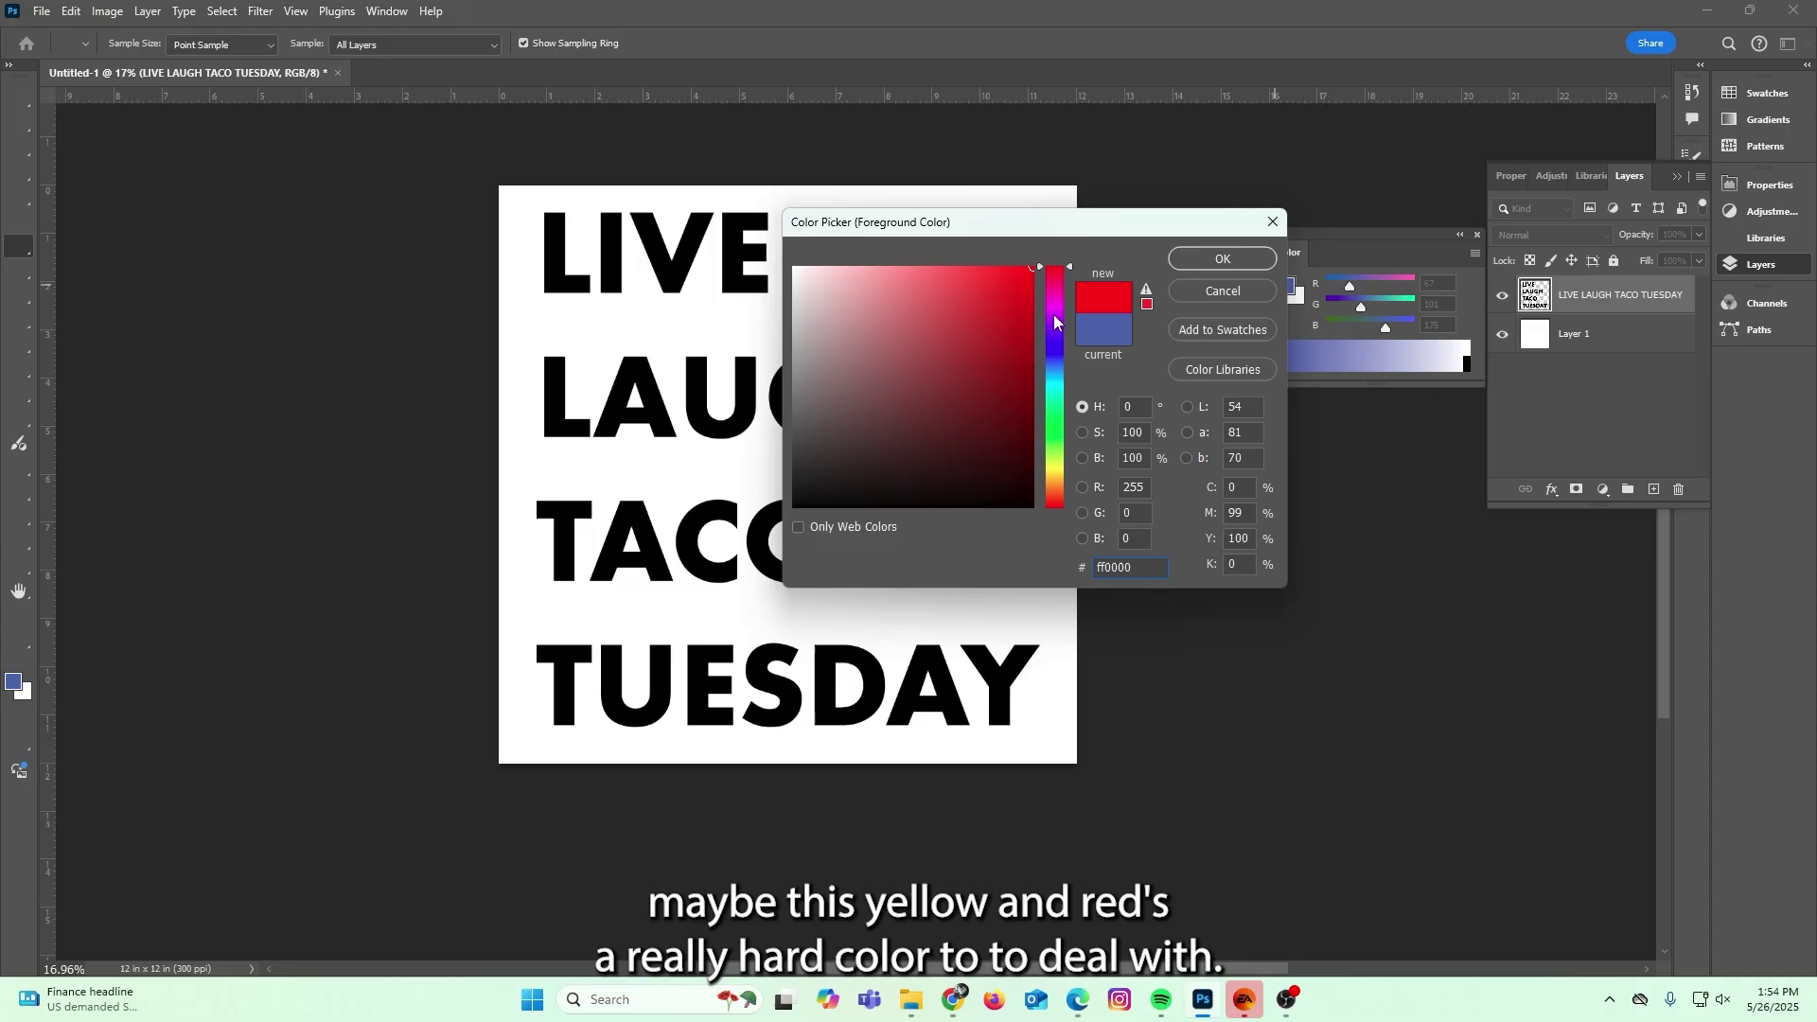
mouse_move(1055, 276)
left_mouse_down()
mouse_move(1053, 389)
mouse_move(1054, 280)
mouse_move(912, 336)
left_mouse_up()
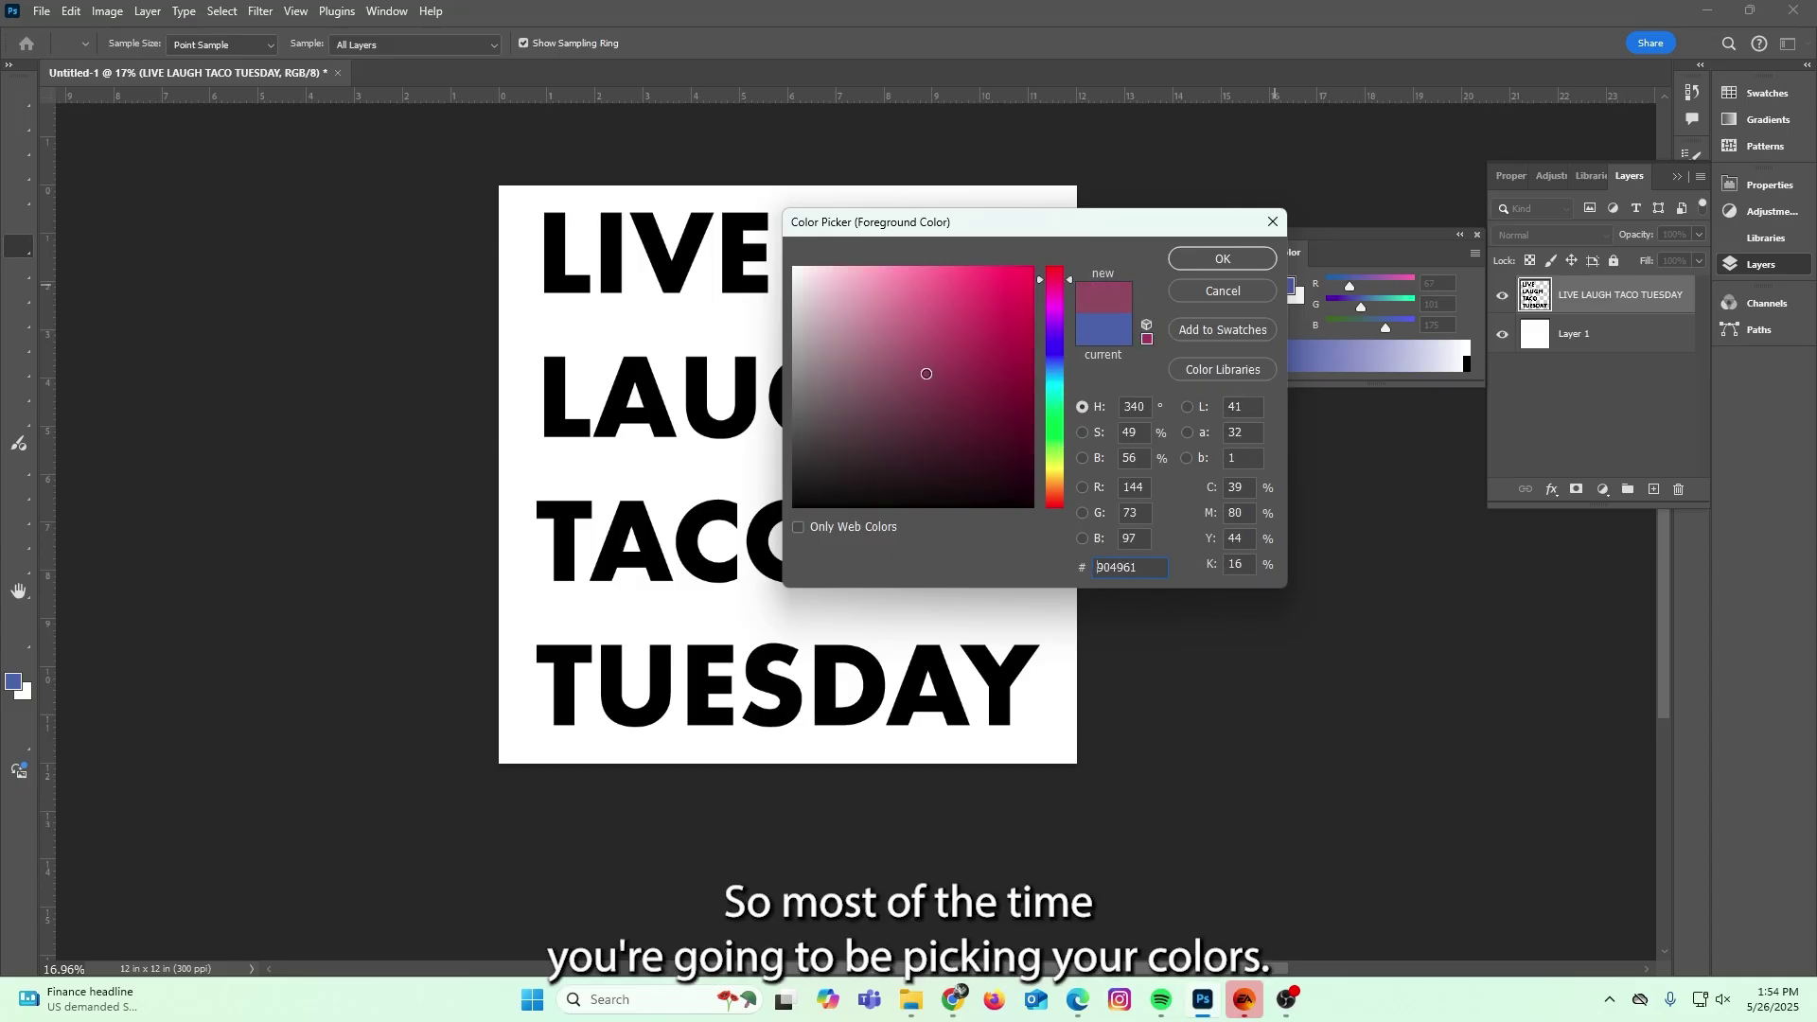
mouse_move(926, 374)
left_mouse_down()
mouse_move(973, 331)
mouse_move(981, 382)
mouse_move(990, 369)
left_mouse_up()
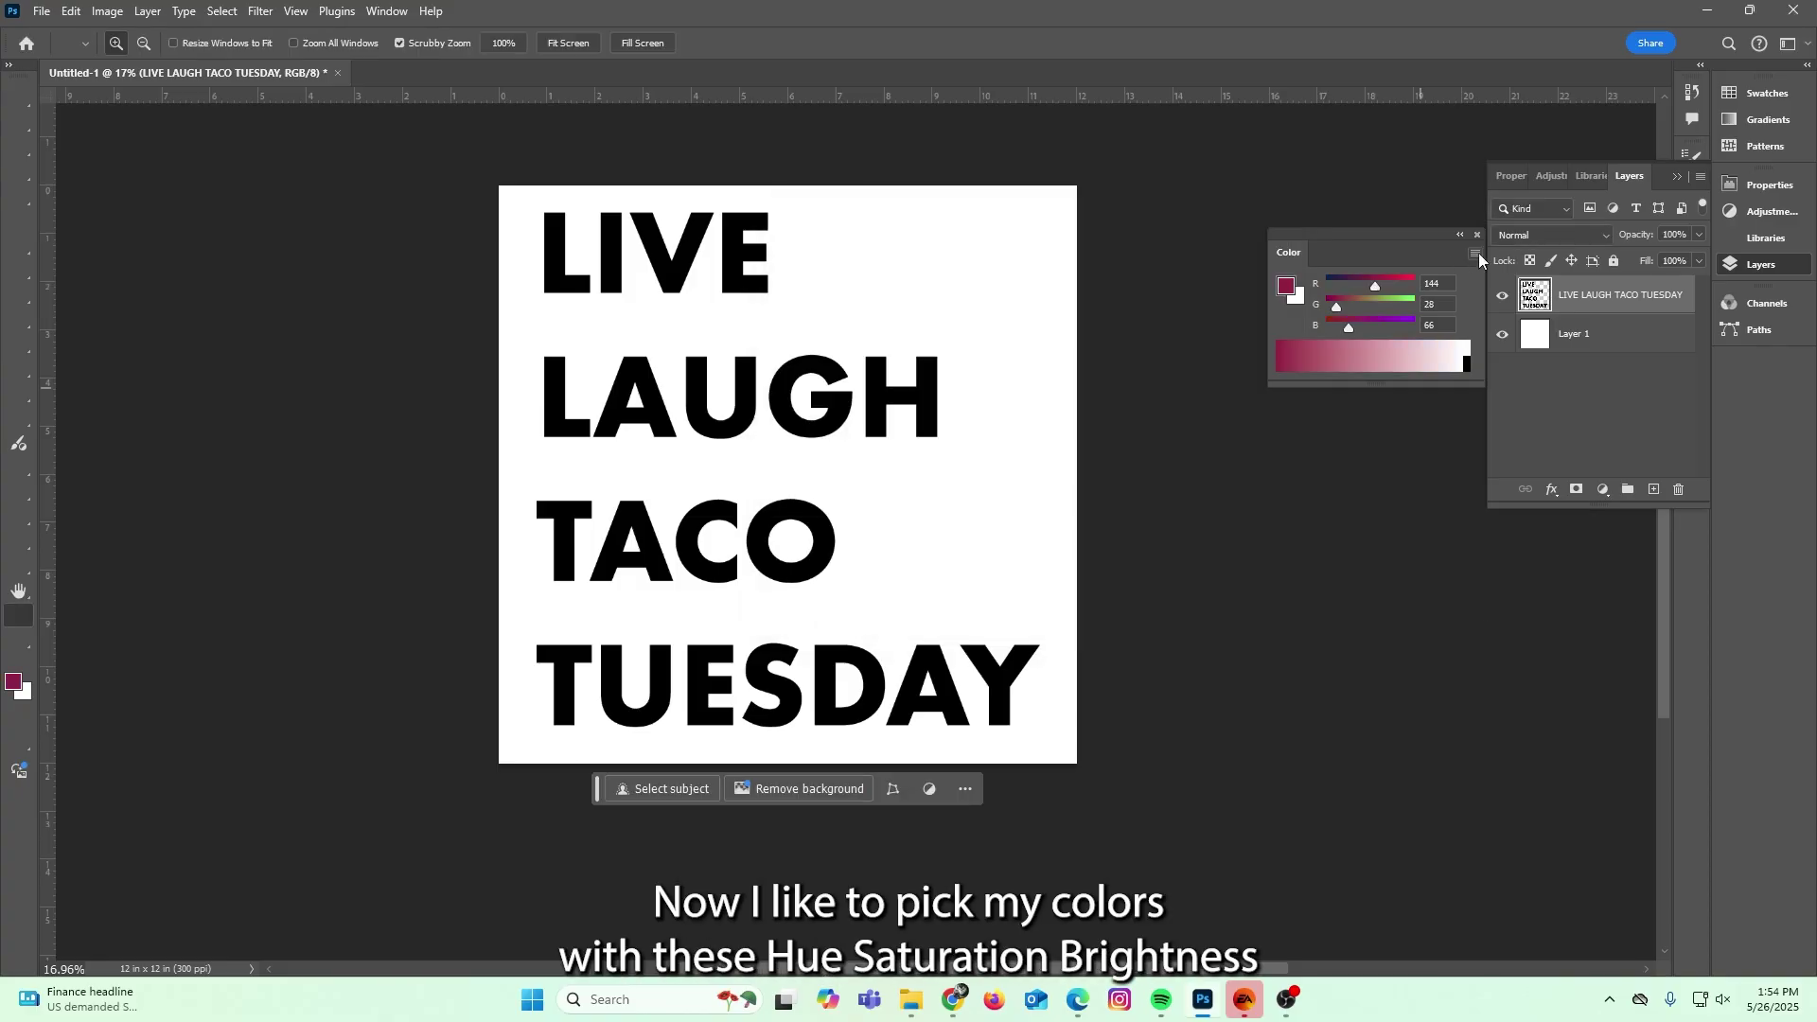
Switch the Color panel to HSB sliders and drag the hue to a strong blue (0b76bd).
left_click(1475, 253)
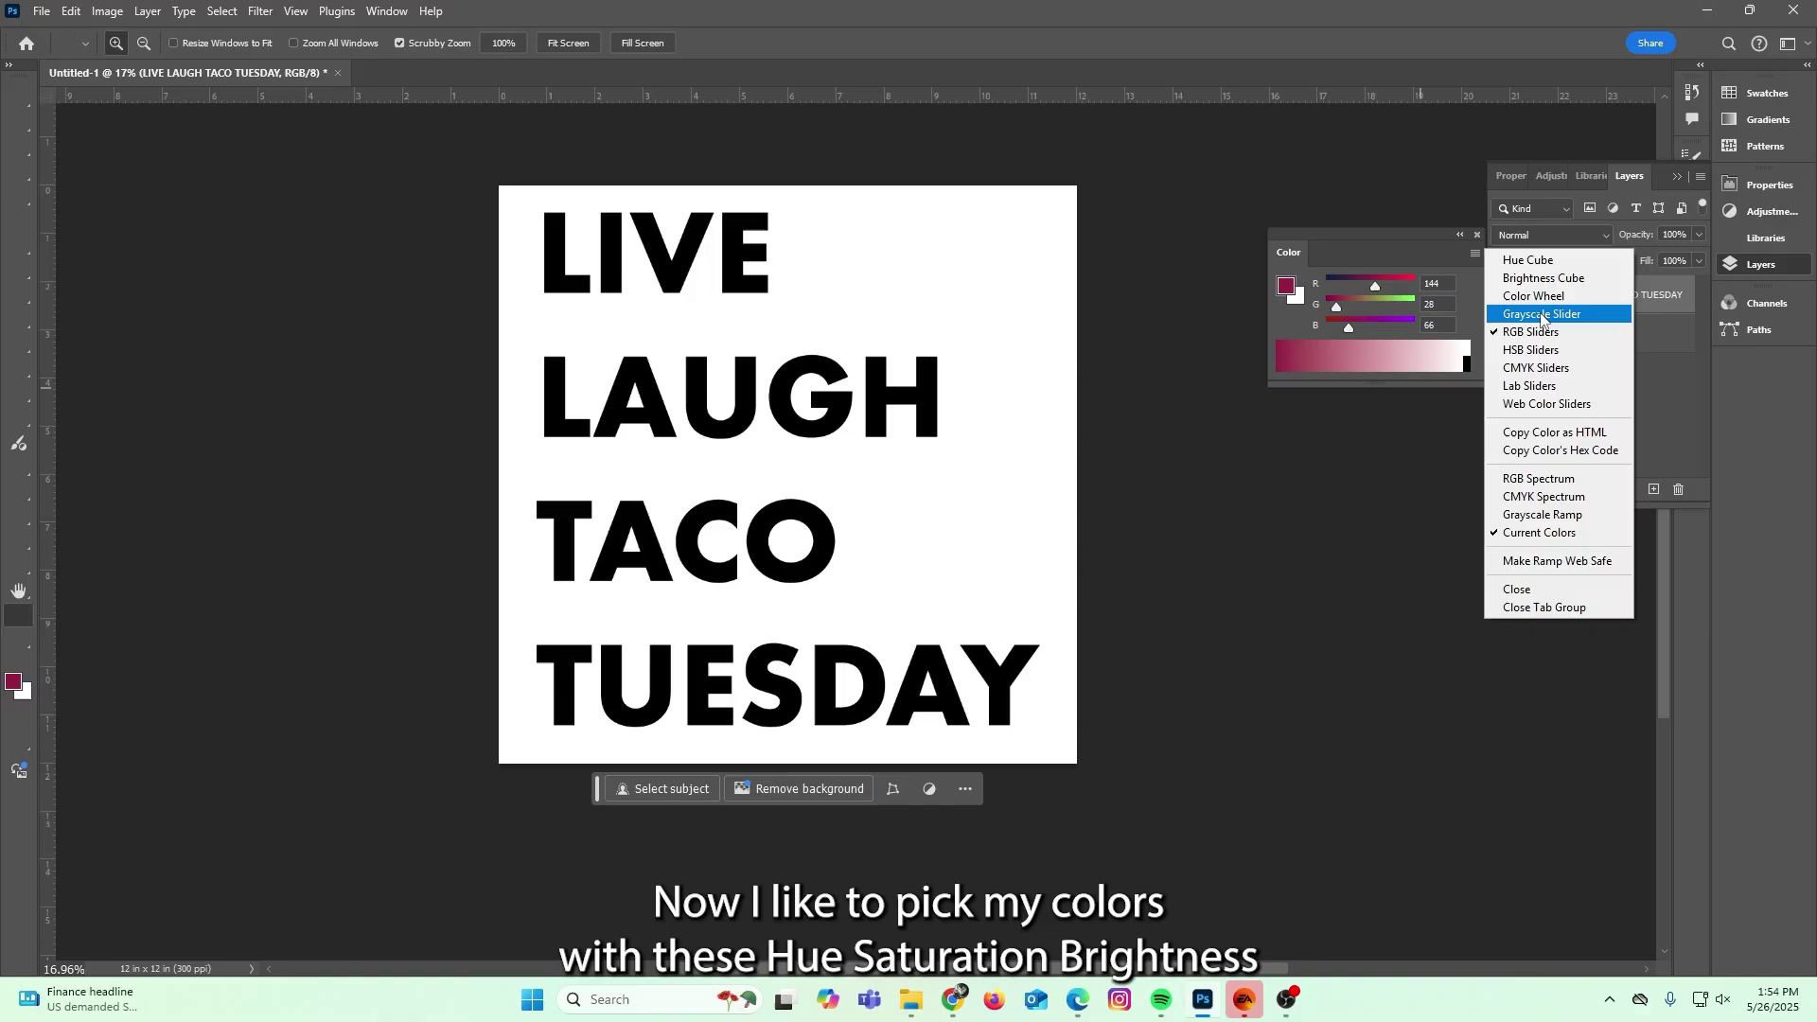
left_click(1530, 350)
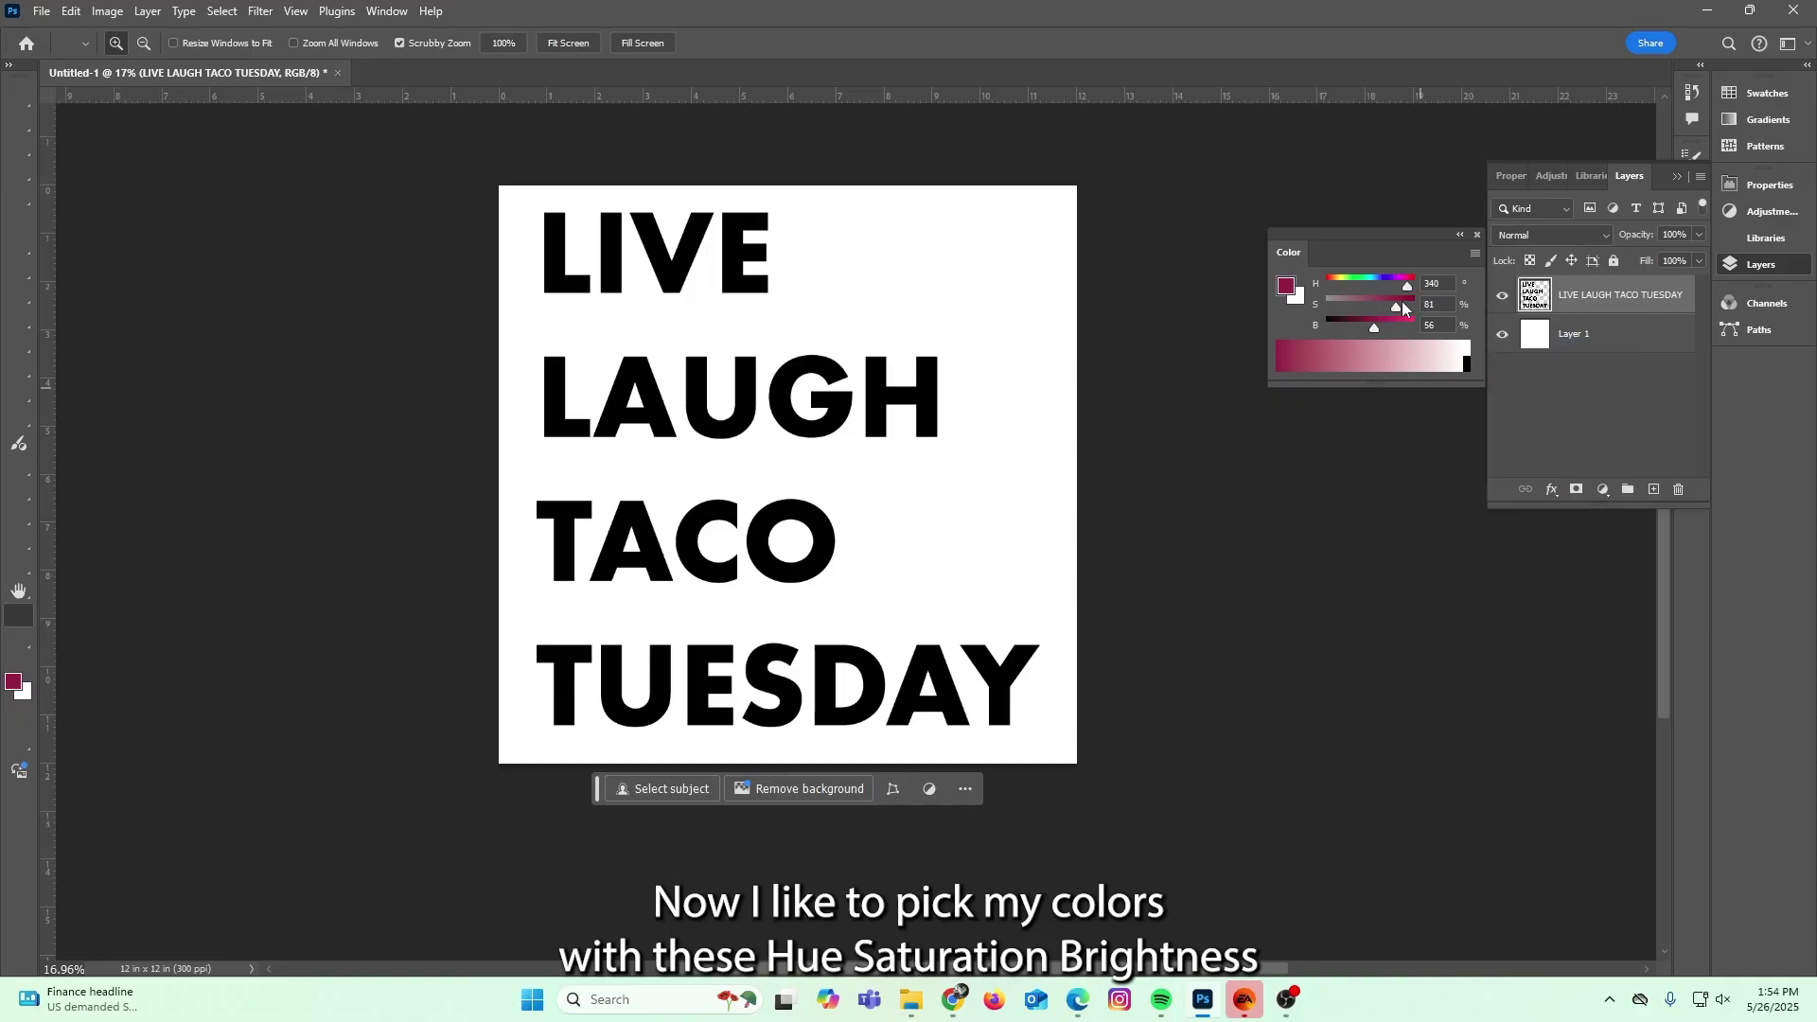
mouse_move(1407, 289)
left_mouse_down()
mouse_move(1356, 291)
mouse_move(1407, 328)
mouse_move(1410, 310)
mouse_move(1390, 329)
left_mouse_up()
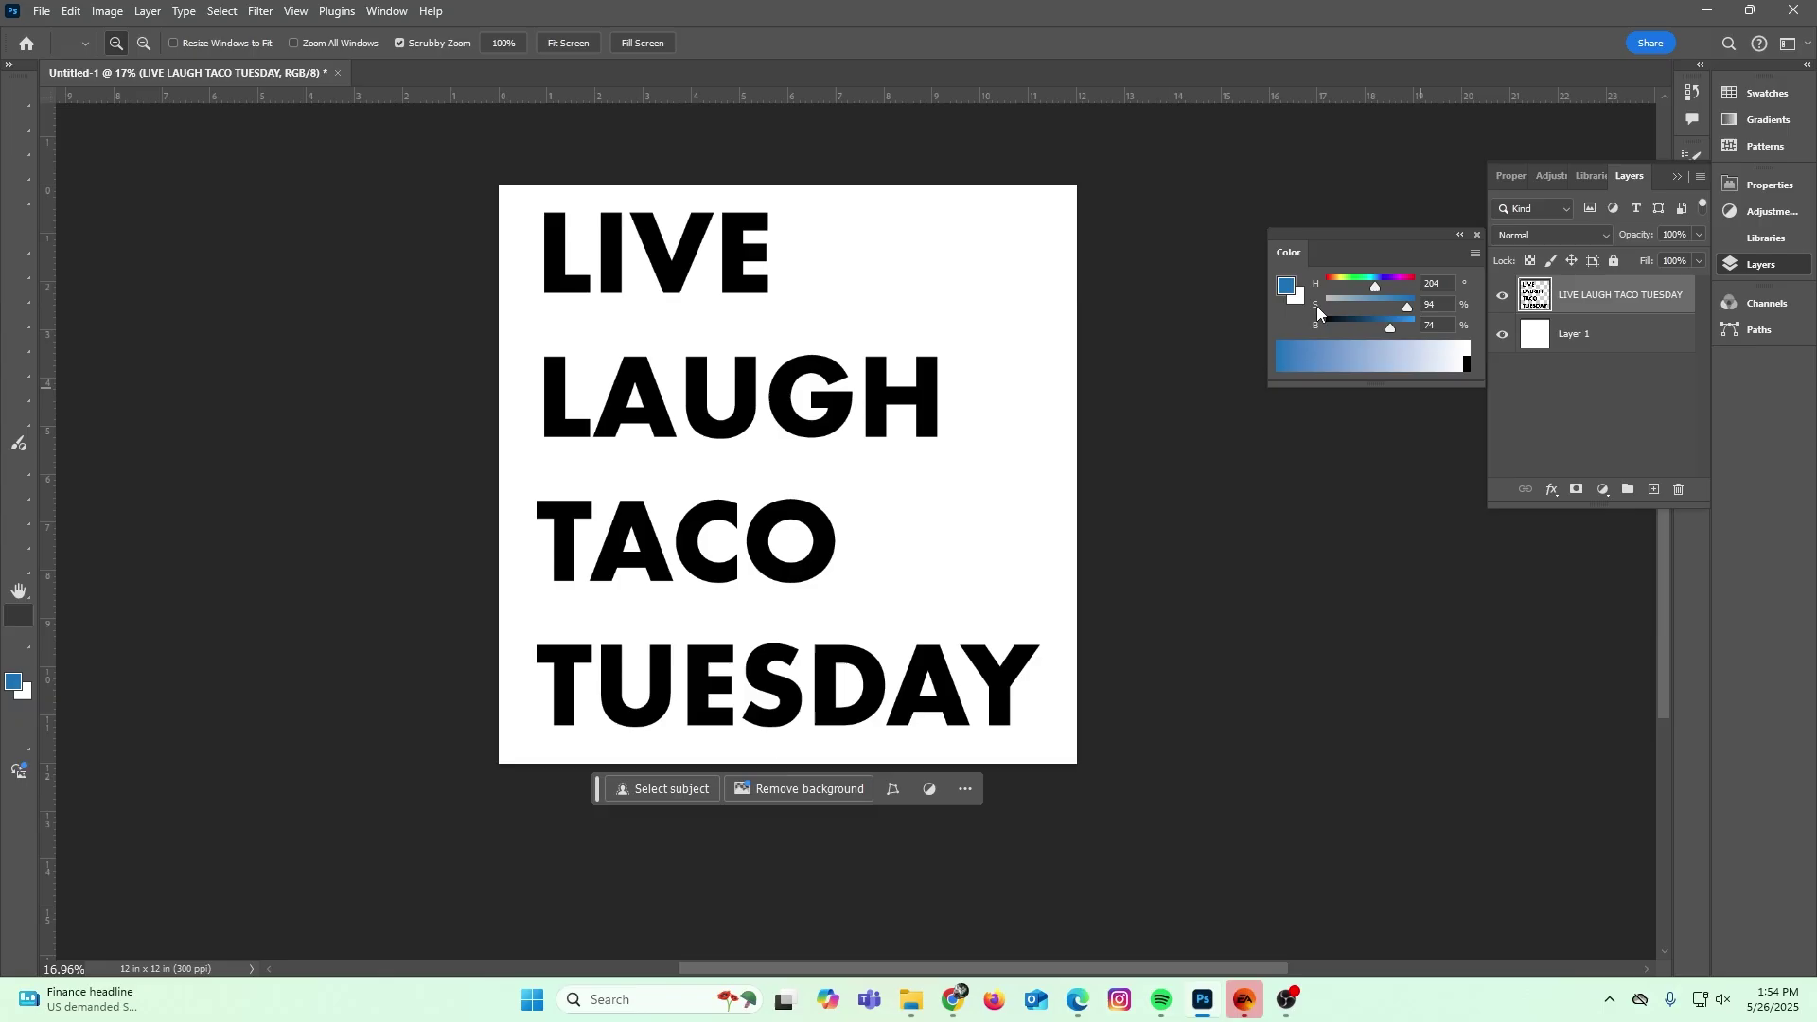
left_click(1288, 288)
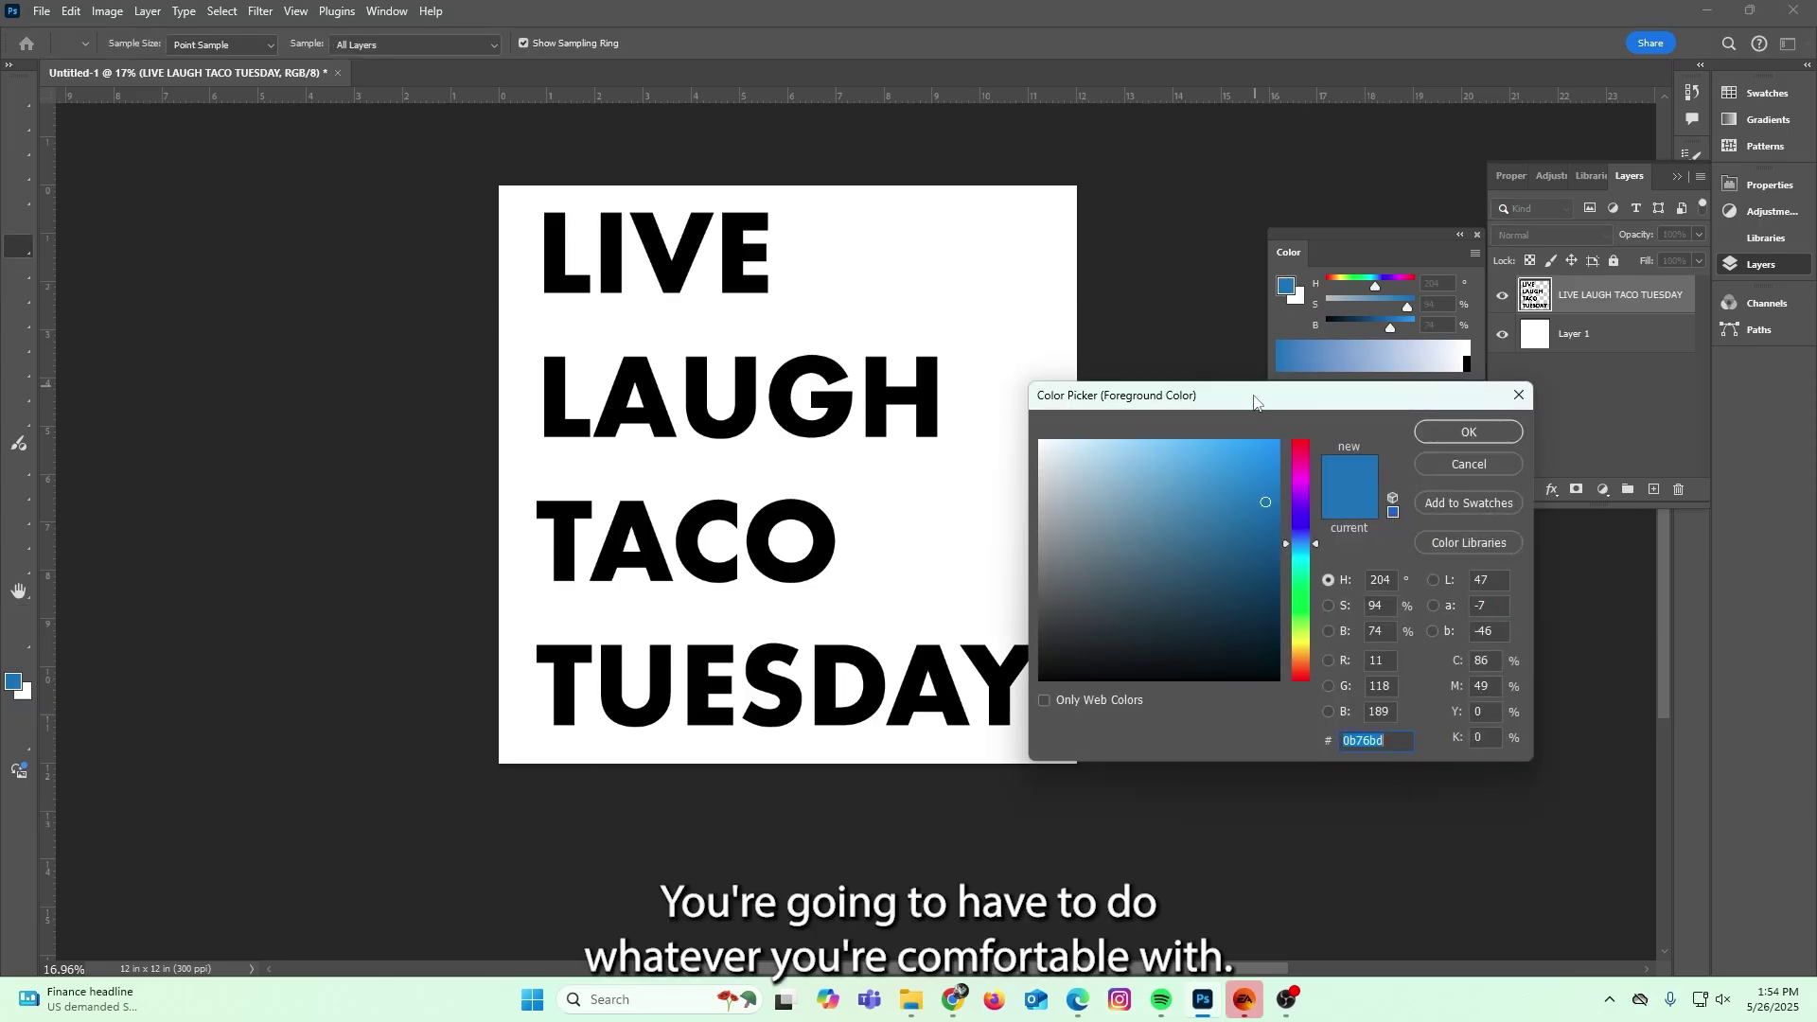
Switch the Color panel to CMYK sliders and set C0 M100 Y100 K0.
left_click(1371, 473)
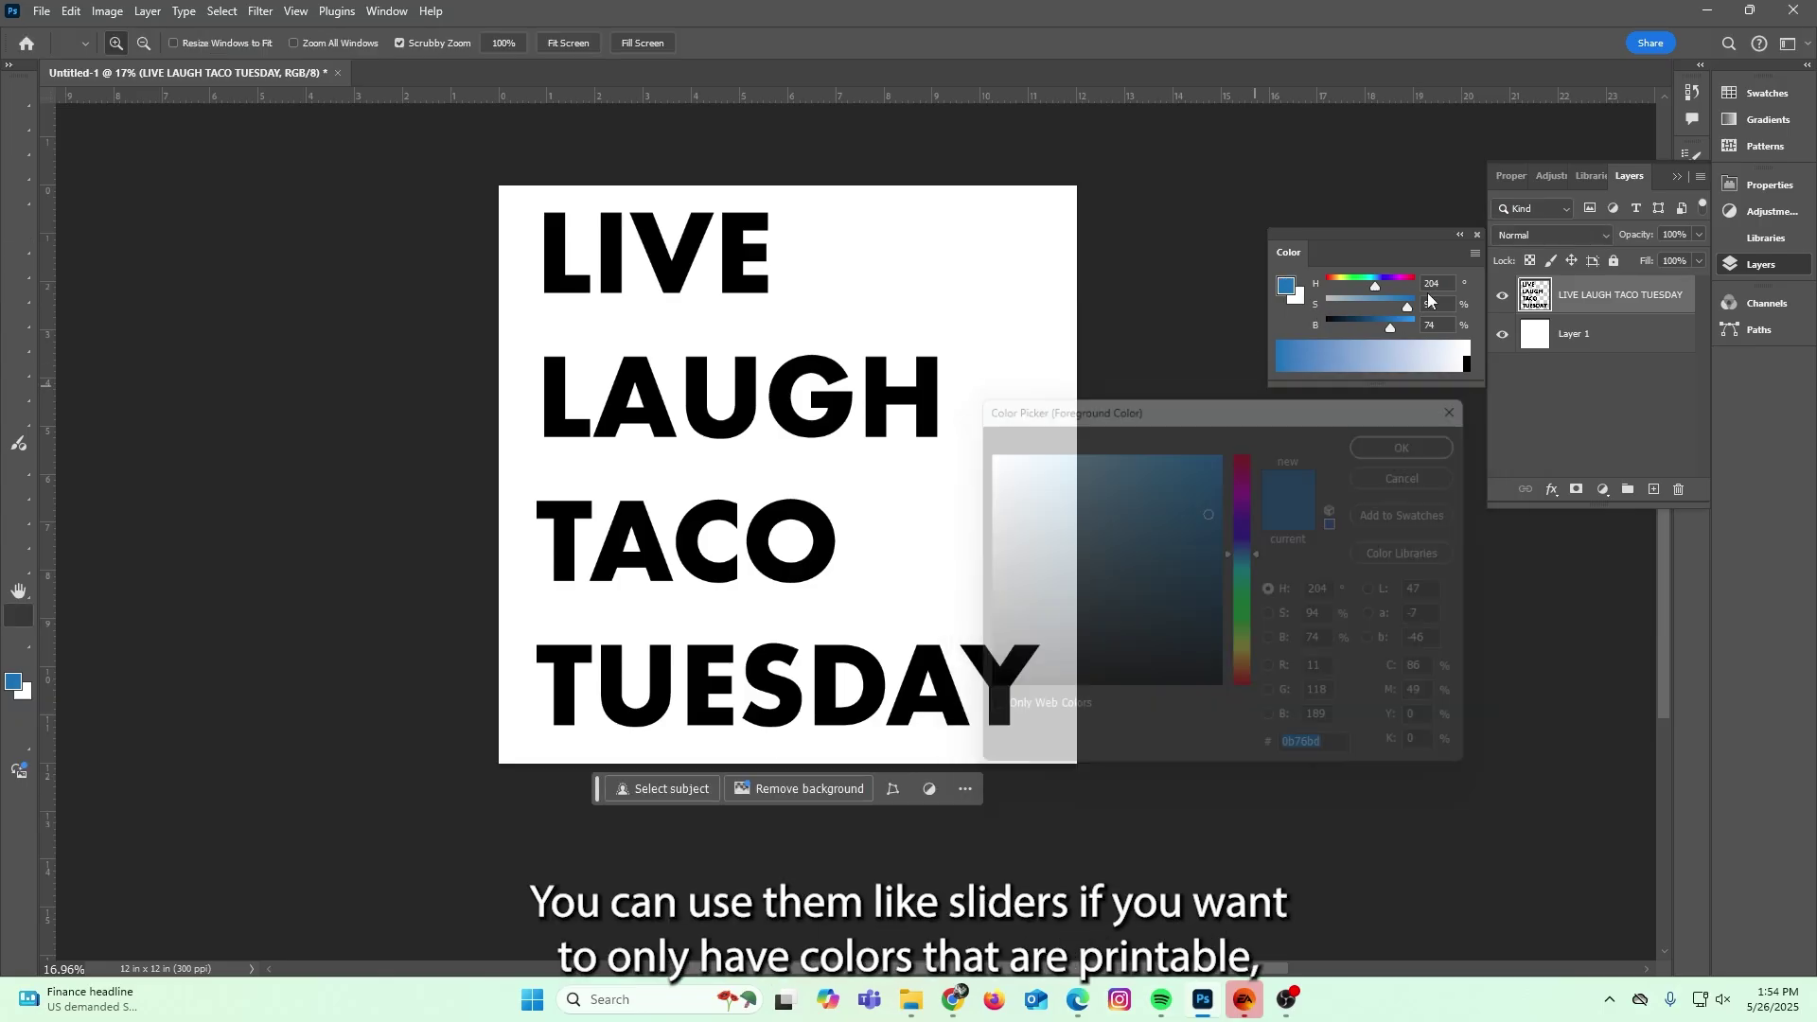
left_click(1474, 254)
left_click(1508, 369)
mouse_move(1398, 319)
left_mouse_down()
mouse_move(1358, 278)
mouse_move(1406, 296)
left_mouse_up()
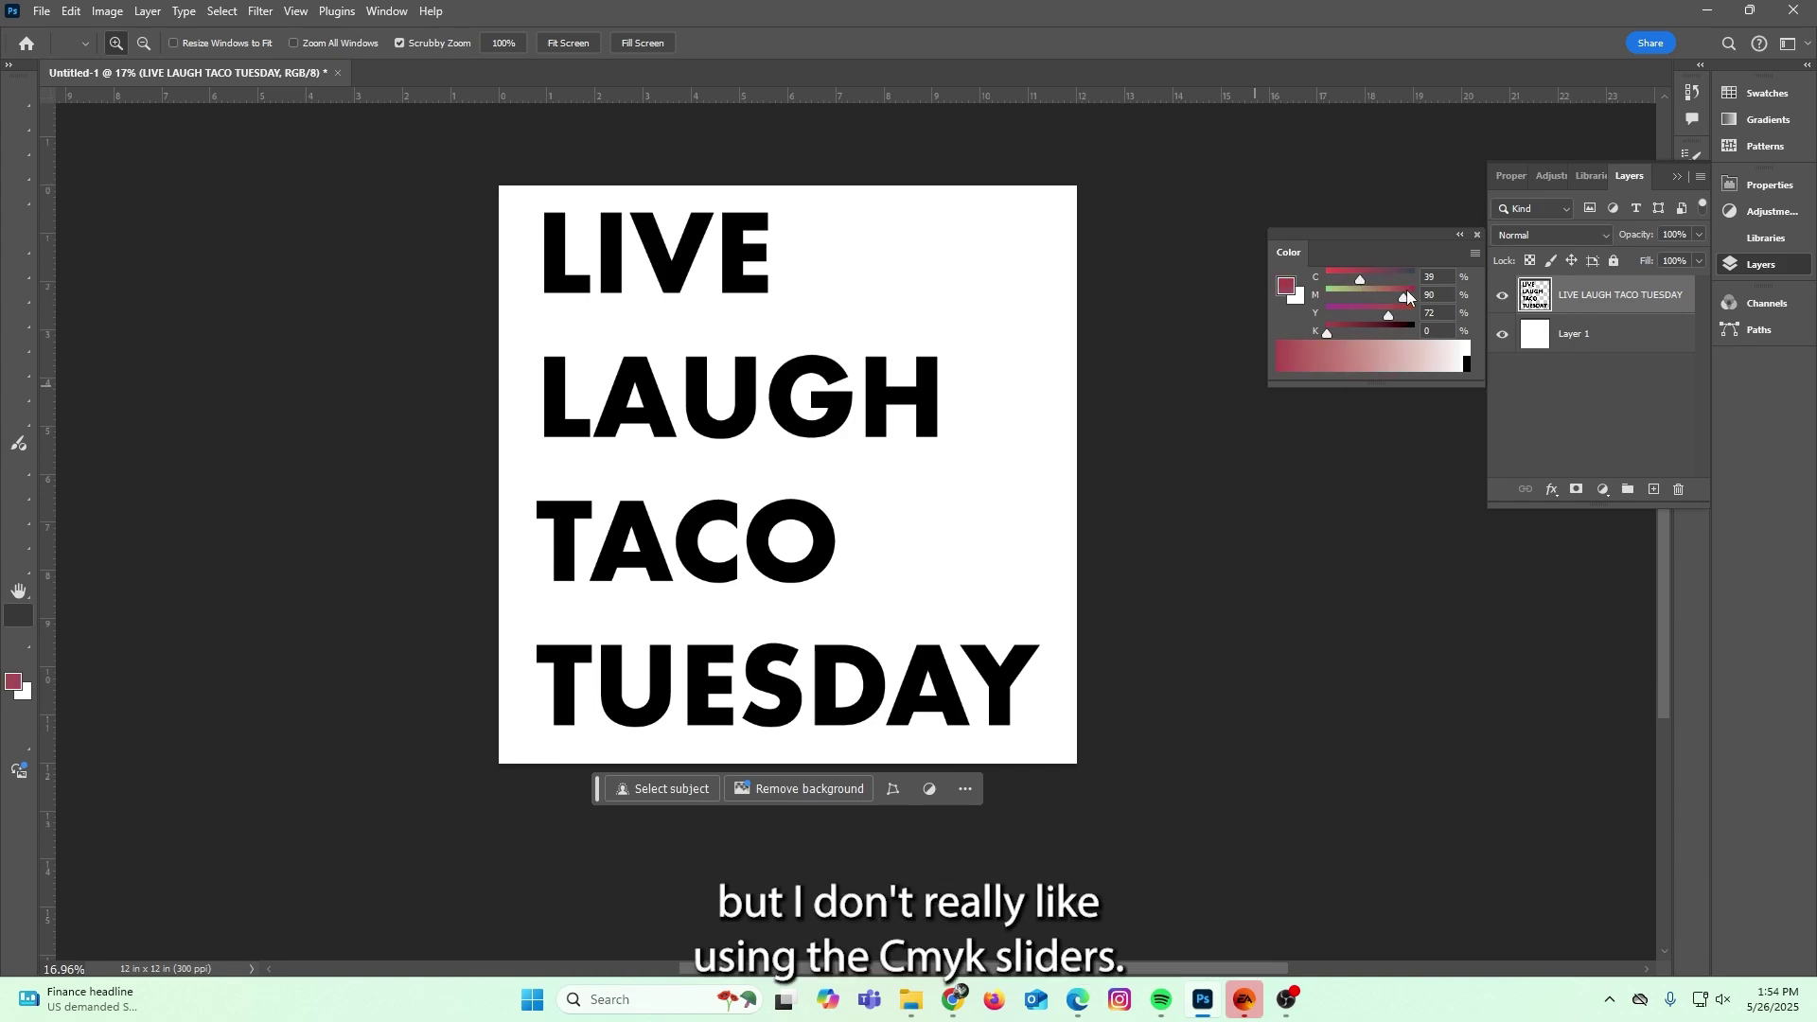
left_click(1416, 296)
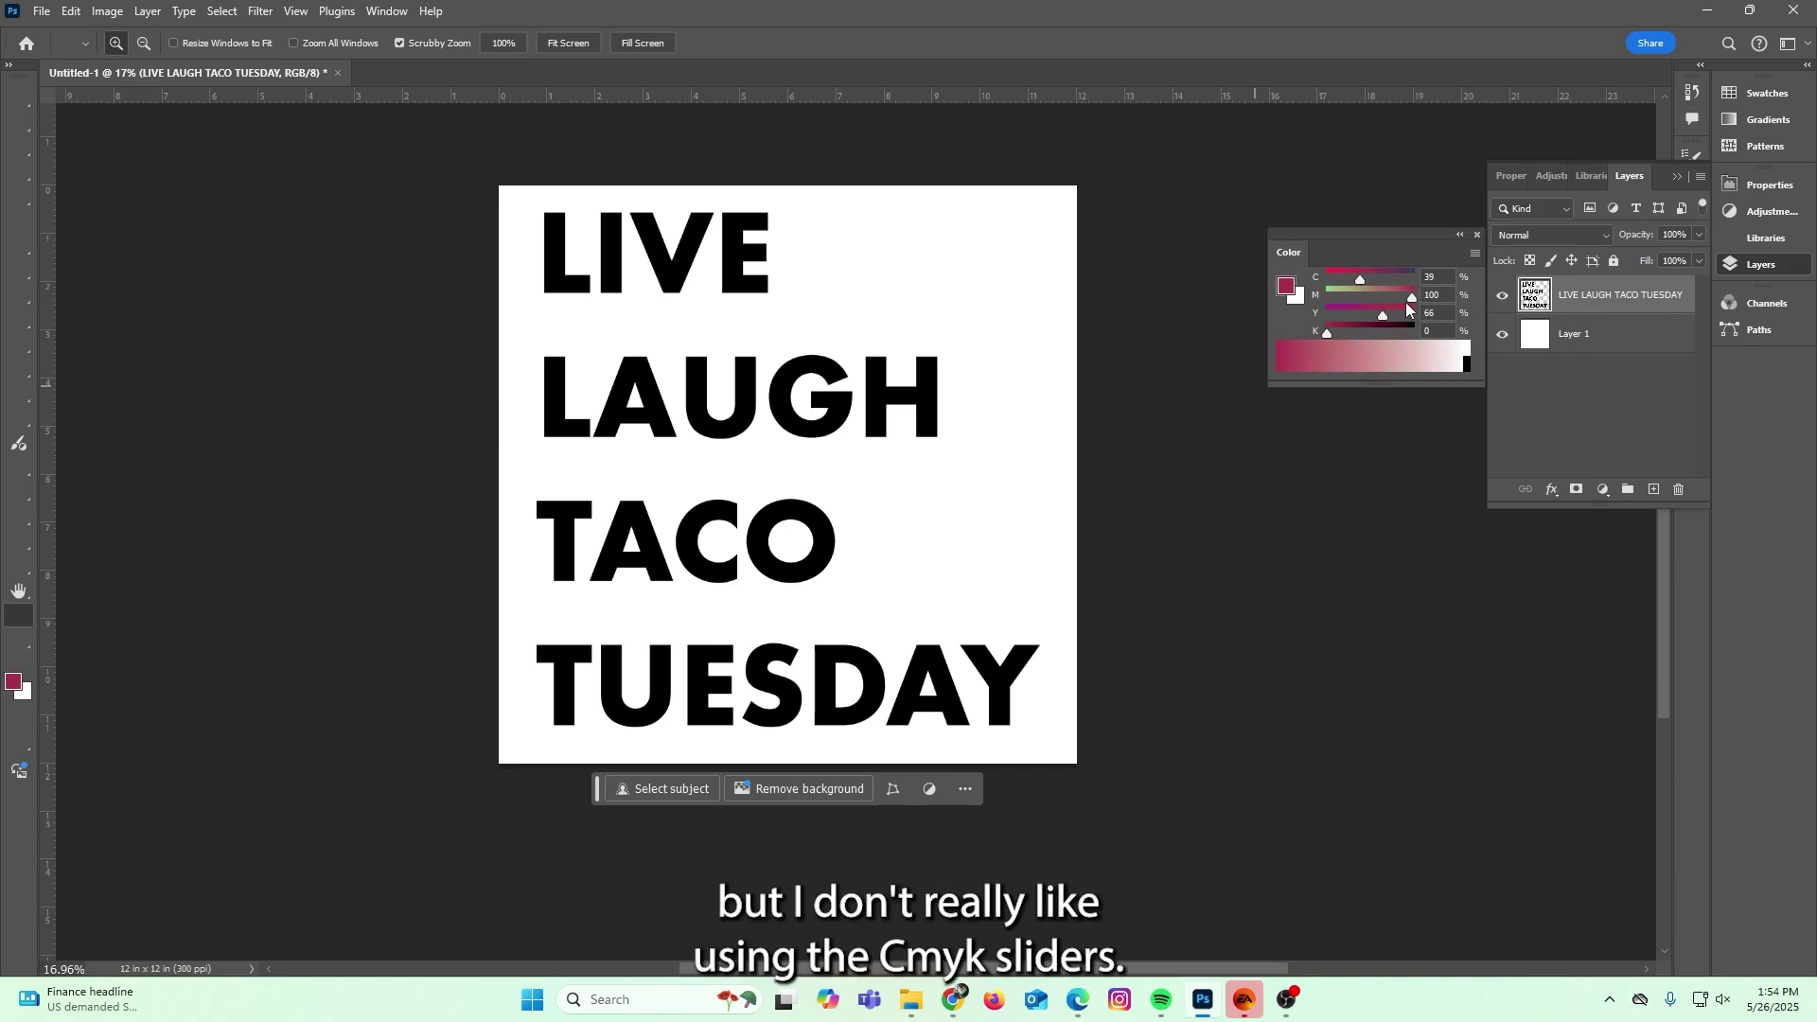
left_click_drag(1352, 276, 1345, 279)
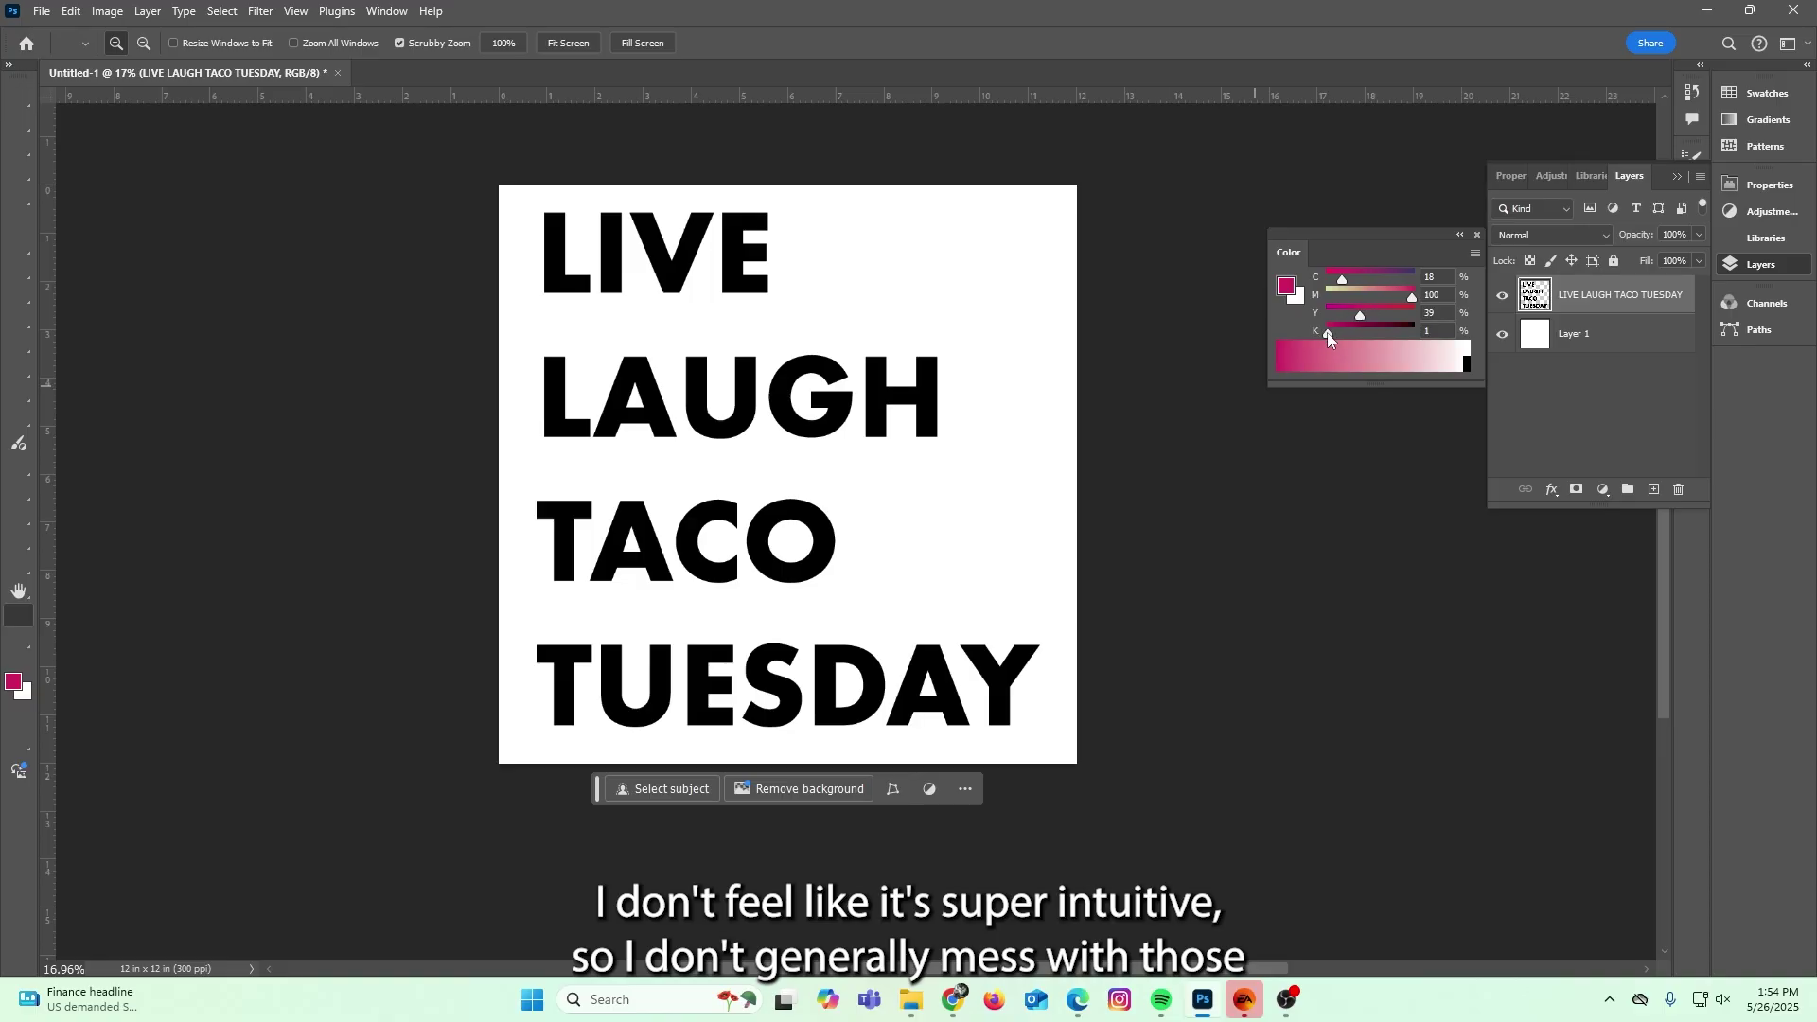
left_click_drag(1331, 291, 1317, 281)
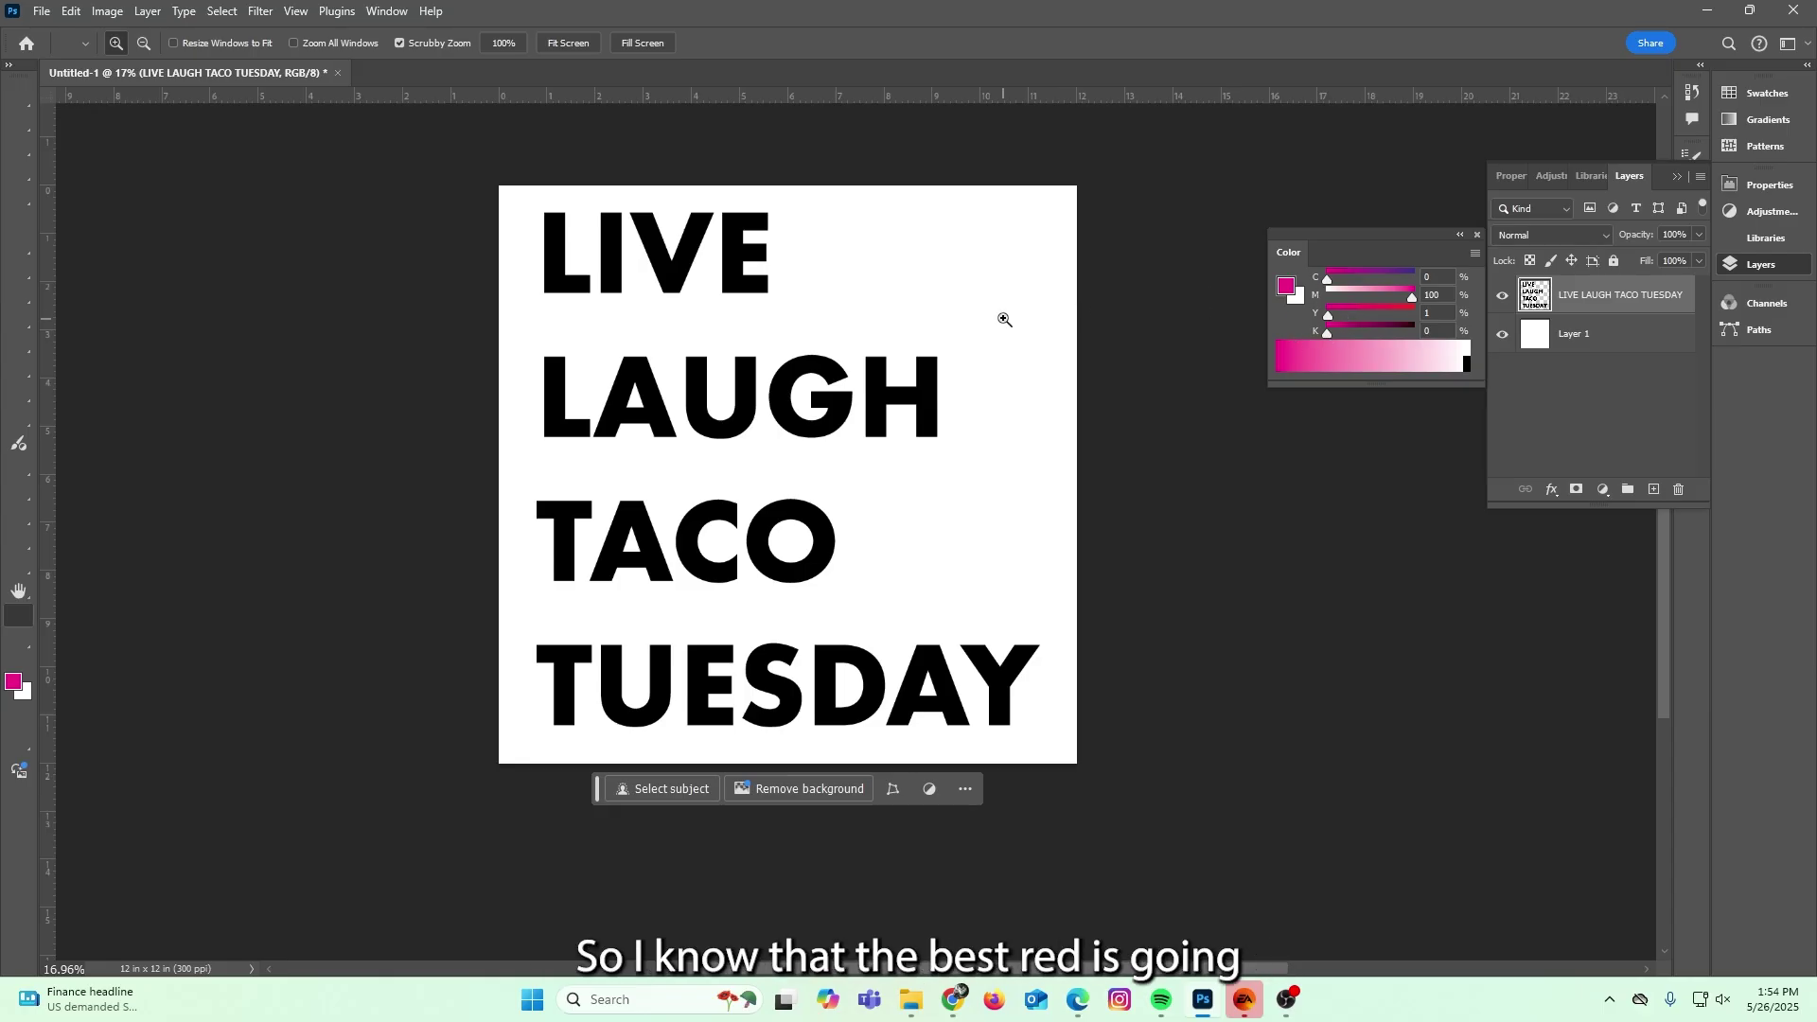
Test-fill a rectangle right of LAUGH with the red, zoom in, then undo it.
left_click_drag(1004, 318, 1095, 312)
key("m")
left_click_drag(889, 277, 1173, 498)
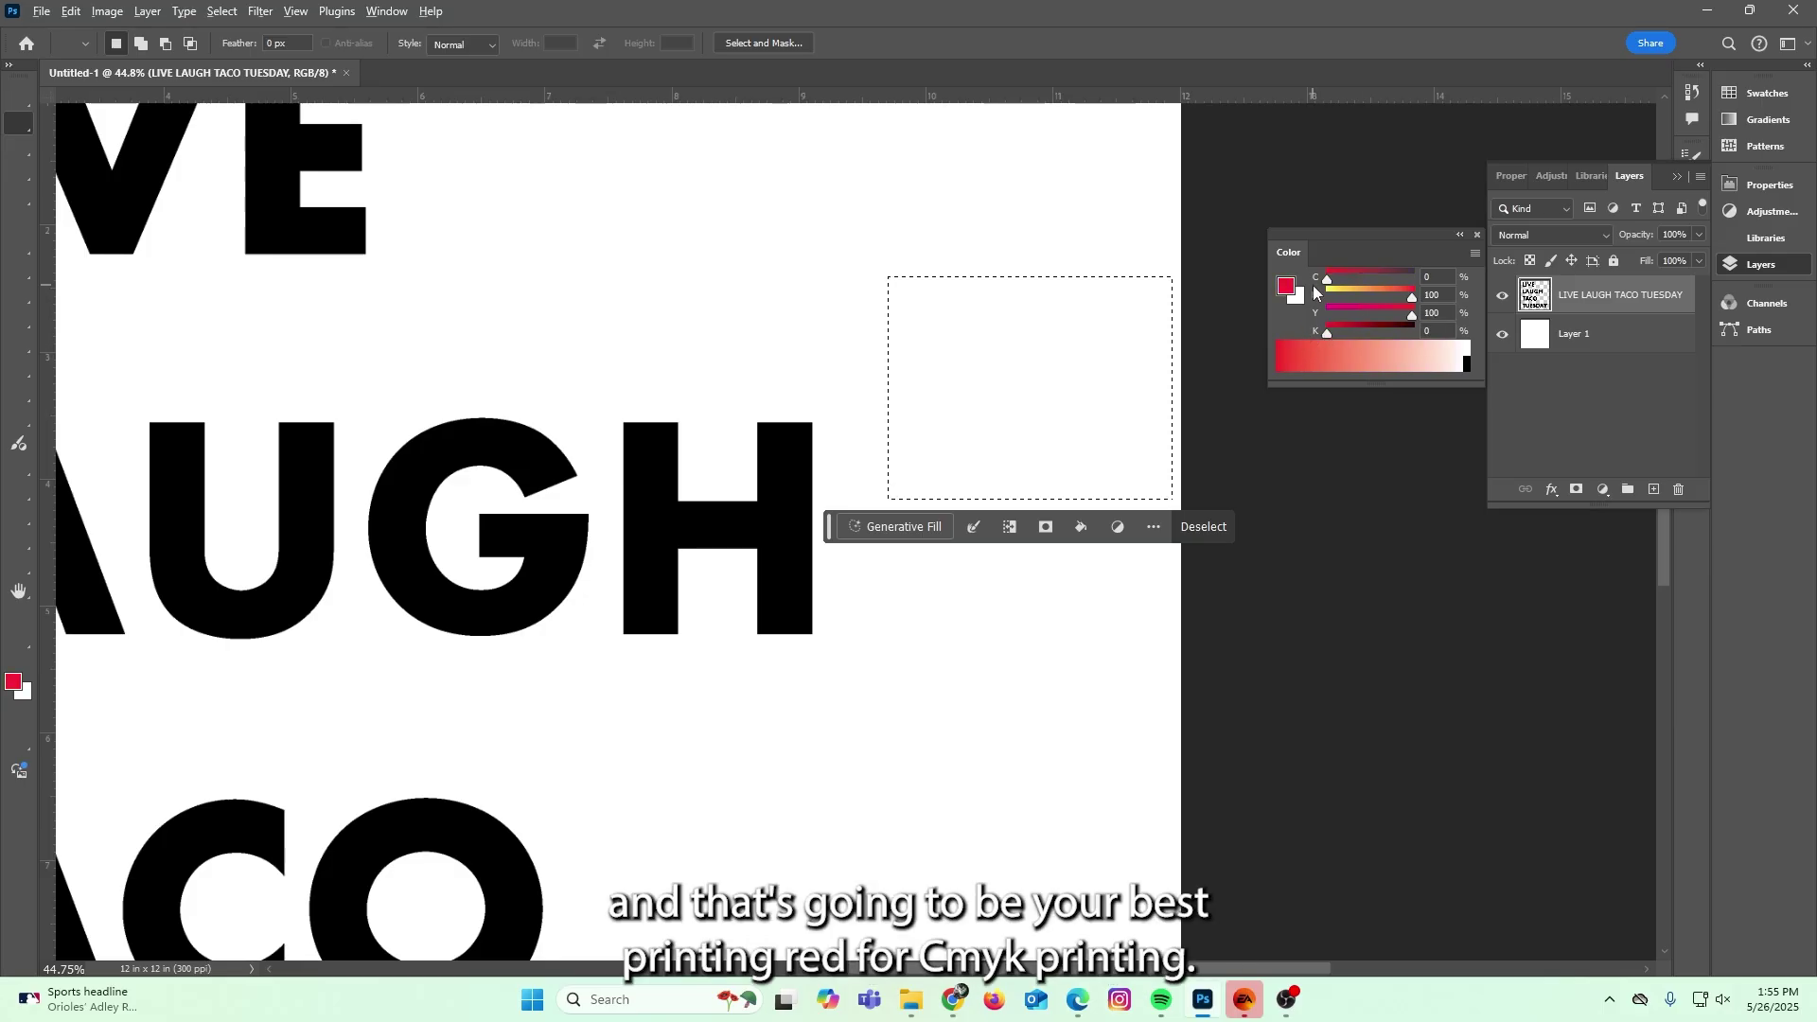
key("alt+BackSpace")
key("z")
mouse_move(941, 393)
left_mouse_down()
mouse_move(1059, 378)
mouse_move(815, 515)
mouse_move(883, 463)
mouse_move(863, 427)
mouse_move(893, 429)
left_mouse_up()
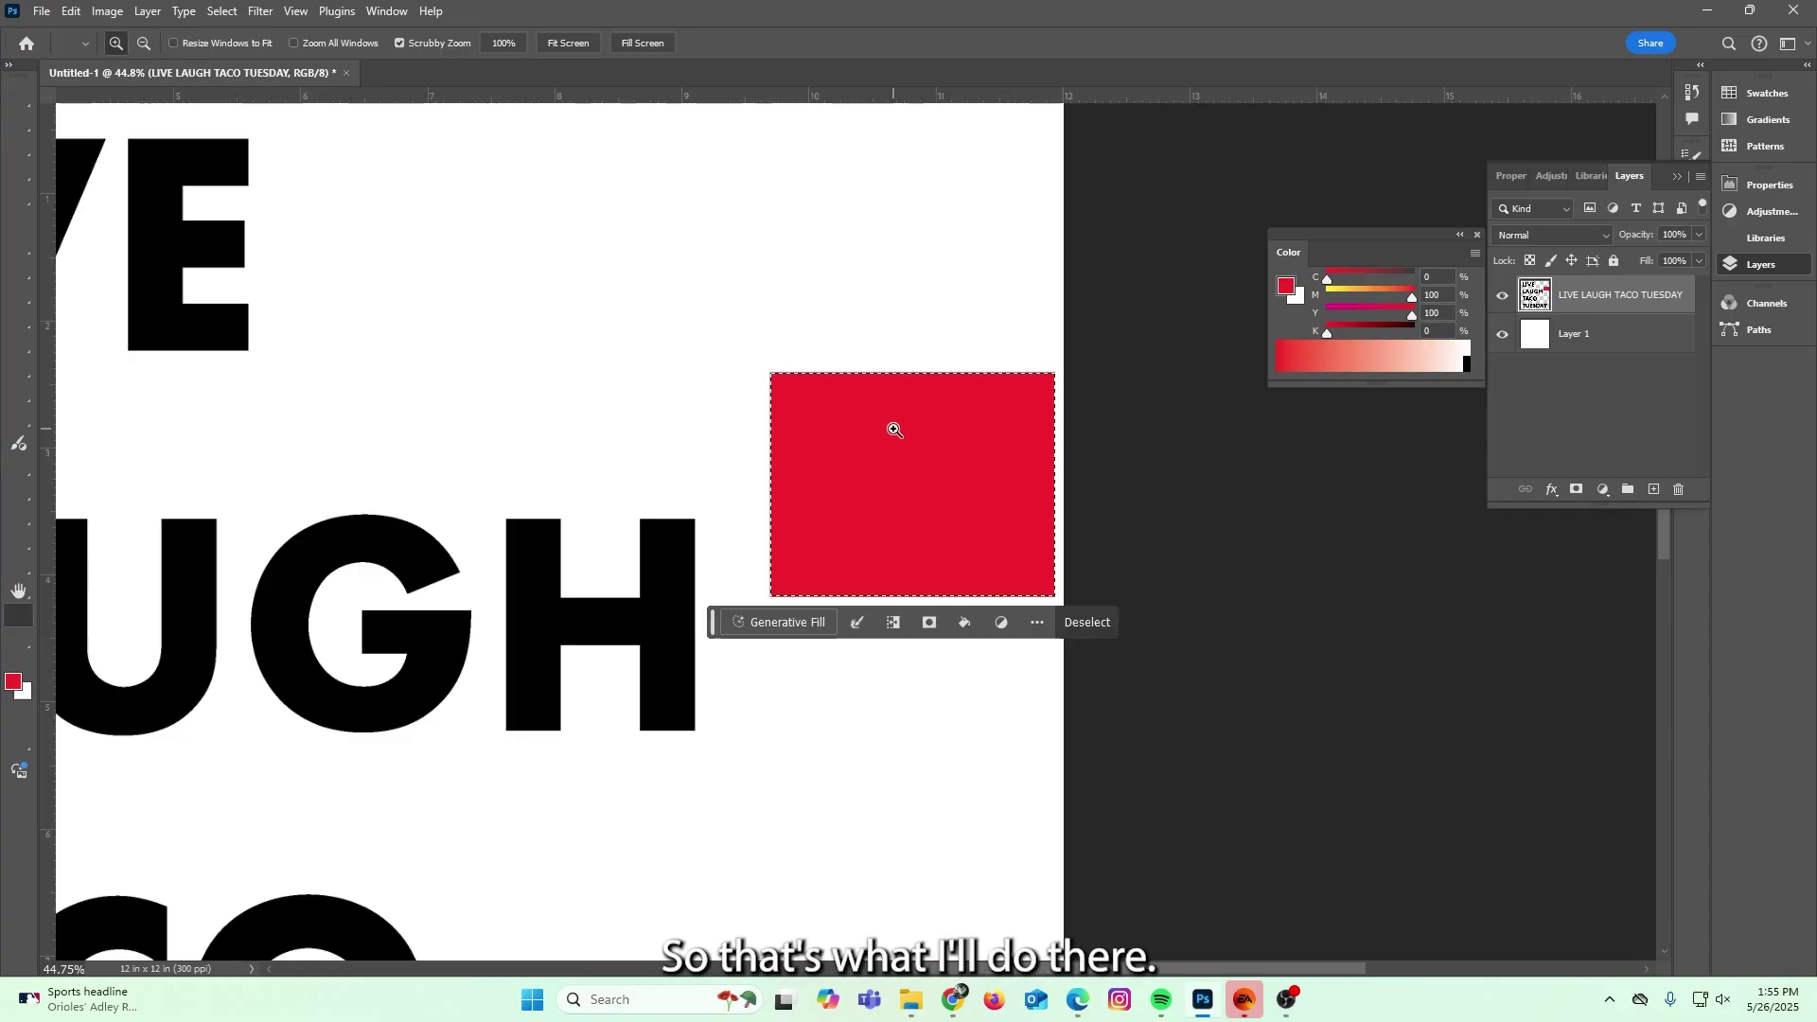
key("ctrl+z")
mouse_move(893, 437)
left_mouse_down()
mouse_move(856, 373)
mouse_move(809, 363)
left_mouse_up()
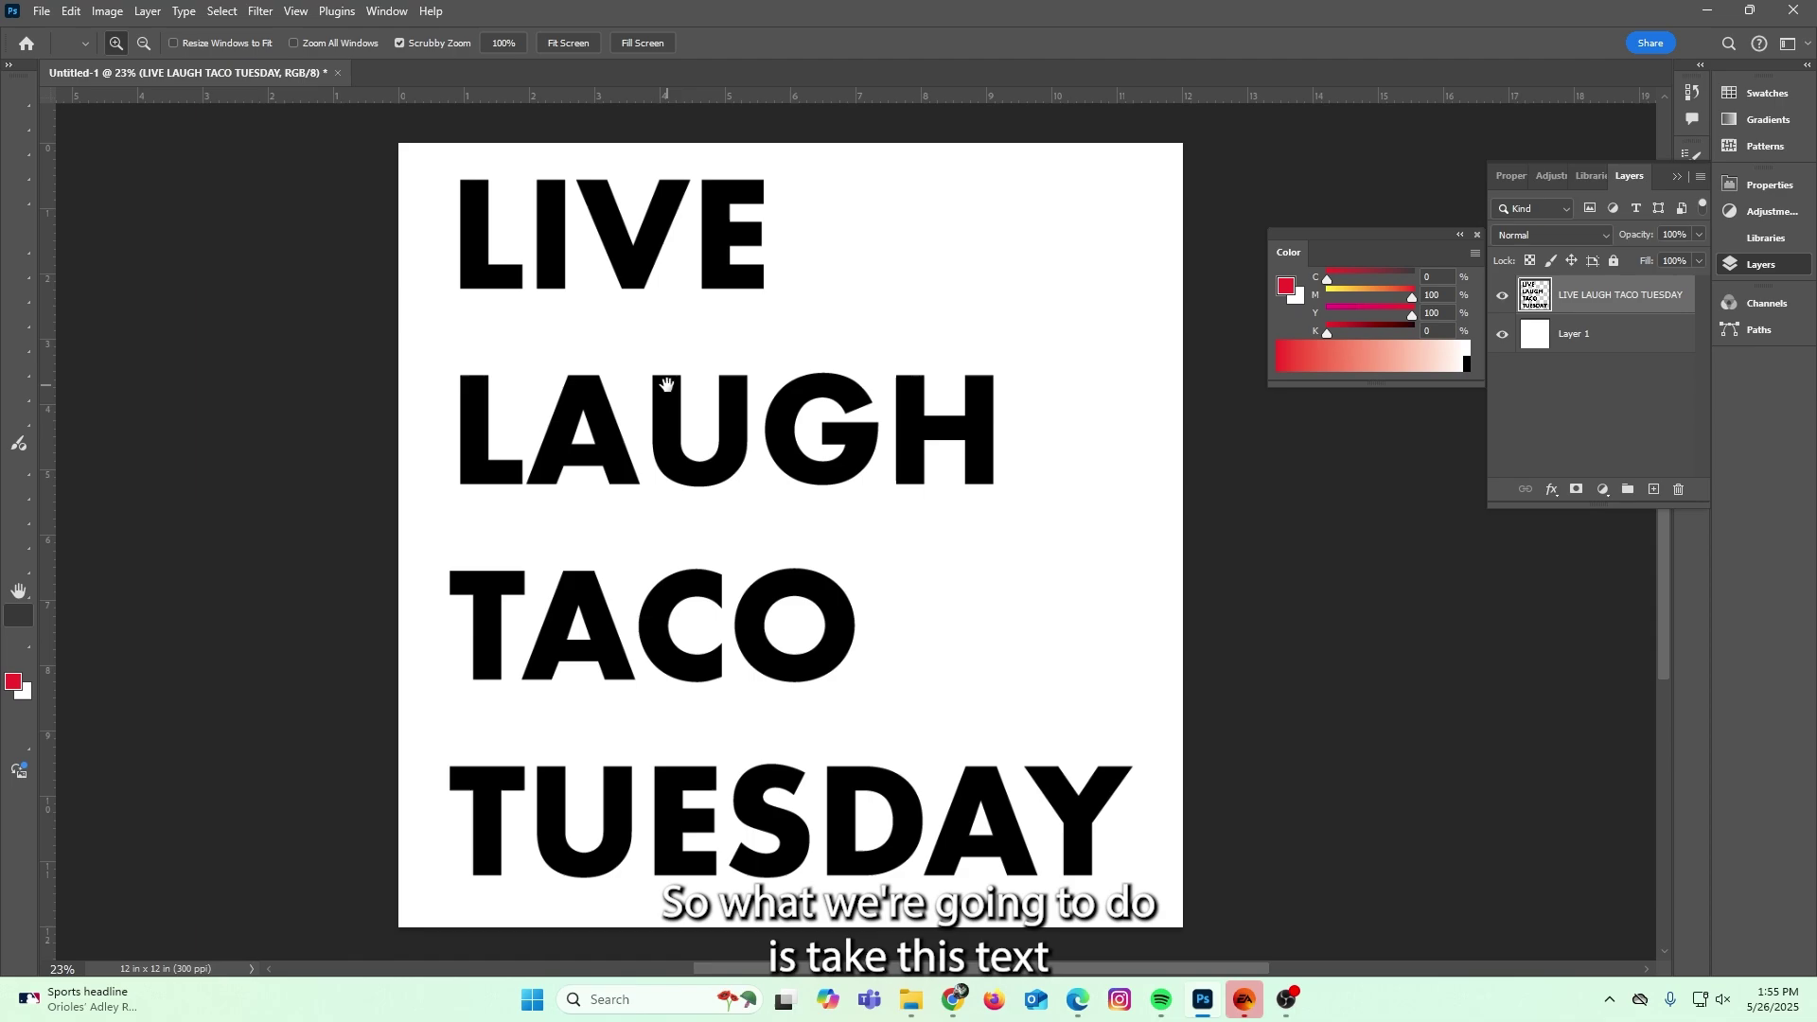
Hide and reshow the white background layer to inspect the text.
left_click(1502, 333)
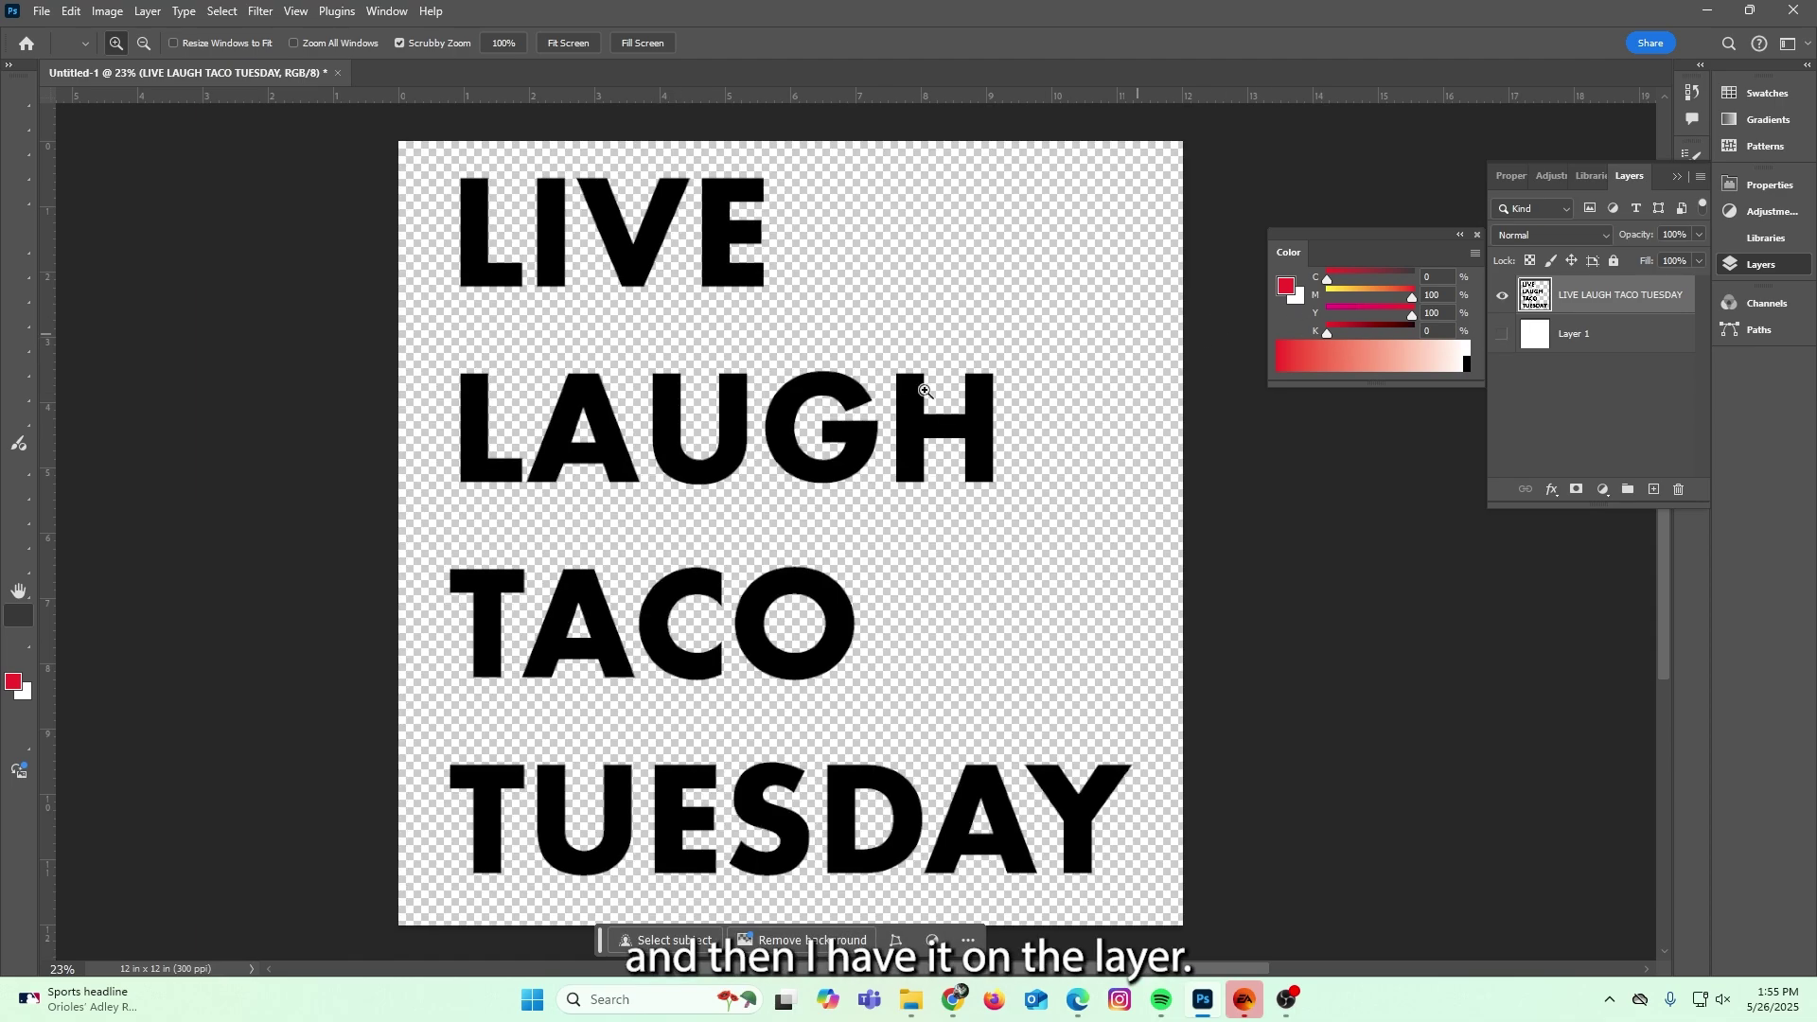
mouse_move(725, 421)
left_mouse_down()
mouse_move(864, 393)
mouse_move(810, 378)
left_mouse_up()
left_click(1502, 334)
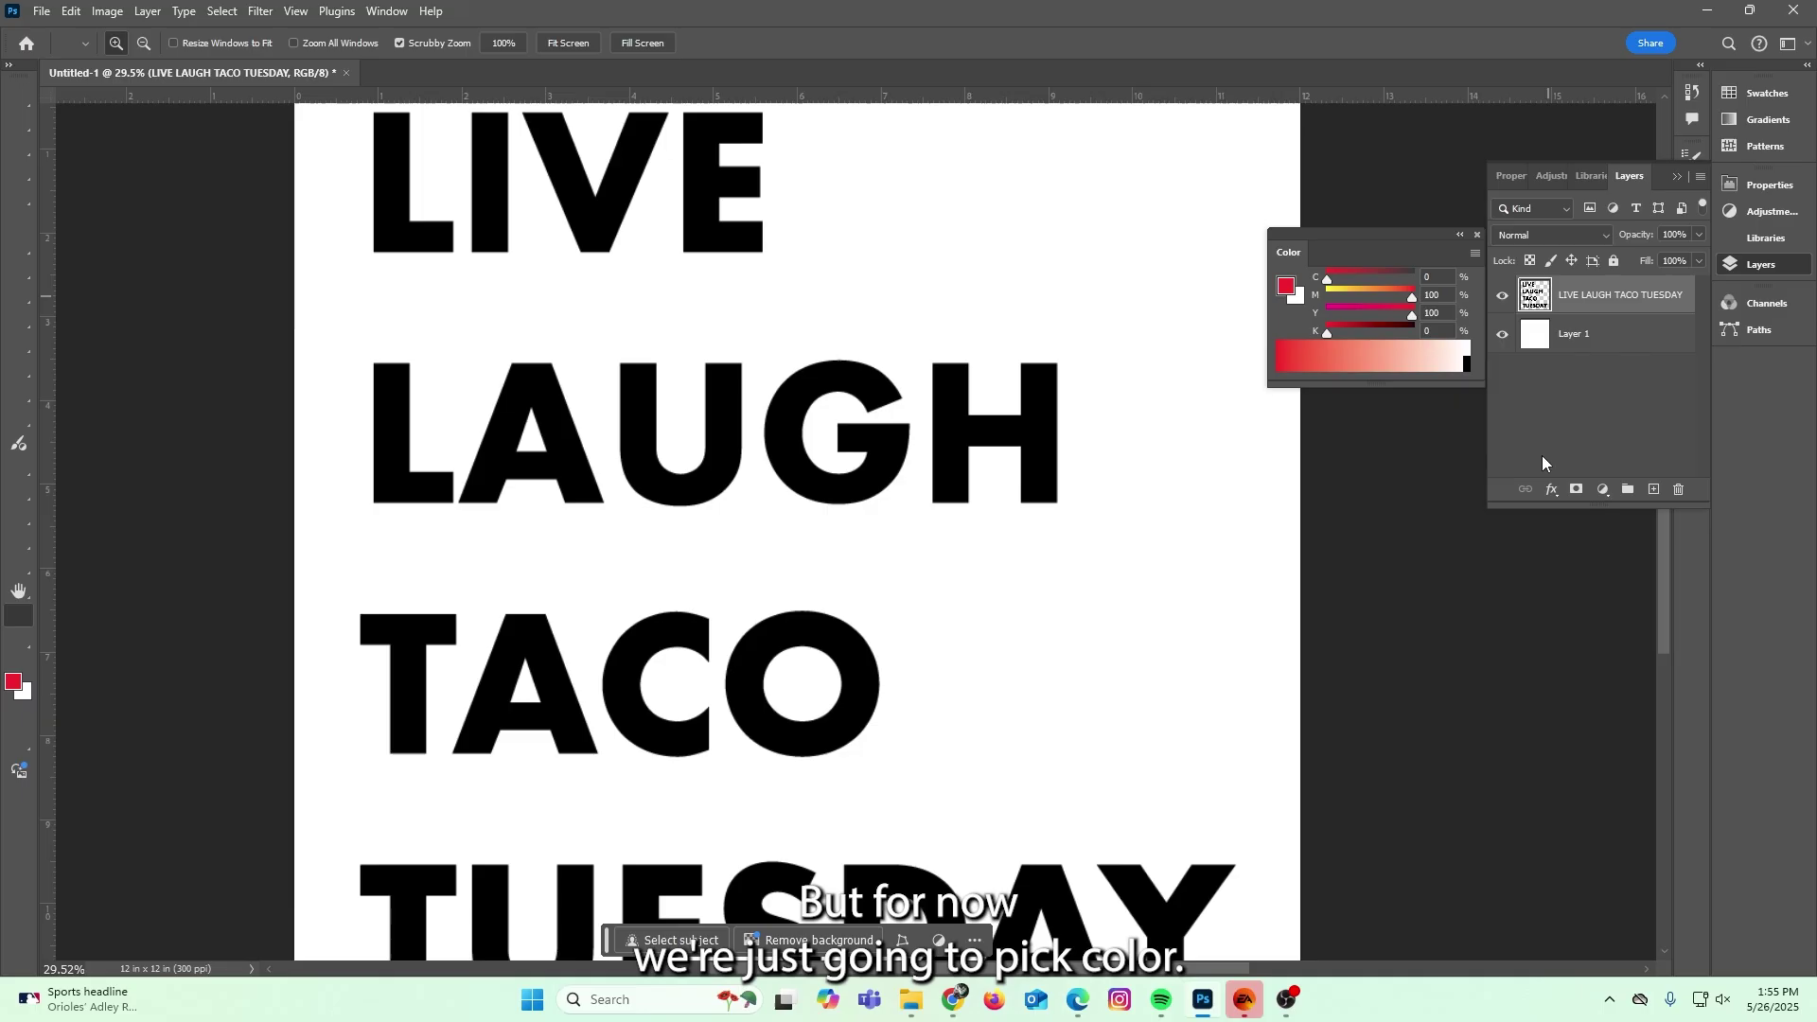
Add a bright pink (ff00f6) Color Overlay to the text layer.
left_click(1552, 489)
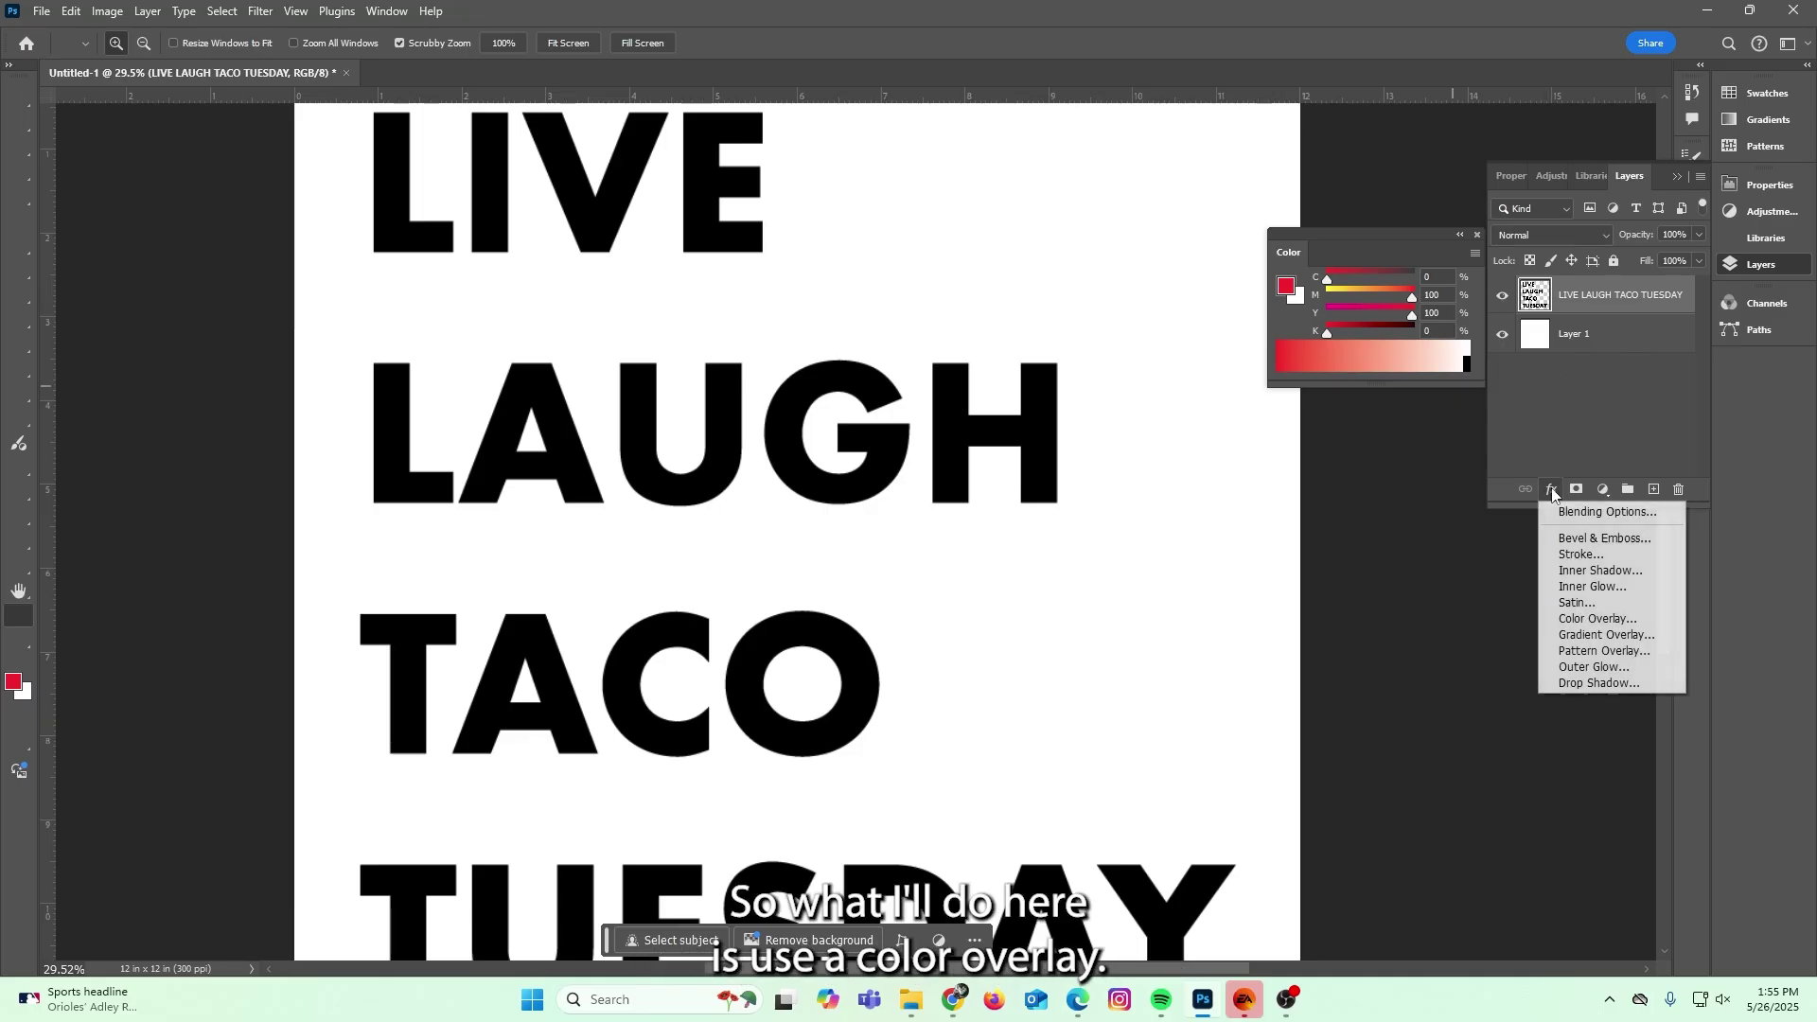
left_click(1597, 618)
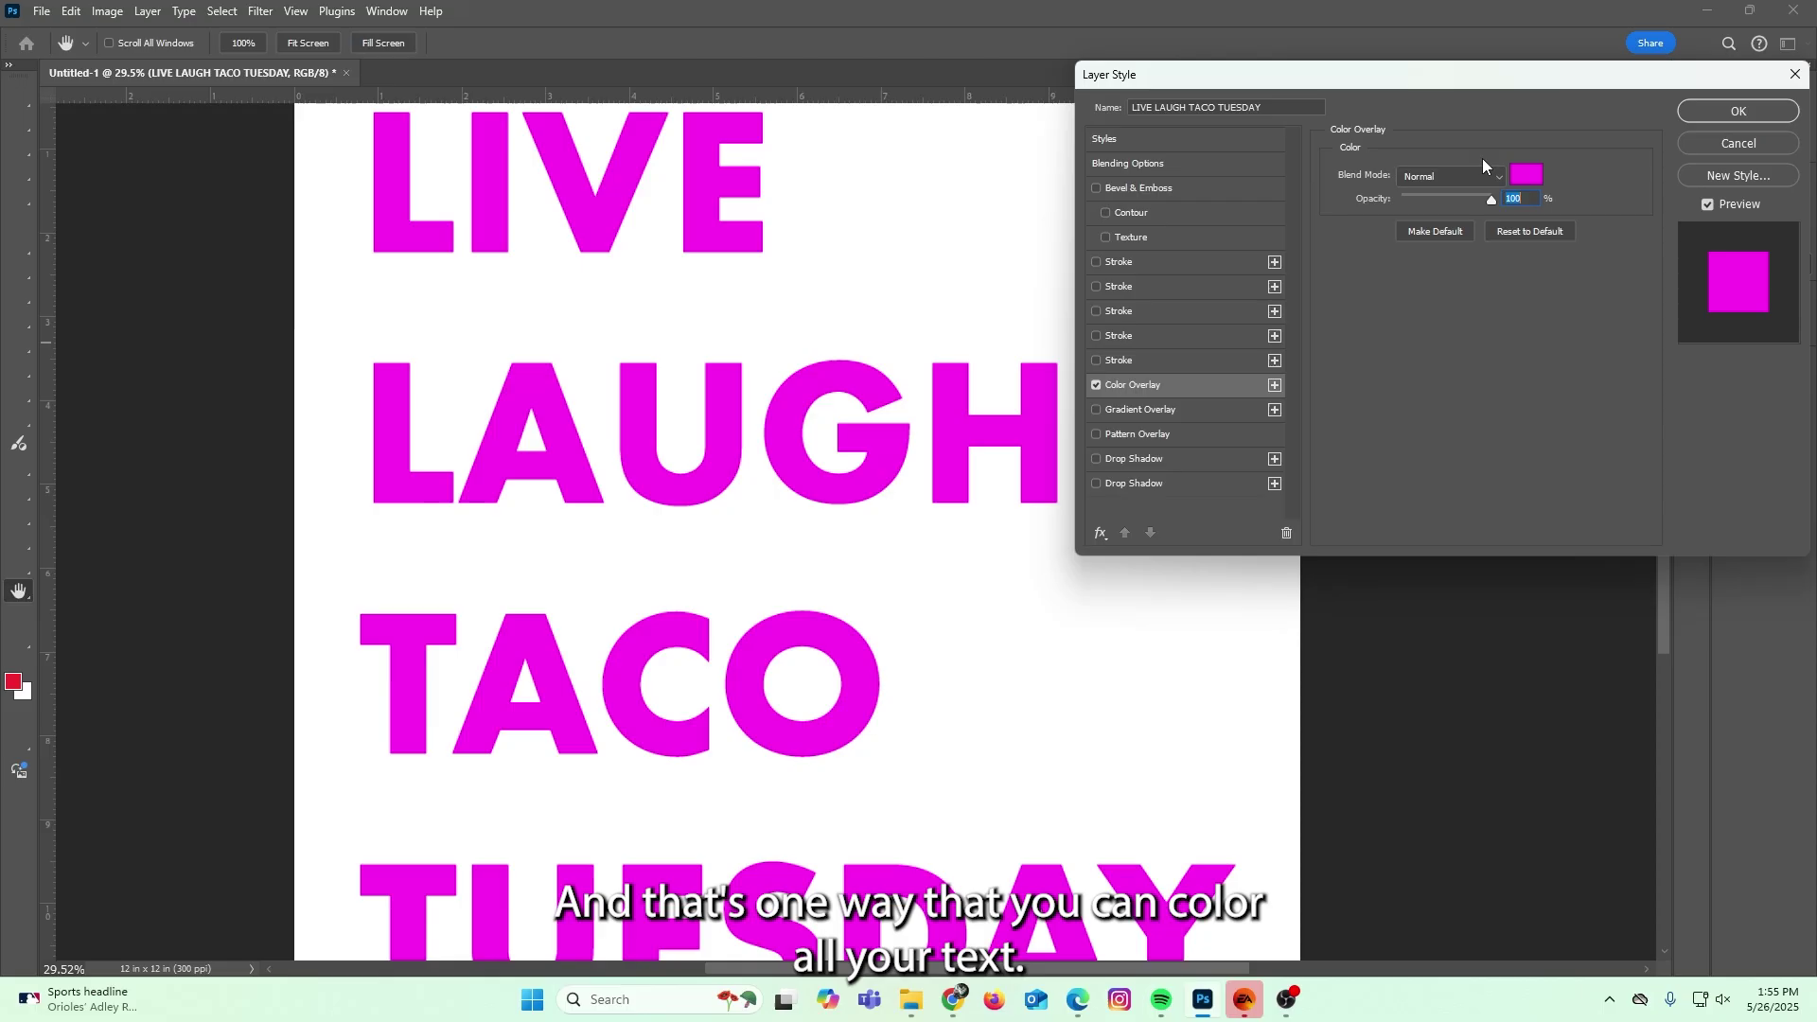
left_click(1525, 174)
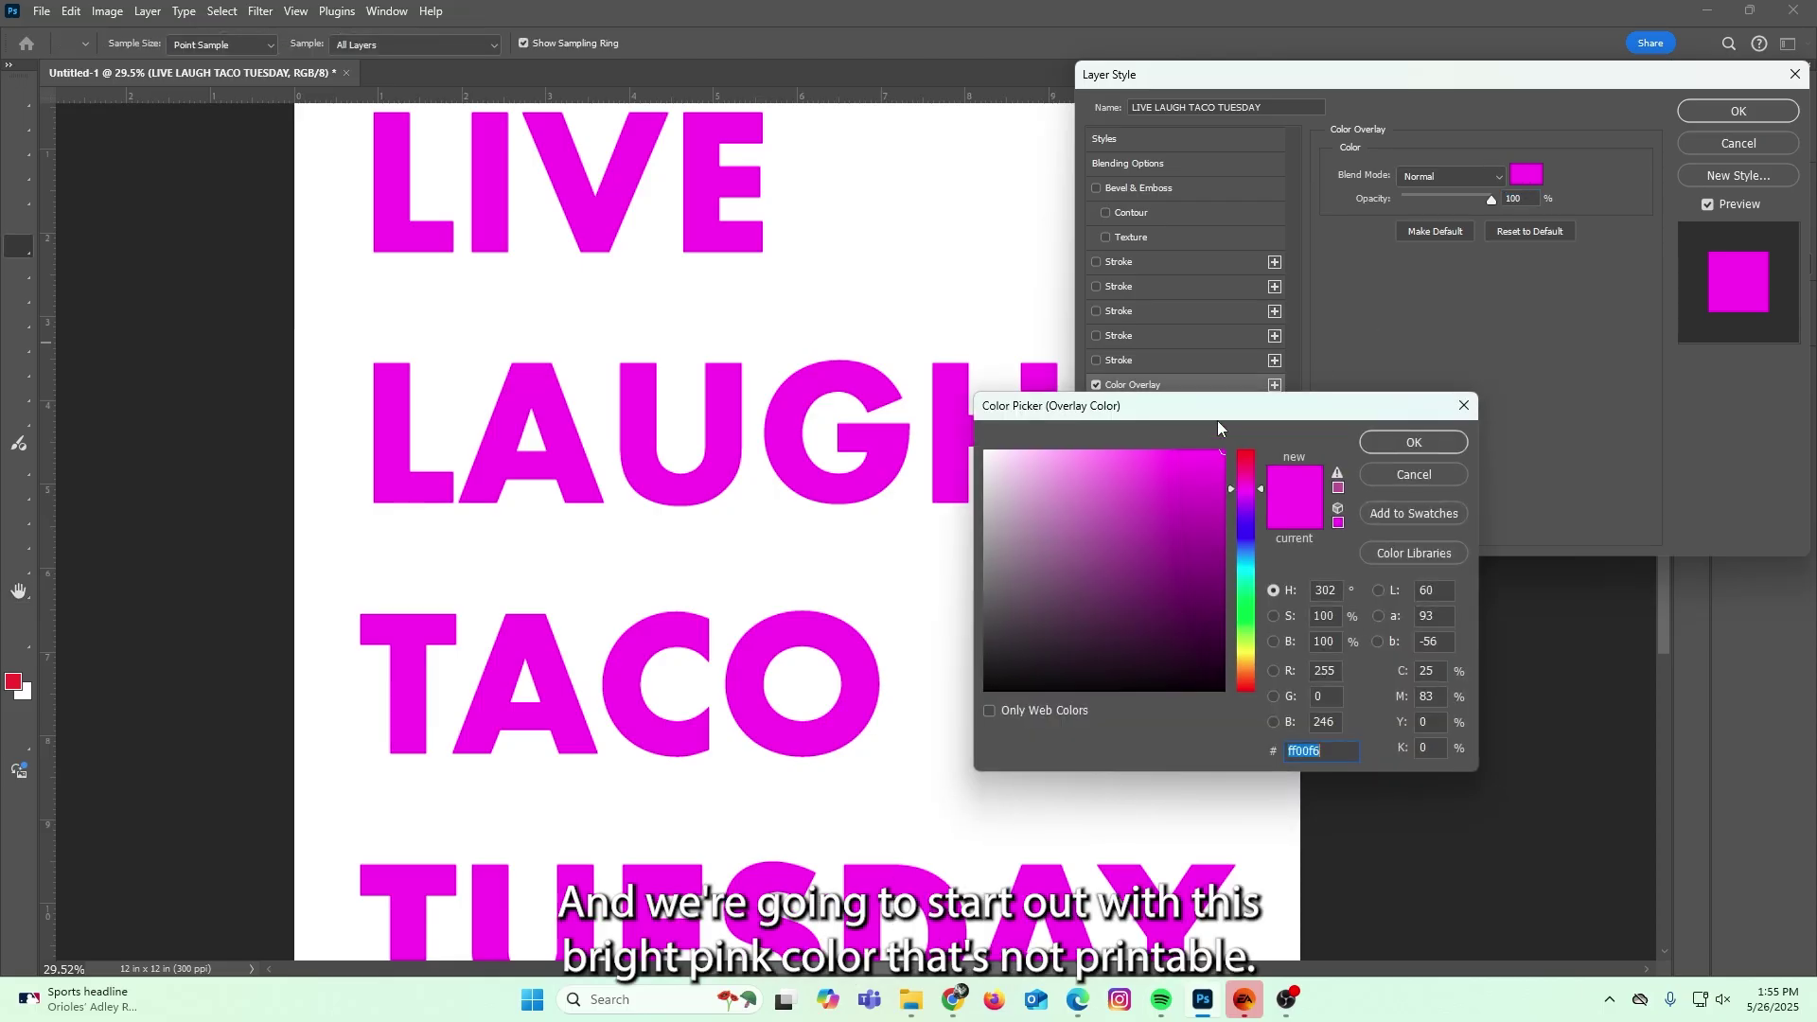
left_click(1391, 443)
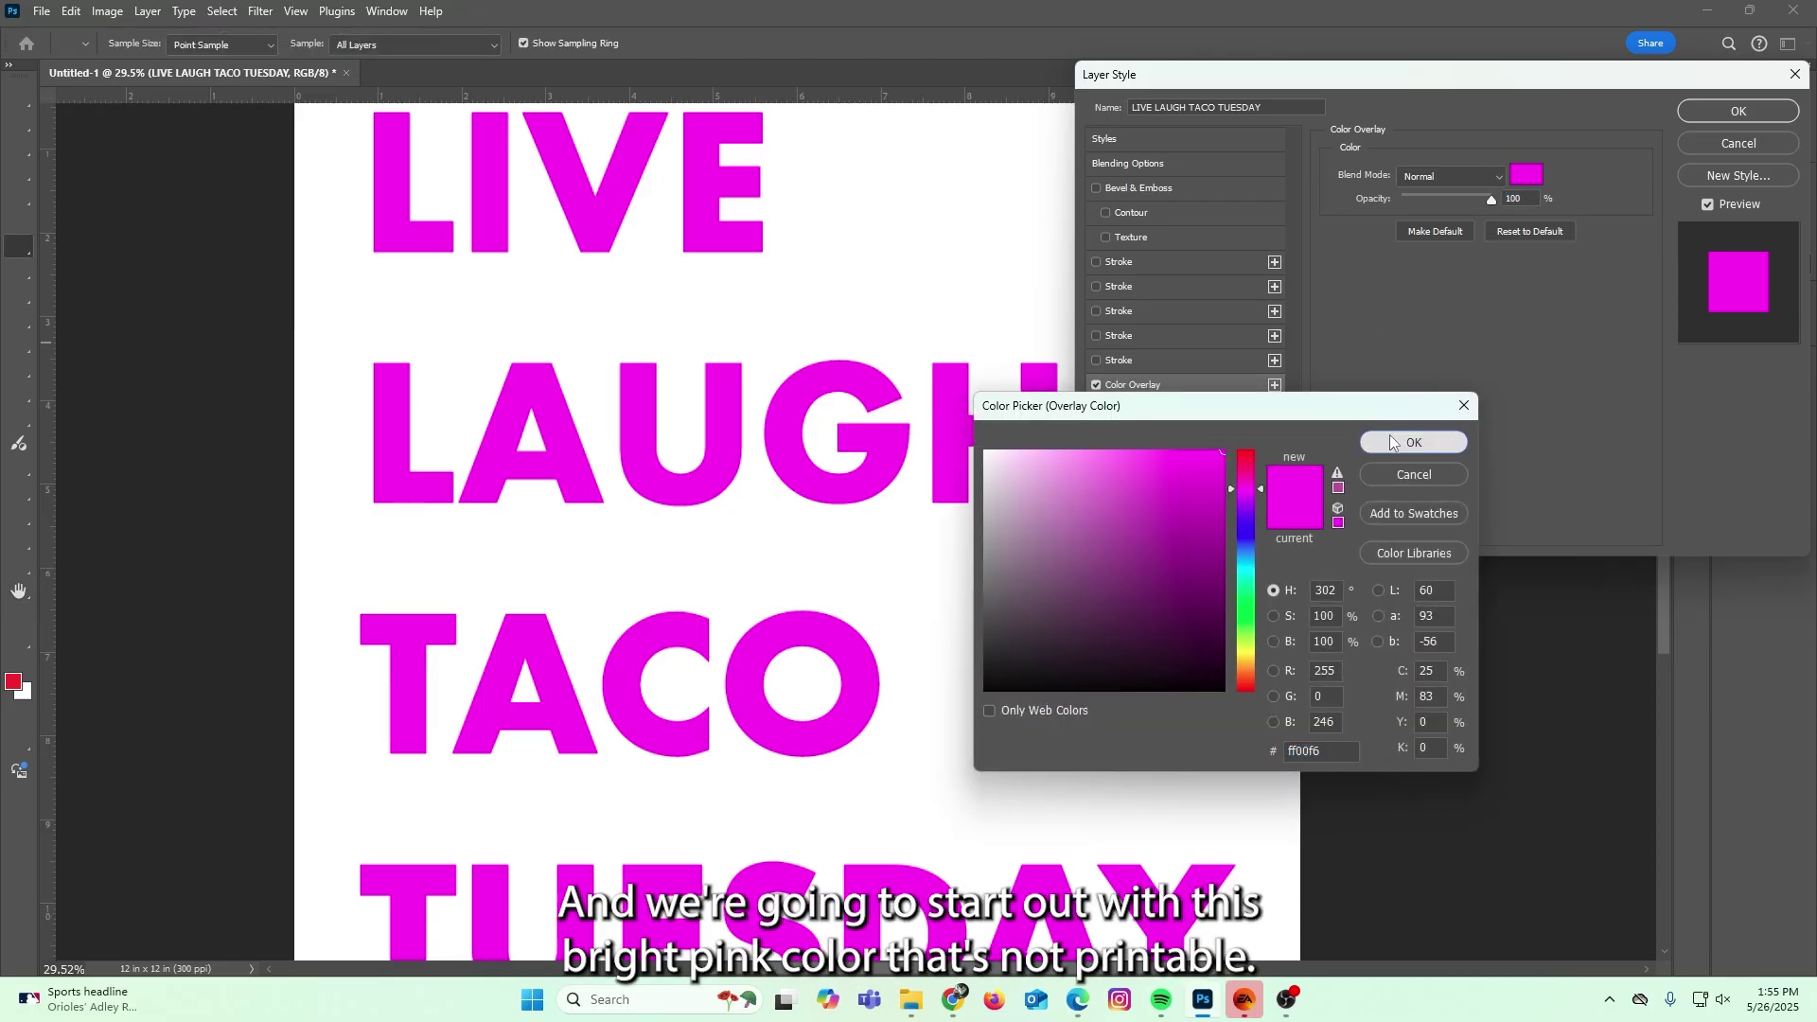
key("Return")
left_click_drag(1088, 393, 1046, 384)
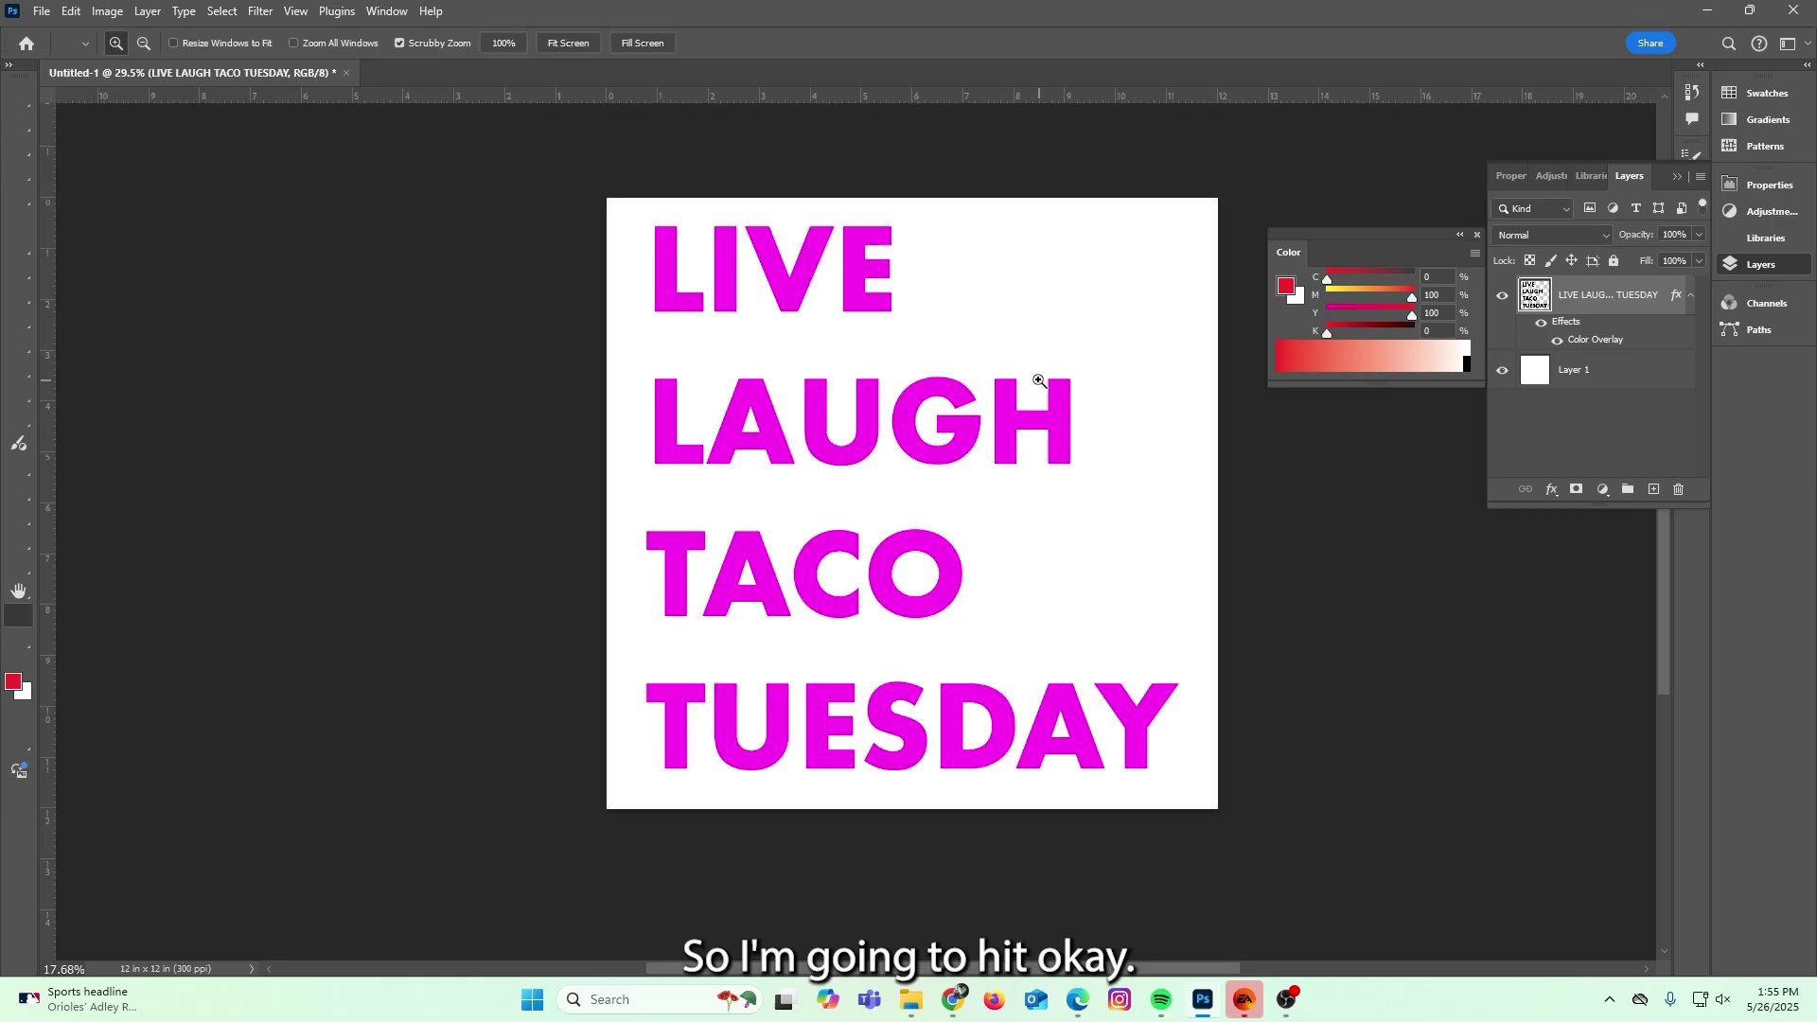
Duplicate the text layer and set its overlay to the printable magenta bd509e.
left_click_drag(968, 473, 999, 458)
key("ctrl+j")
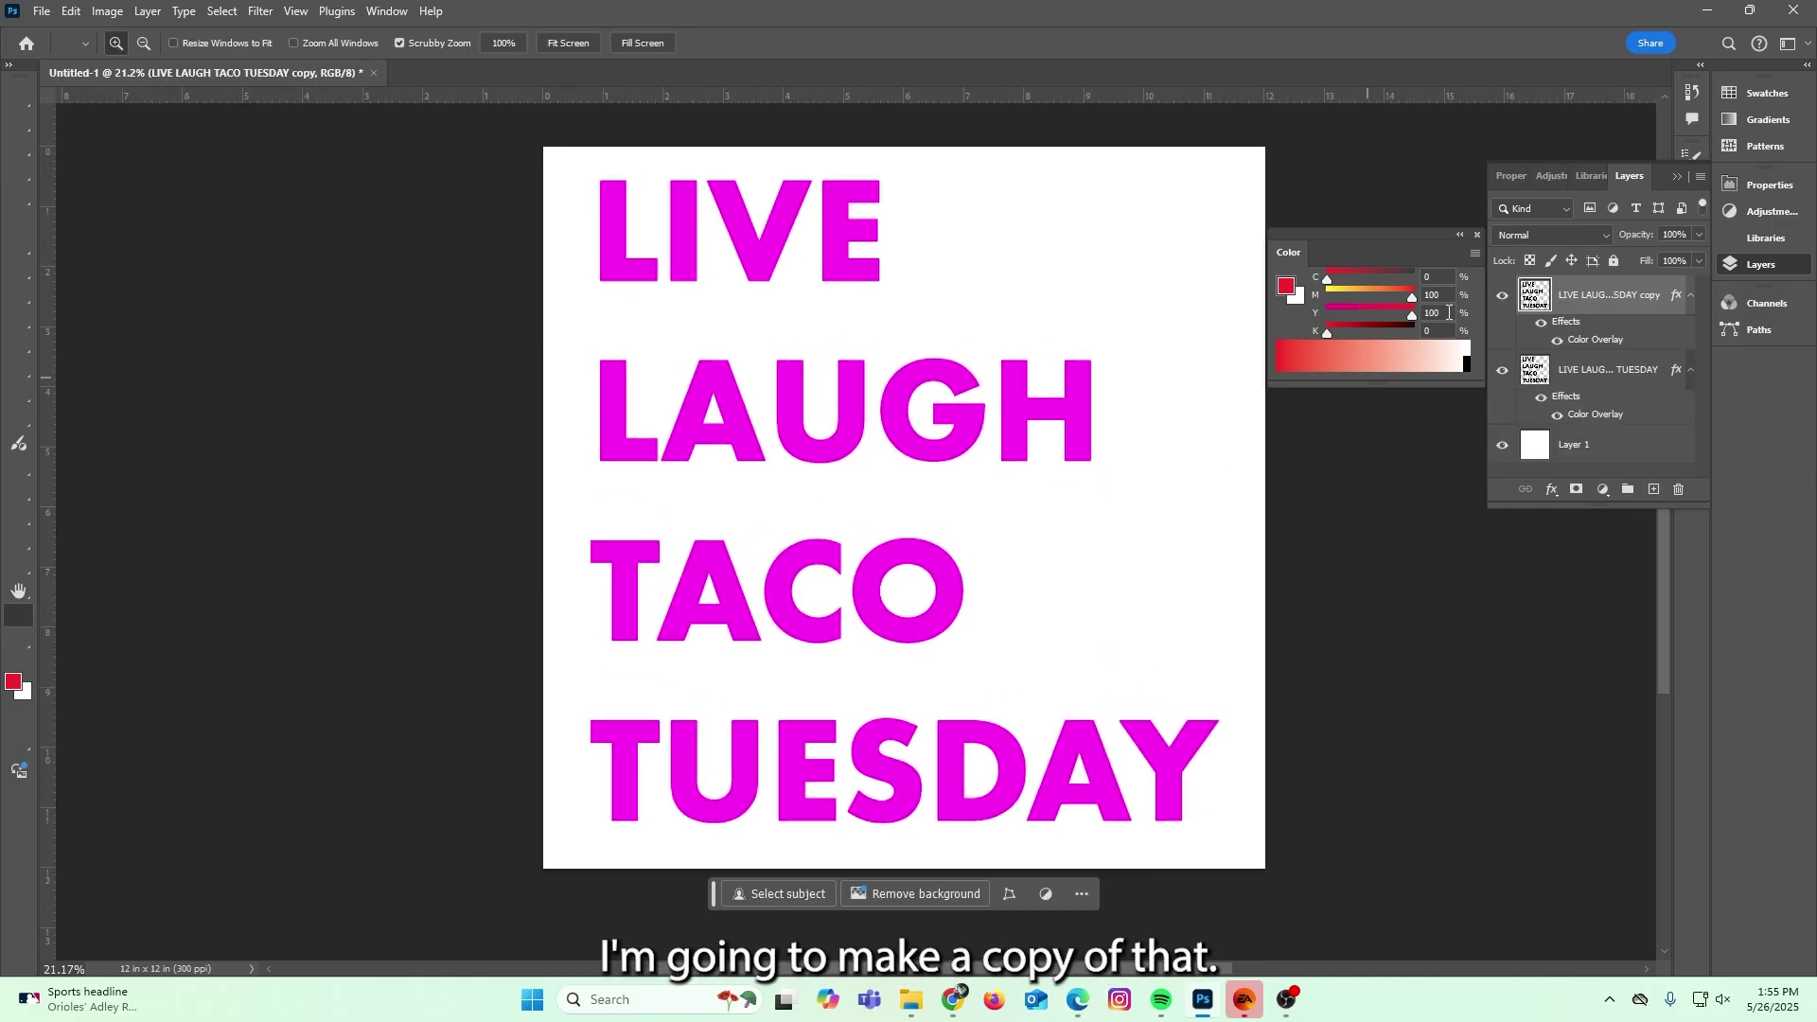
double_click(1586, 341)
left_click(1525, 175)
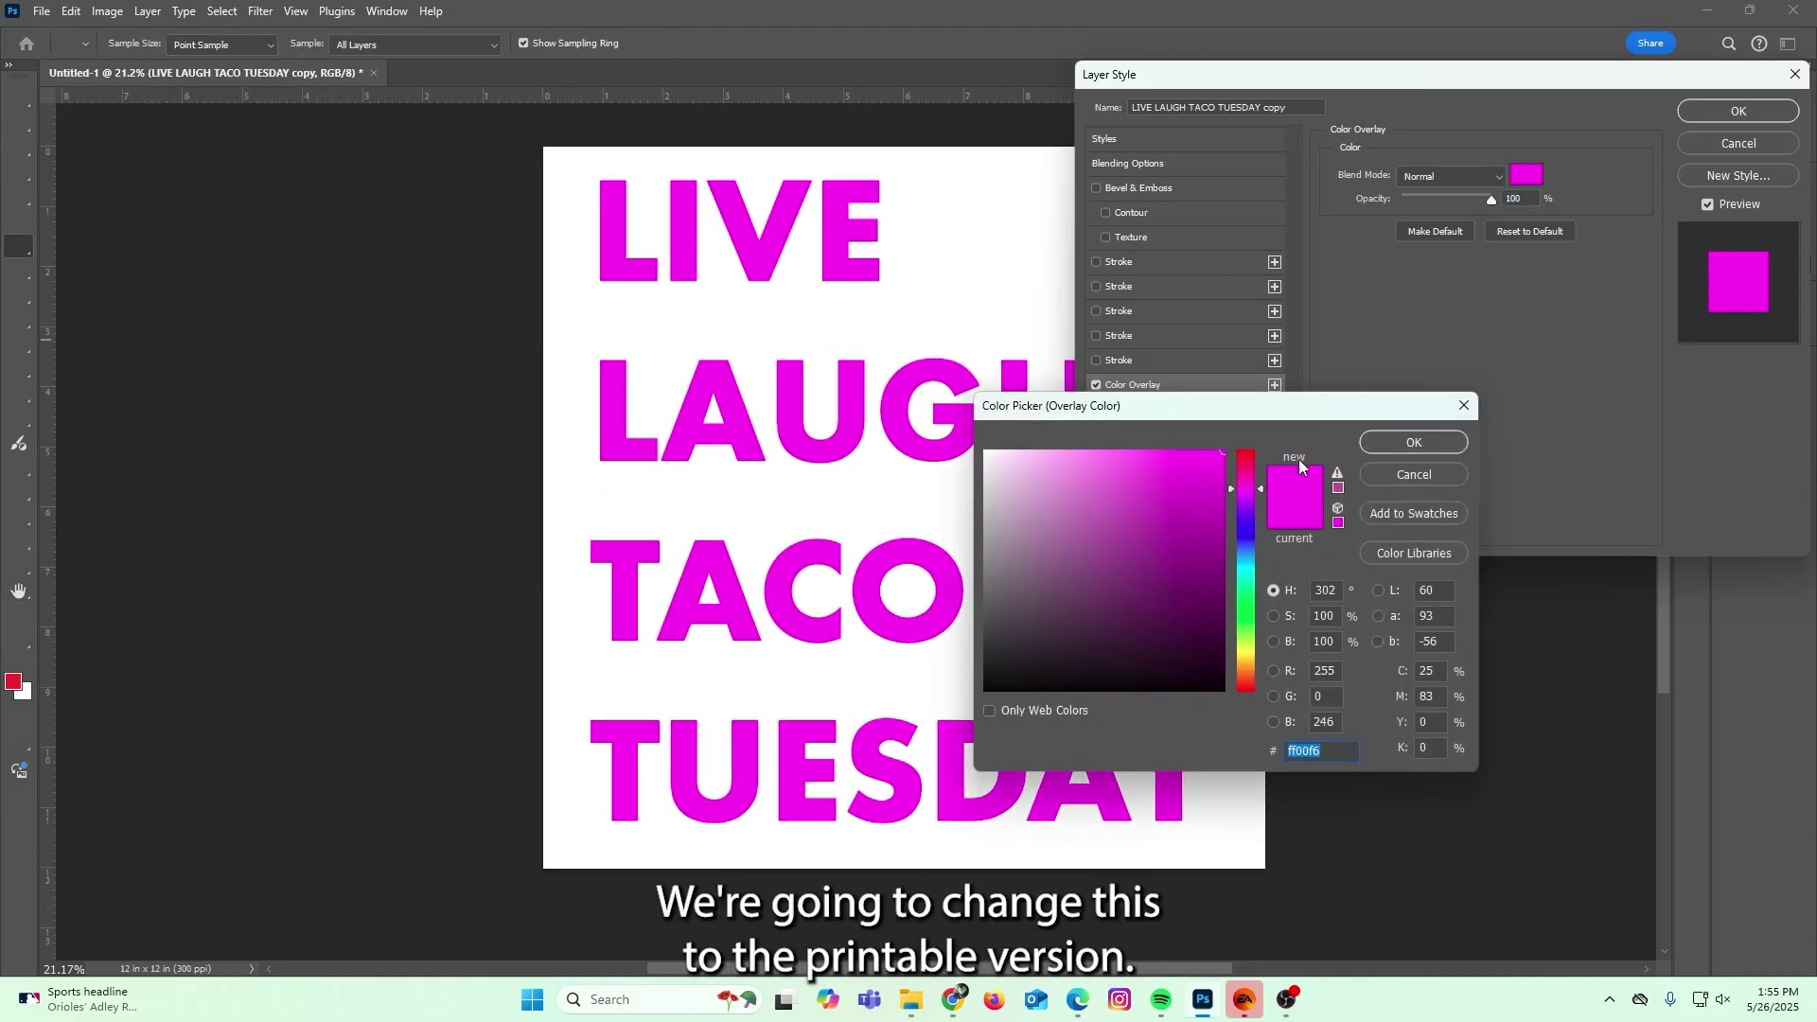
left_click(1338, 486)
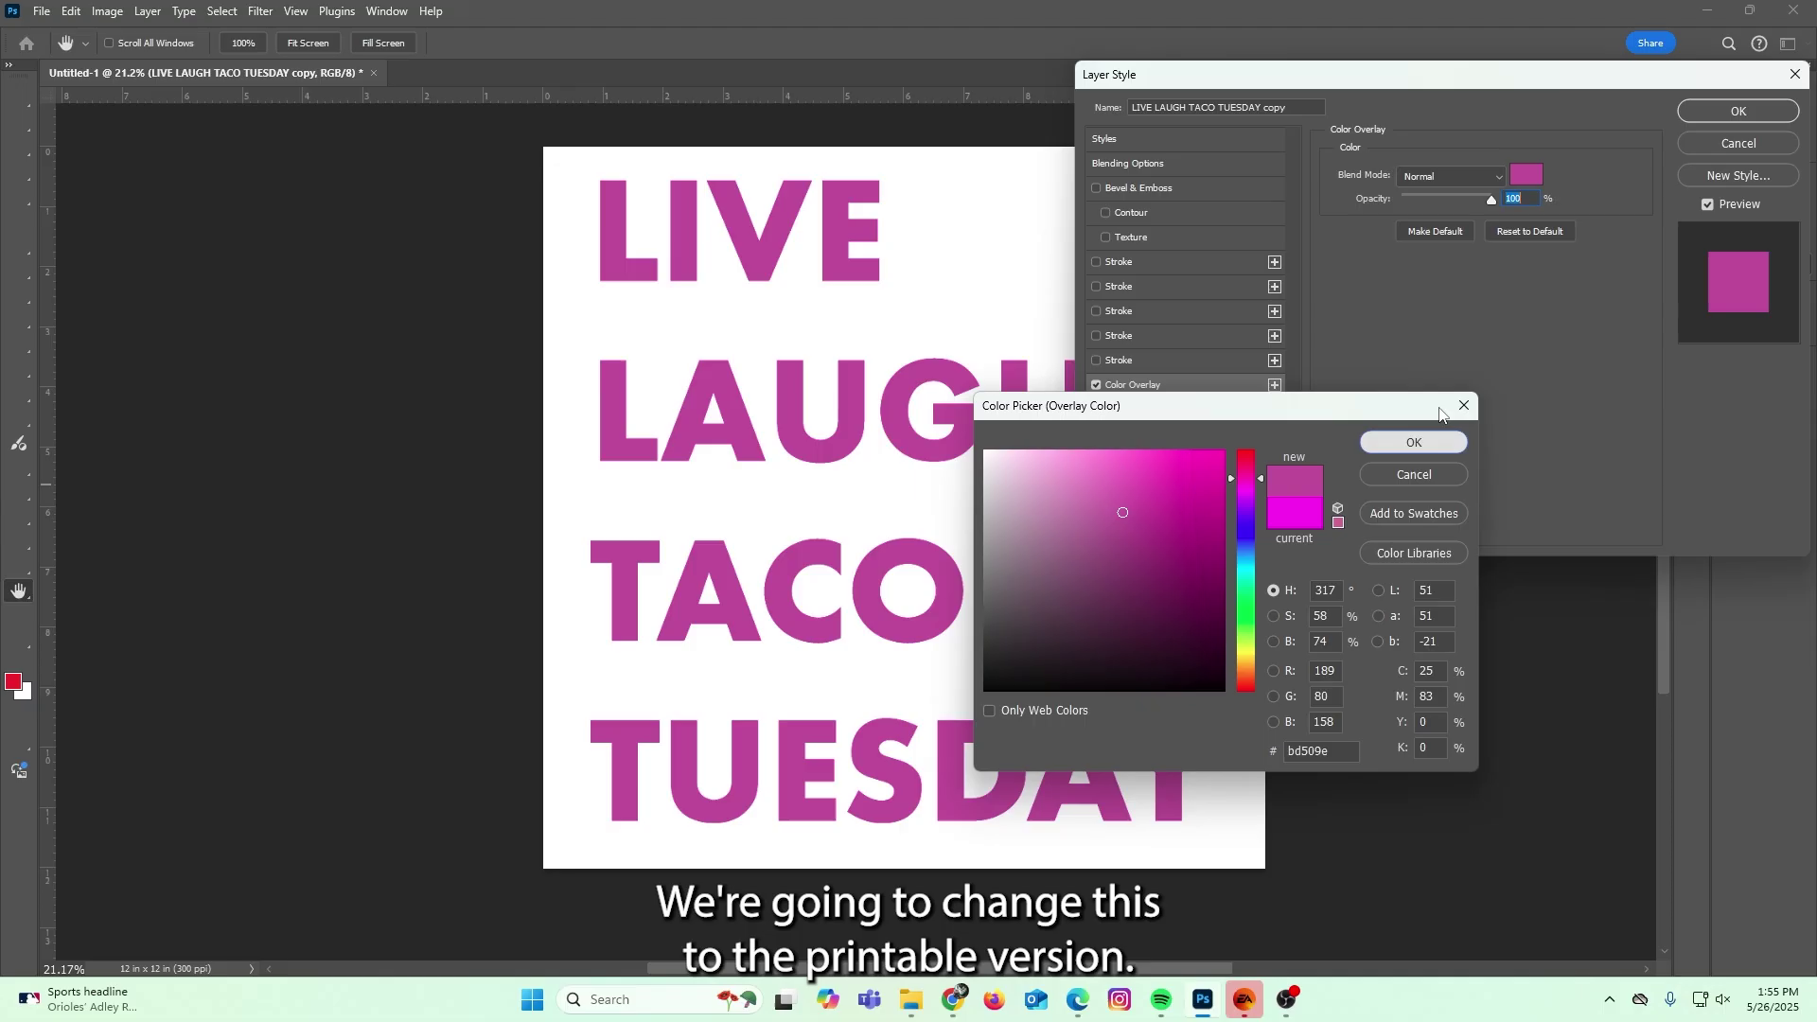
left_click(1415, 441)
key("Return")
Duplicate again, set the overlay to C0 M100 Y0 K0 (ec008c), and hide that copy.
key("ctrl+j")
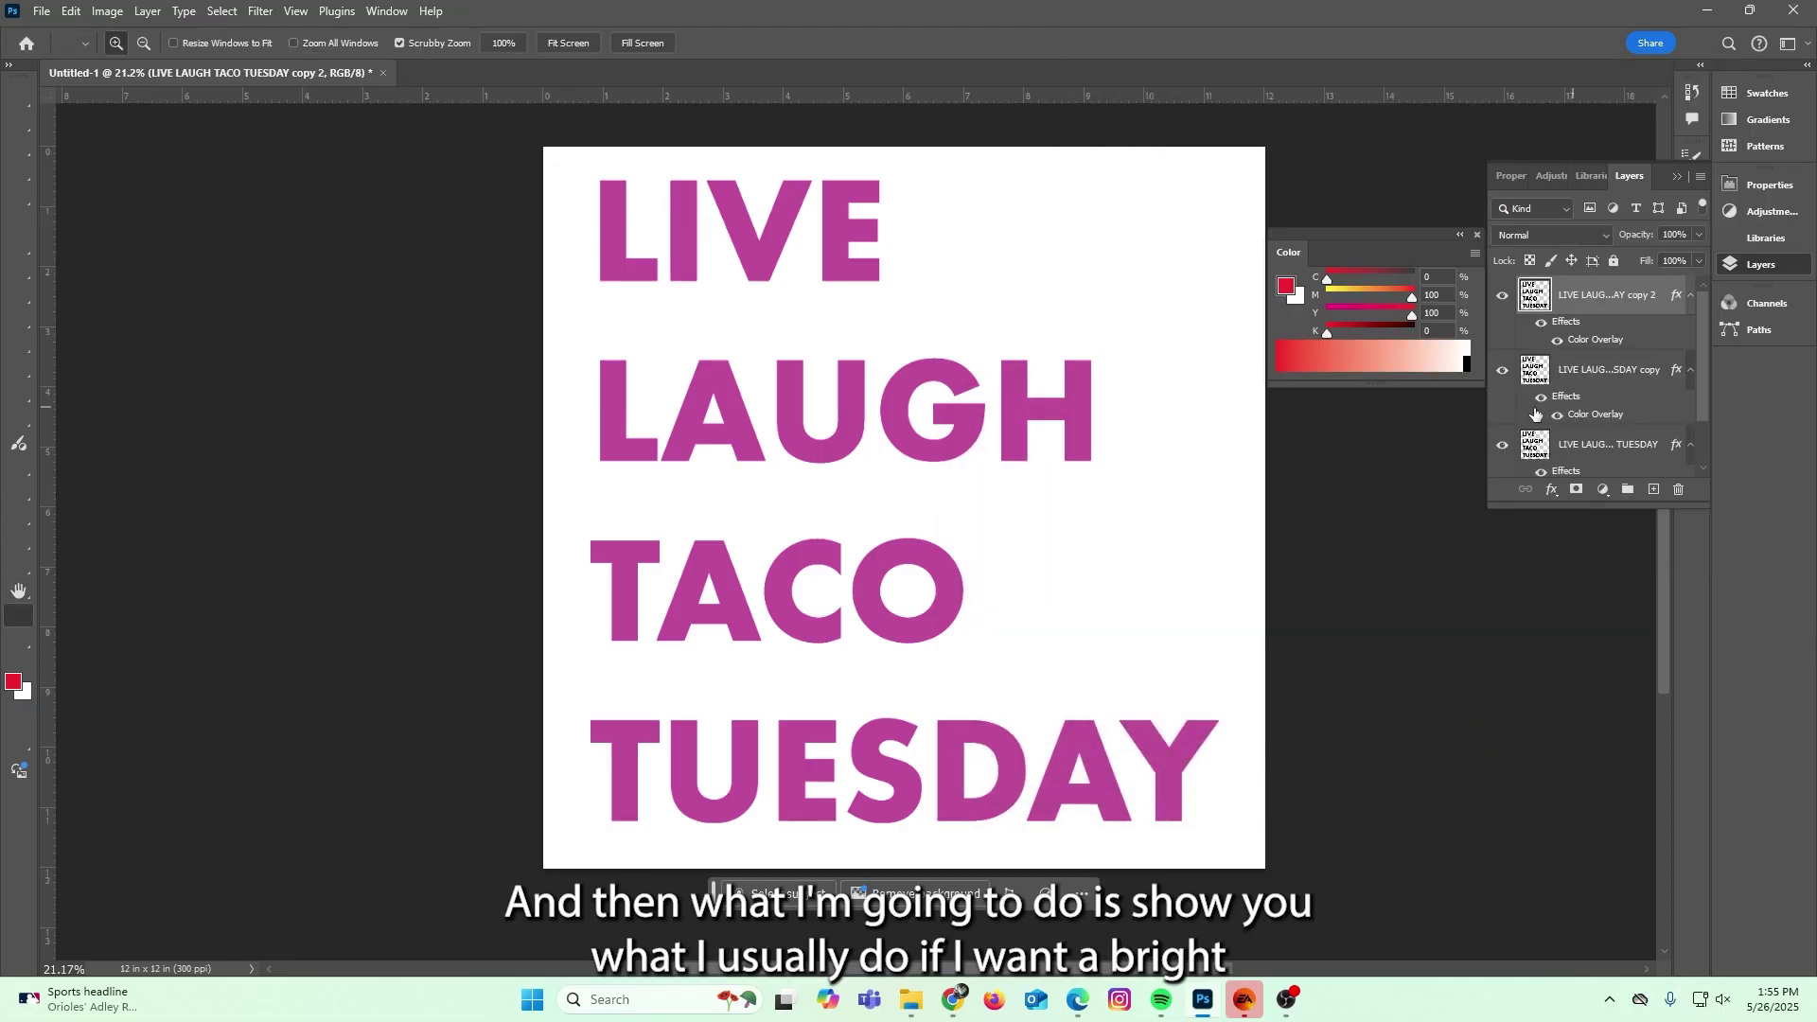
double_click(1582, 341)
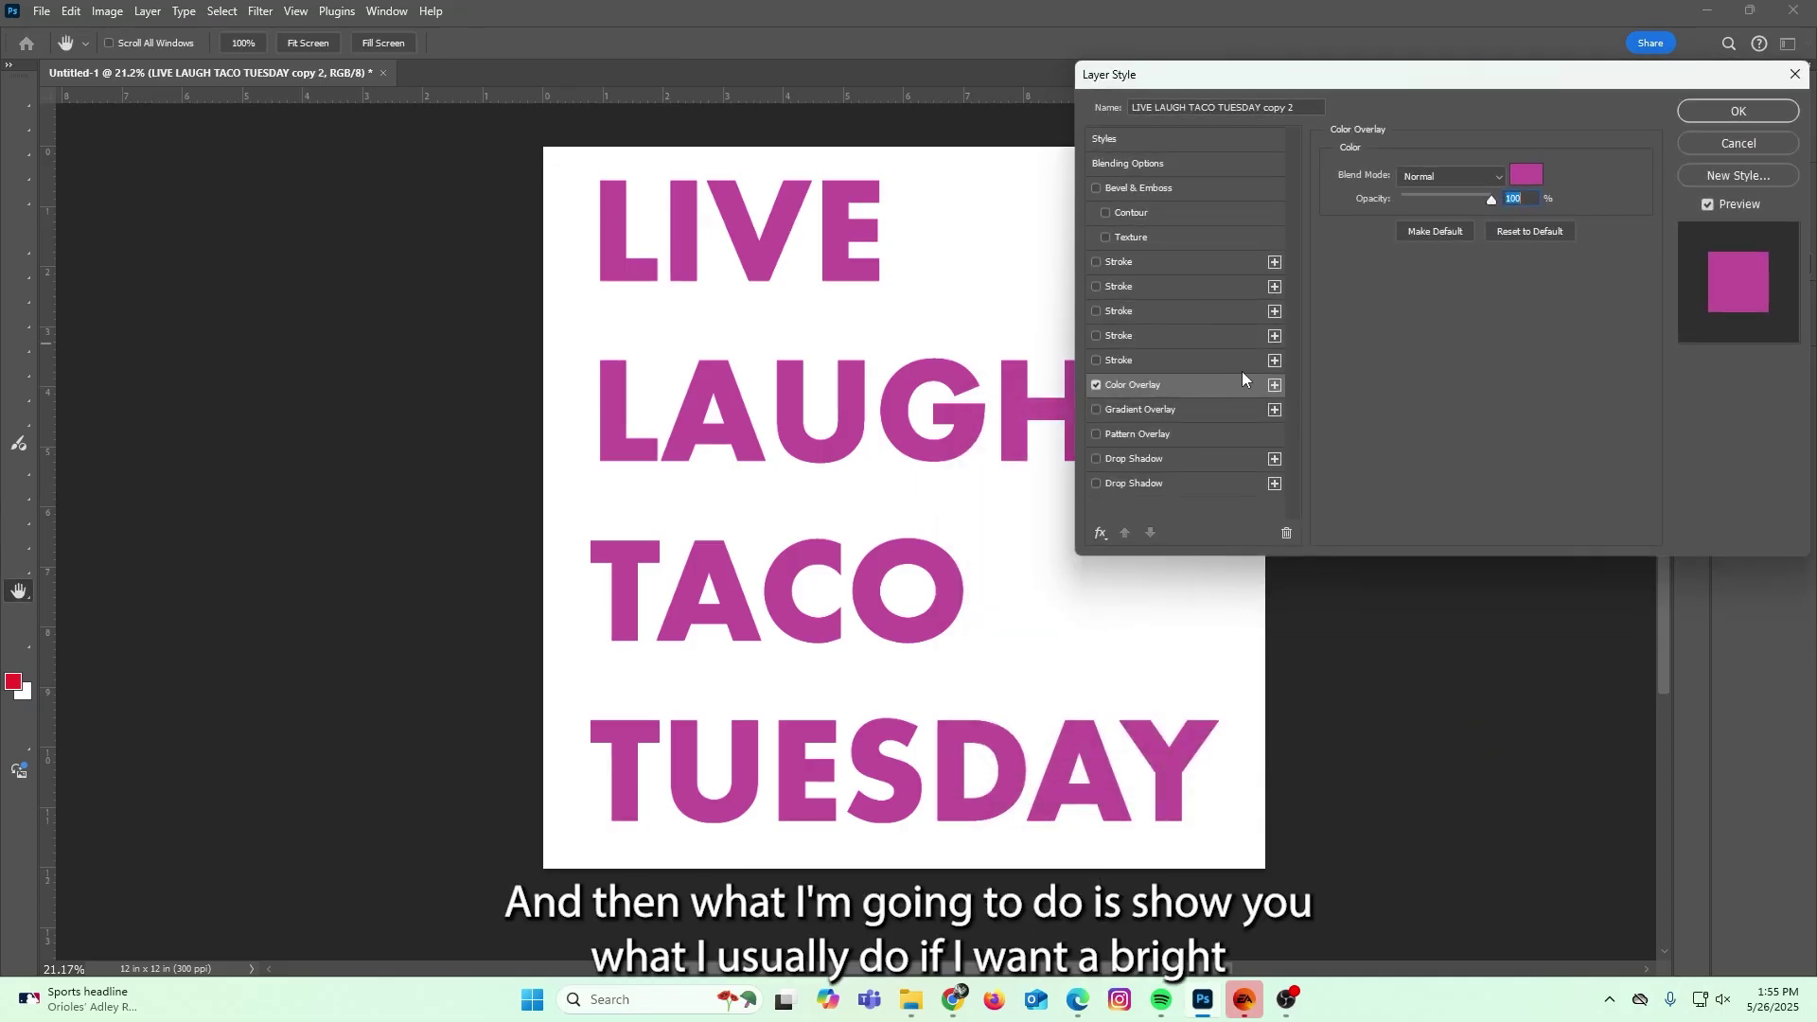
left_click(1526, 175)
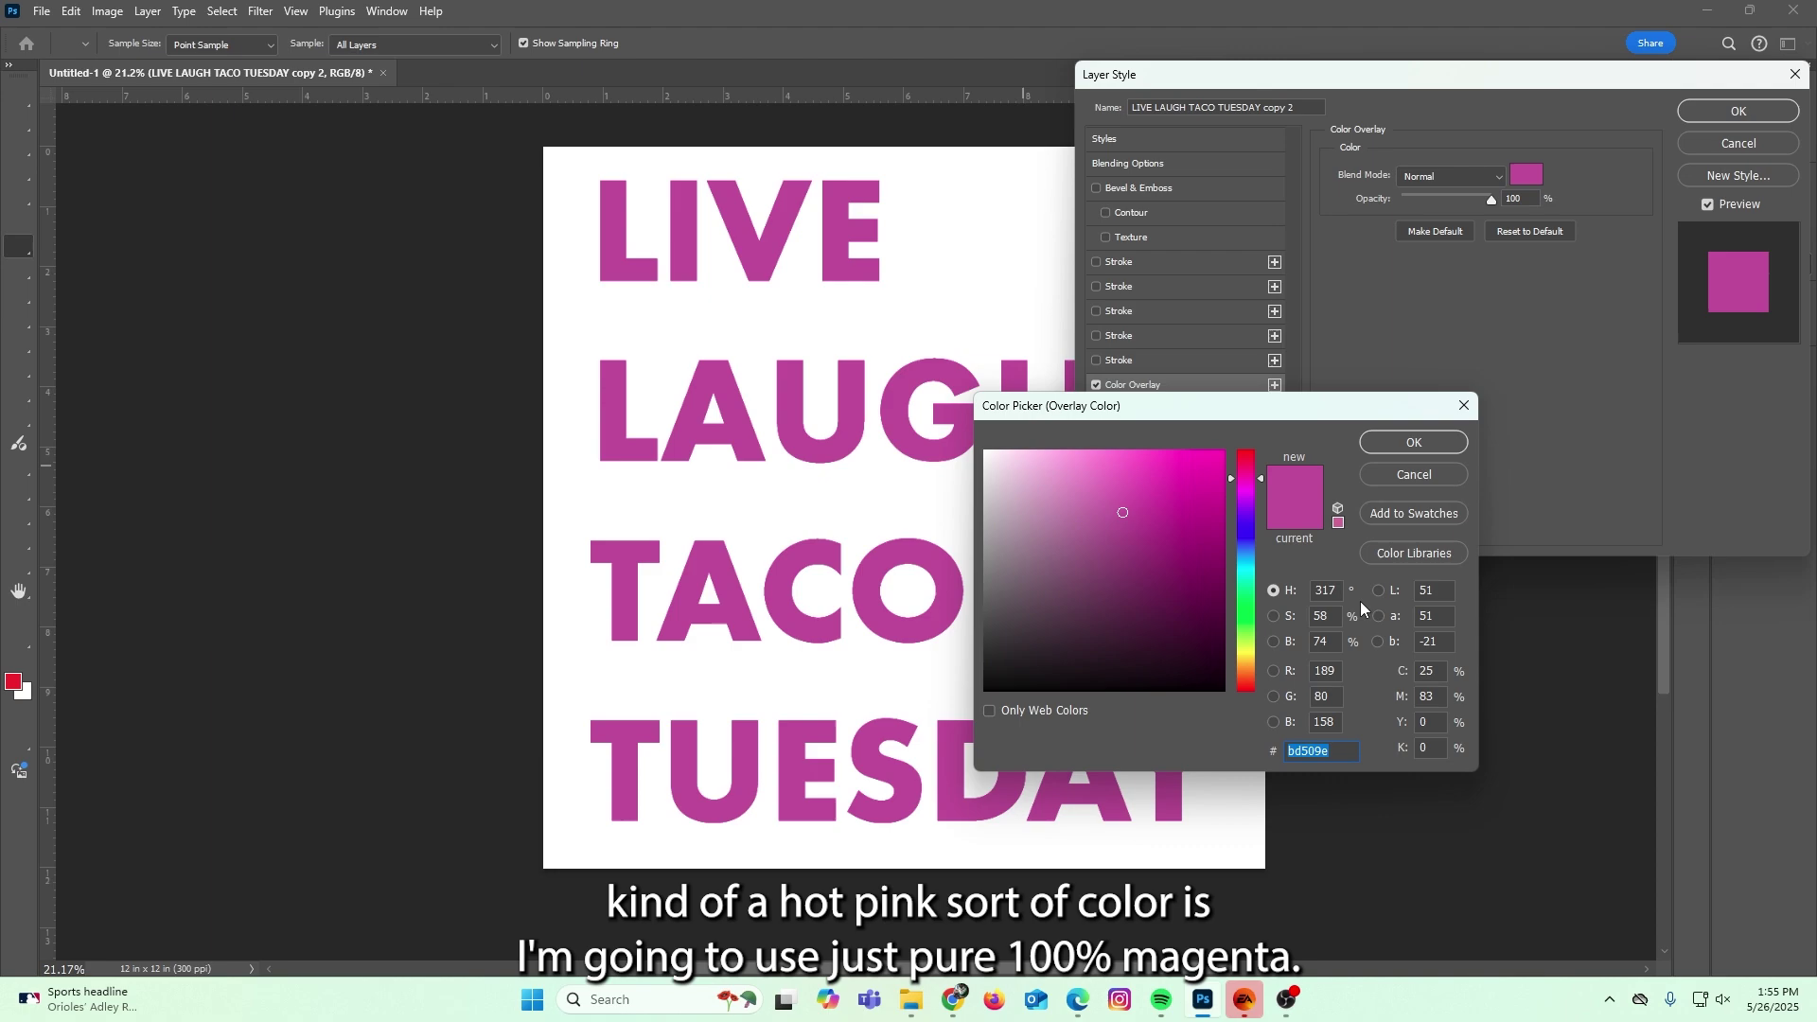
left_click(1430, 669)
type("0")
key("Tab")
type("100")
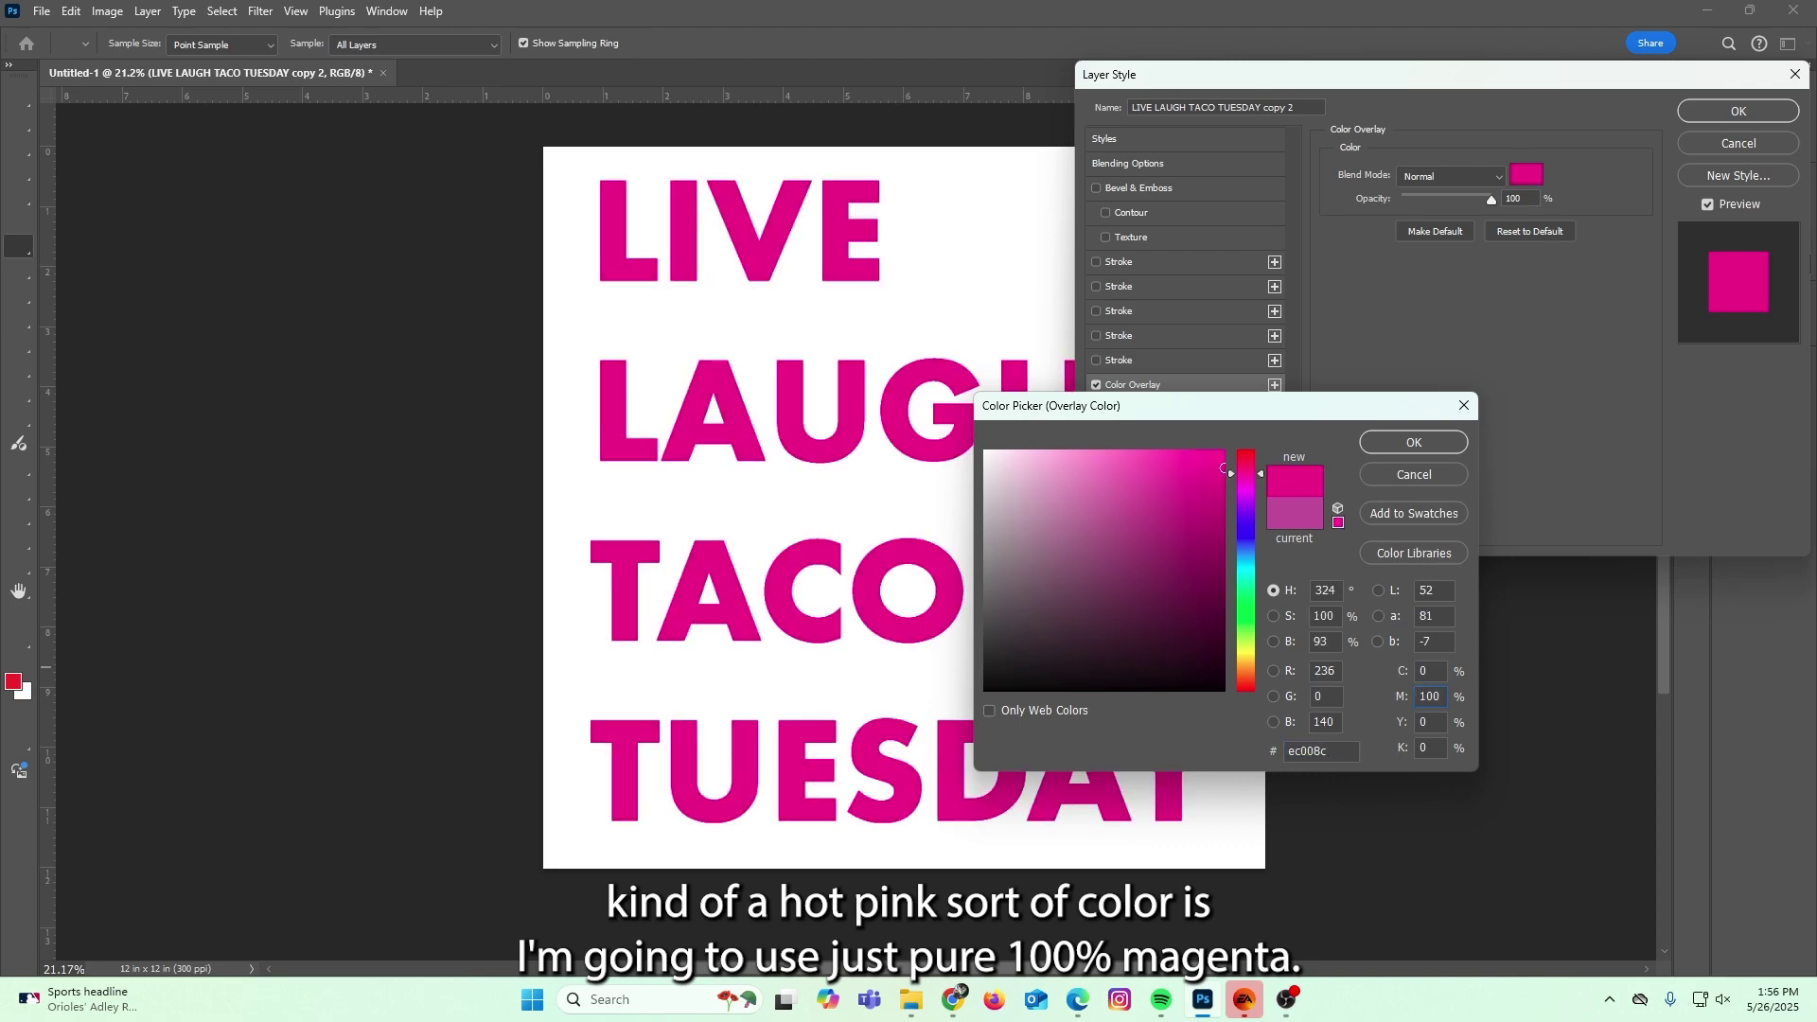
left_click(1504, 372)
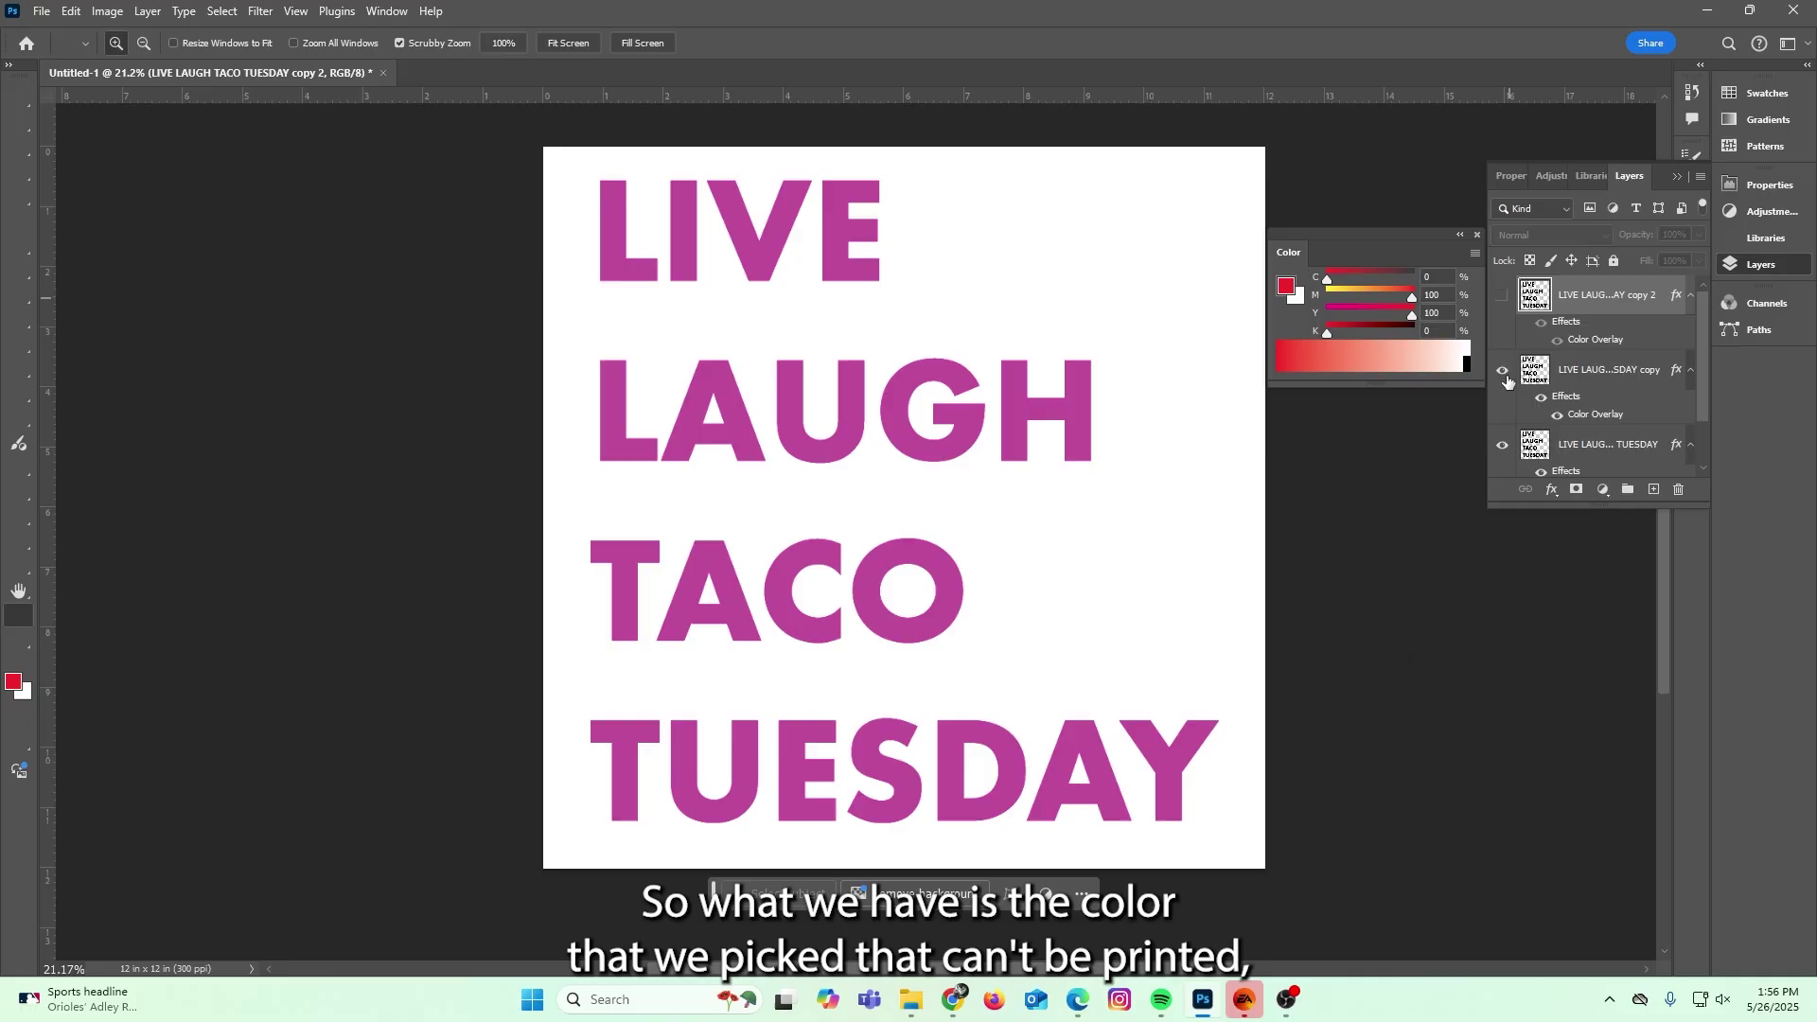
Zoom in on LAUGH and turn both magenta copies back on.
left_click_drag(1025, 511, 1023, 499)
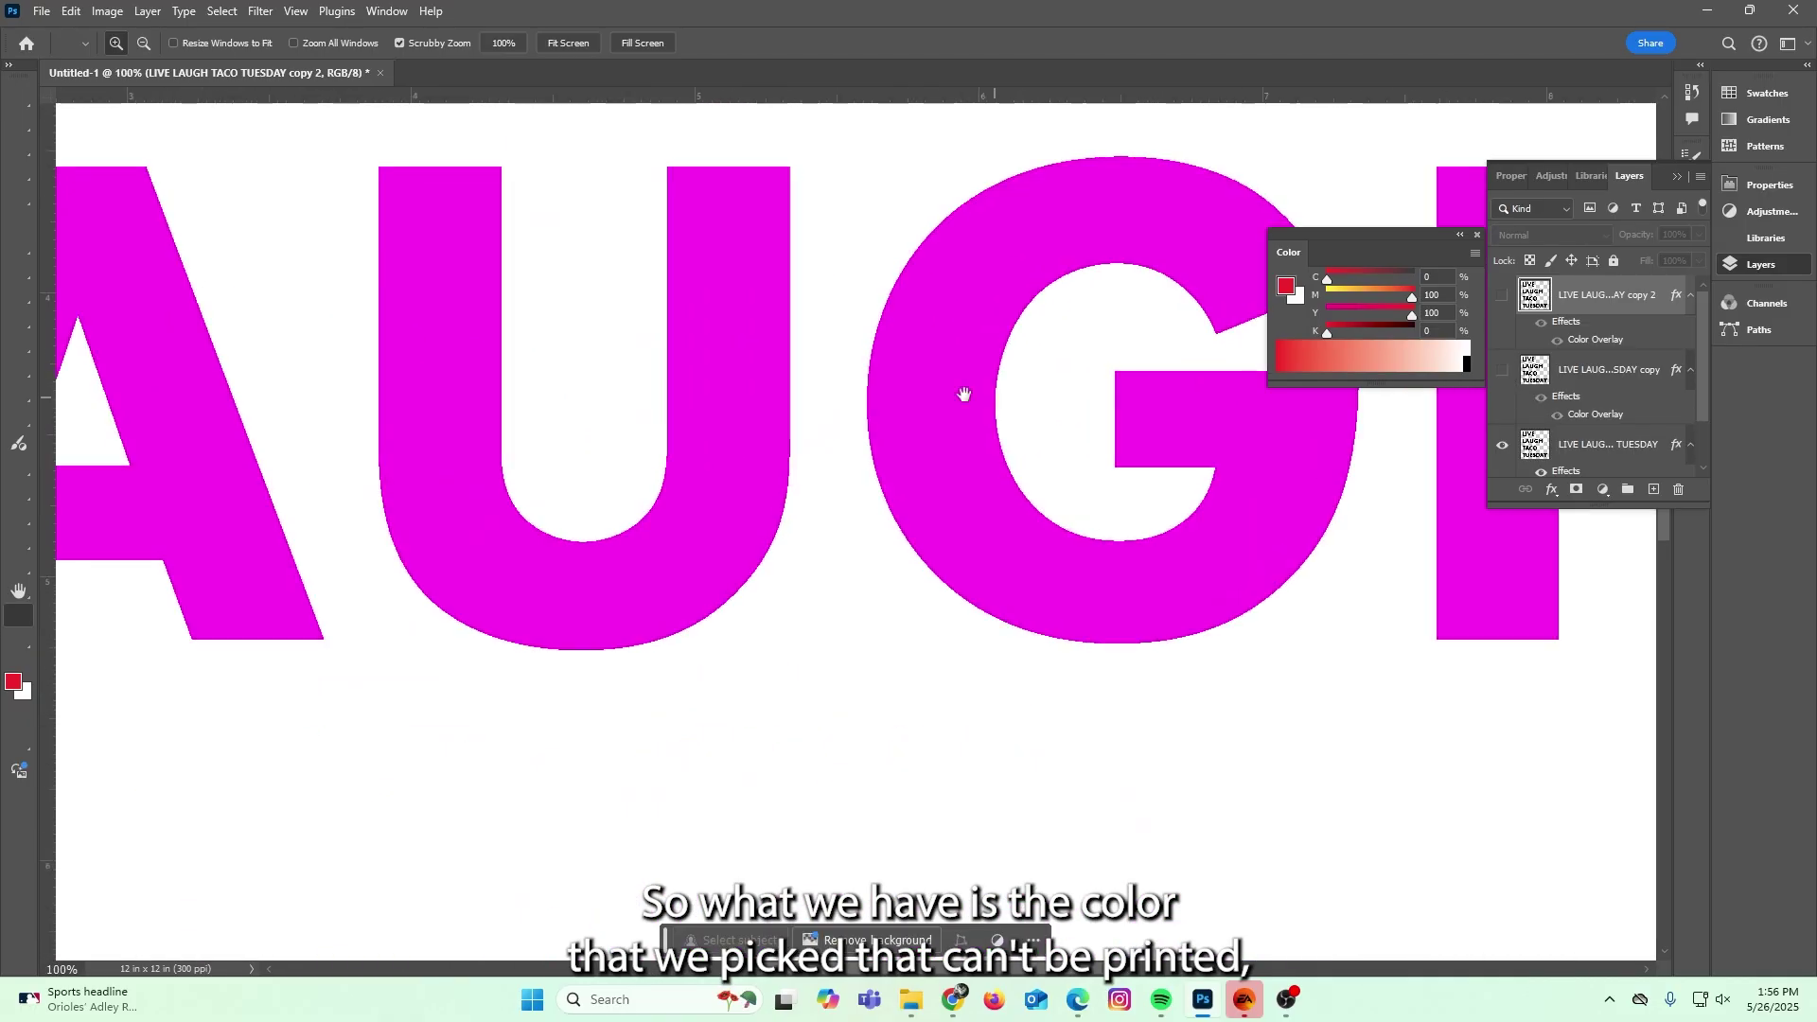
left_click(1504, 370)
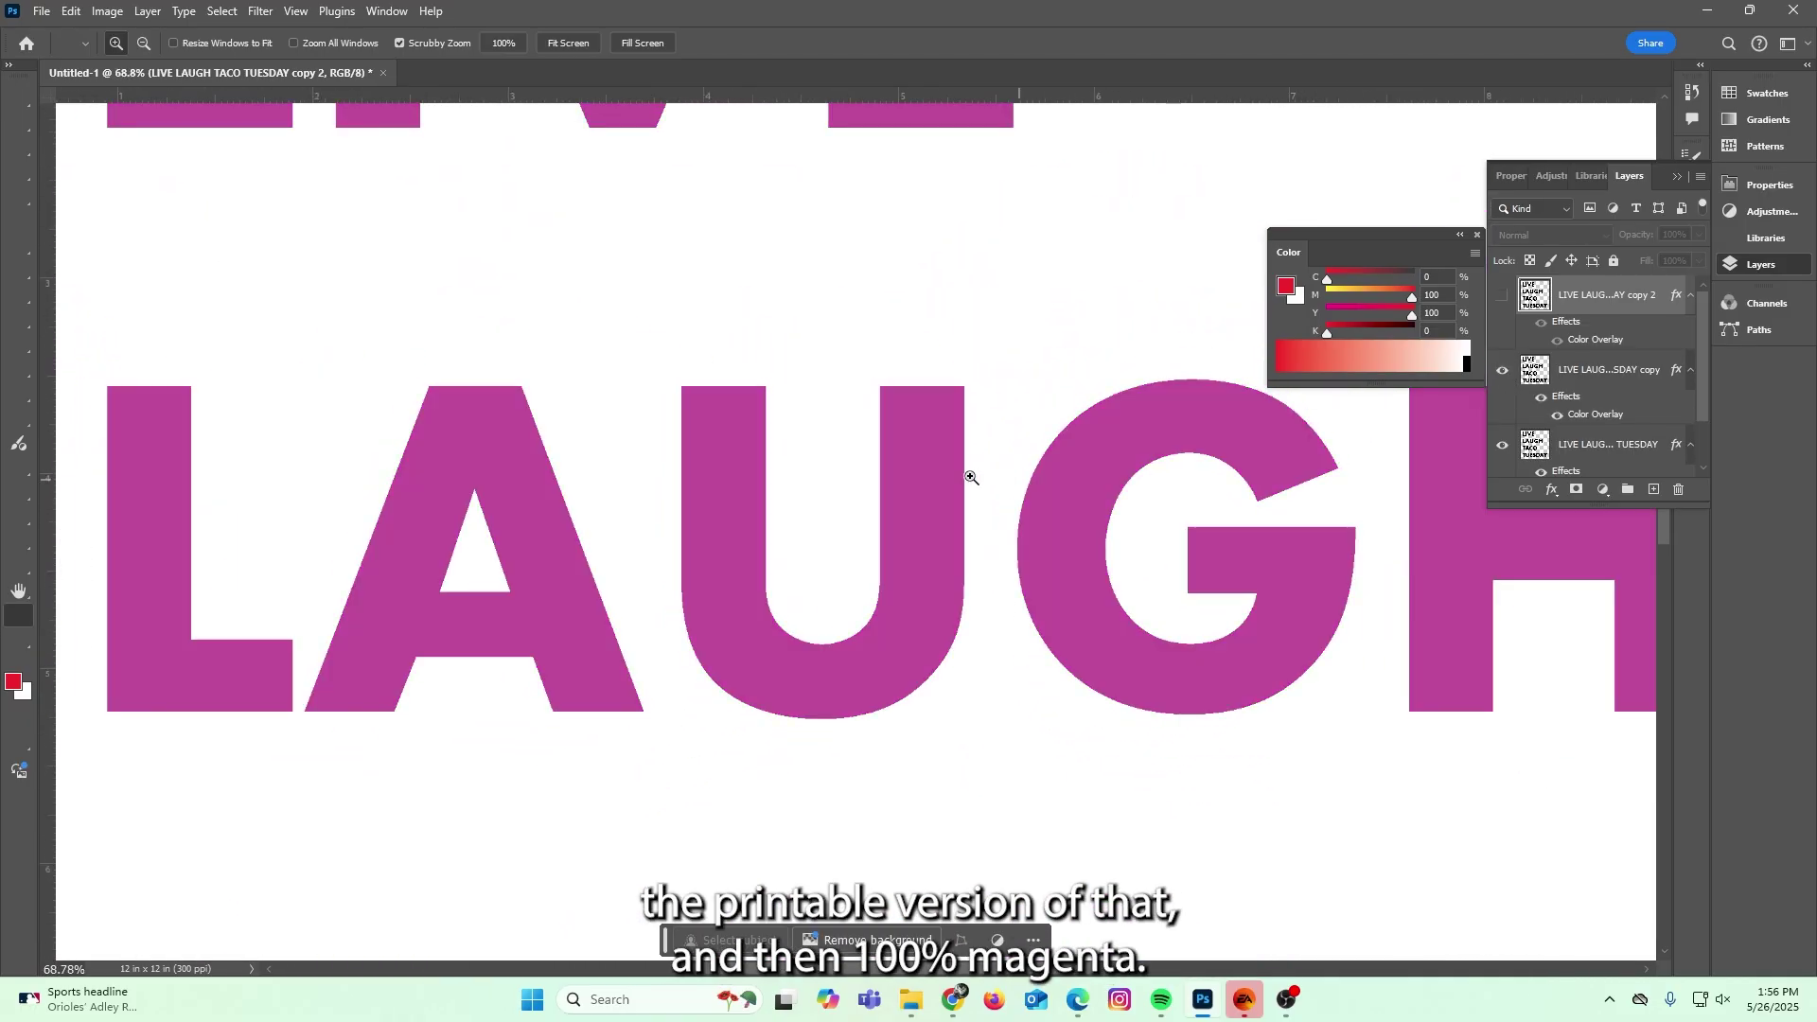
left_click(1504, 299)
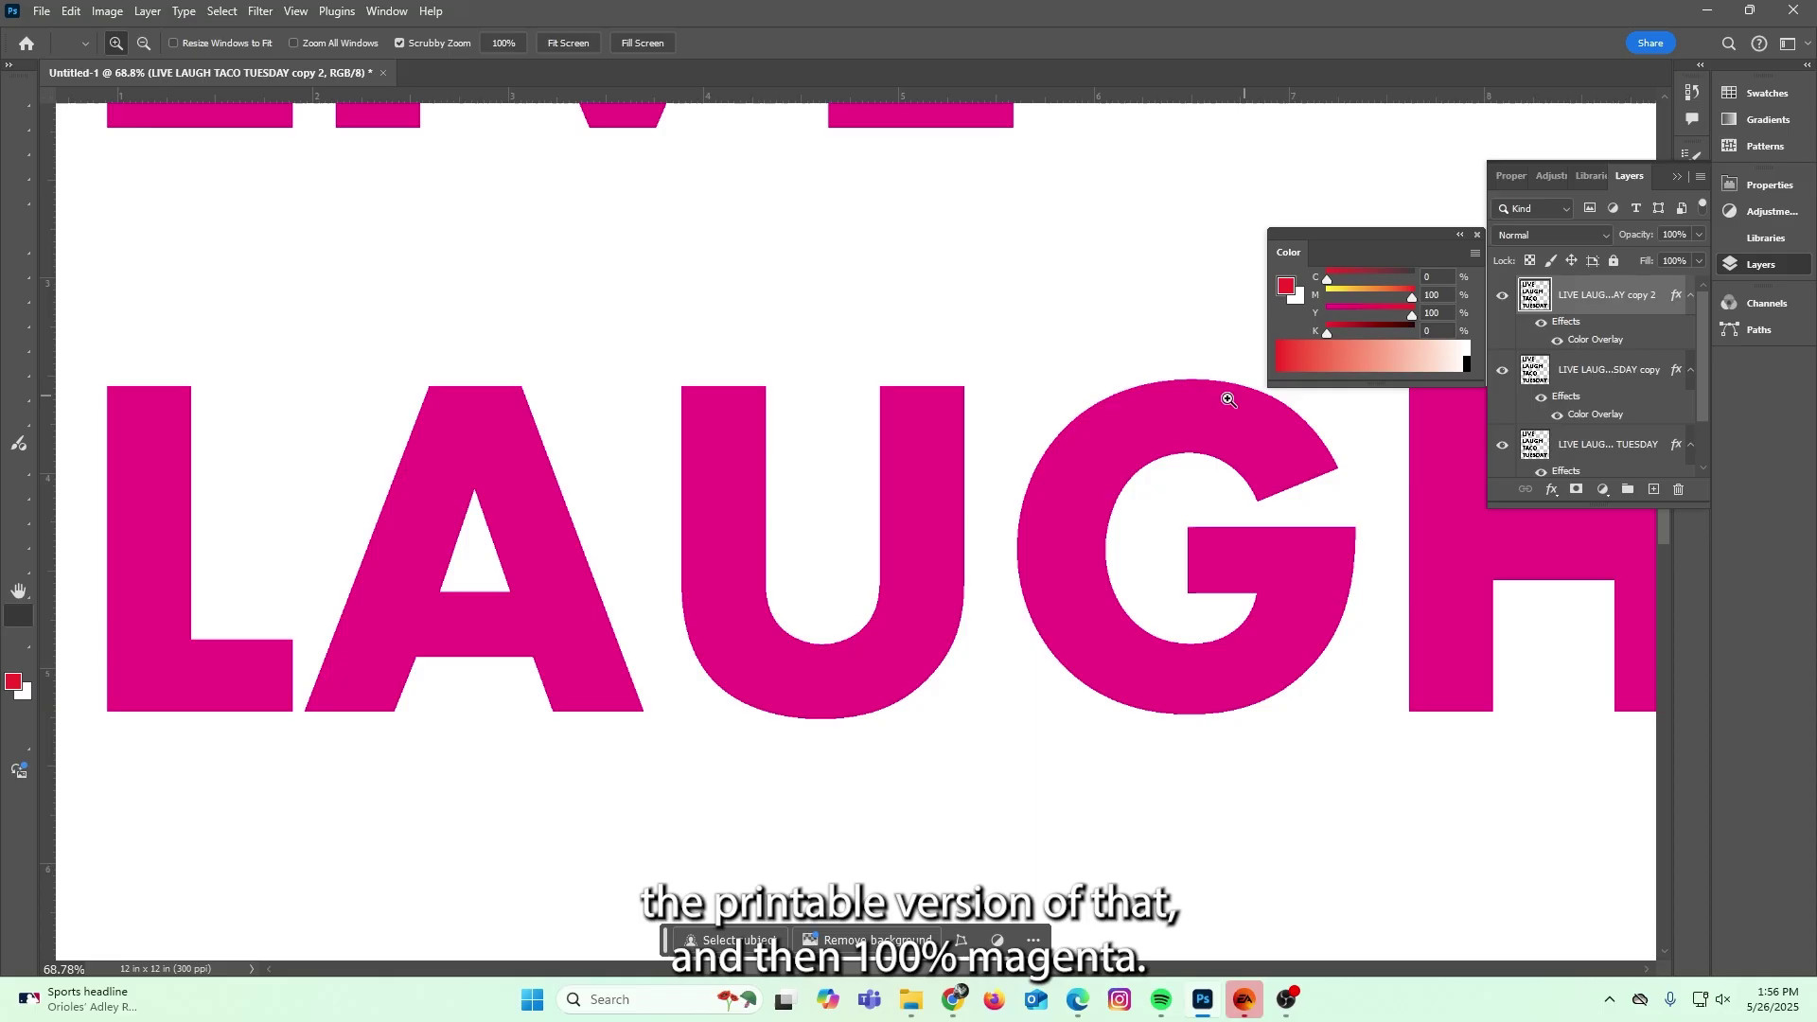
left_click_drag(1225, 394, 1052, 342)
Fill the background layer with black.
left_click(1654, 489, "ctrl")
key("alt+BackSpace")
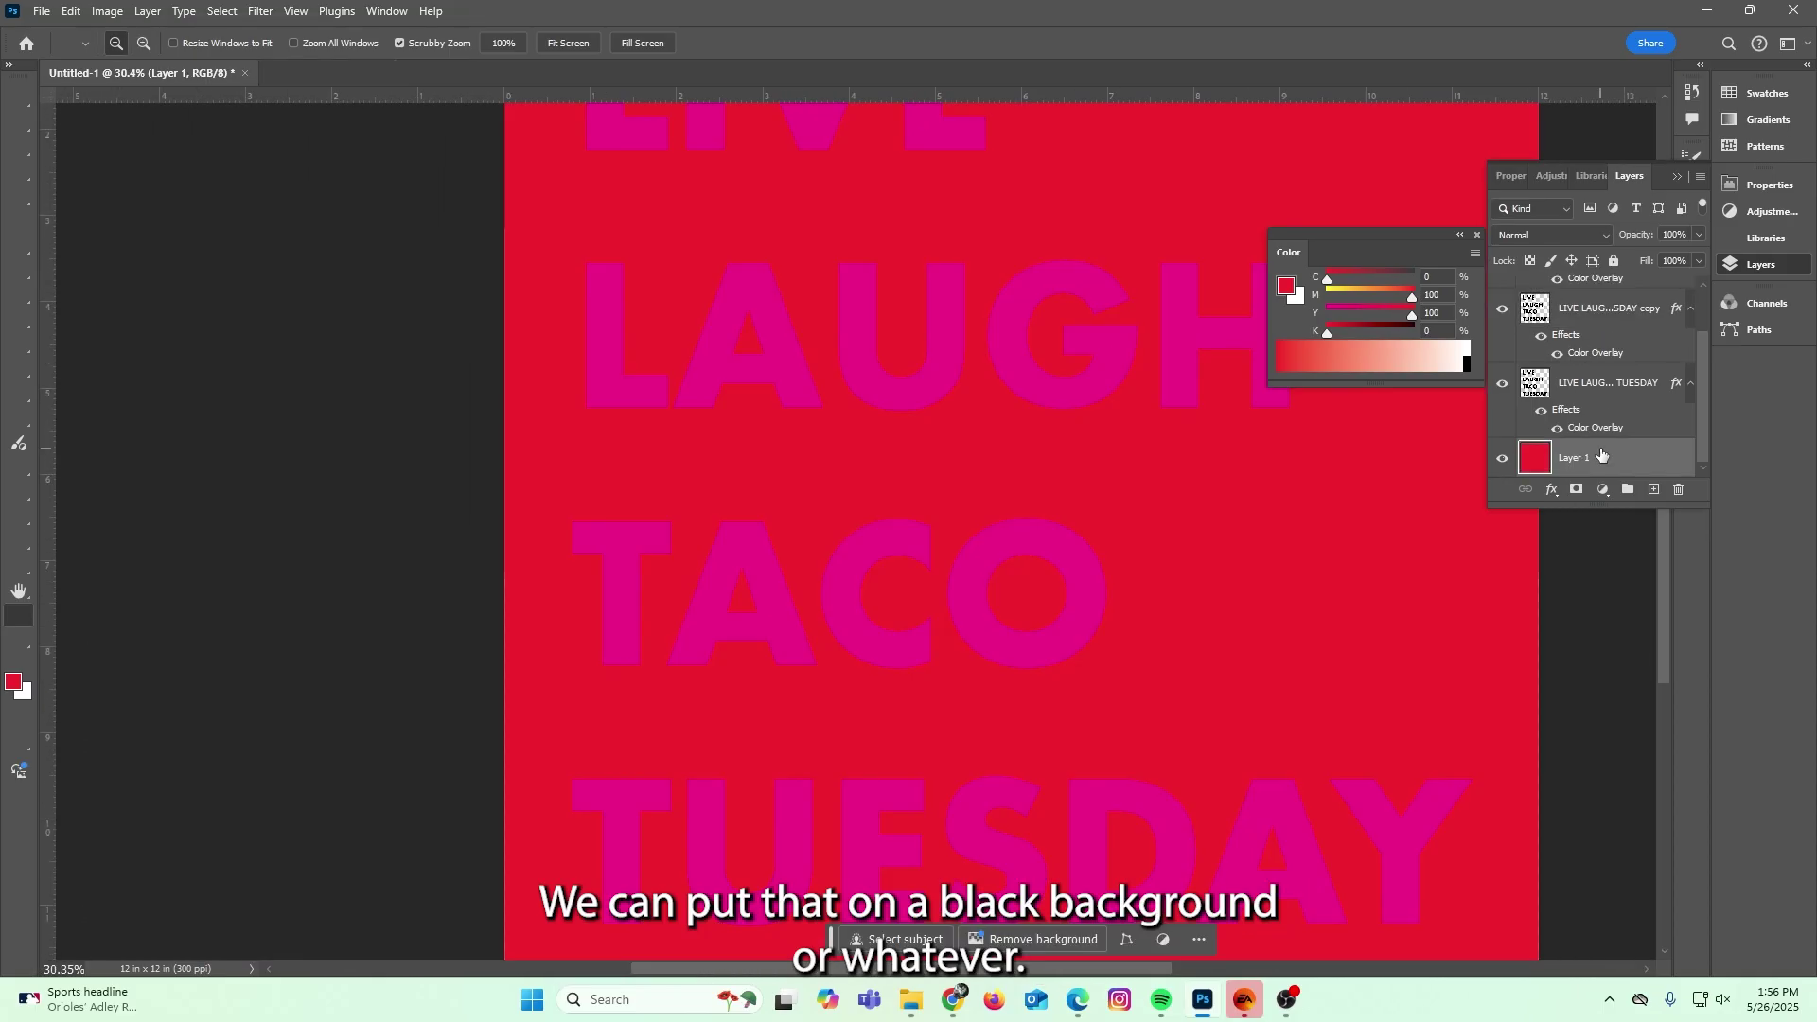
key("d")
key("alt+BackSpace")
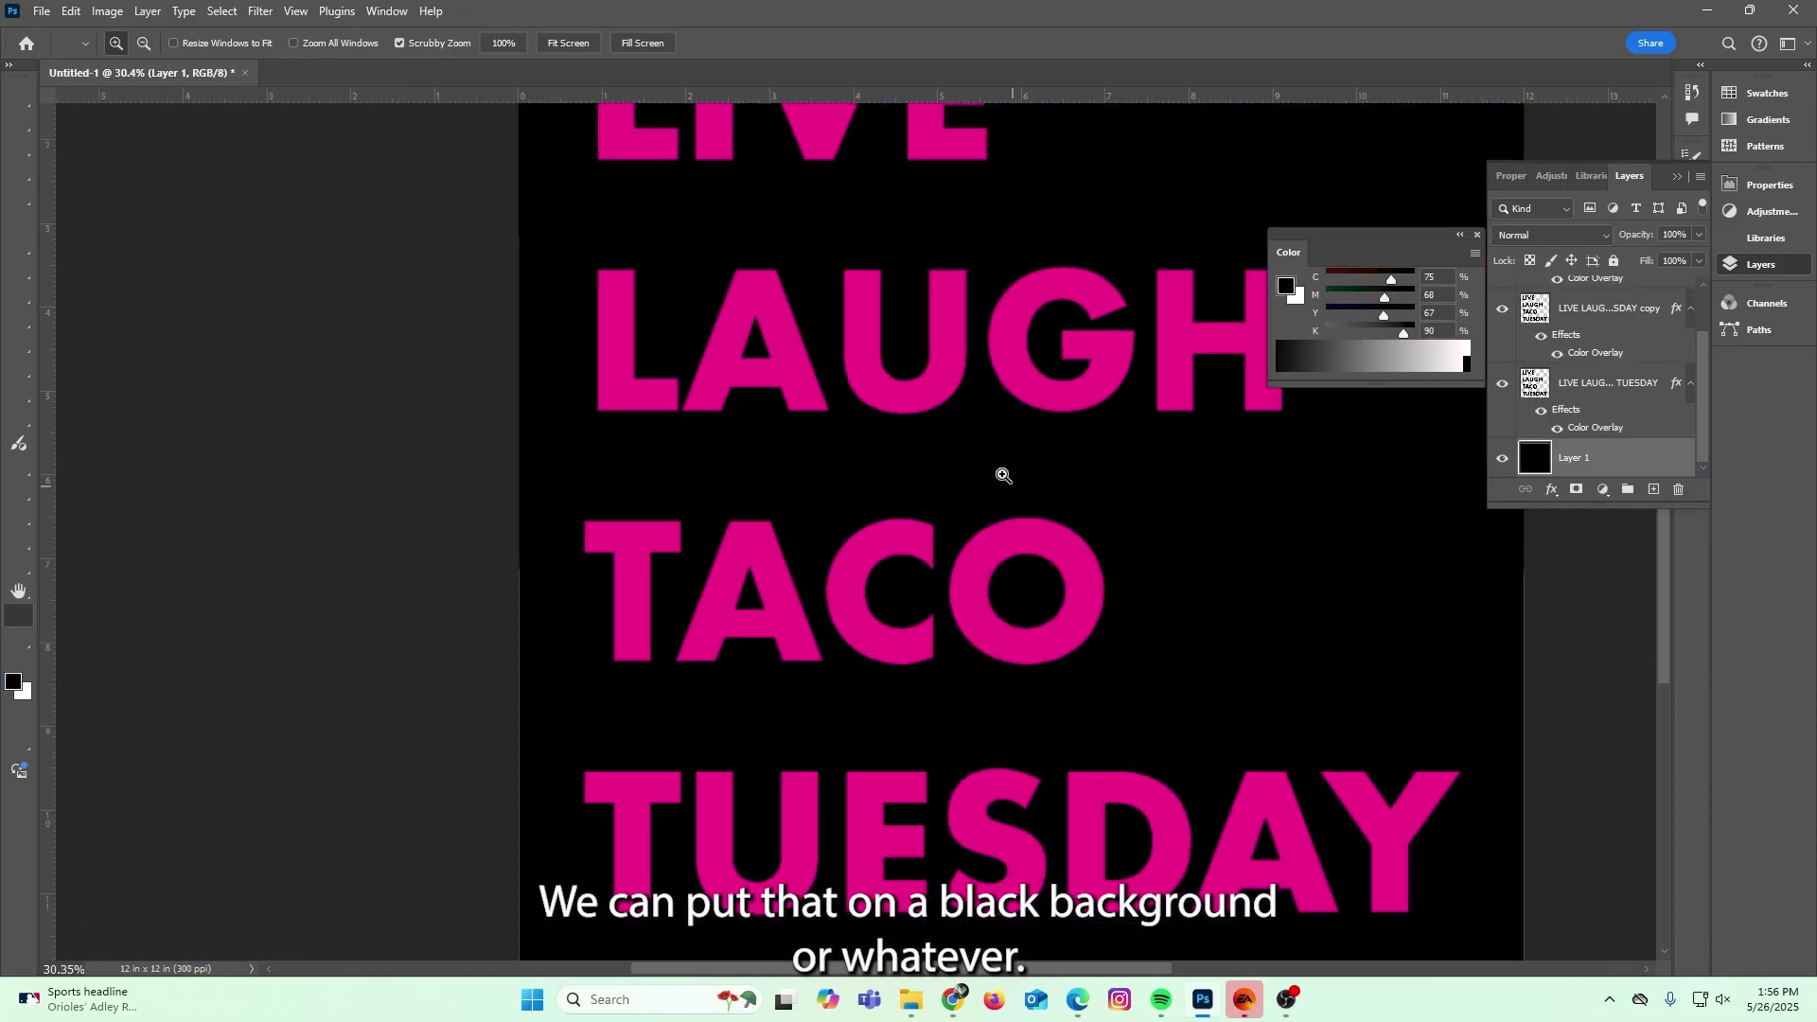
left_click_drag(1078, 490, 999, 475)
scroll(1510, 327, "up", 2)
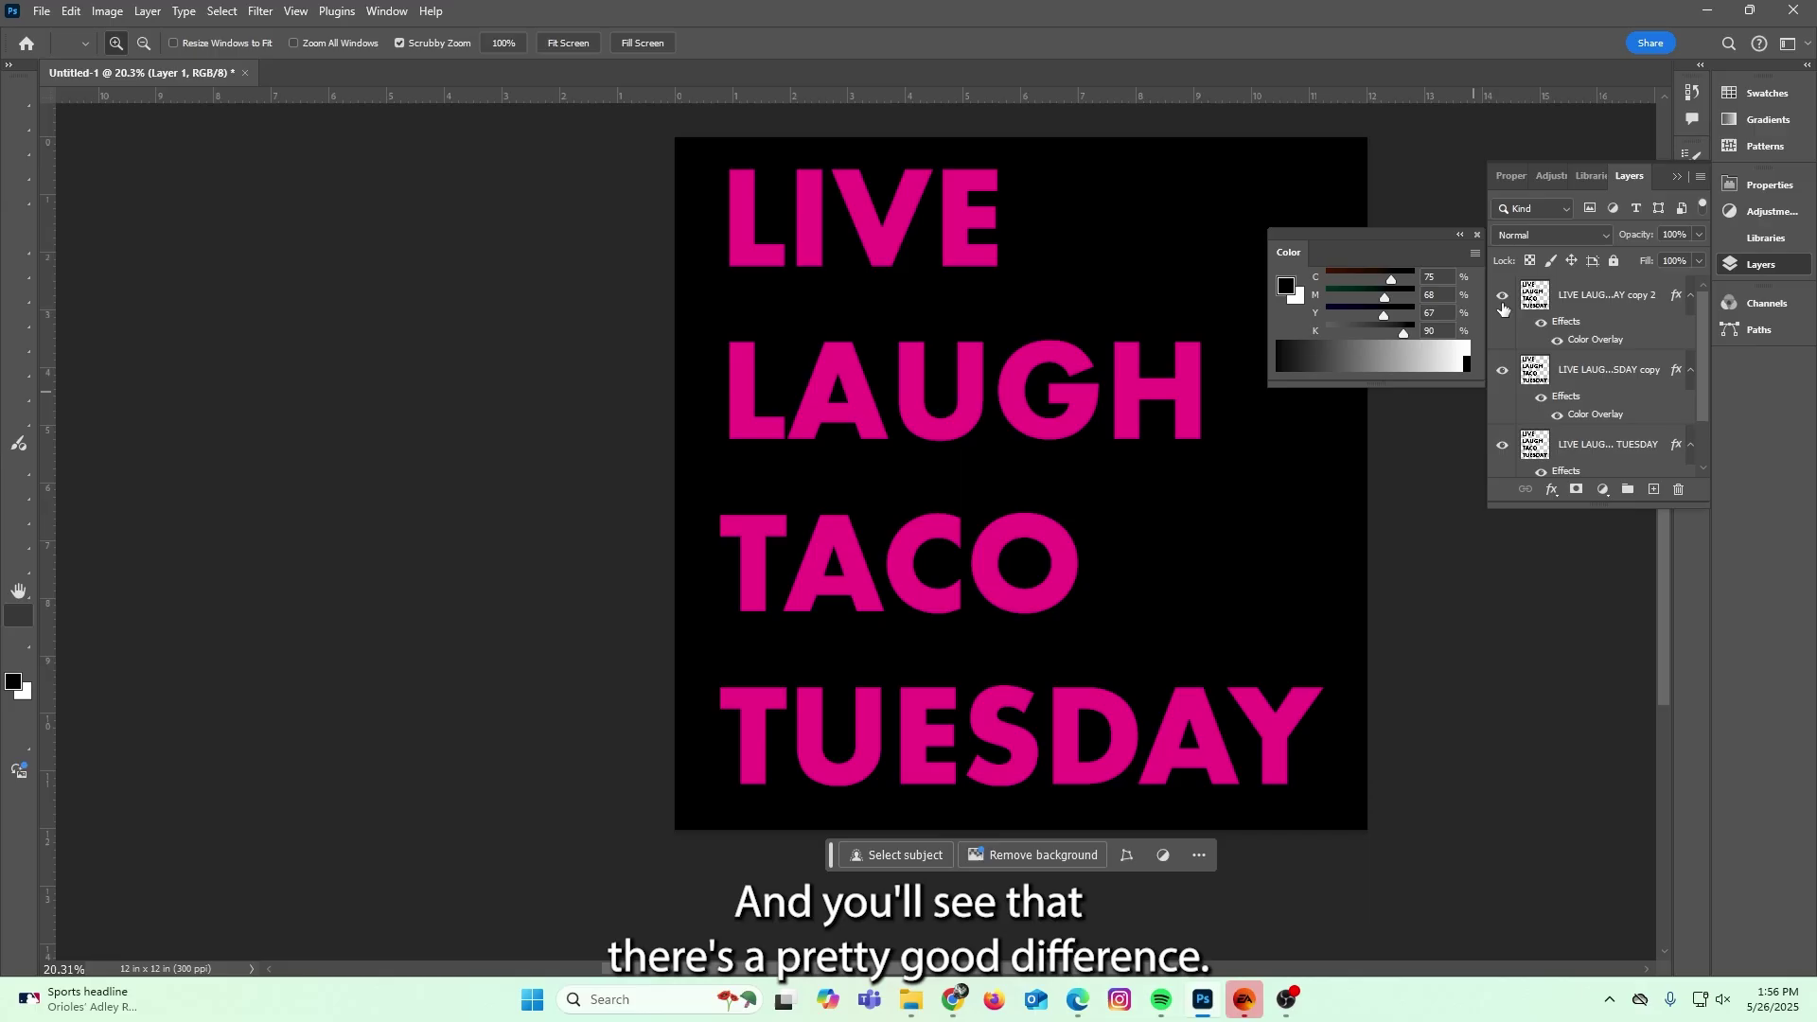
Toggle the magenta copies and the original text layer off and on to compare them.
left_click(1502, 293)
left_click(1501, 374)
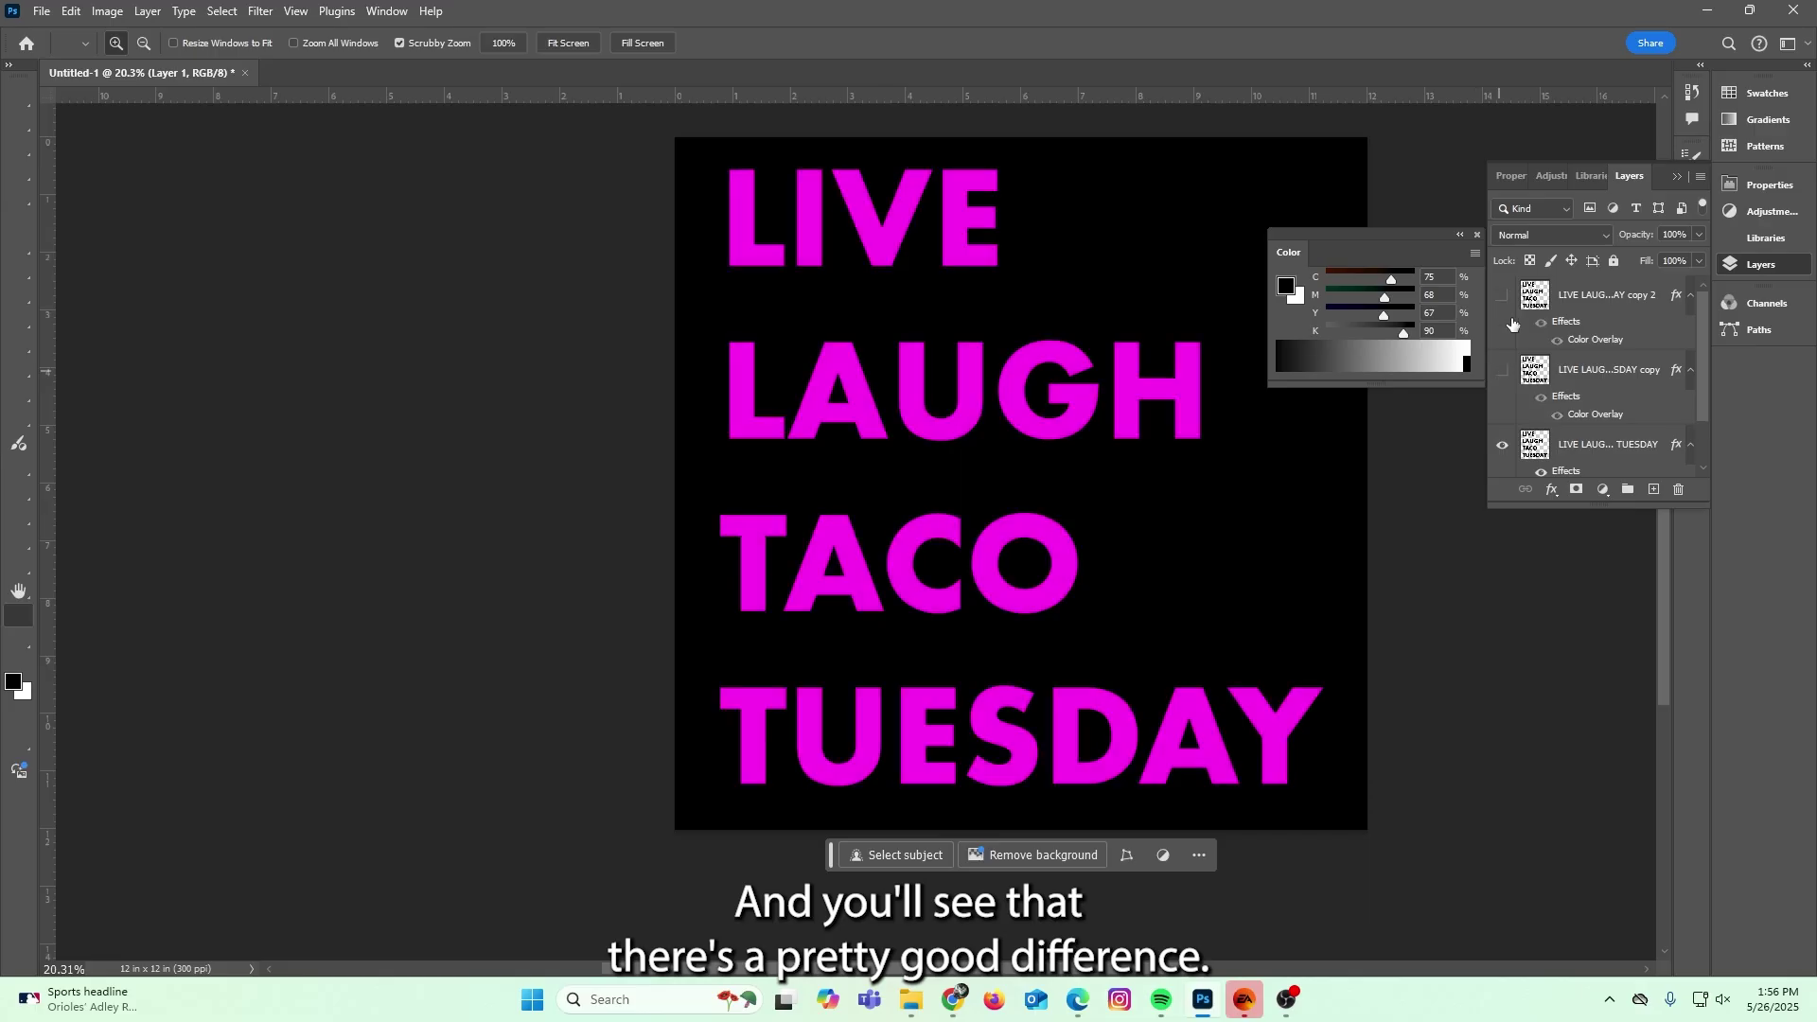
mouse_move(1113, 368)
left_mouse_down()
mouse_move(1151, 366)
mouse_move(1085, 335)
left_mouse_up()
left_click(1502, 444)
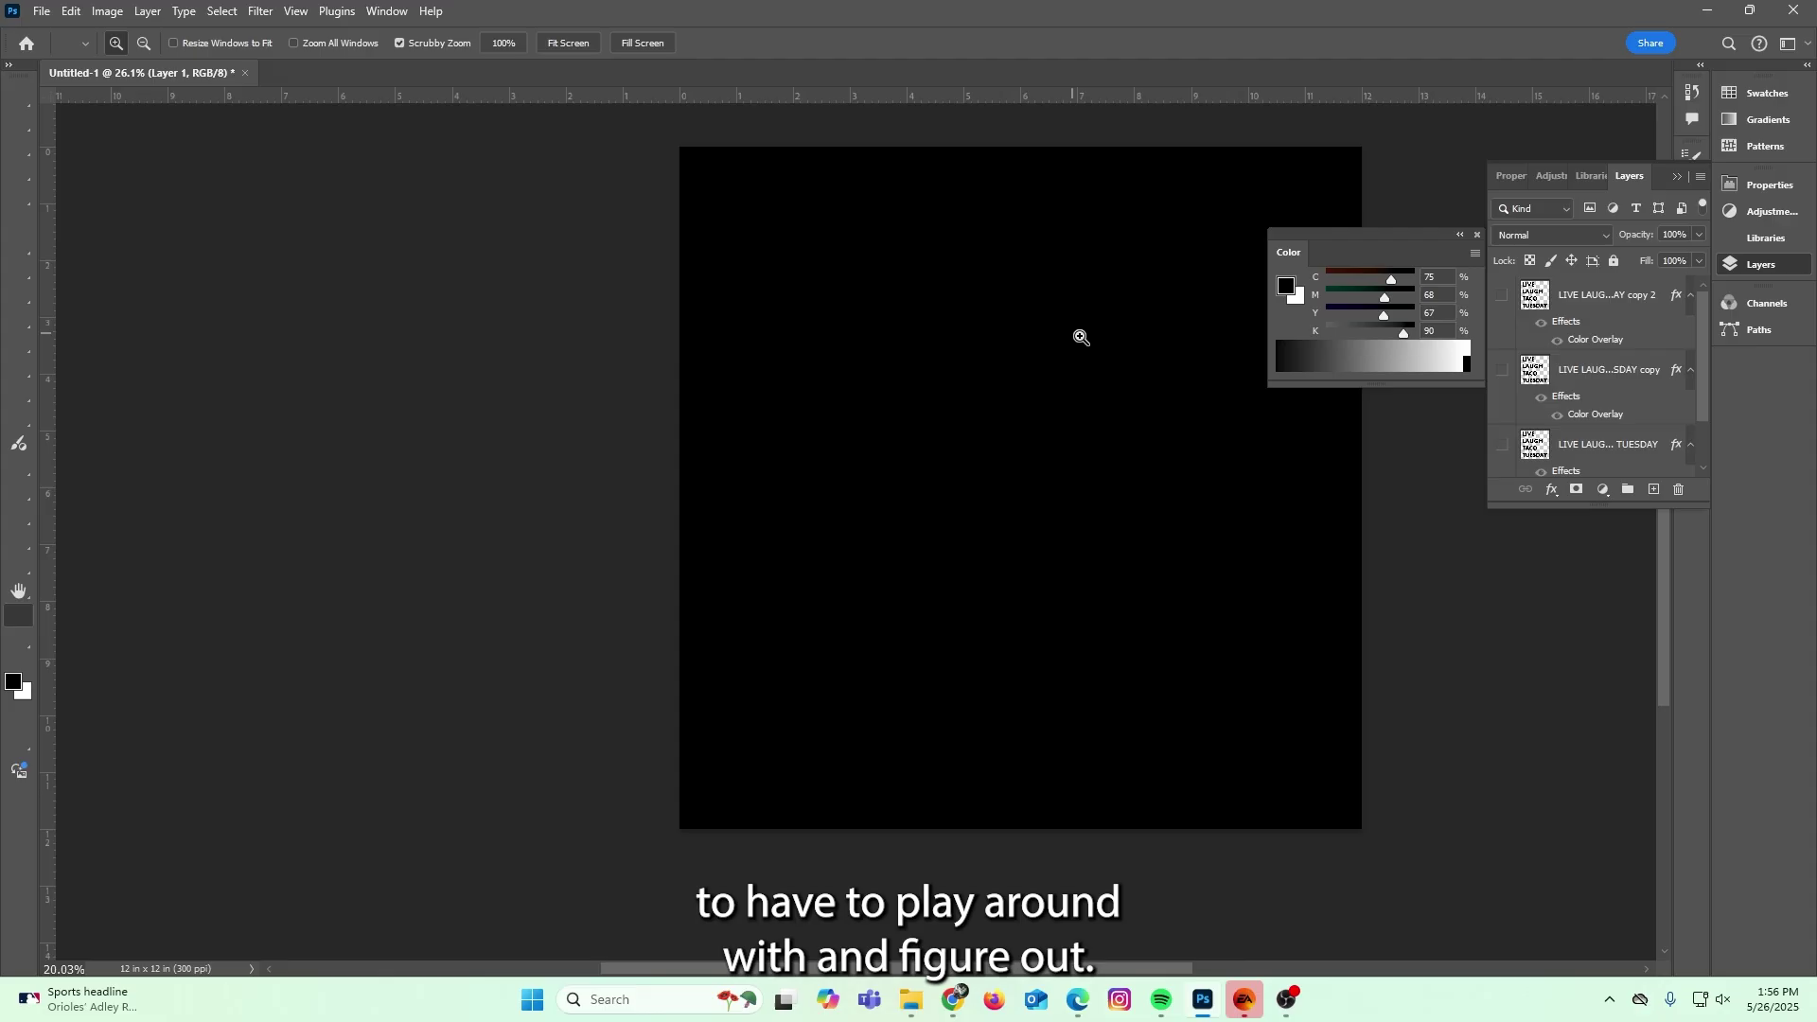
left_click(1502, 444)
left_click(1503, 369)
left_click(1502, 295)
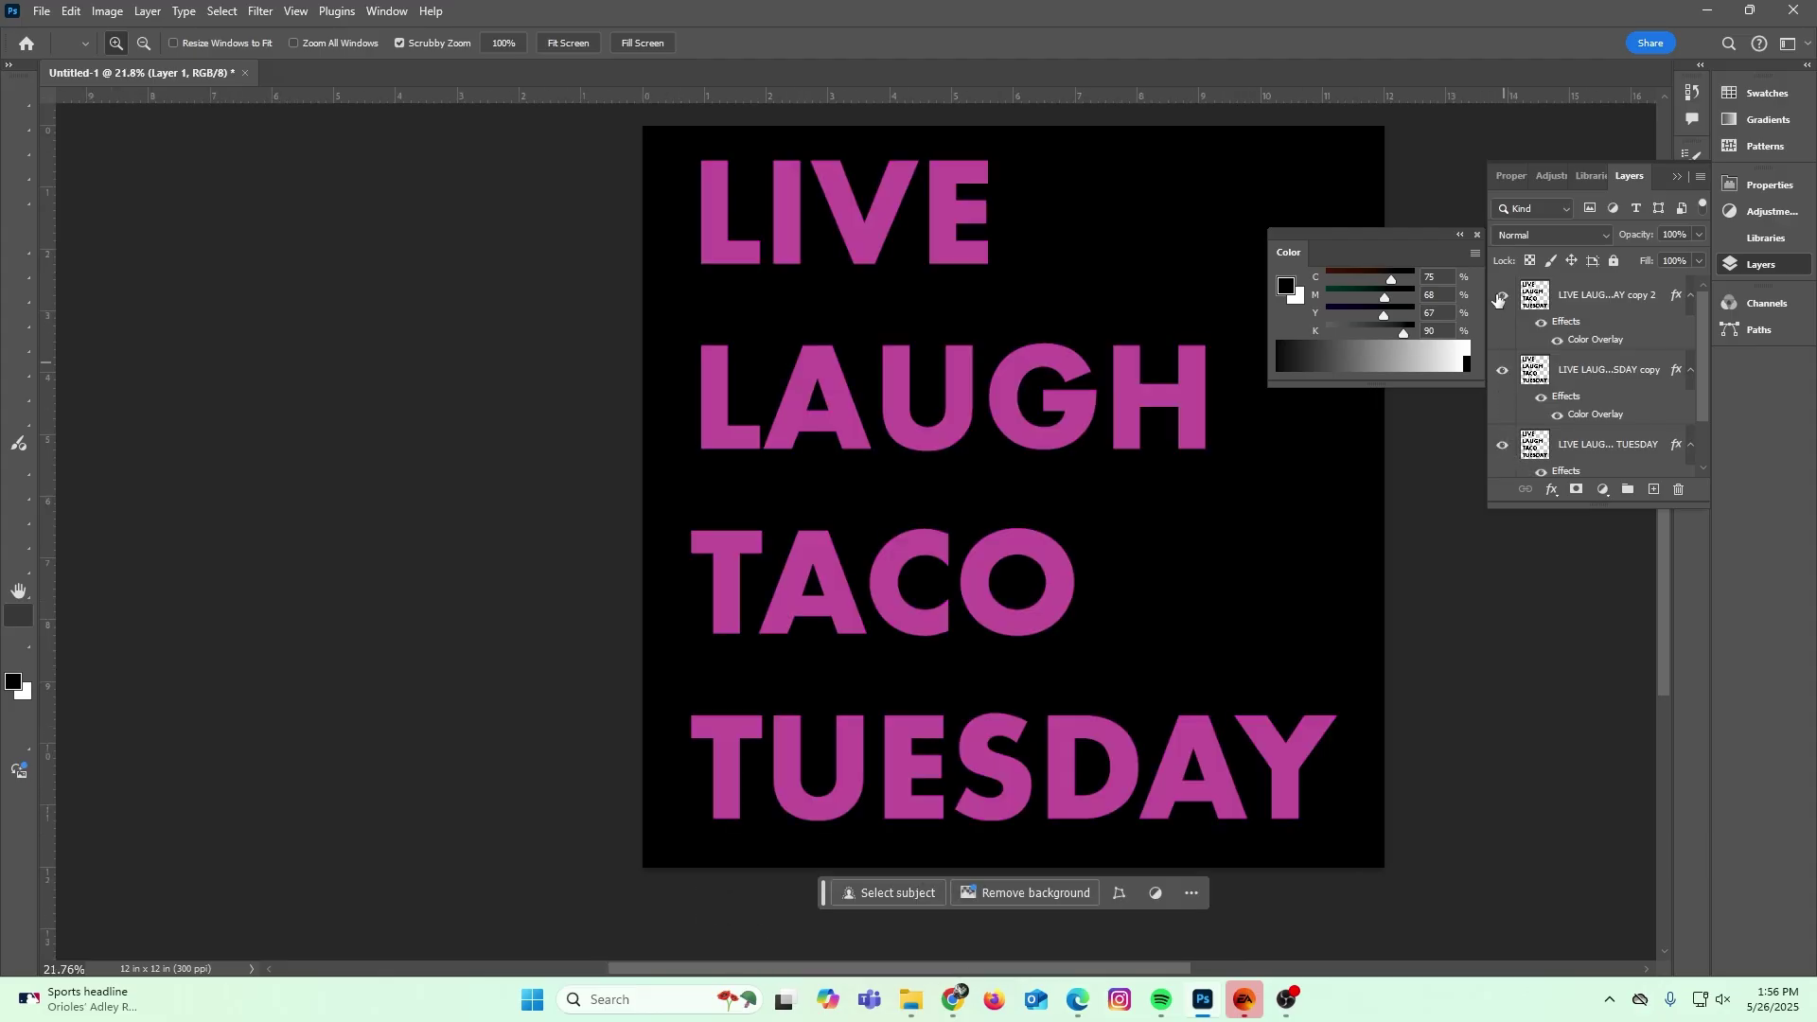
left_click_drag(1046, 344, 1034, 342)
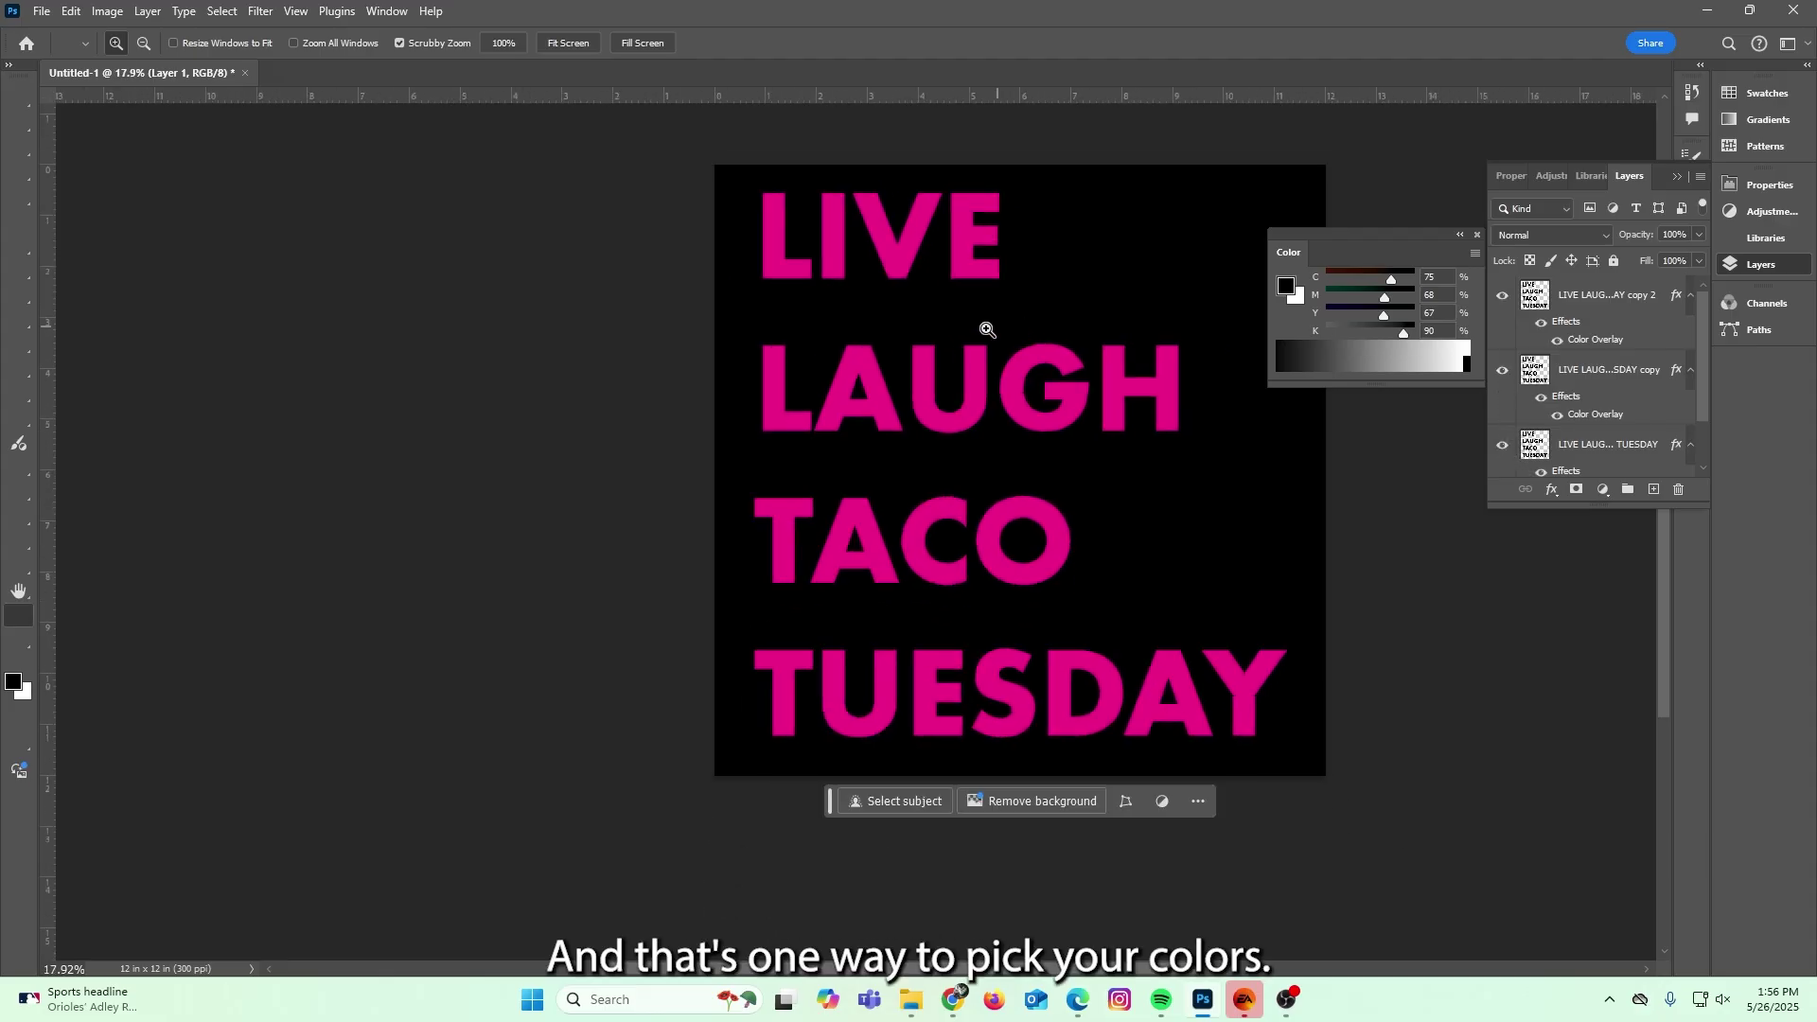
Preview the pure magenta overlay's web-safe alternative, cancel, and load Photopea in a private window.
left_click(1589, 341)
double_click(1585, 347)
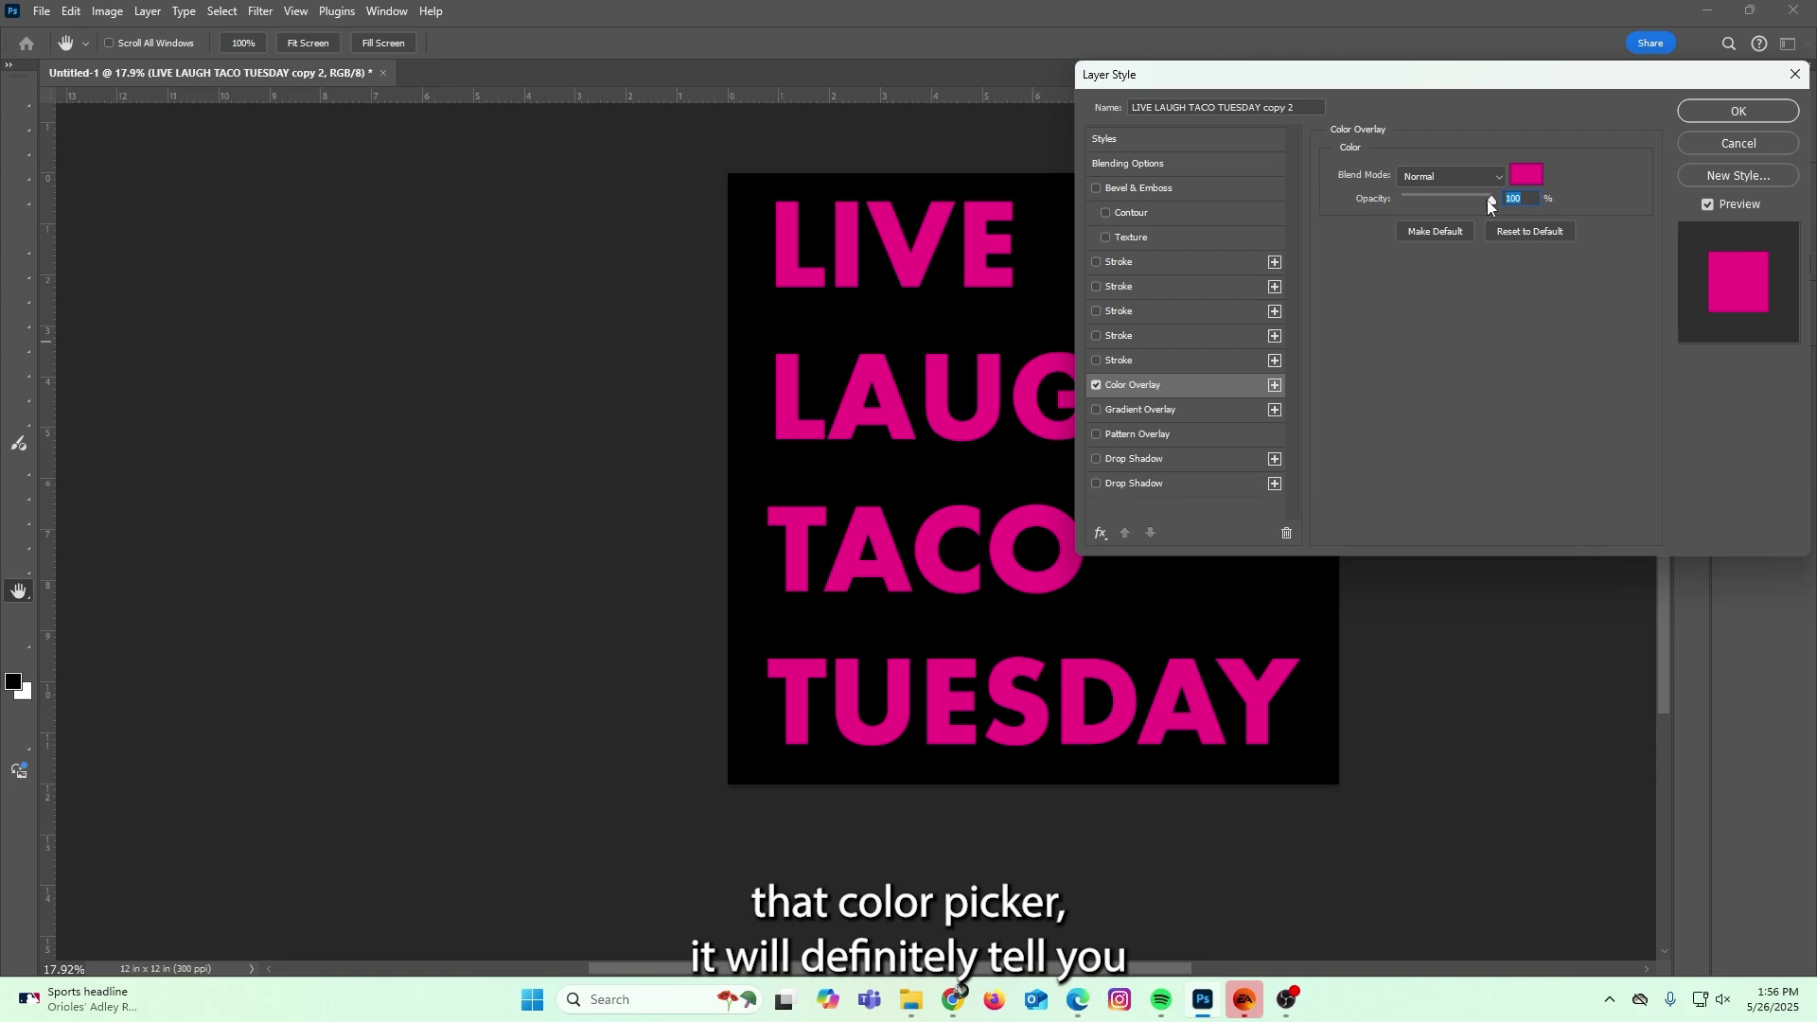
left_click(1528, 176)
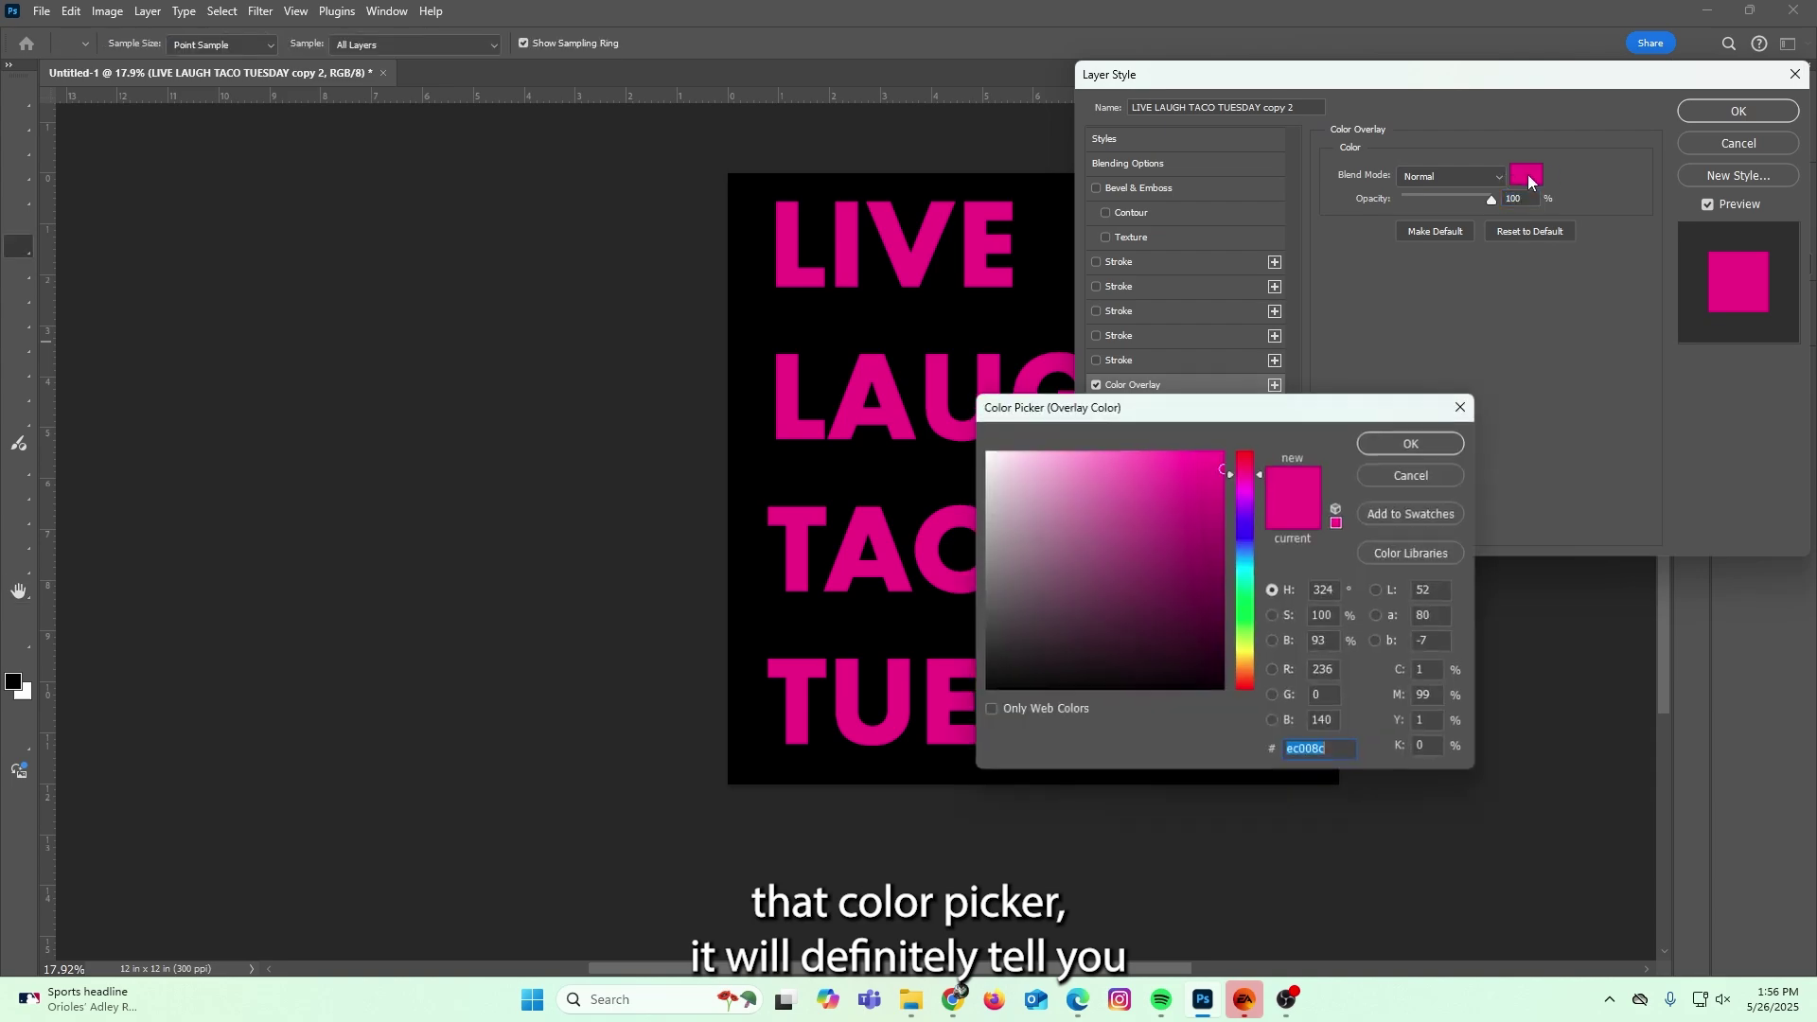
left_click(1338, 523)
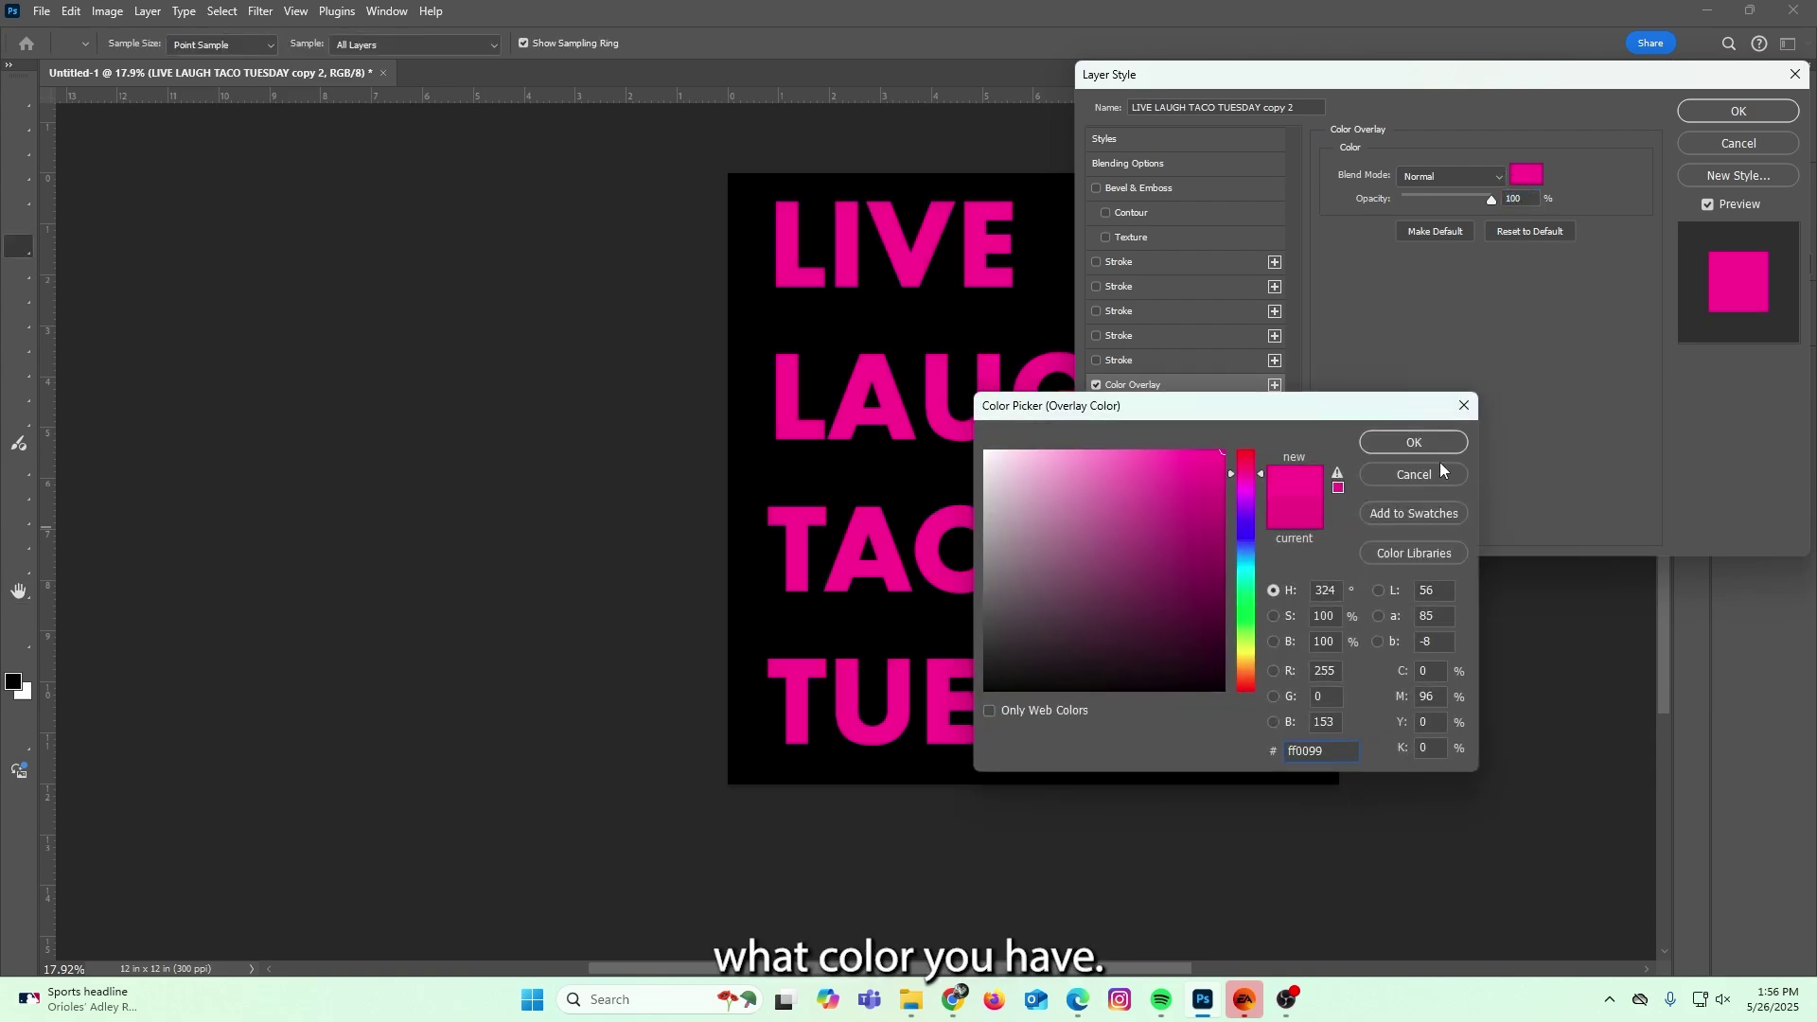
left_click(1419, 477)
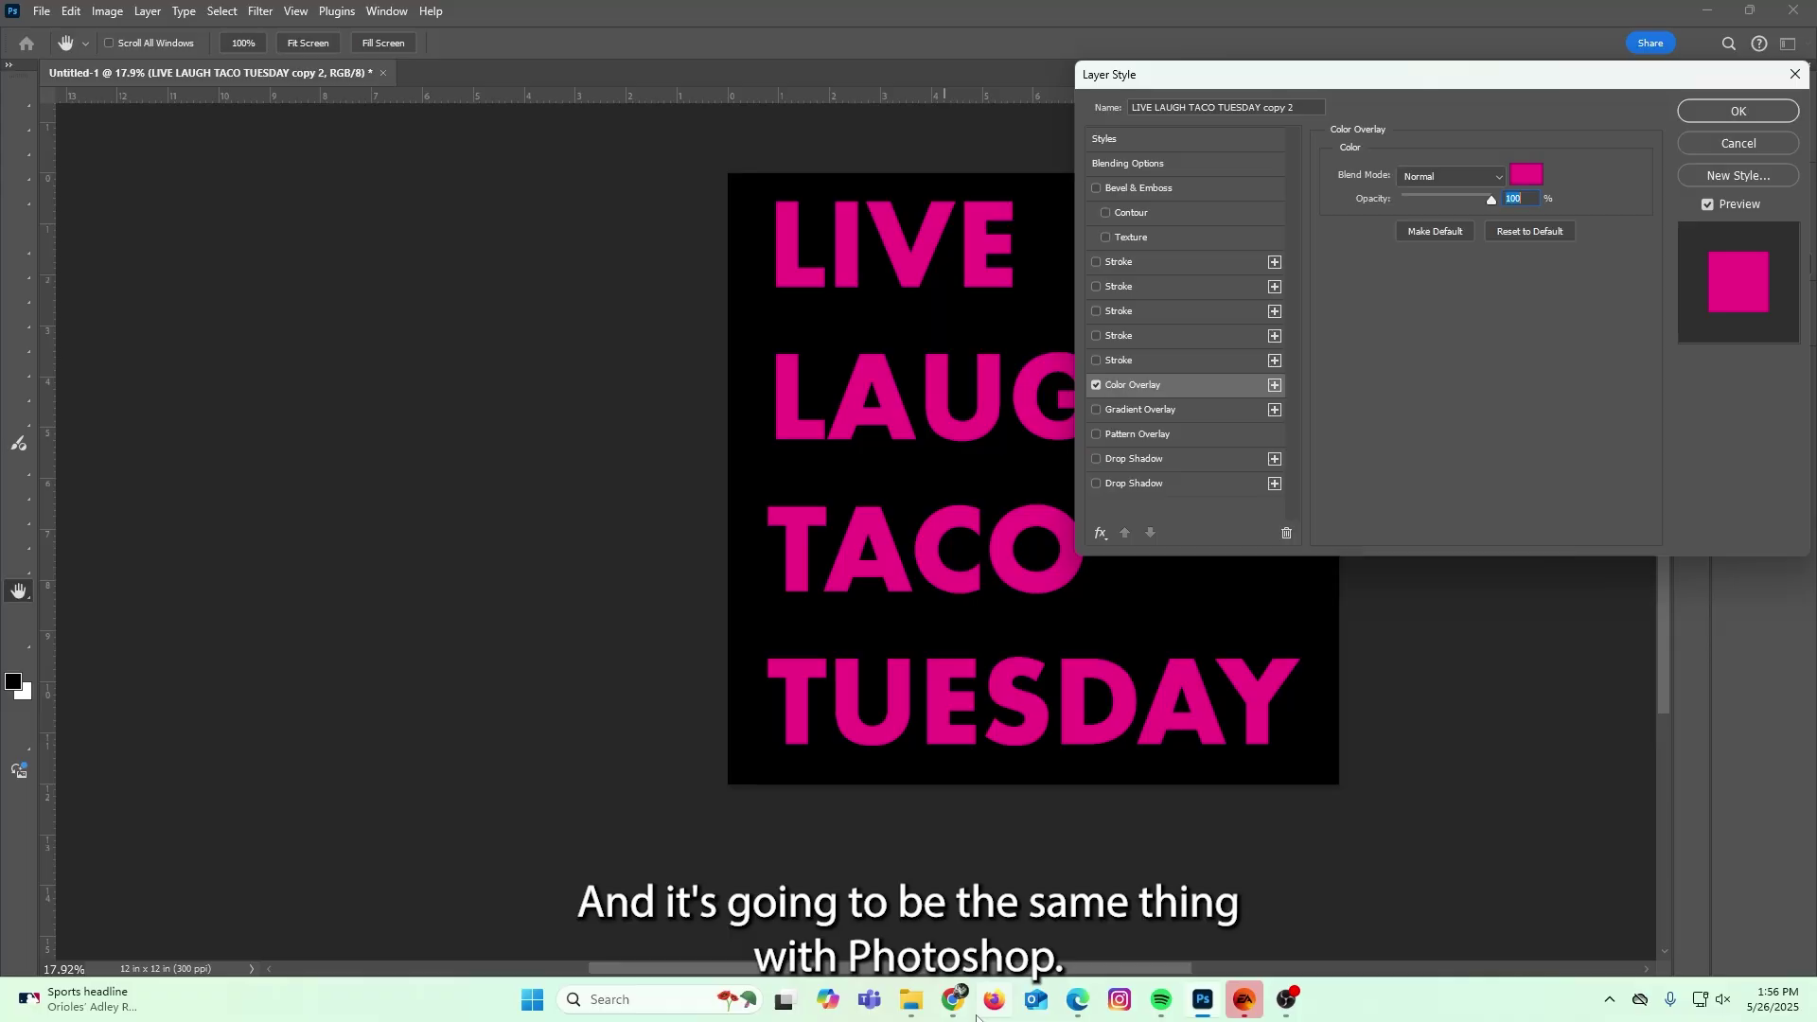
mouse_move(953, 999)
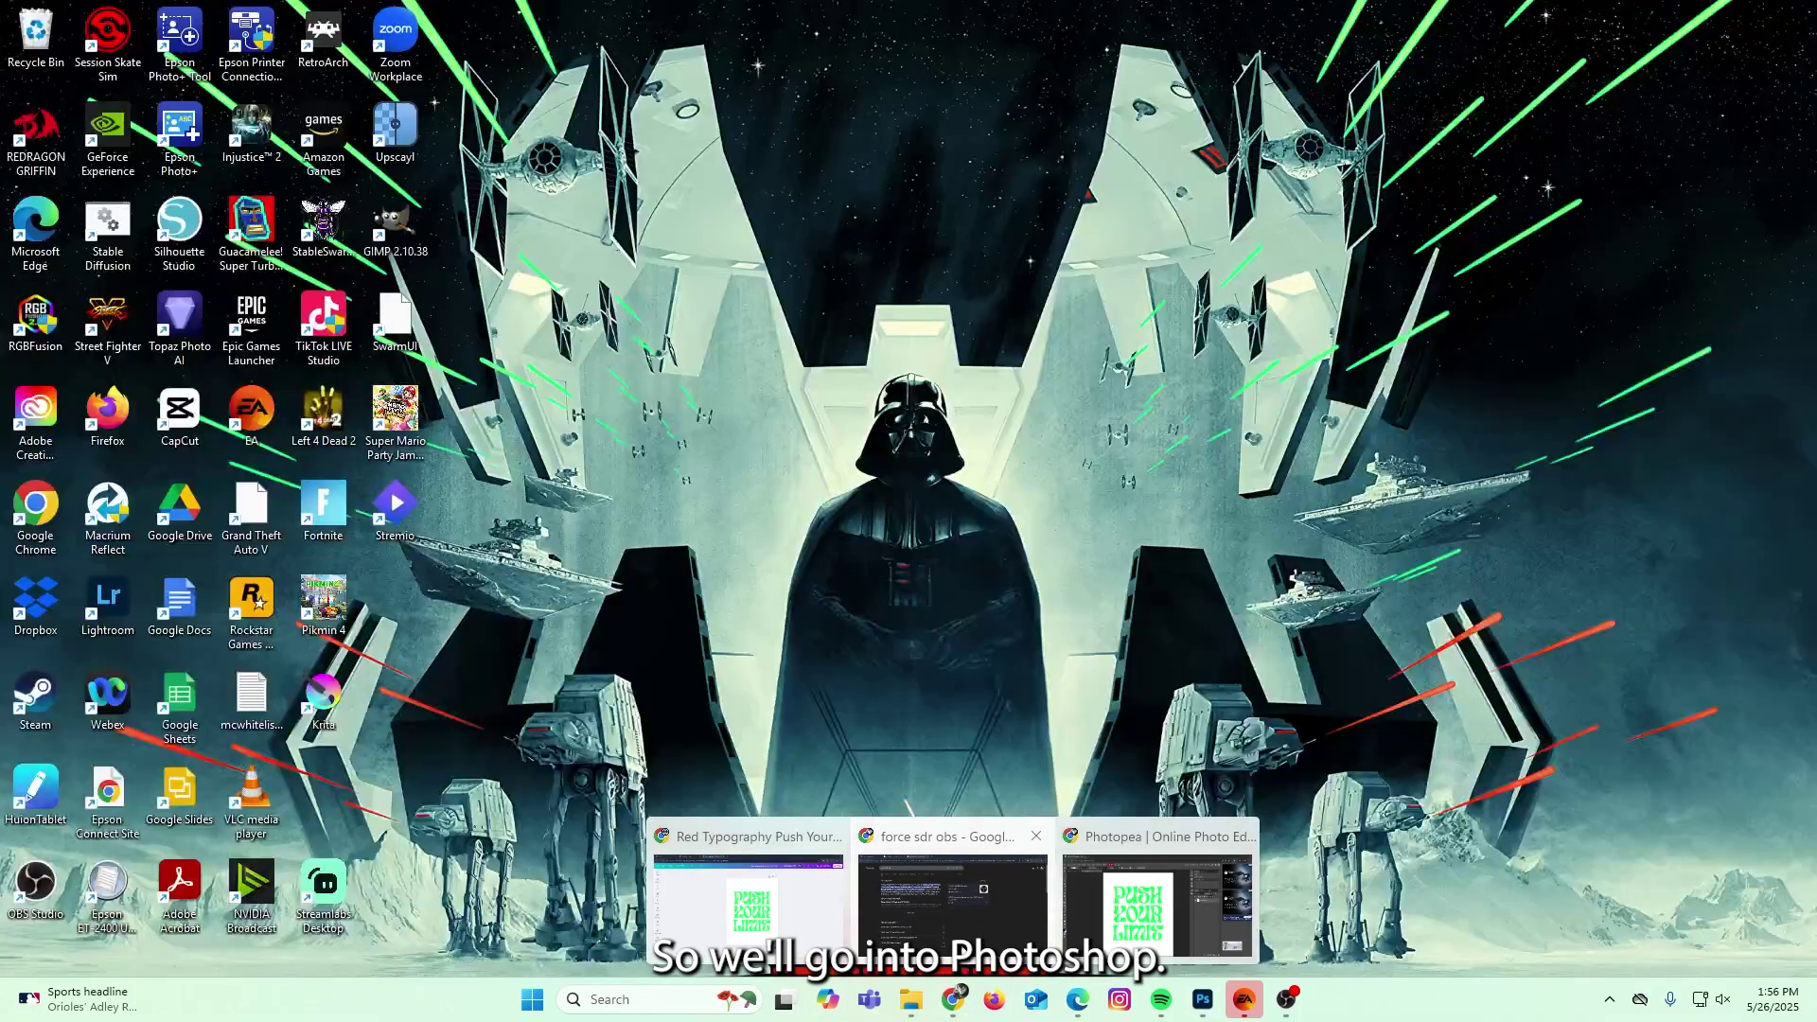
key("ctrl+shift+n")
type("photopea.com")
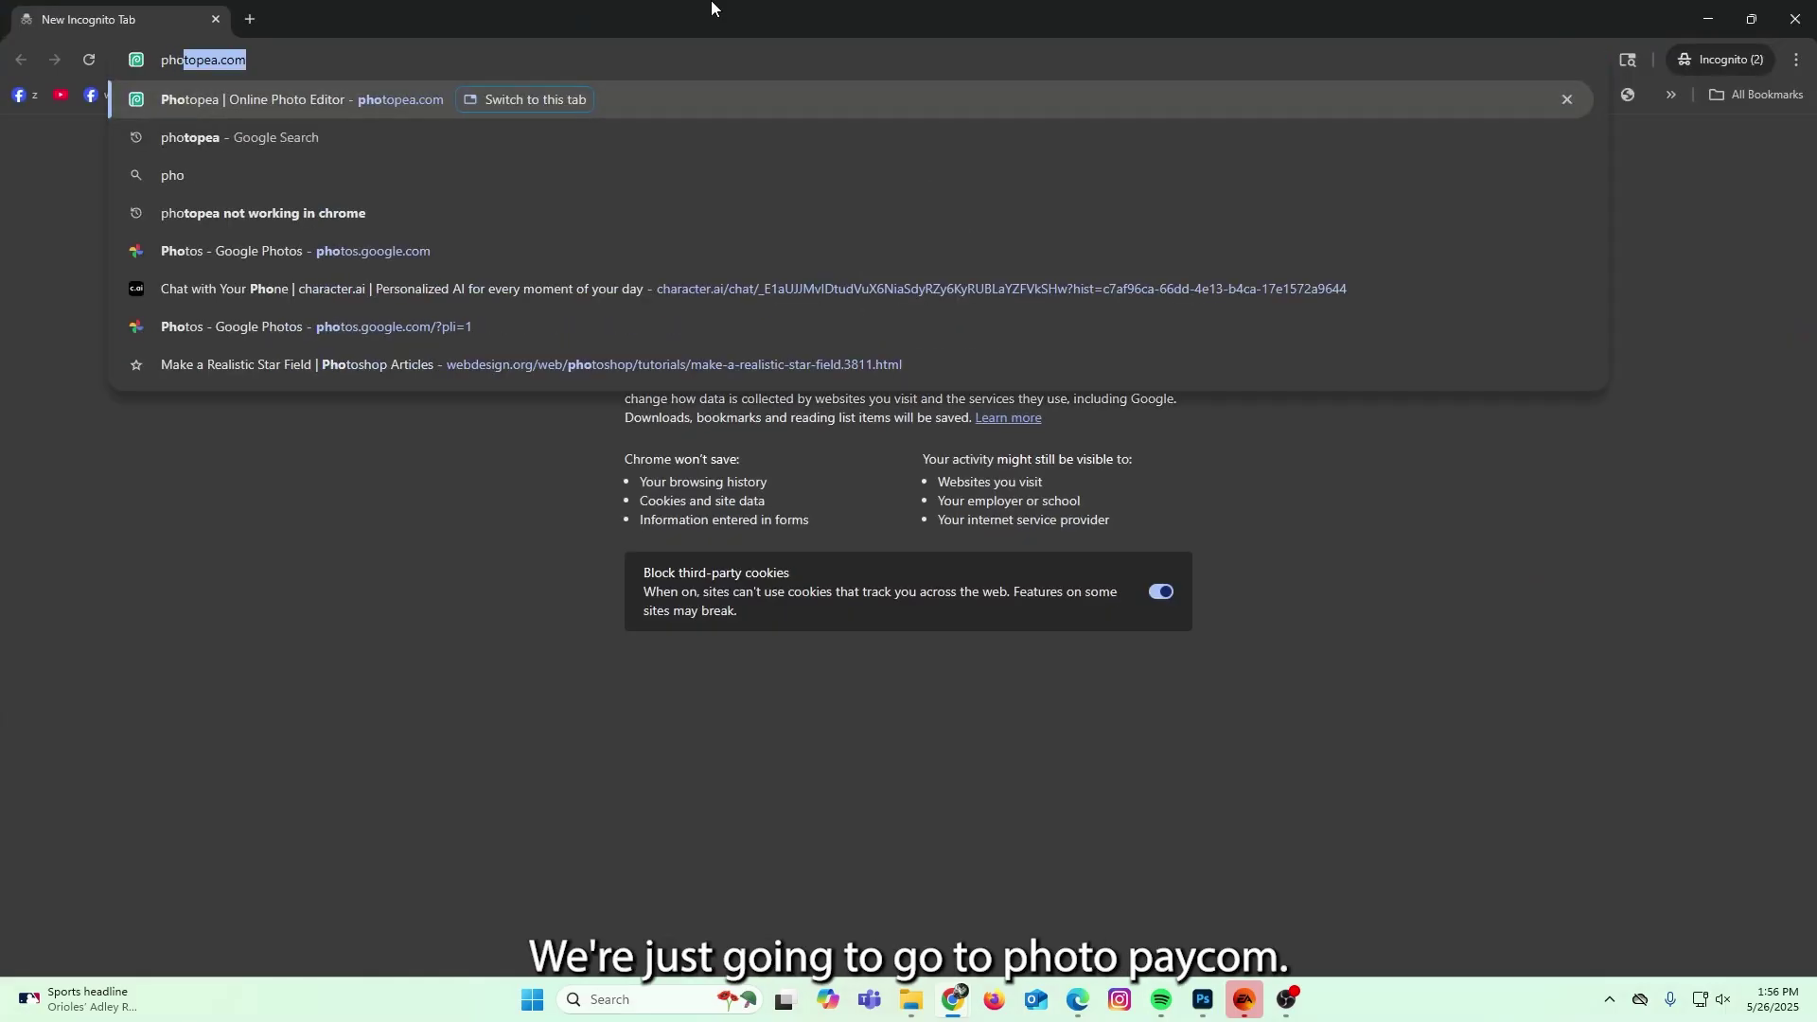
key("Return")
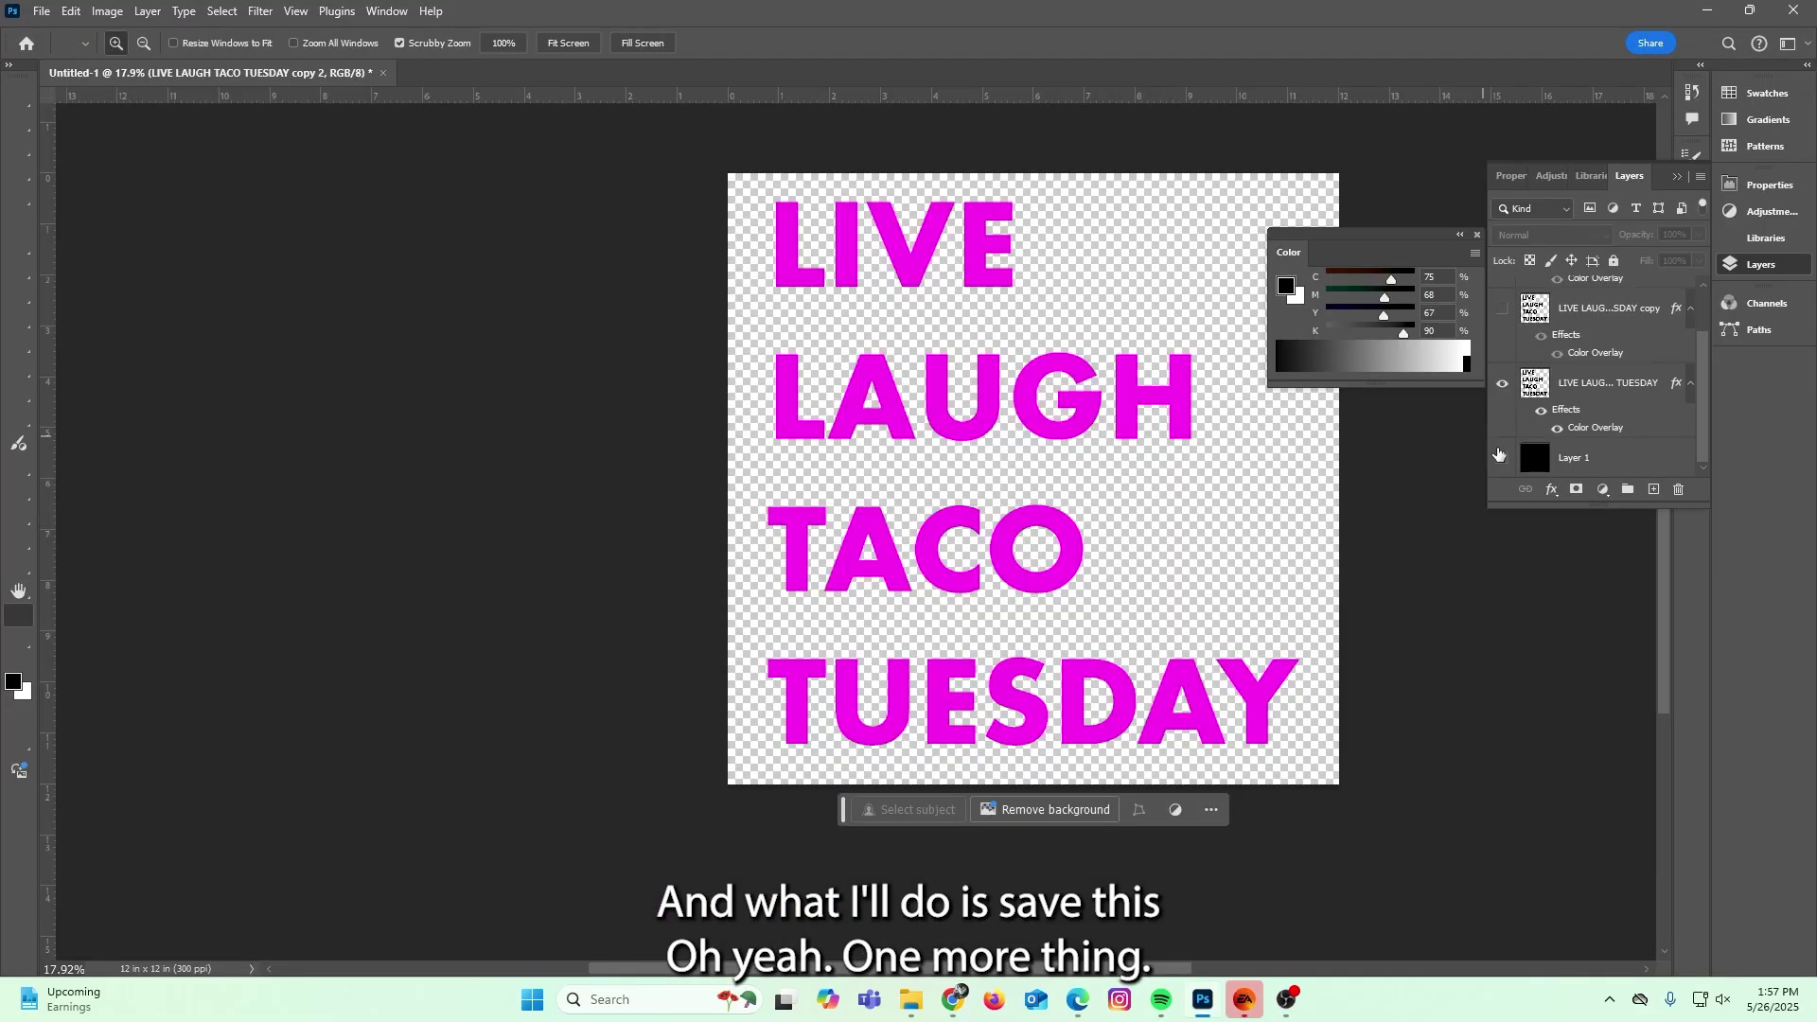
left_click(108, 9)
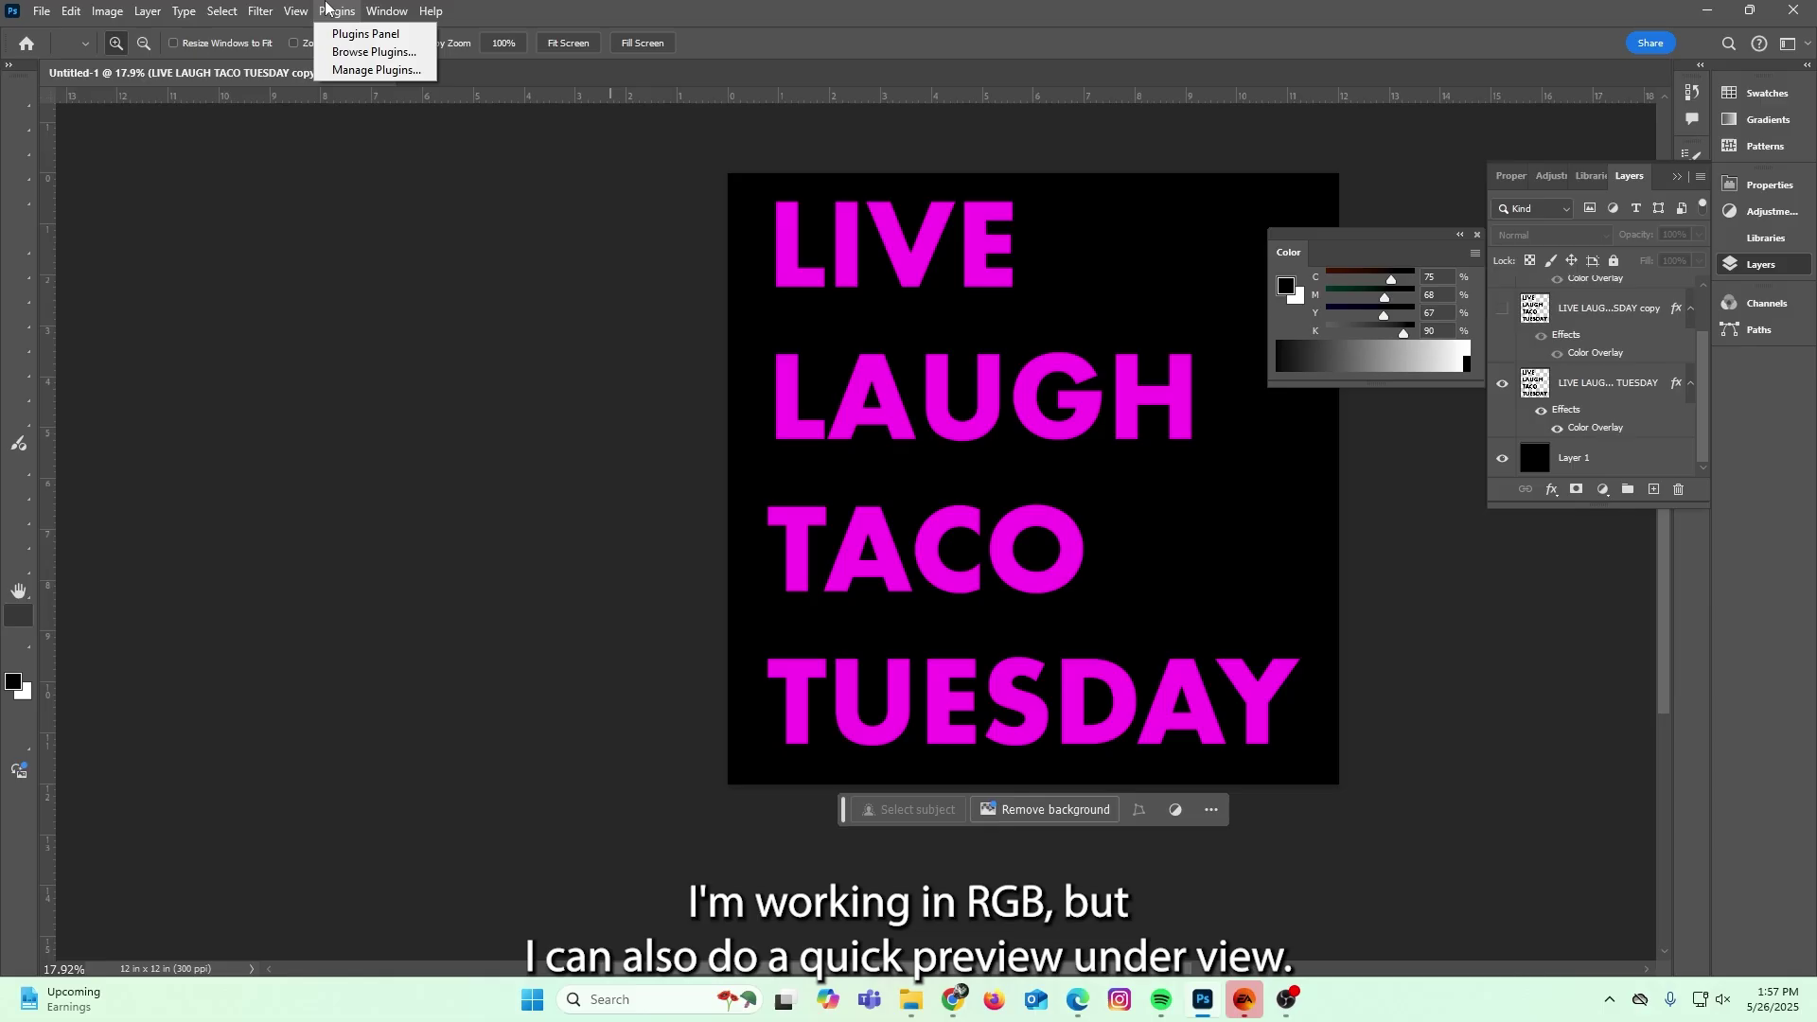
left_click(327, 10)
left_click(301, 10)
mouse_move(327, 35)
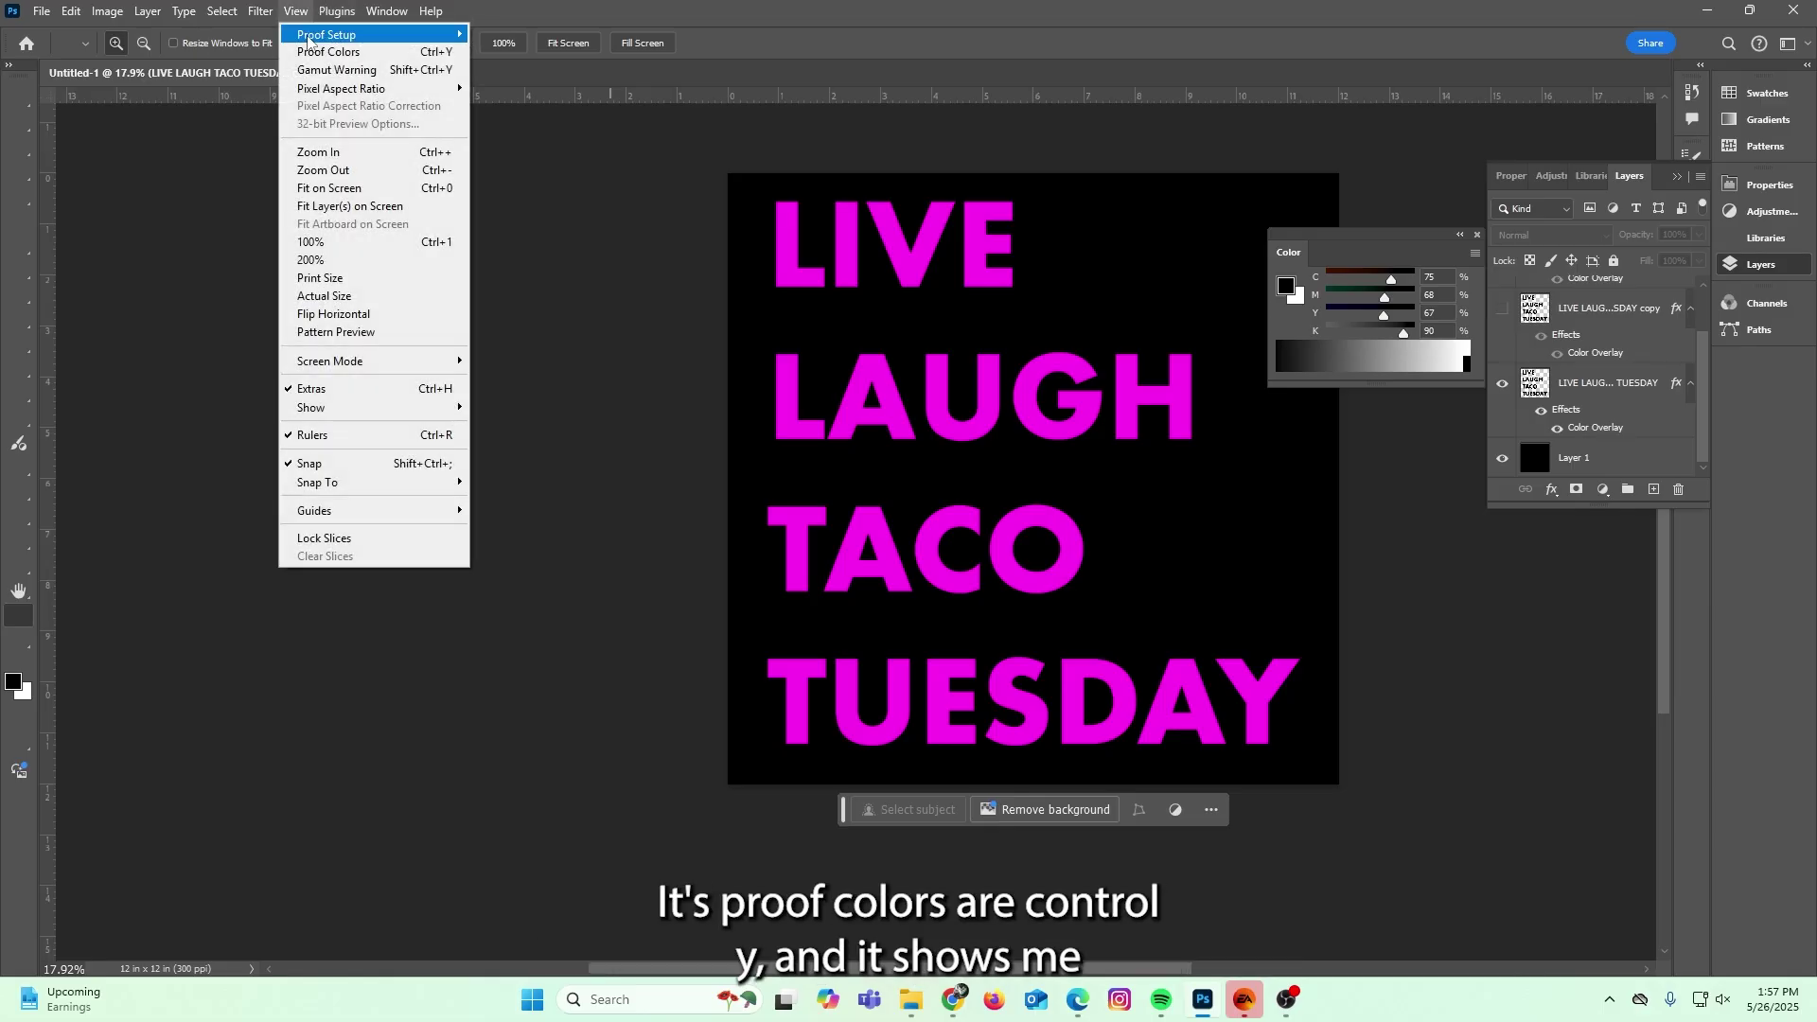
left_click(297, 11)
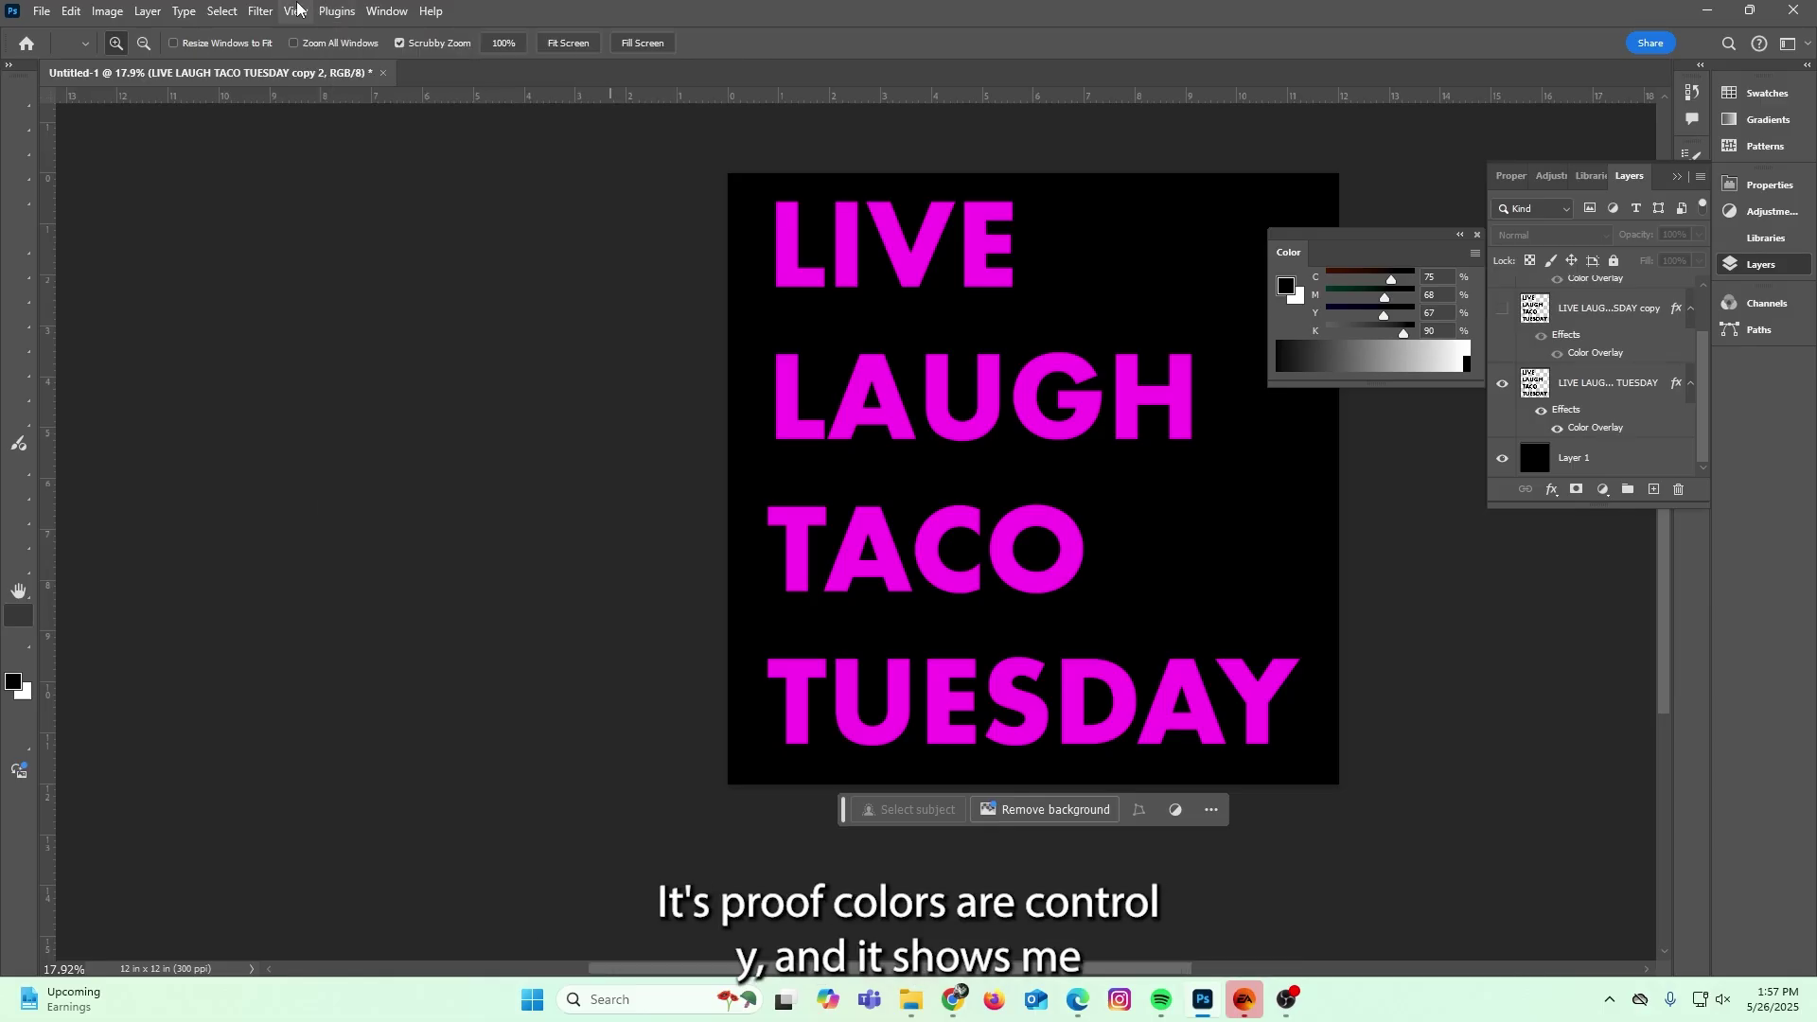
key("ctrl+y")
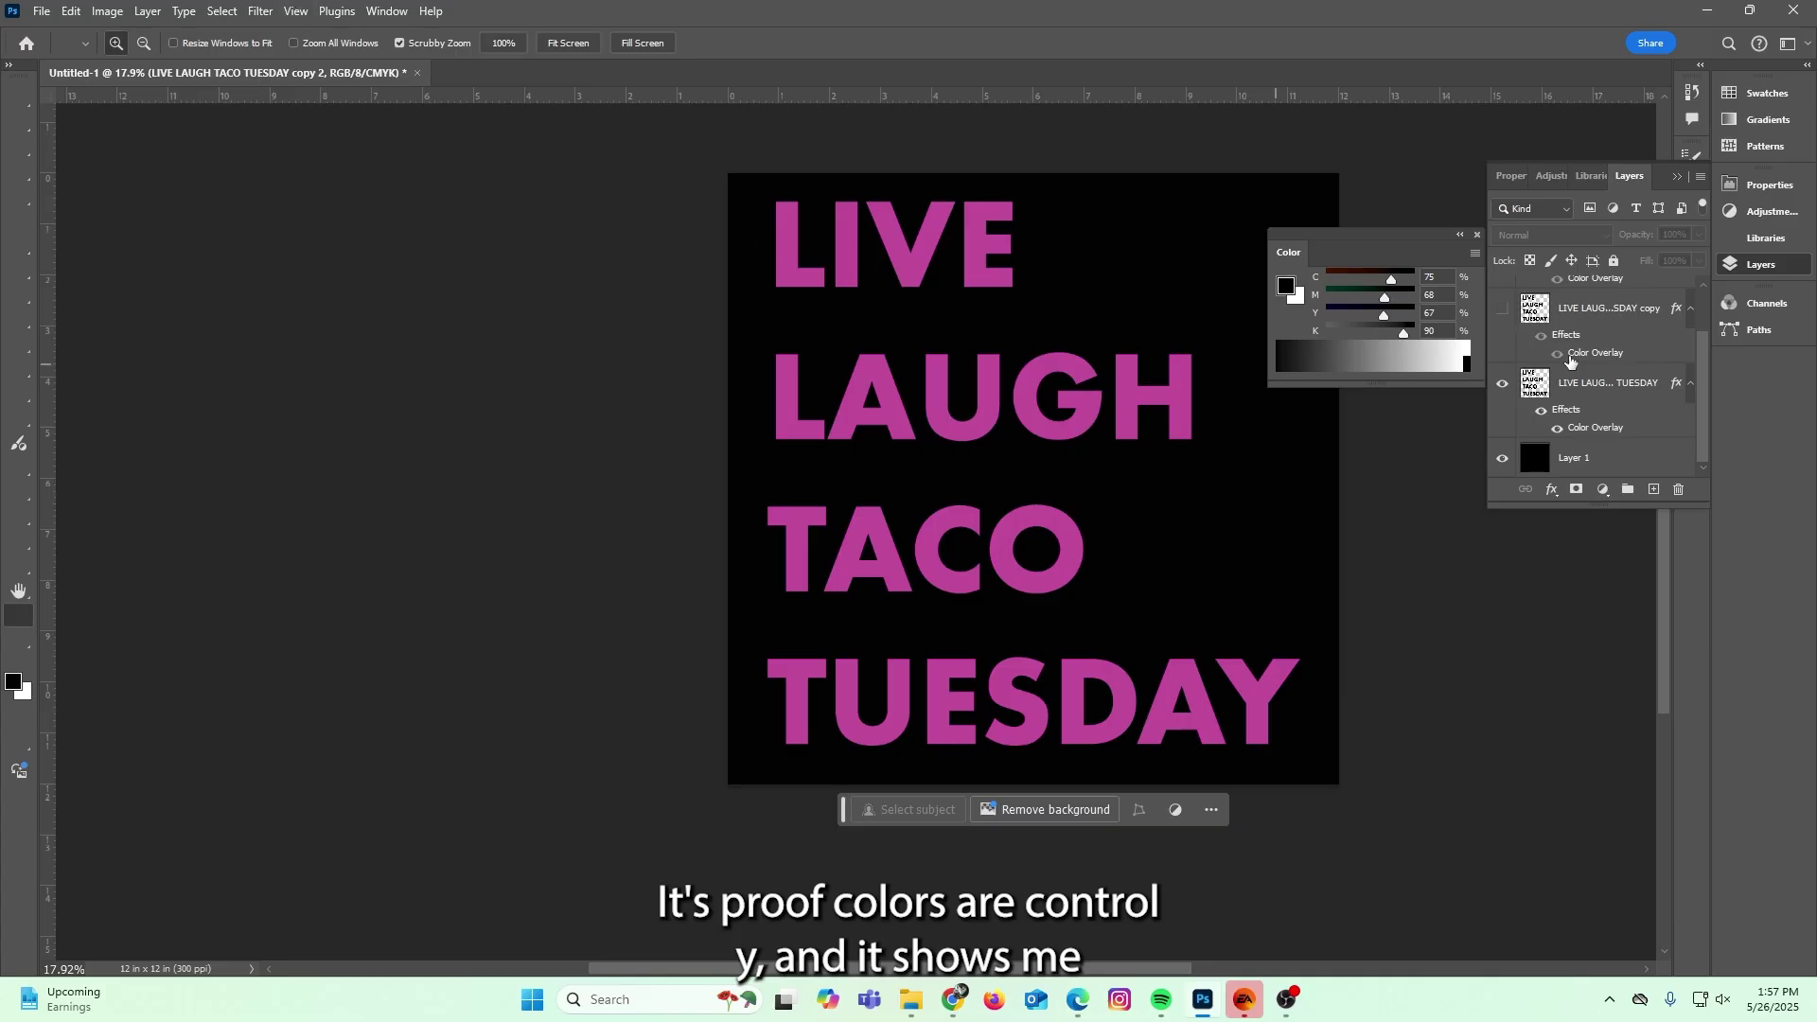
scroll(1503, 390, "up", 1)
left_click(1503, 301)
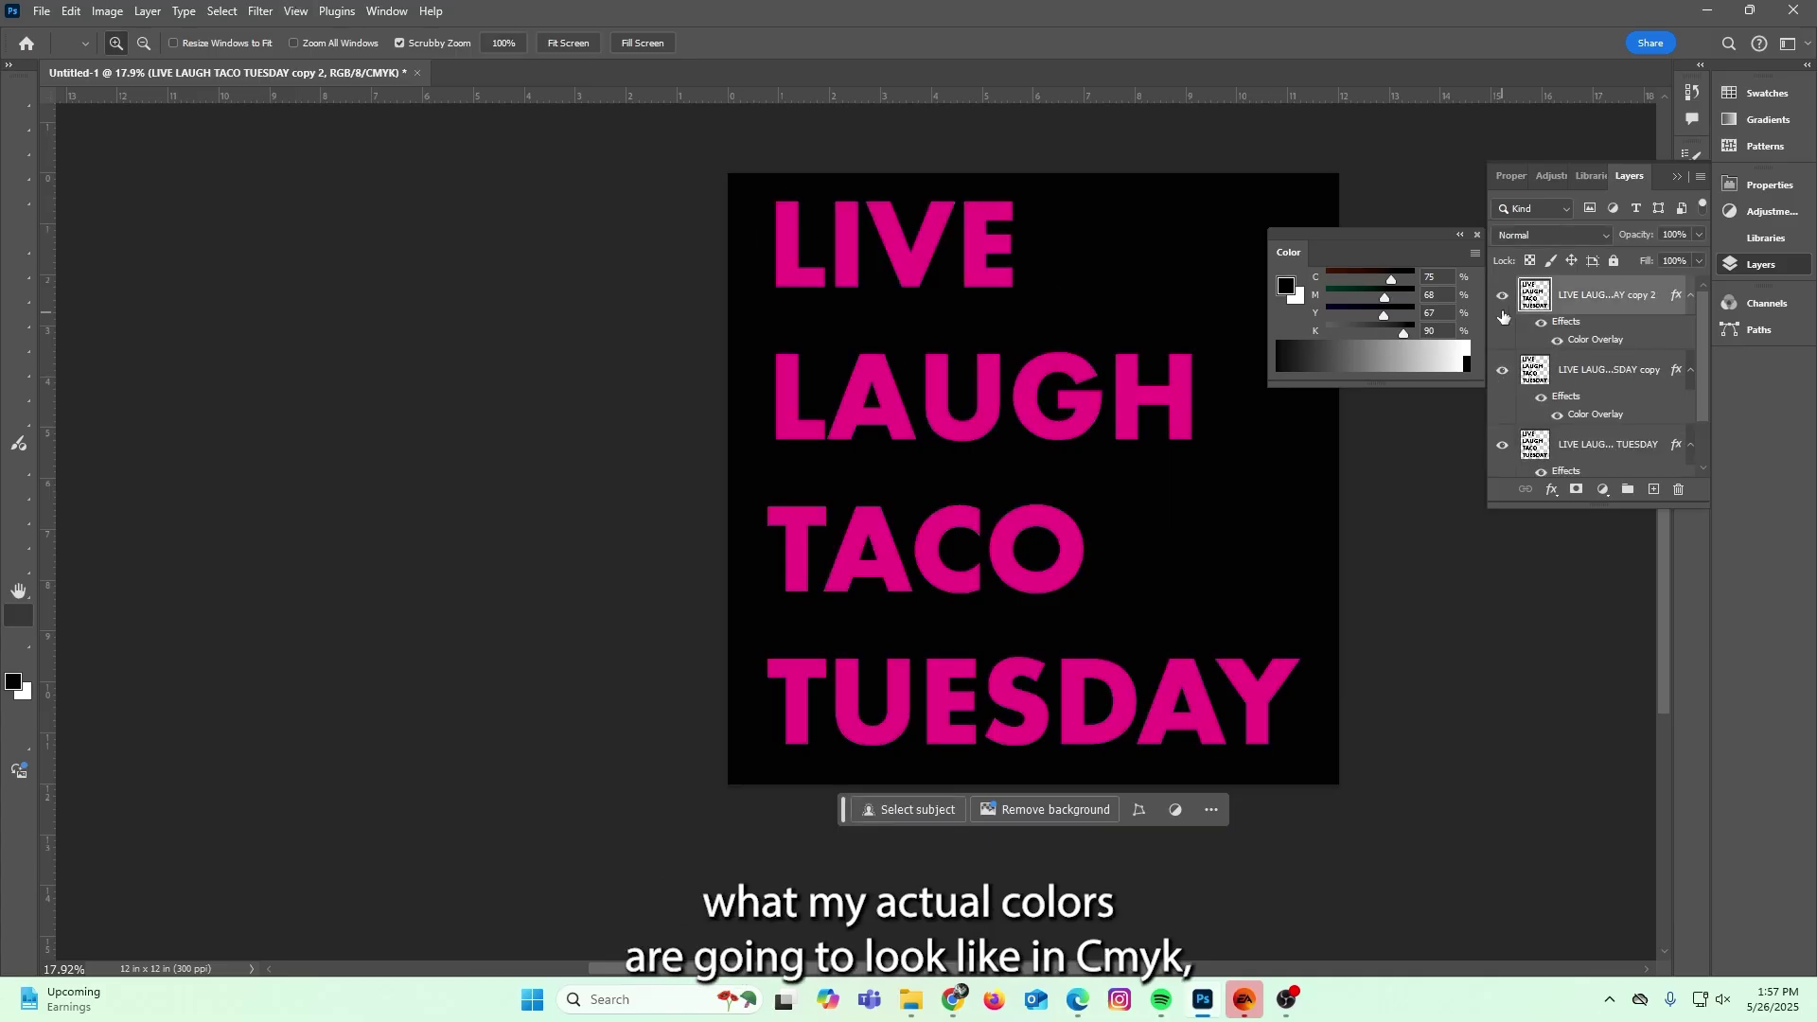
left_click(1503, 302)
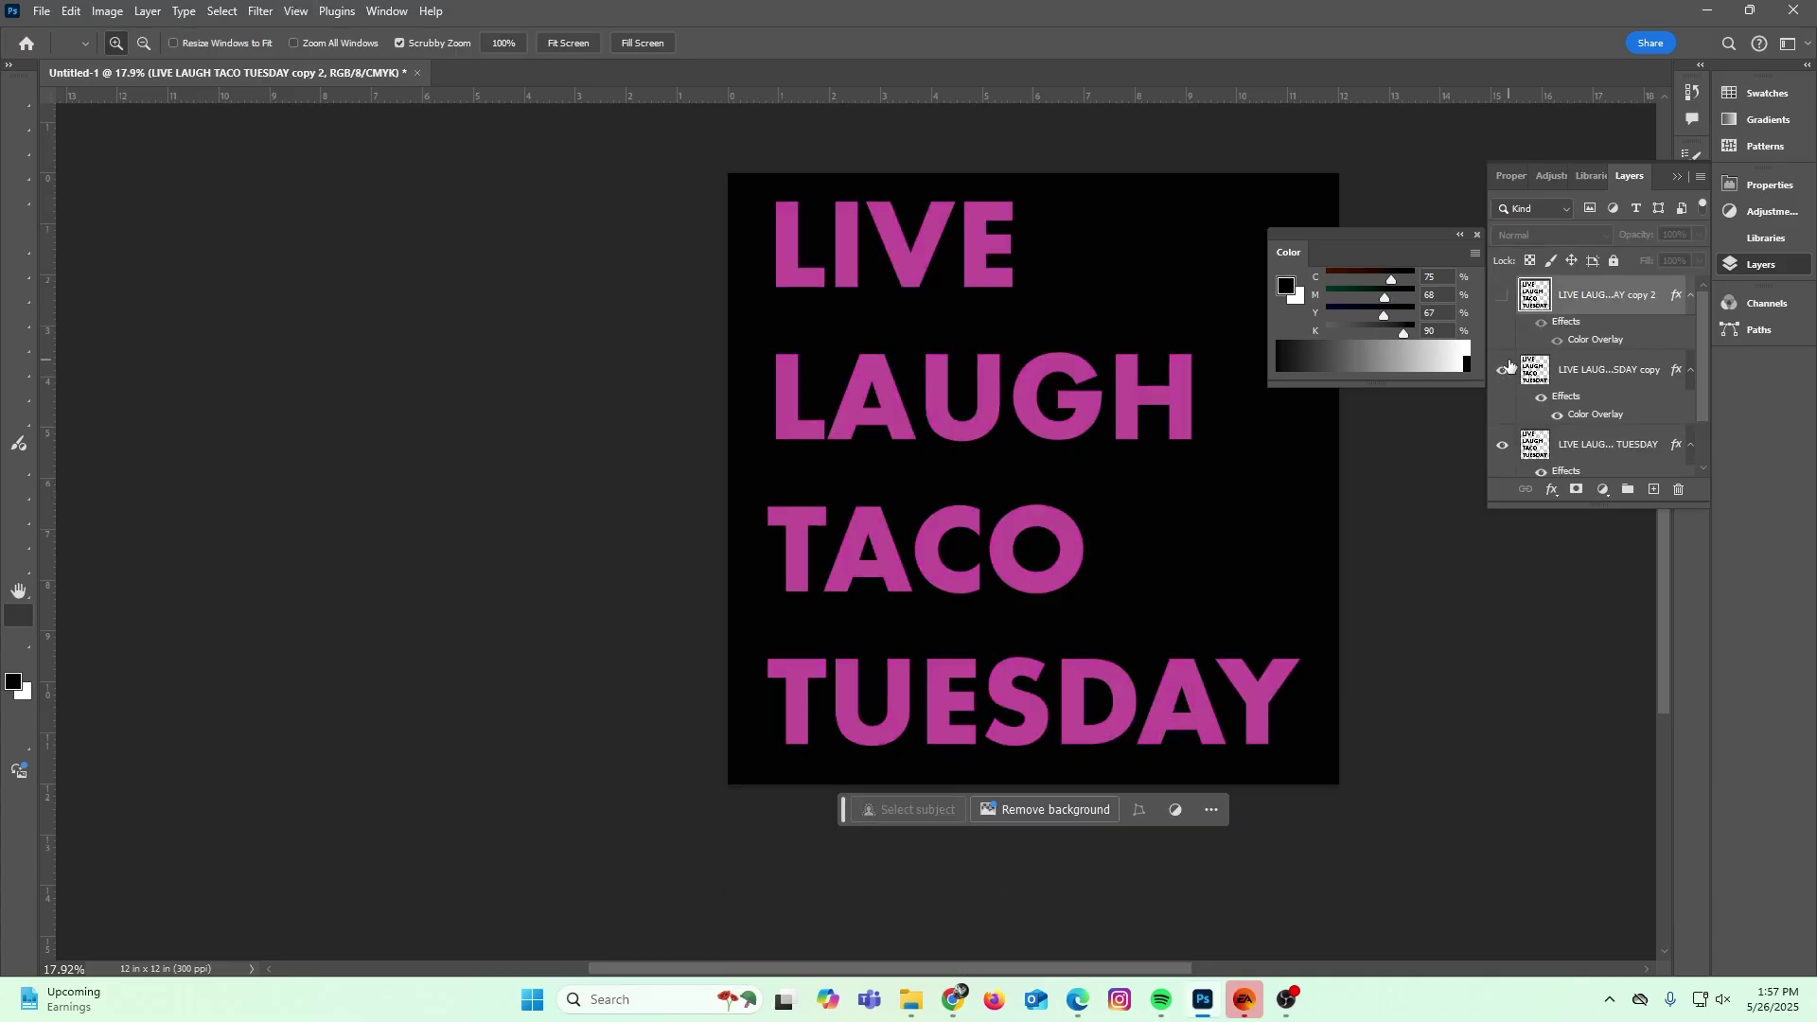
key("ctrl+y")
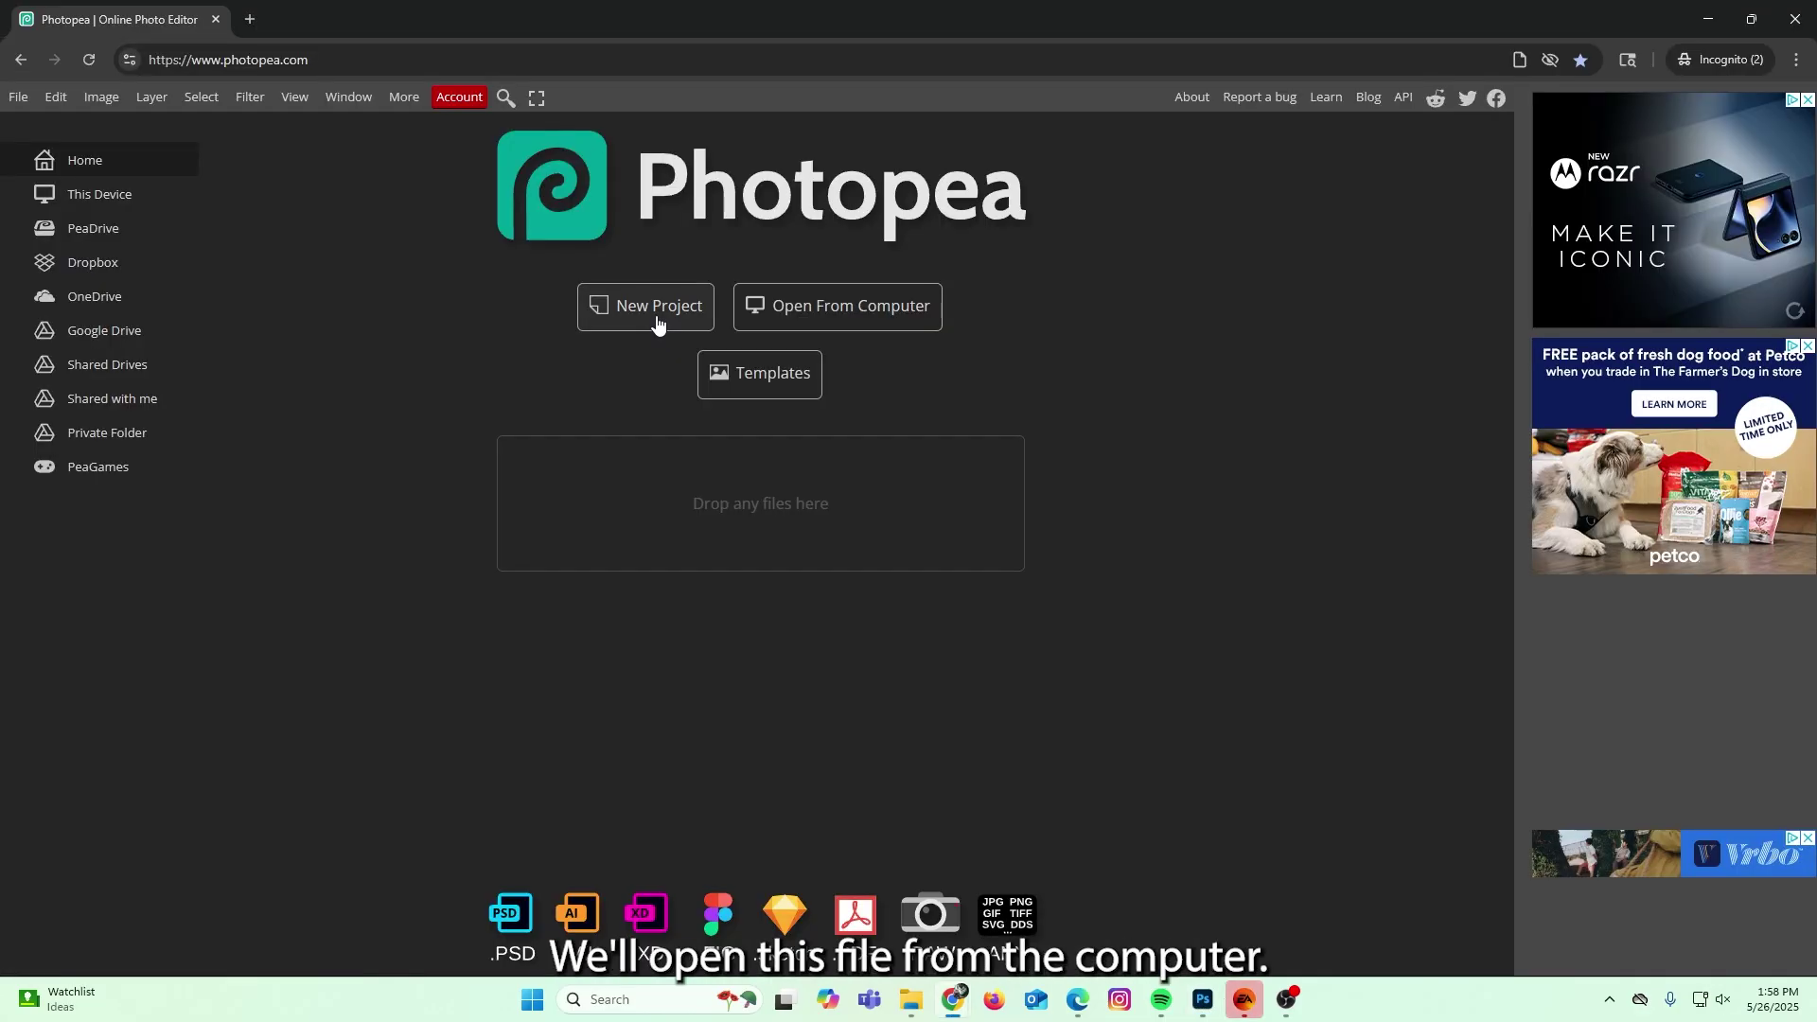
Open LLTT.png from the computer in Photopea.
left_click(835, 322)
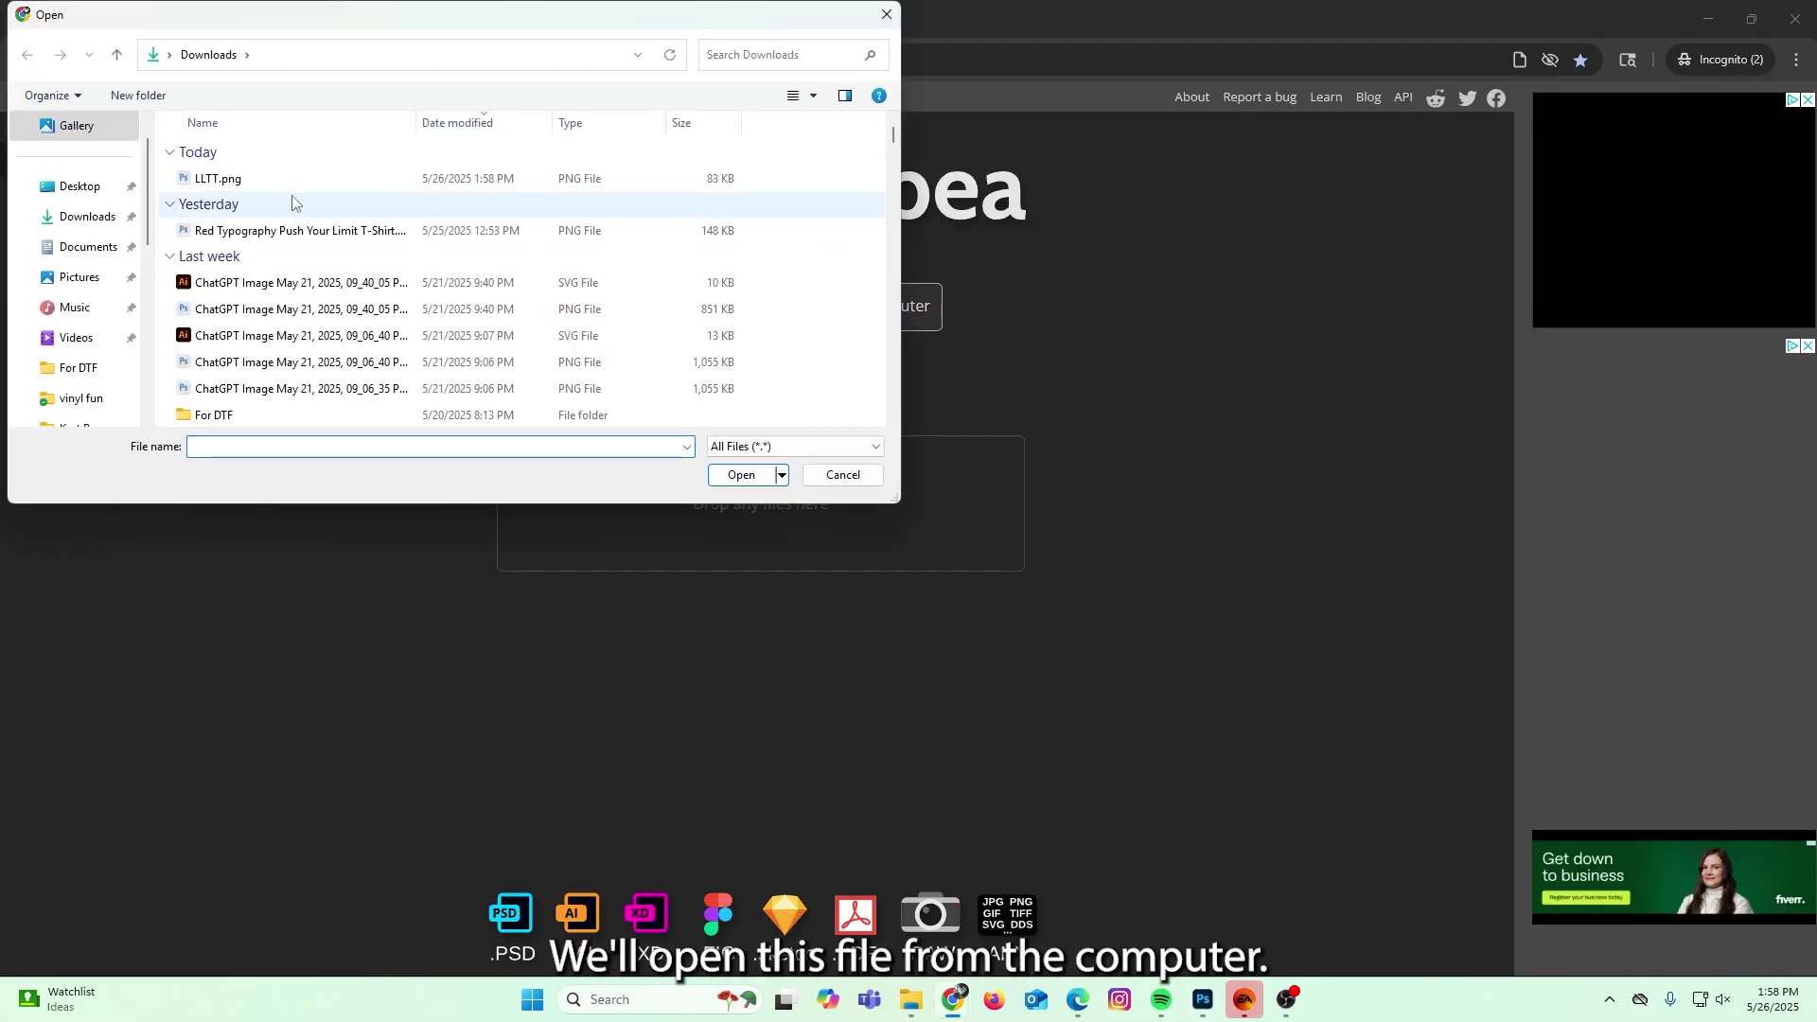
double_click(227, 175)
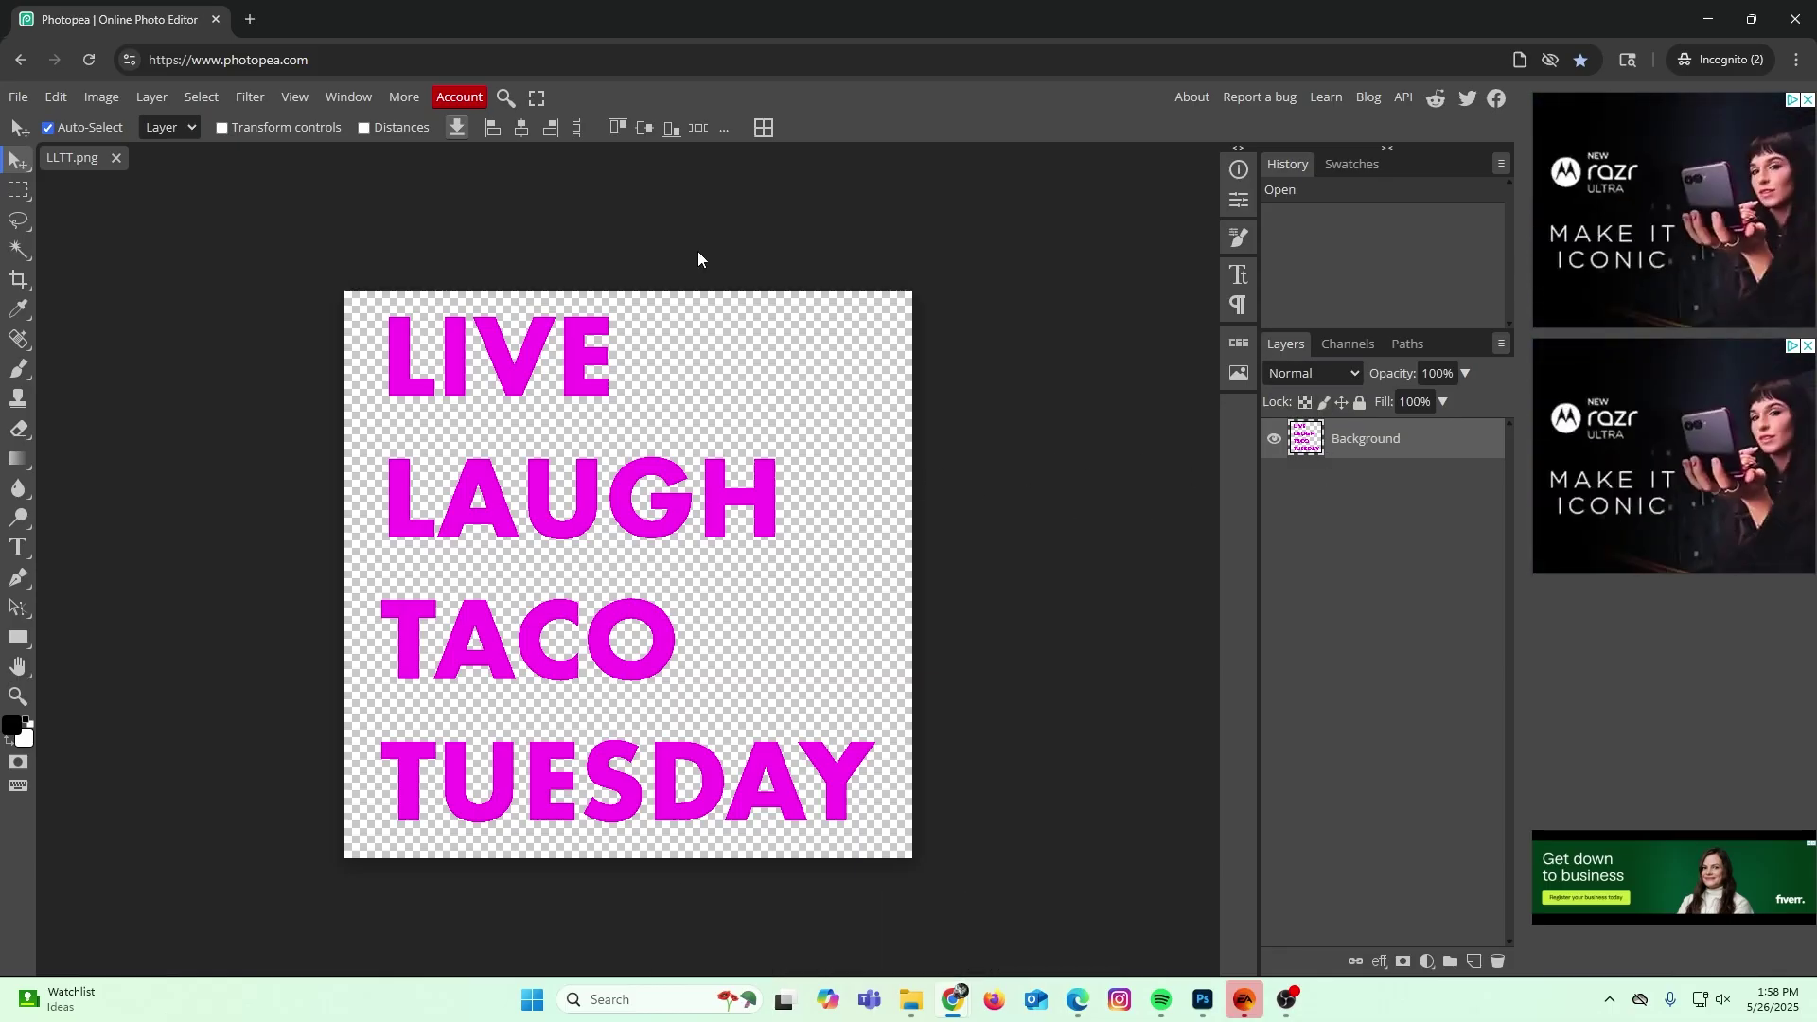
left_click(346, 104)
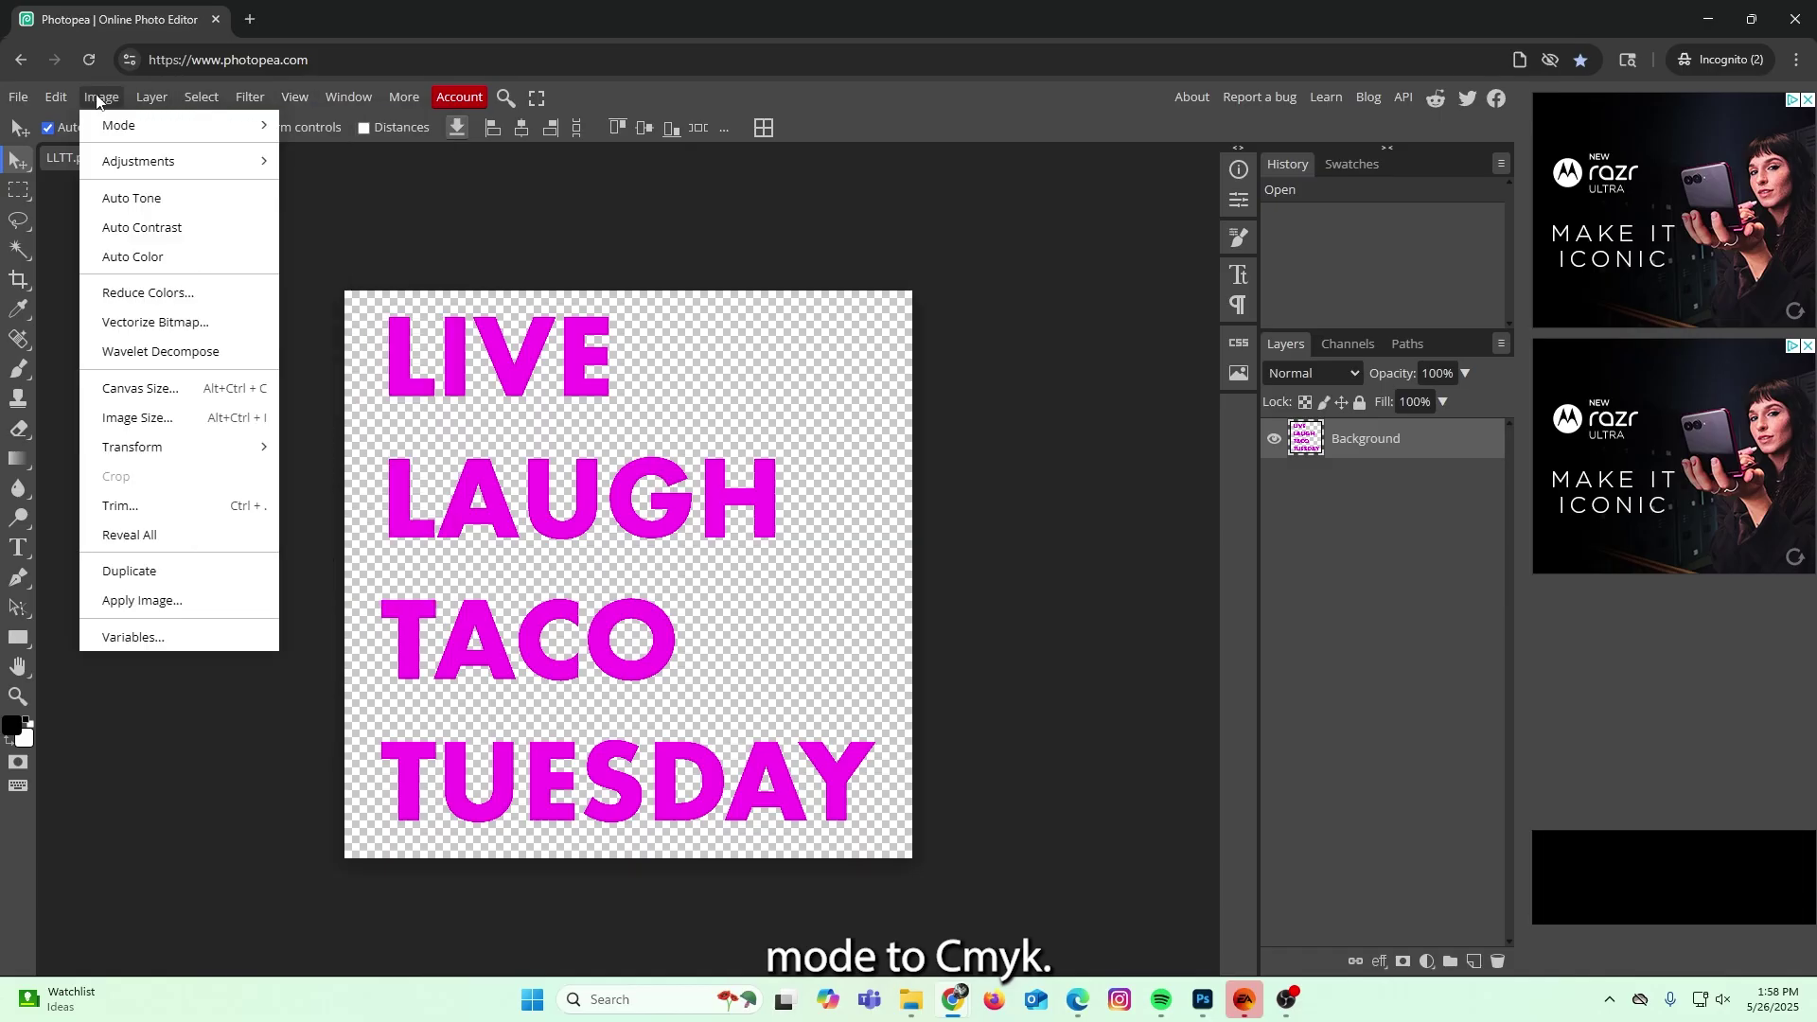
mouse_move(119, 125)
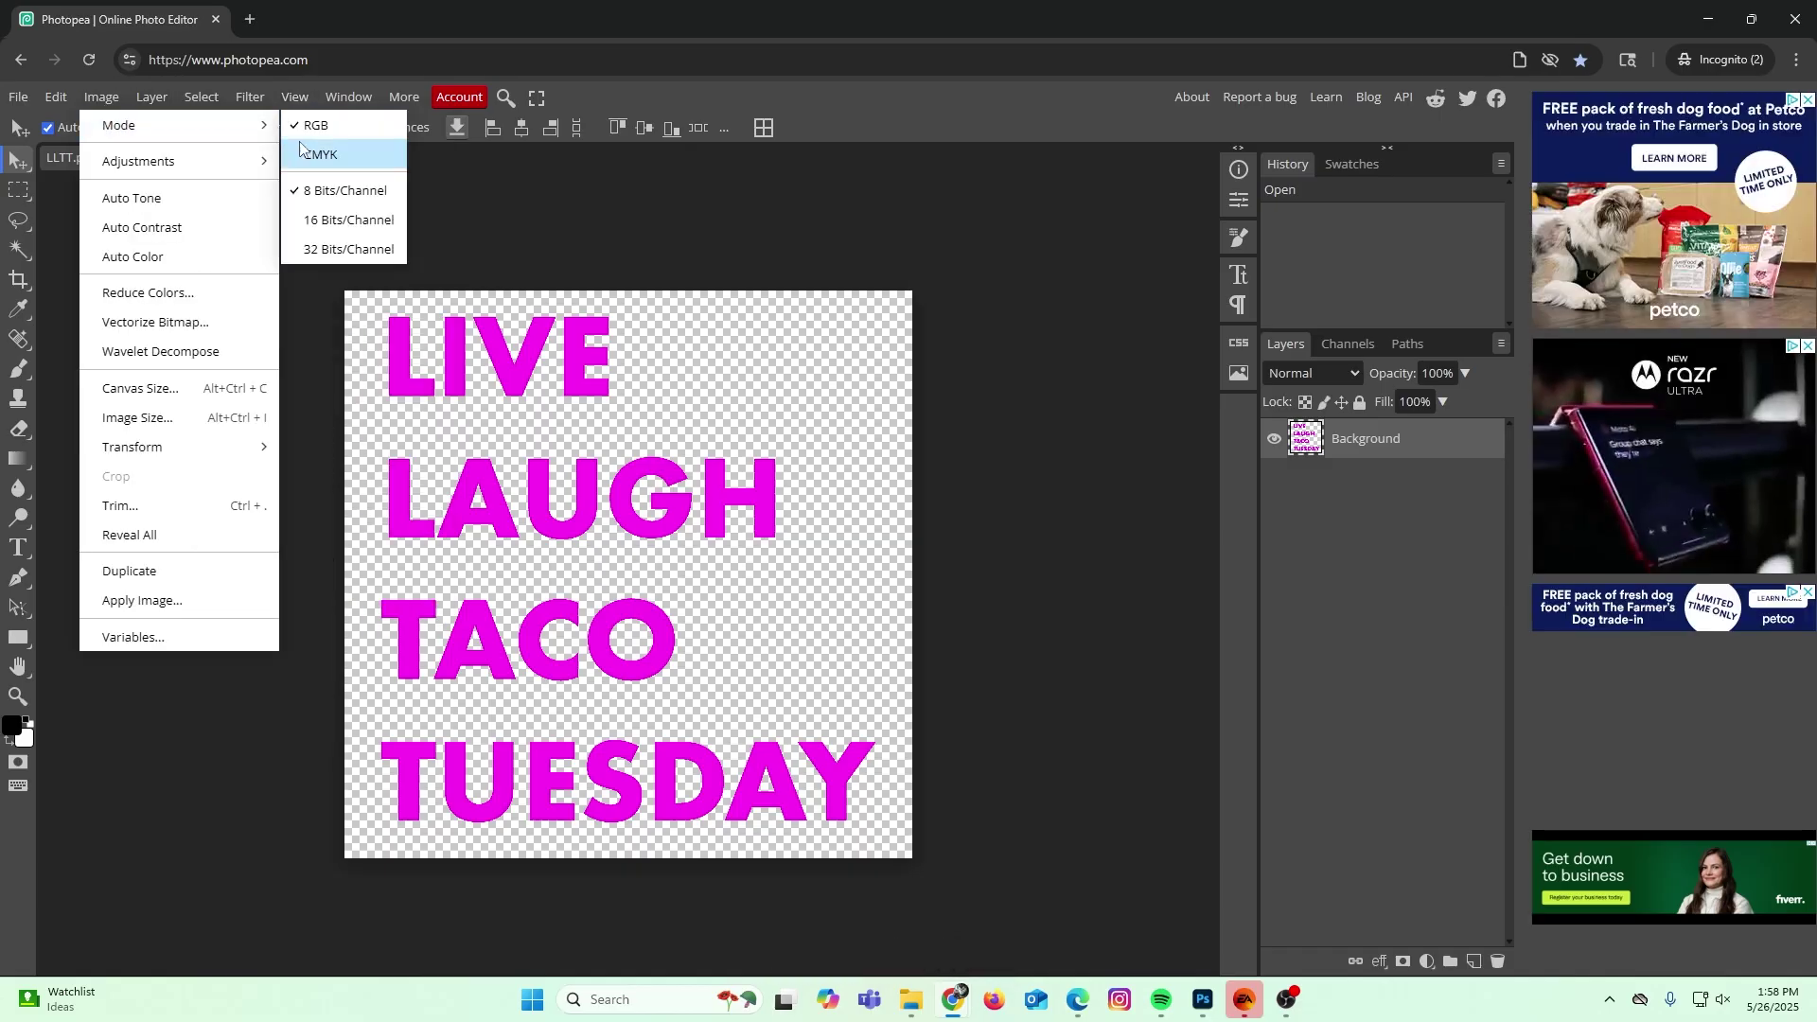
Try converting the image to CMYK mode, then undo the conversion.
left_click(300, 153)
key("z")
scroll(568, 412, "up", 3)
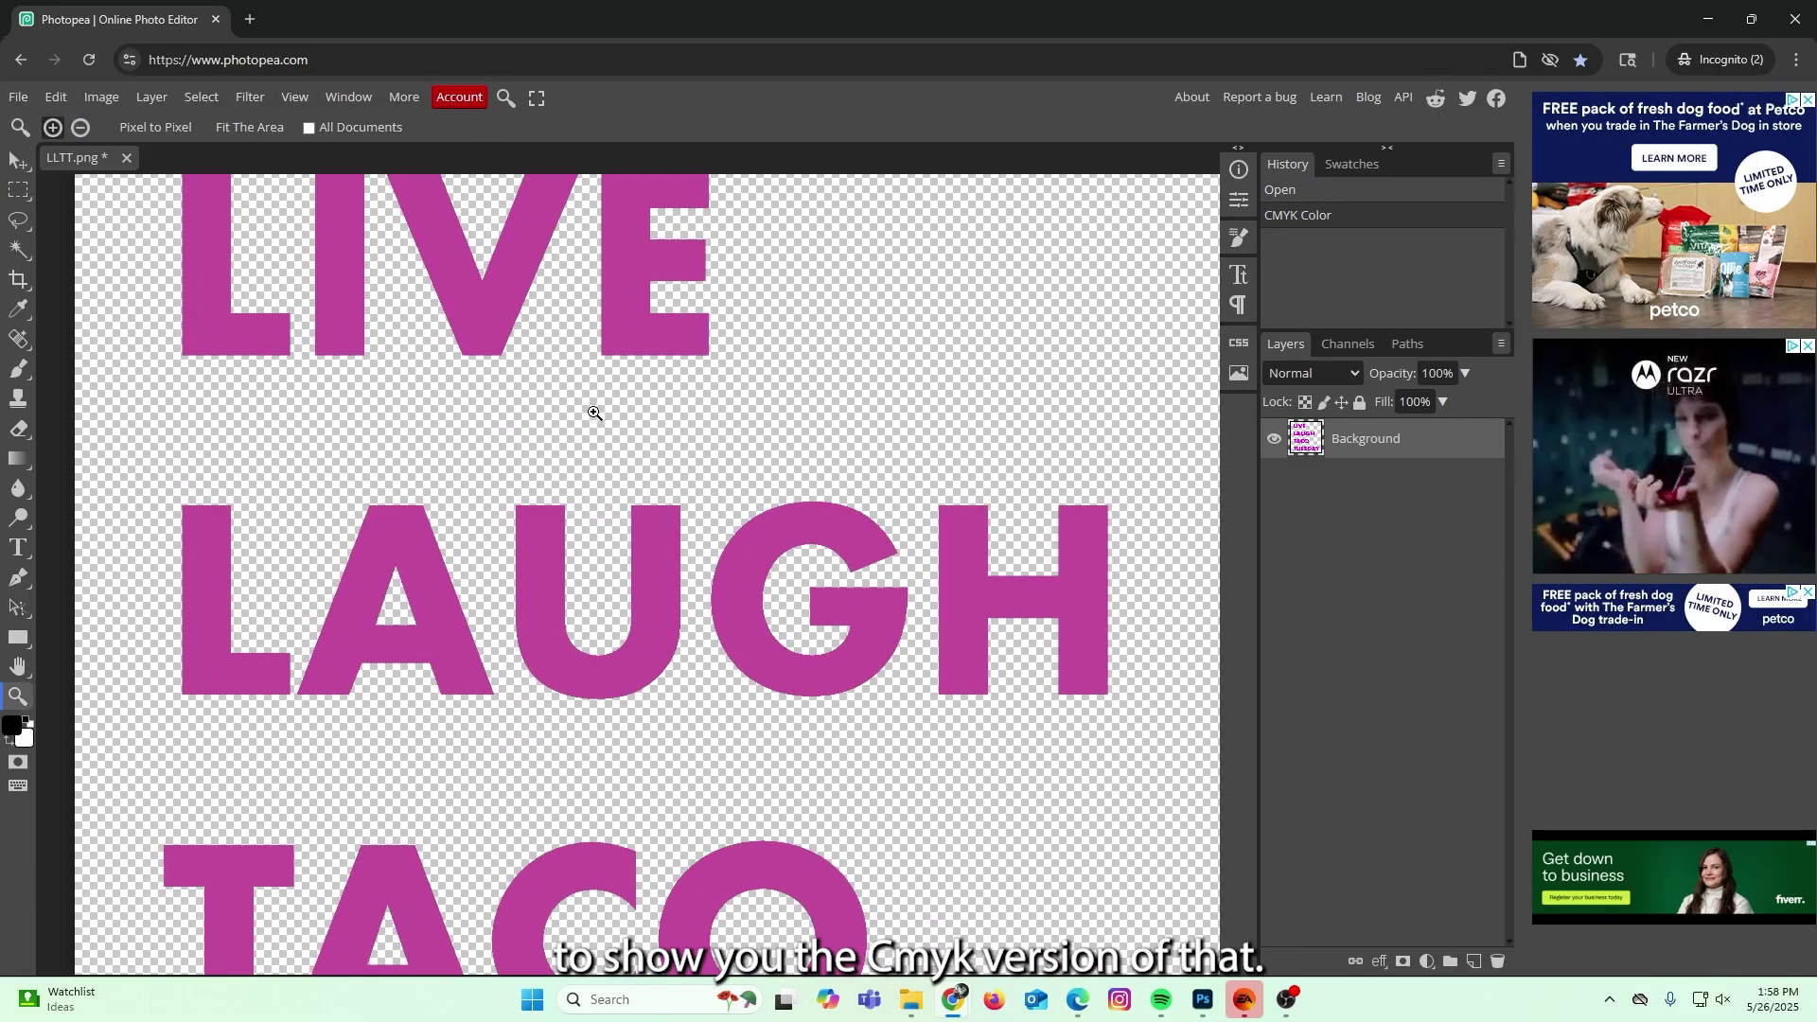
scroll(568, 398, "down", 3)
key("ctrl+z")
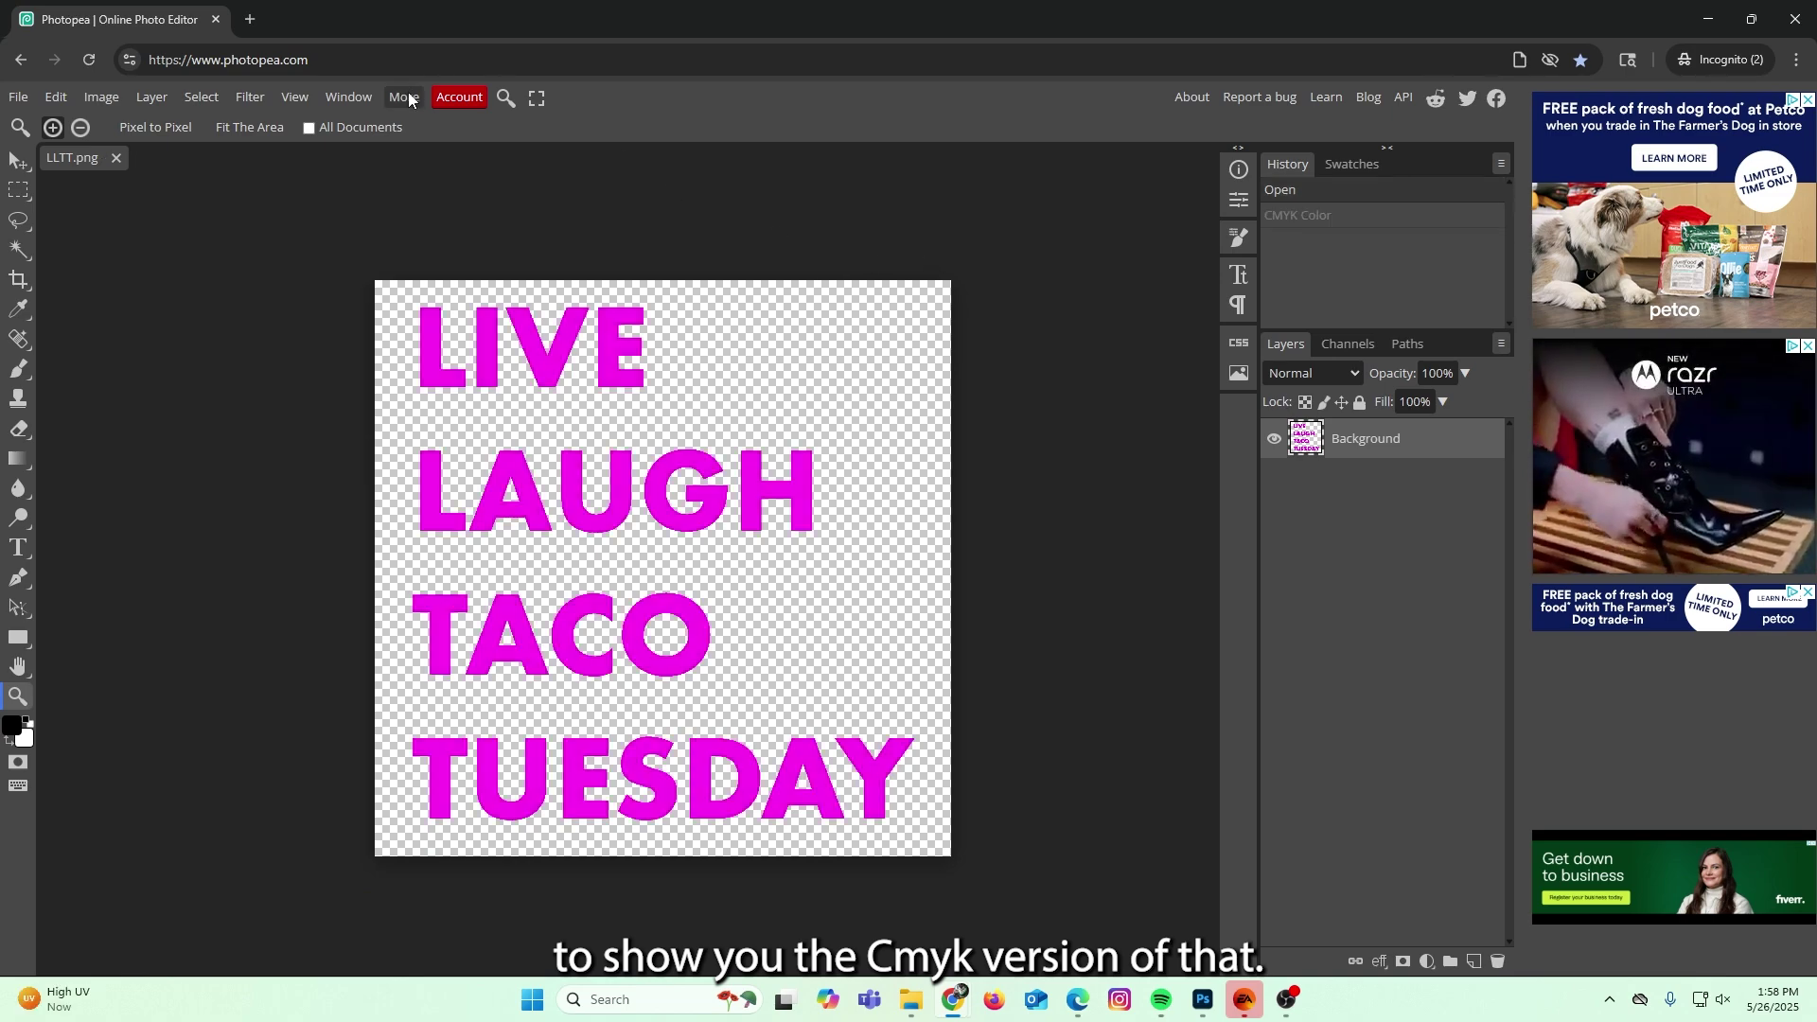
Show the Color panel and set the foreground colour to red.
left_click(348, 97)
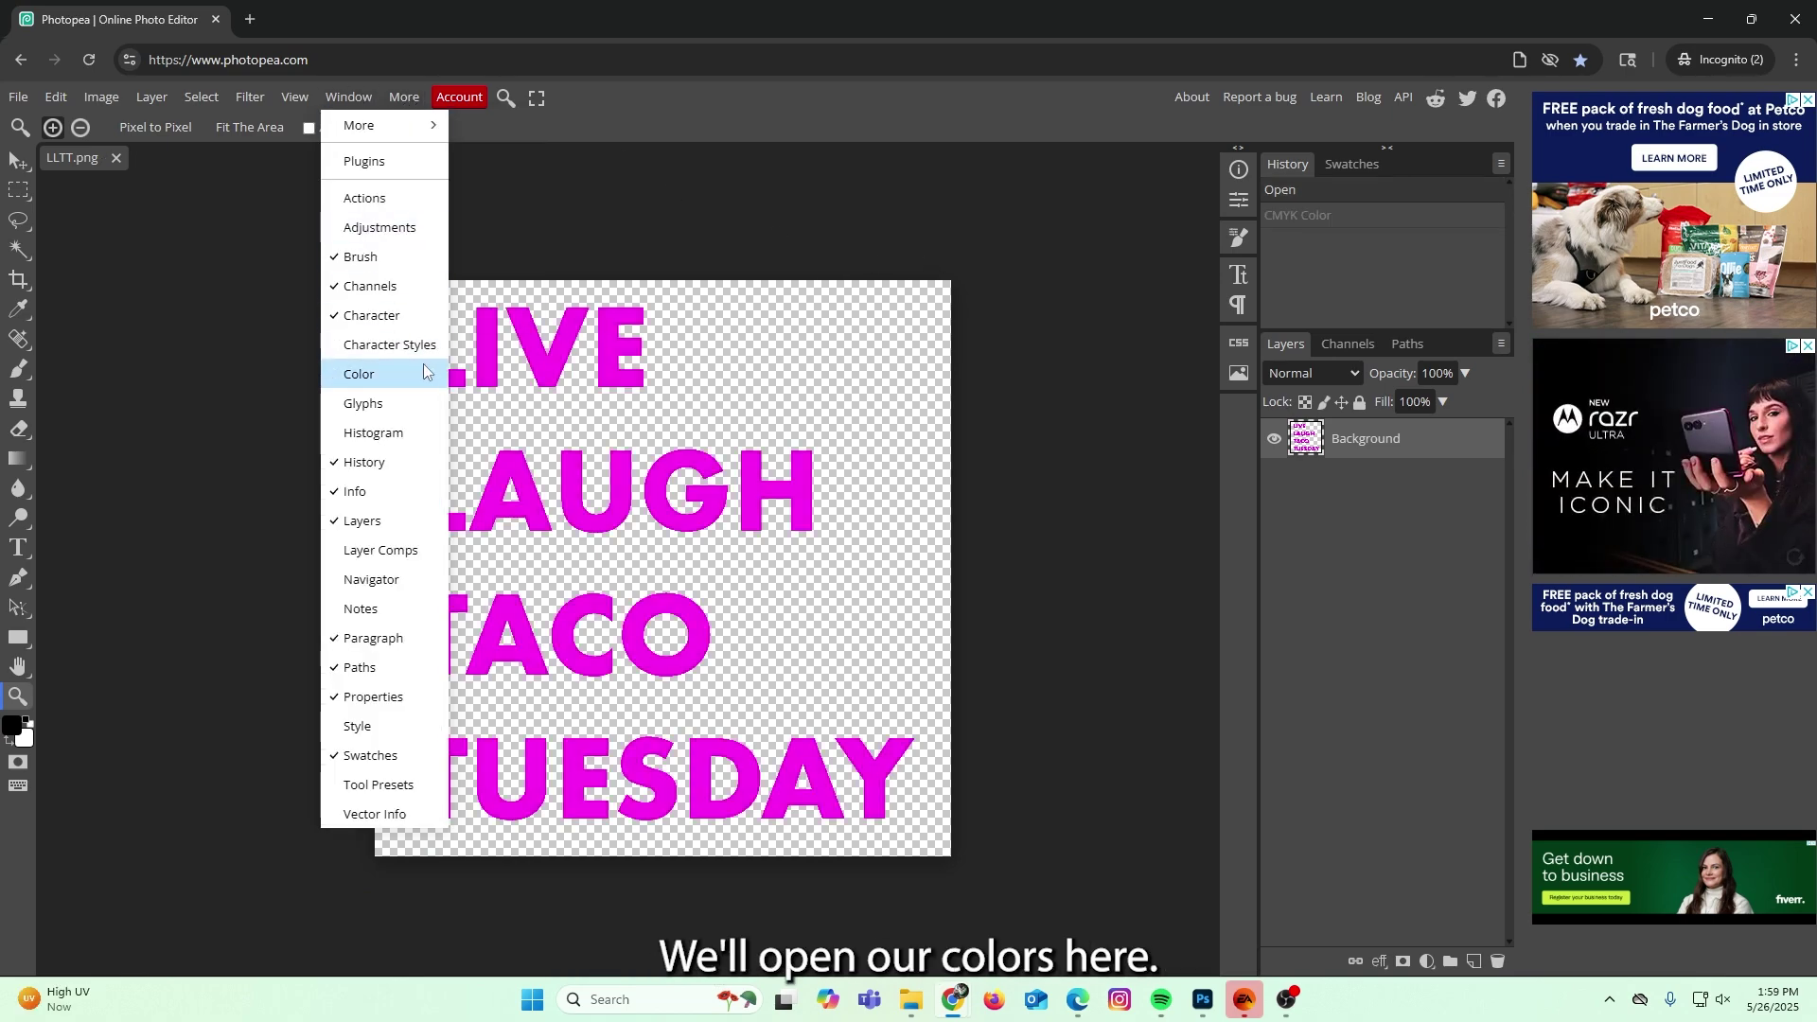
left_click(427, 370)
left_click(1352, 163)
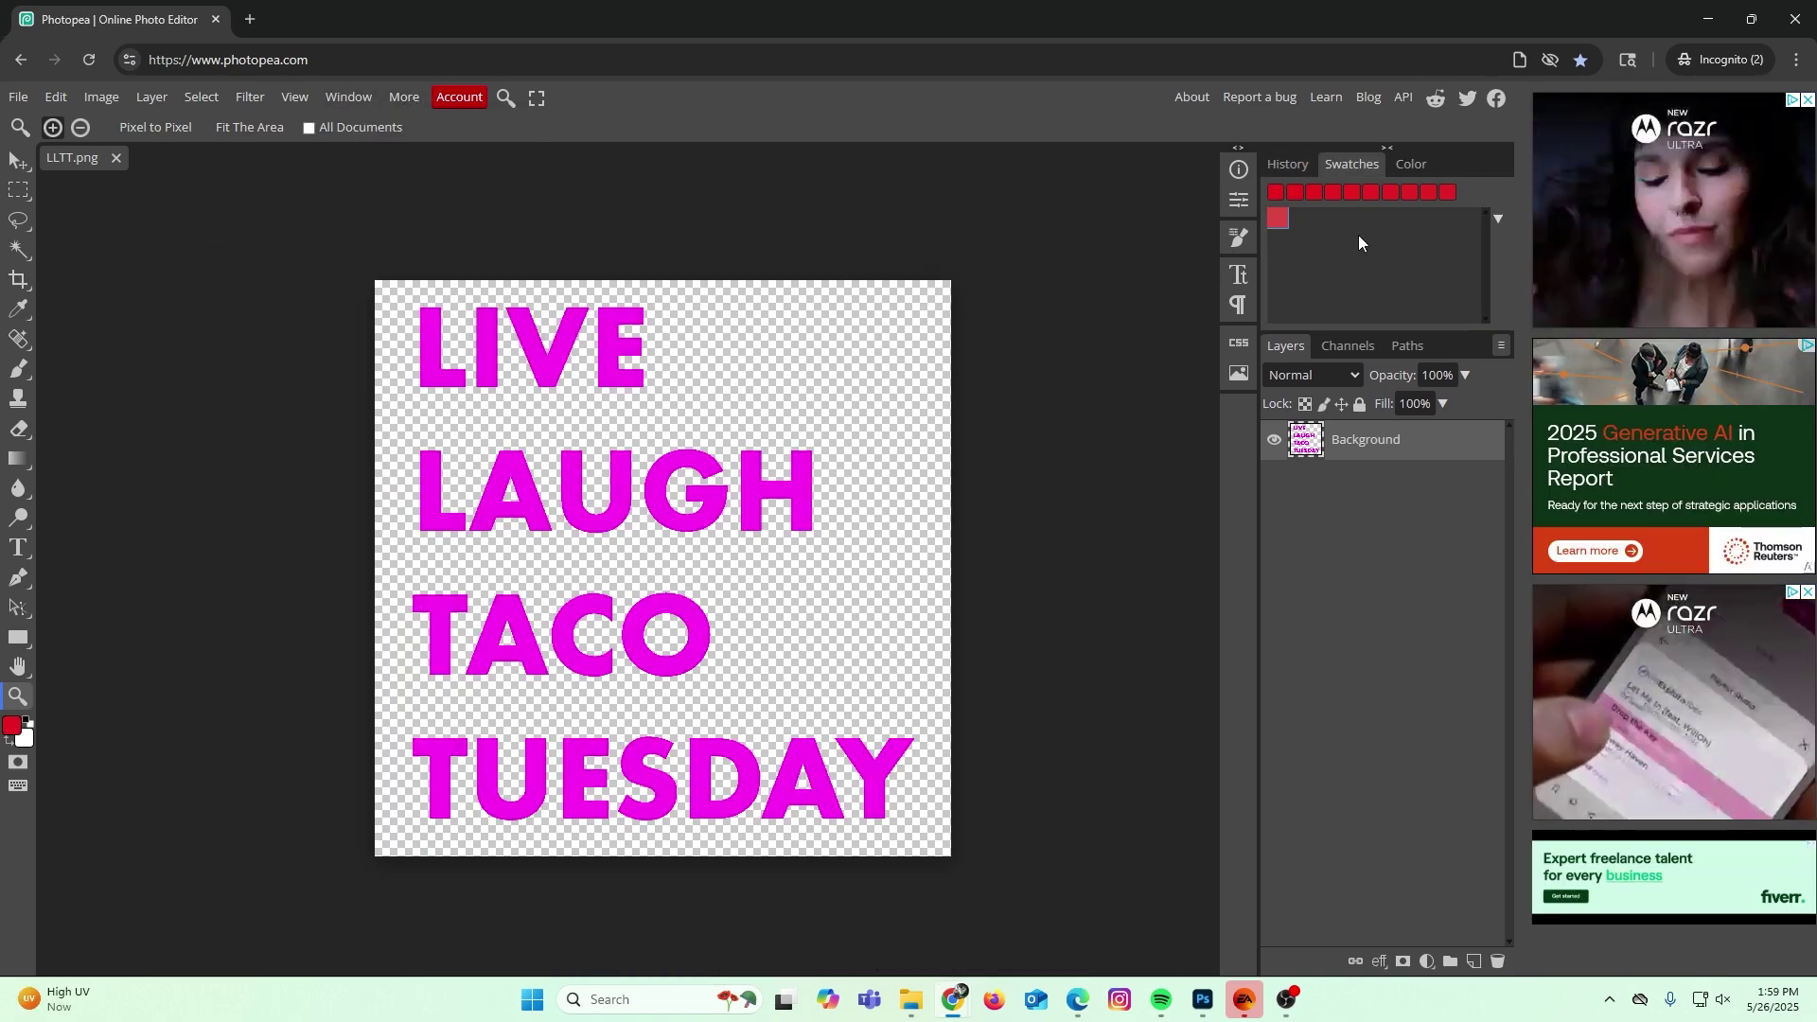
left_click(1410, 163)
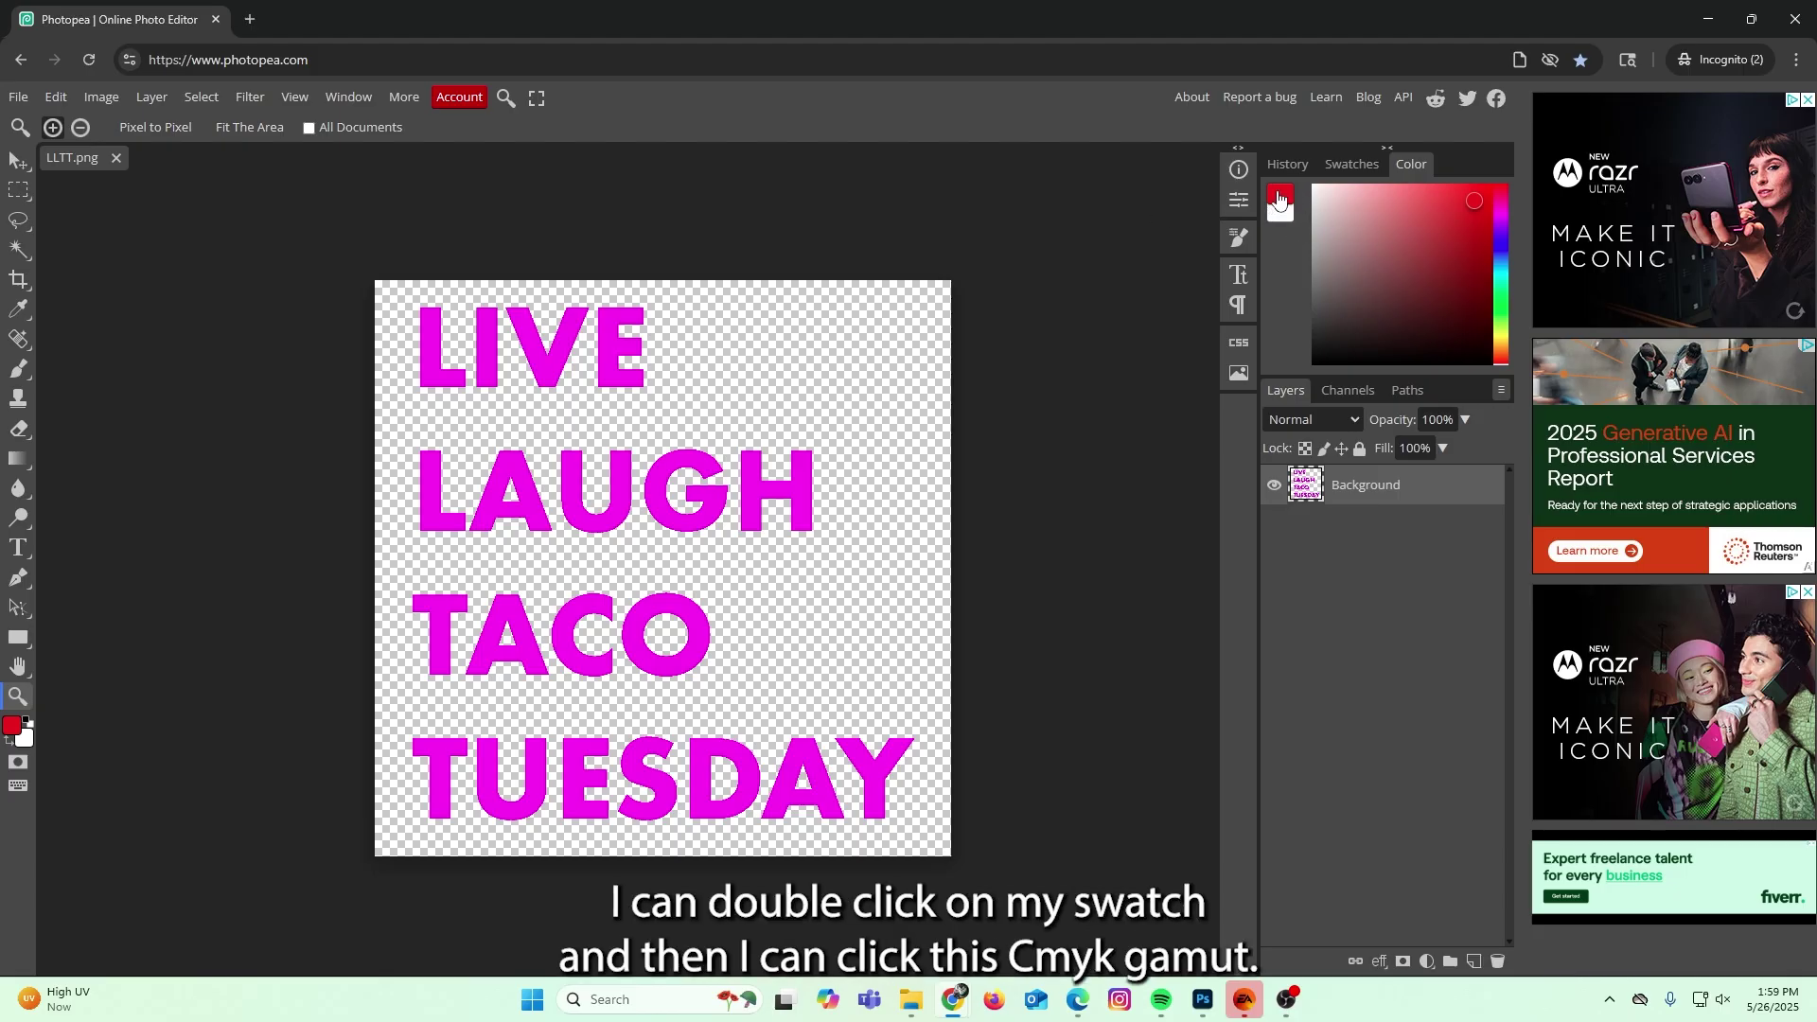
Open the foreground colour picker and toggle its CMYK gamut warning.
double_click(1279, 200)
left_click_drag(520, 247, 1055, 245)
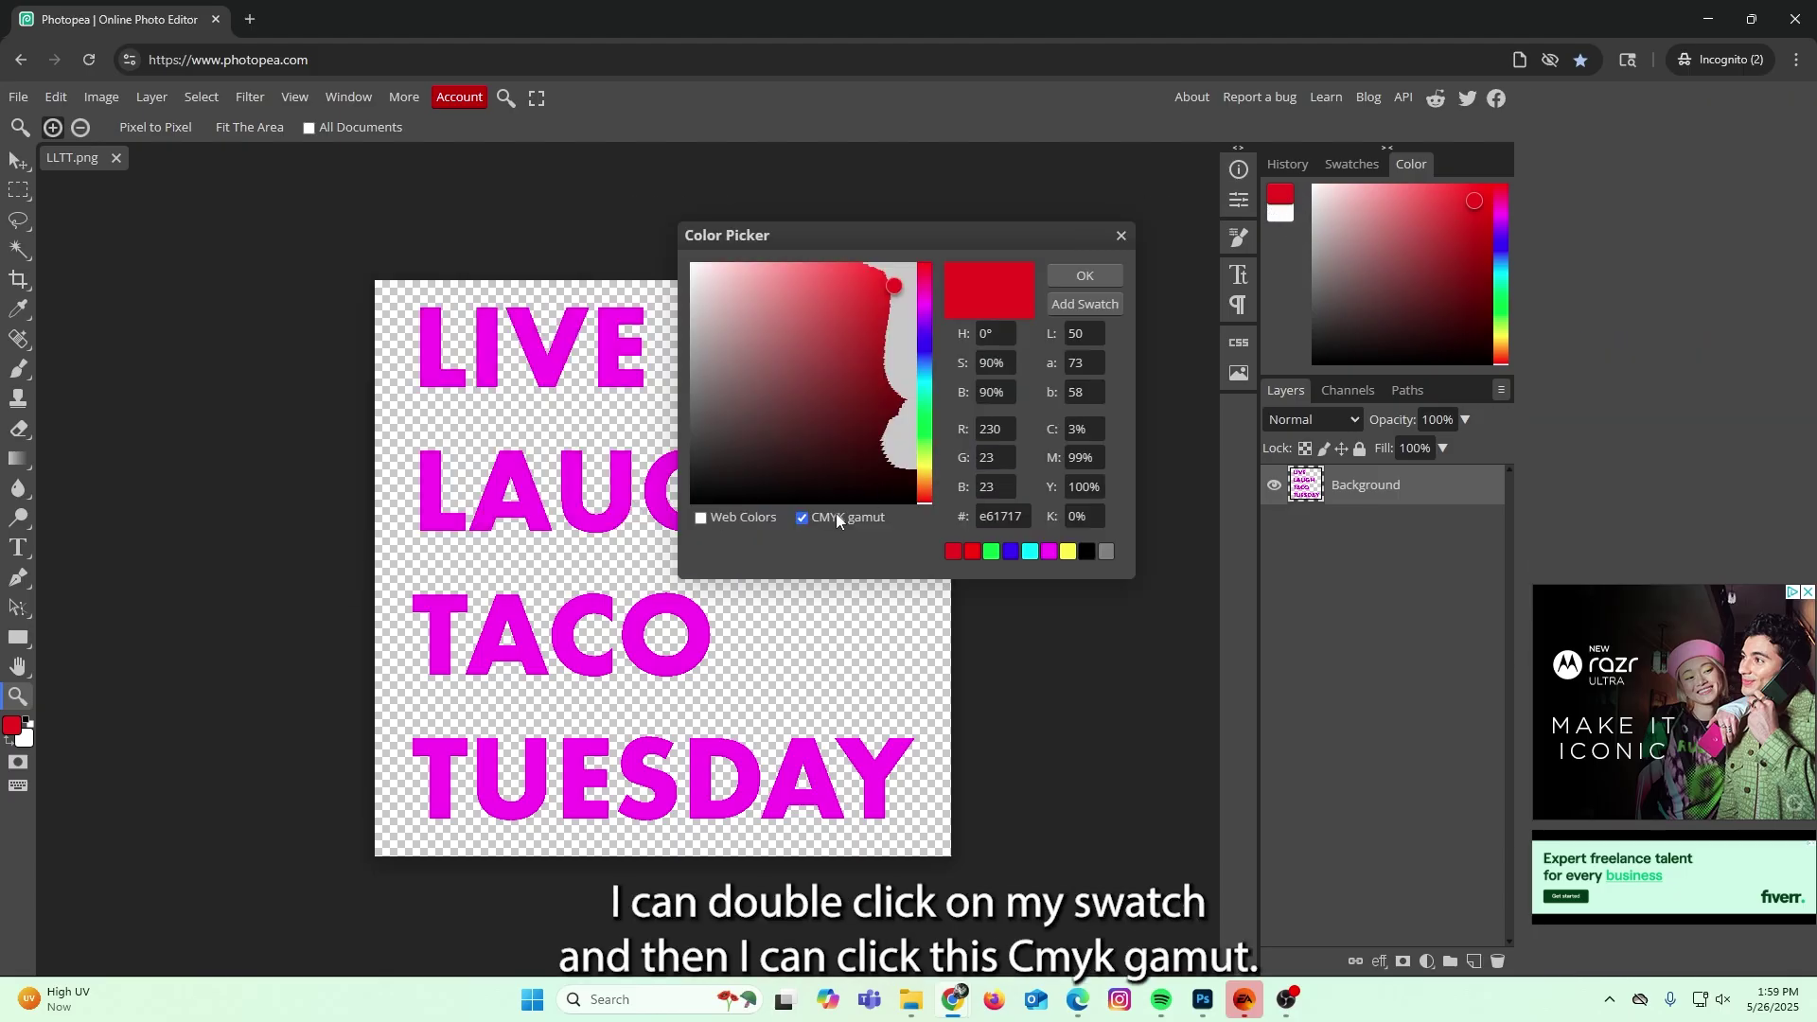
left_click(802, 519)
left_click(803, 518)
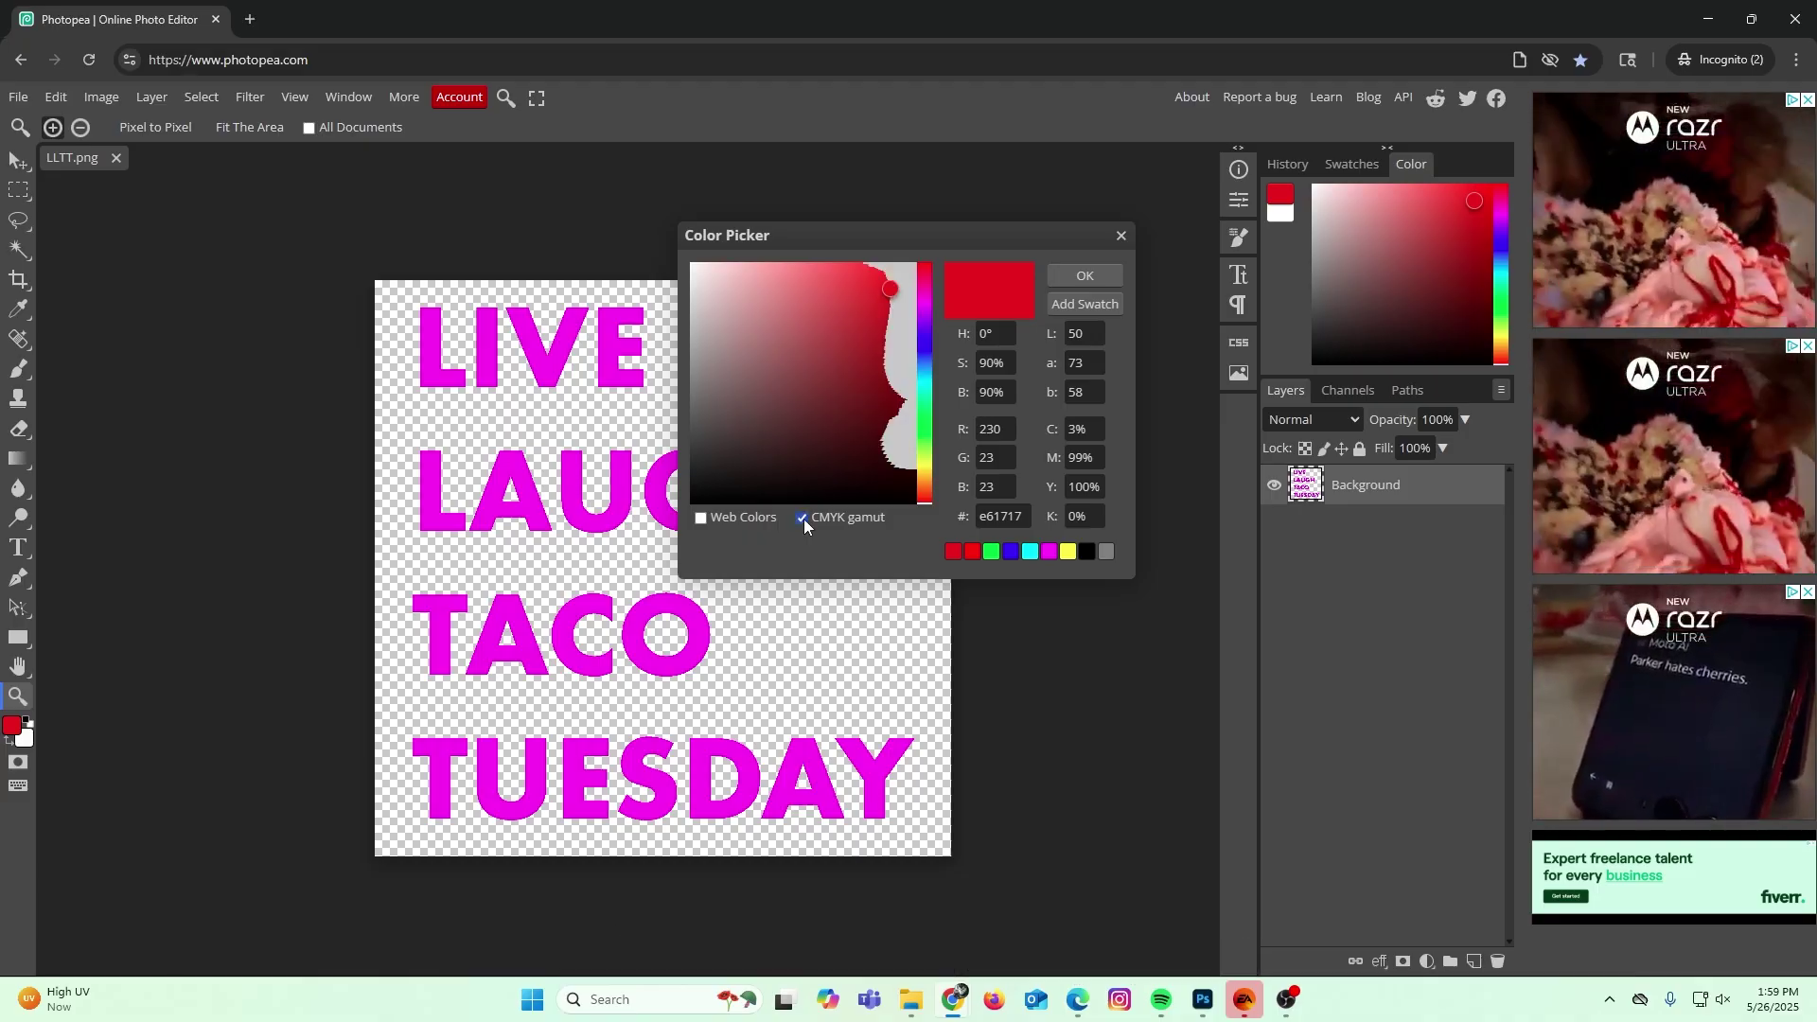
Choose teal 2e9eaf within the printable range and add it as a swatch.
left_click(871, 363)
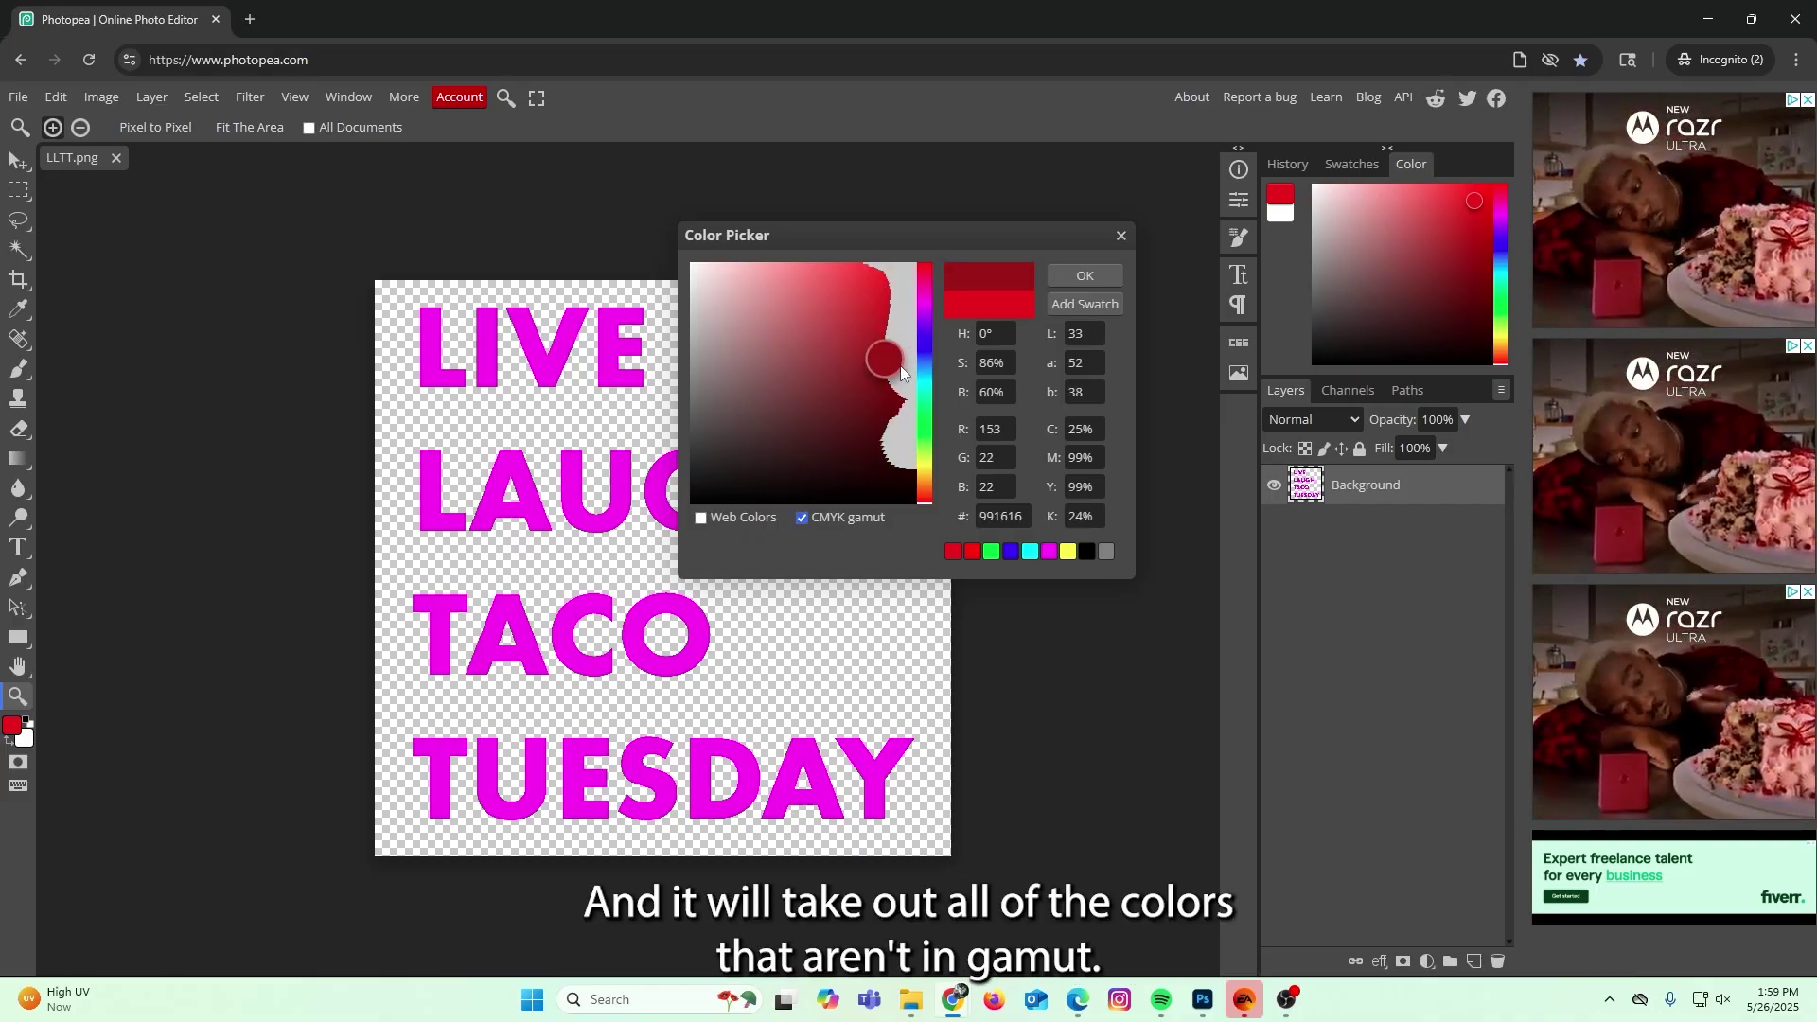
left_click_drag(925, 292, 932, 385)
left_click(870, 341)
left_click(855, 336)
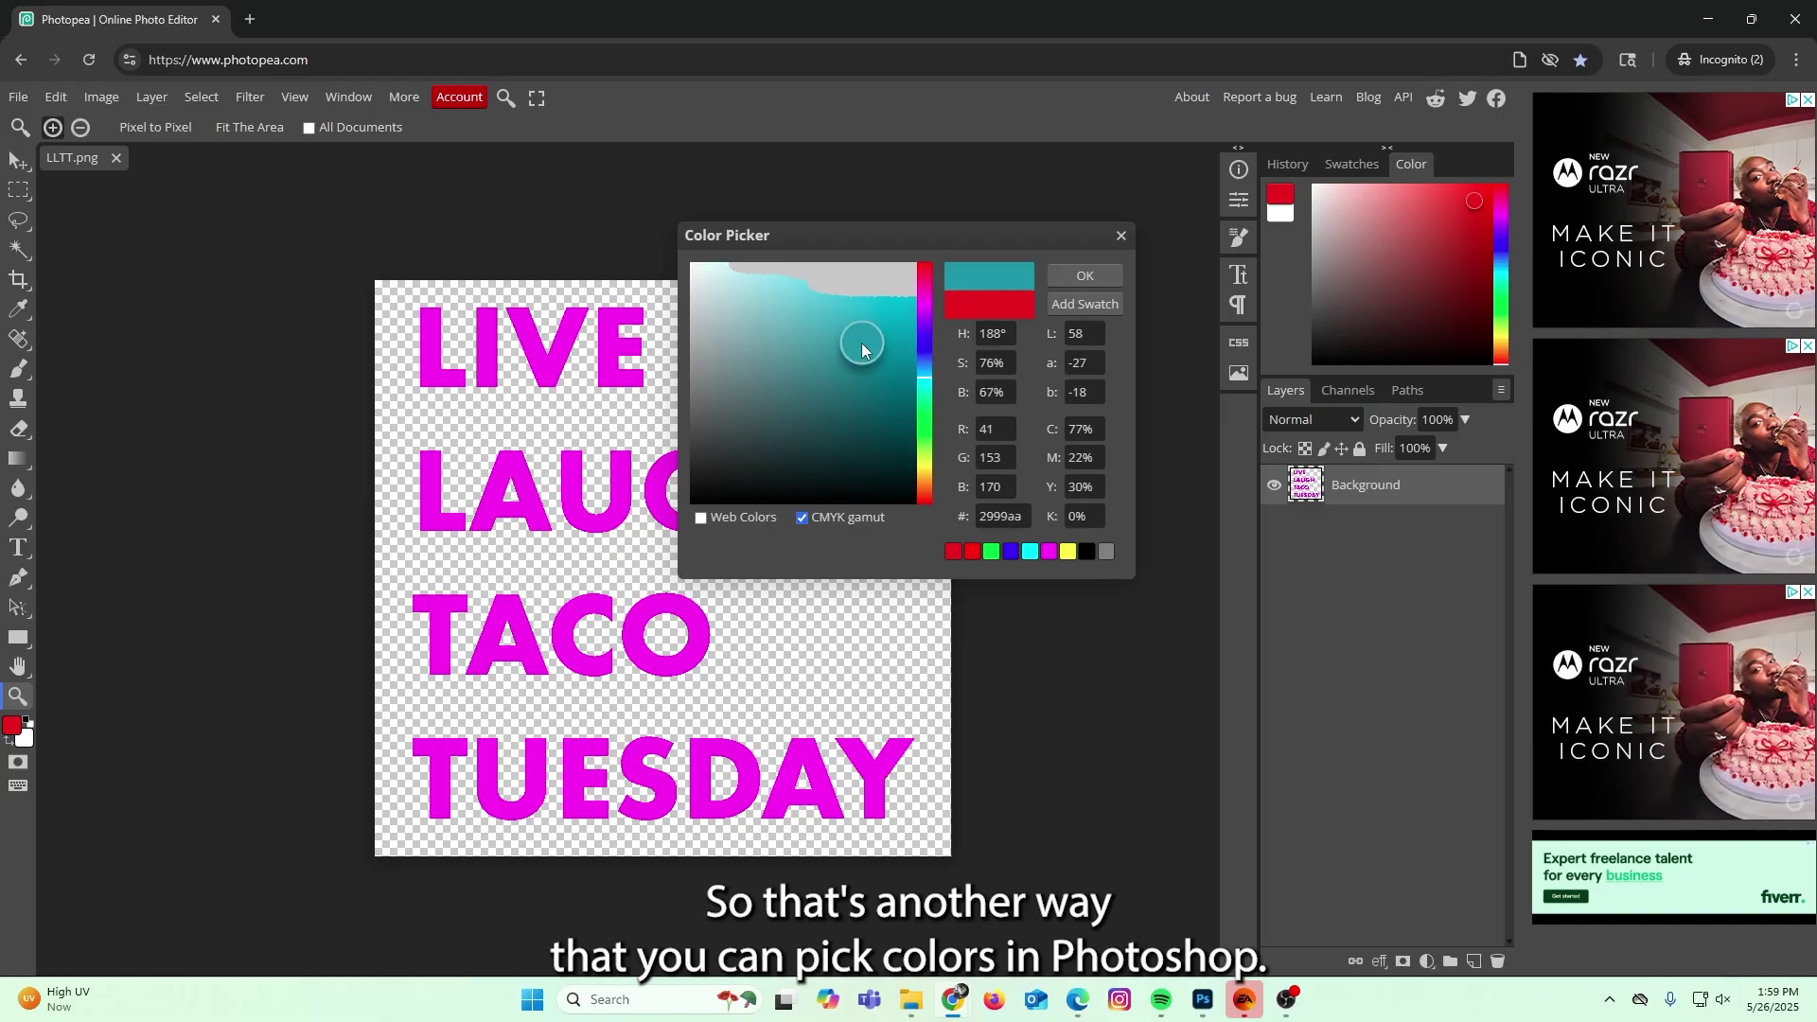
left_click(1085, 305)
scroll(1066, 289, "up", 1)
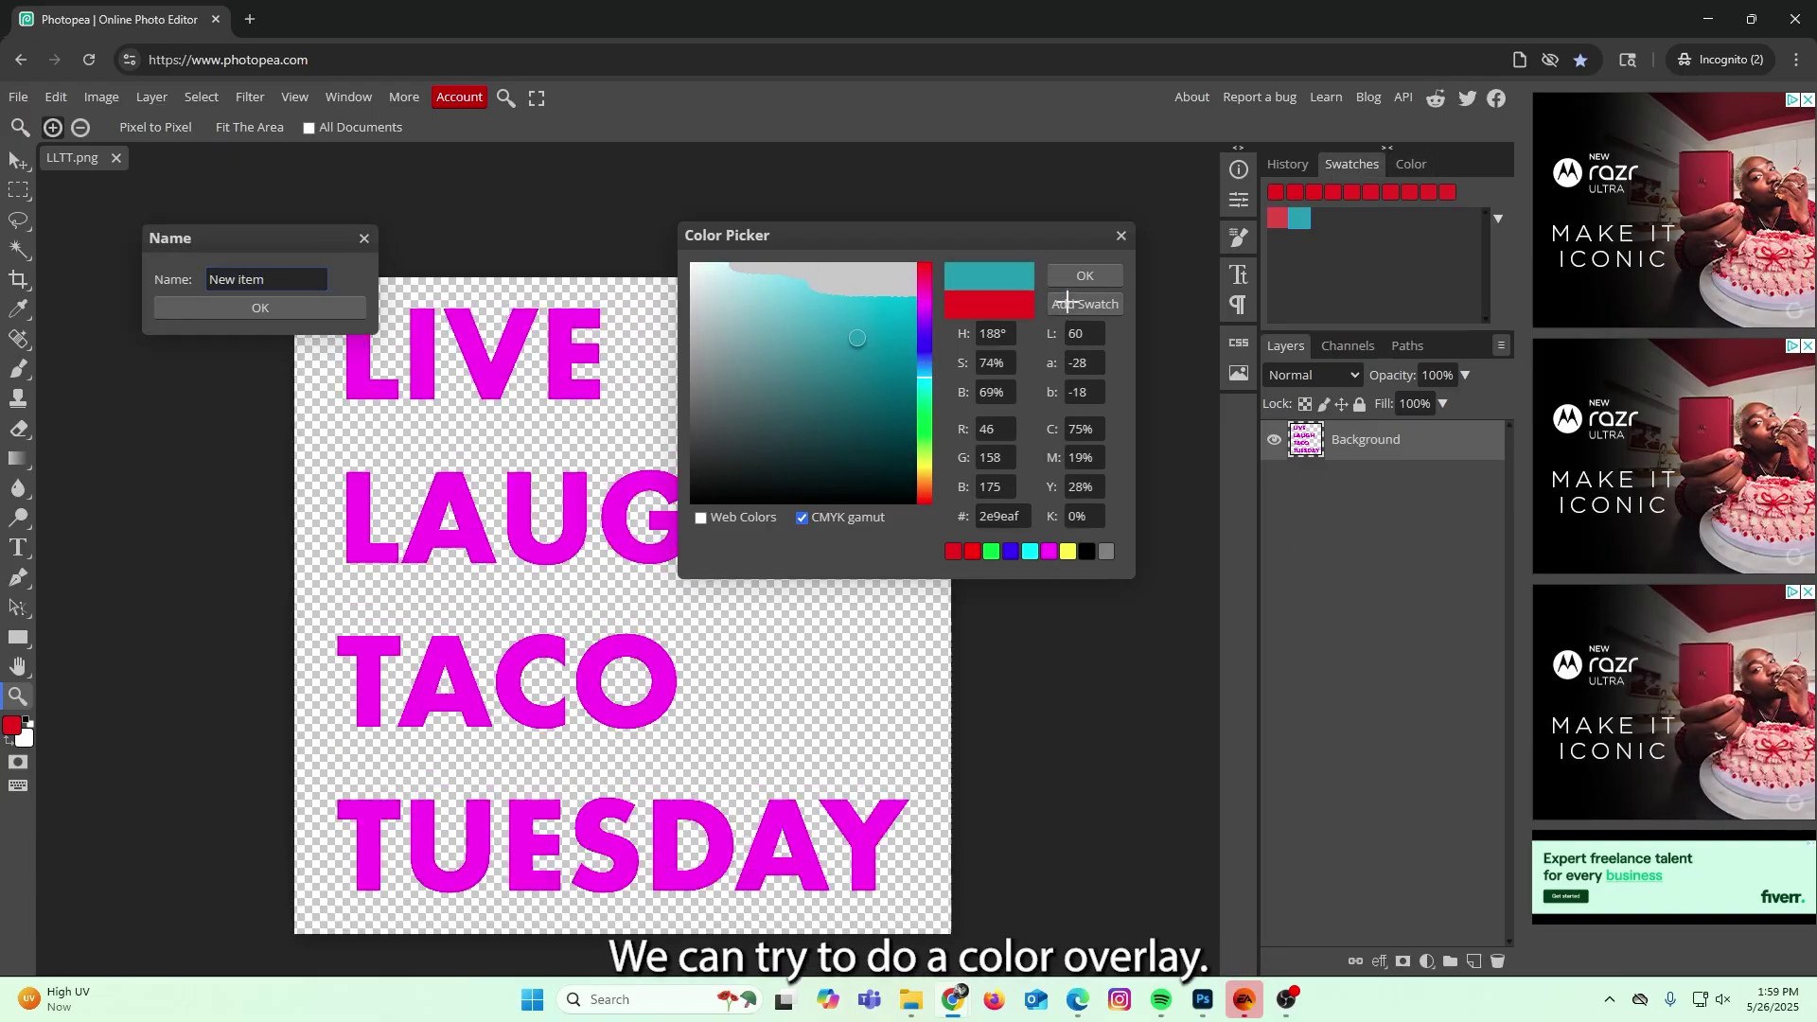
scroll(1086, 272, "up", 1)
Place the colour picker beside Layer Style and try deep red overlay shades.
left_click(1123, 238)
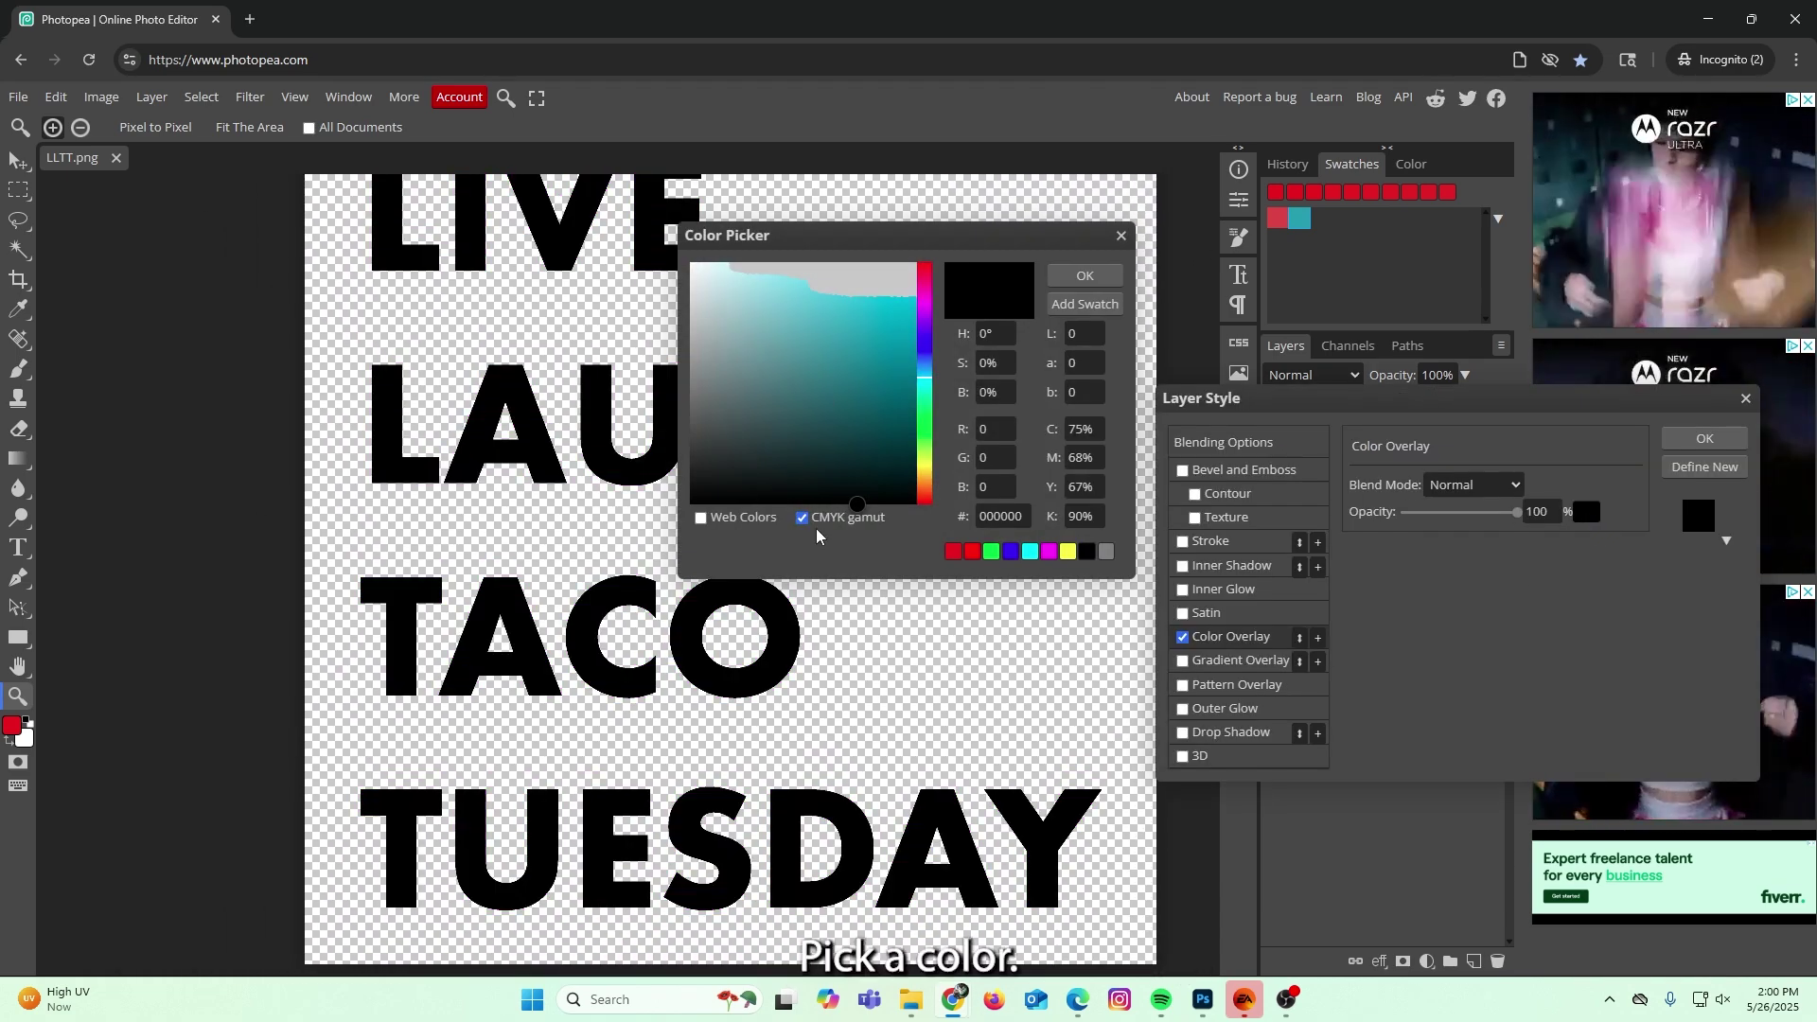
left_click_drag(866, 239, 1253, 295)
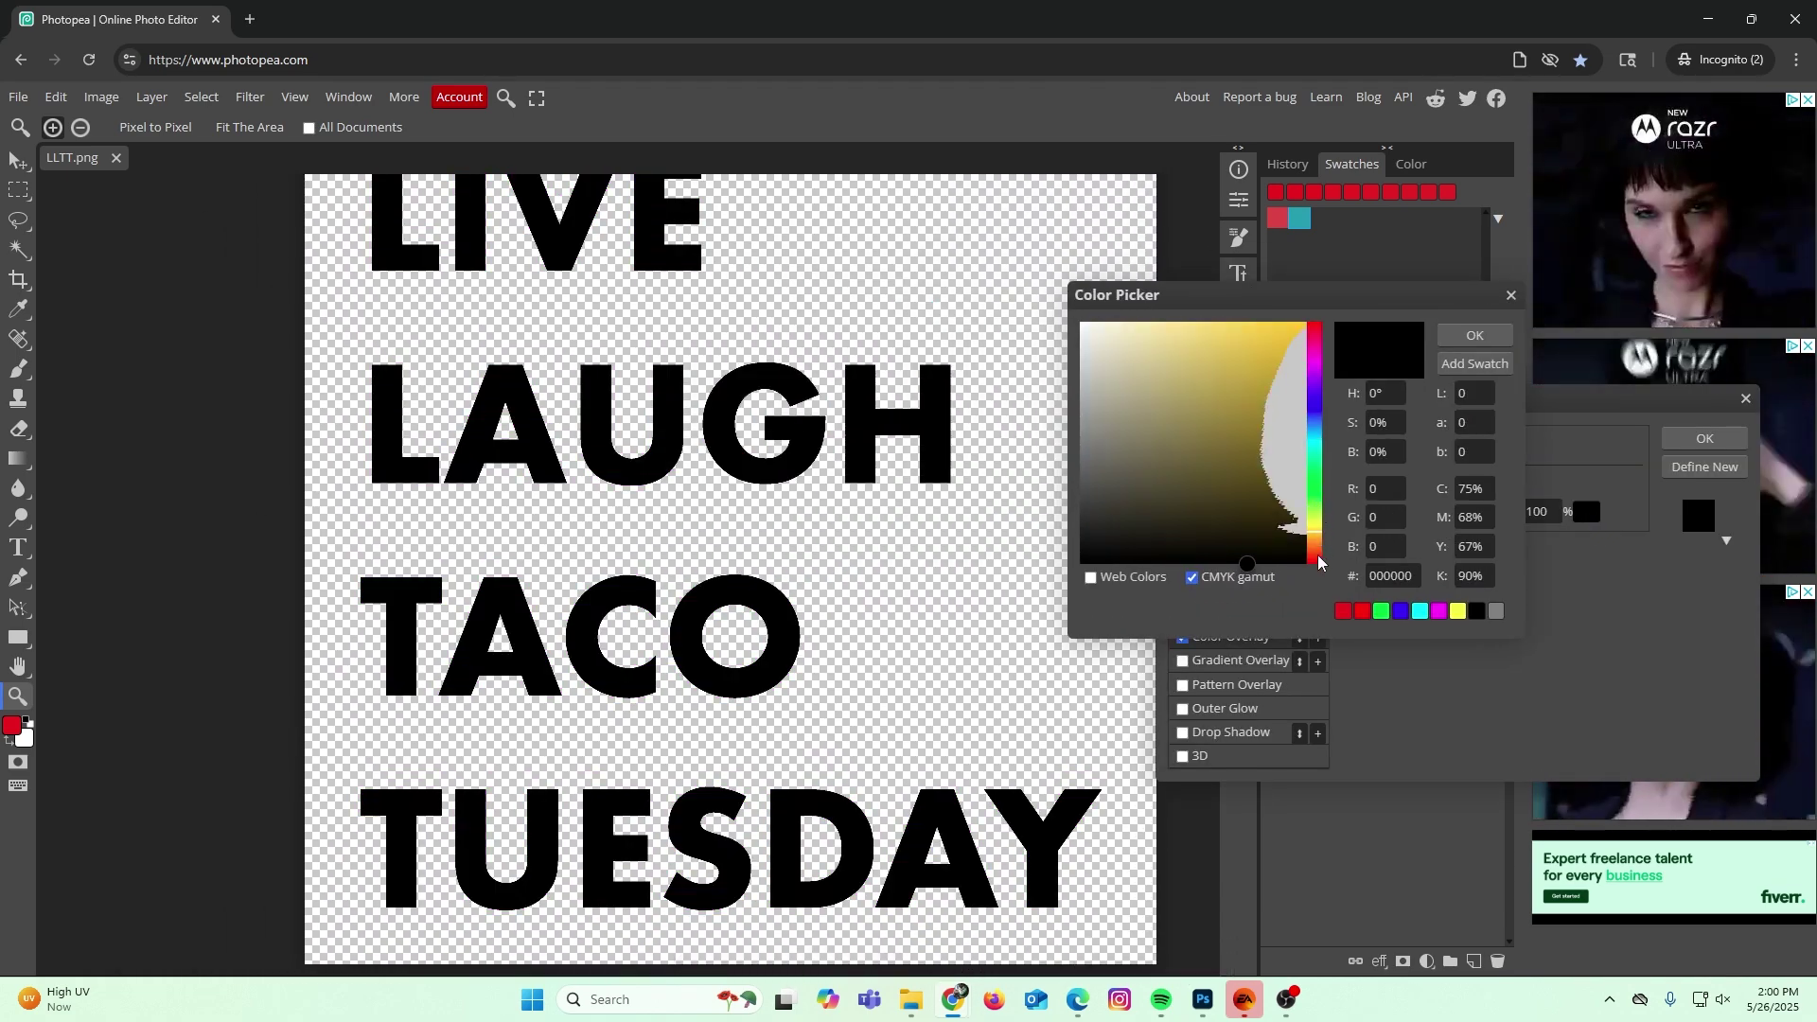
left_click_drag(1314, 443, 1315, 326)
left_click(1258, 414)
left_click_drag(1257, 395, 1254, 341)
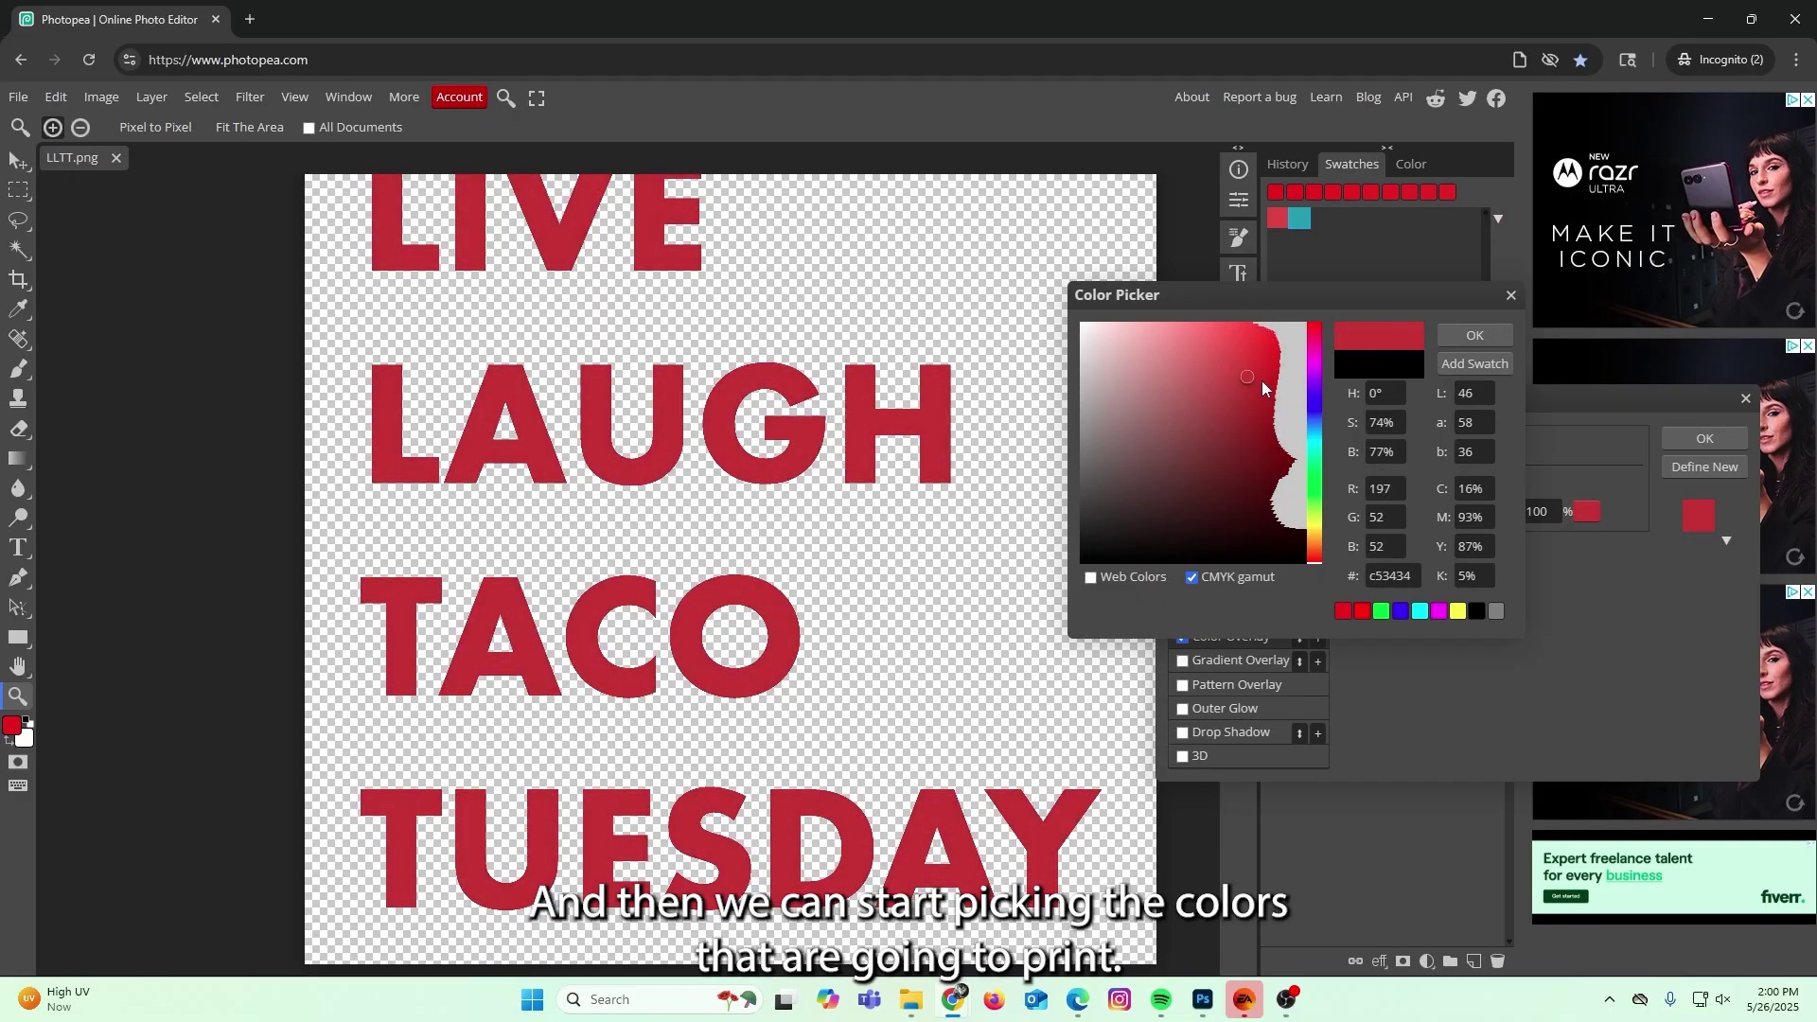
mouse_move(1262, 356)
left_mouse_down()
mouse_move(1229, 400)
mouse_move(1289, 410)
mouse_move(1262, 492)
left_mouse_up()
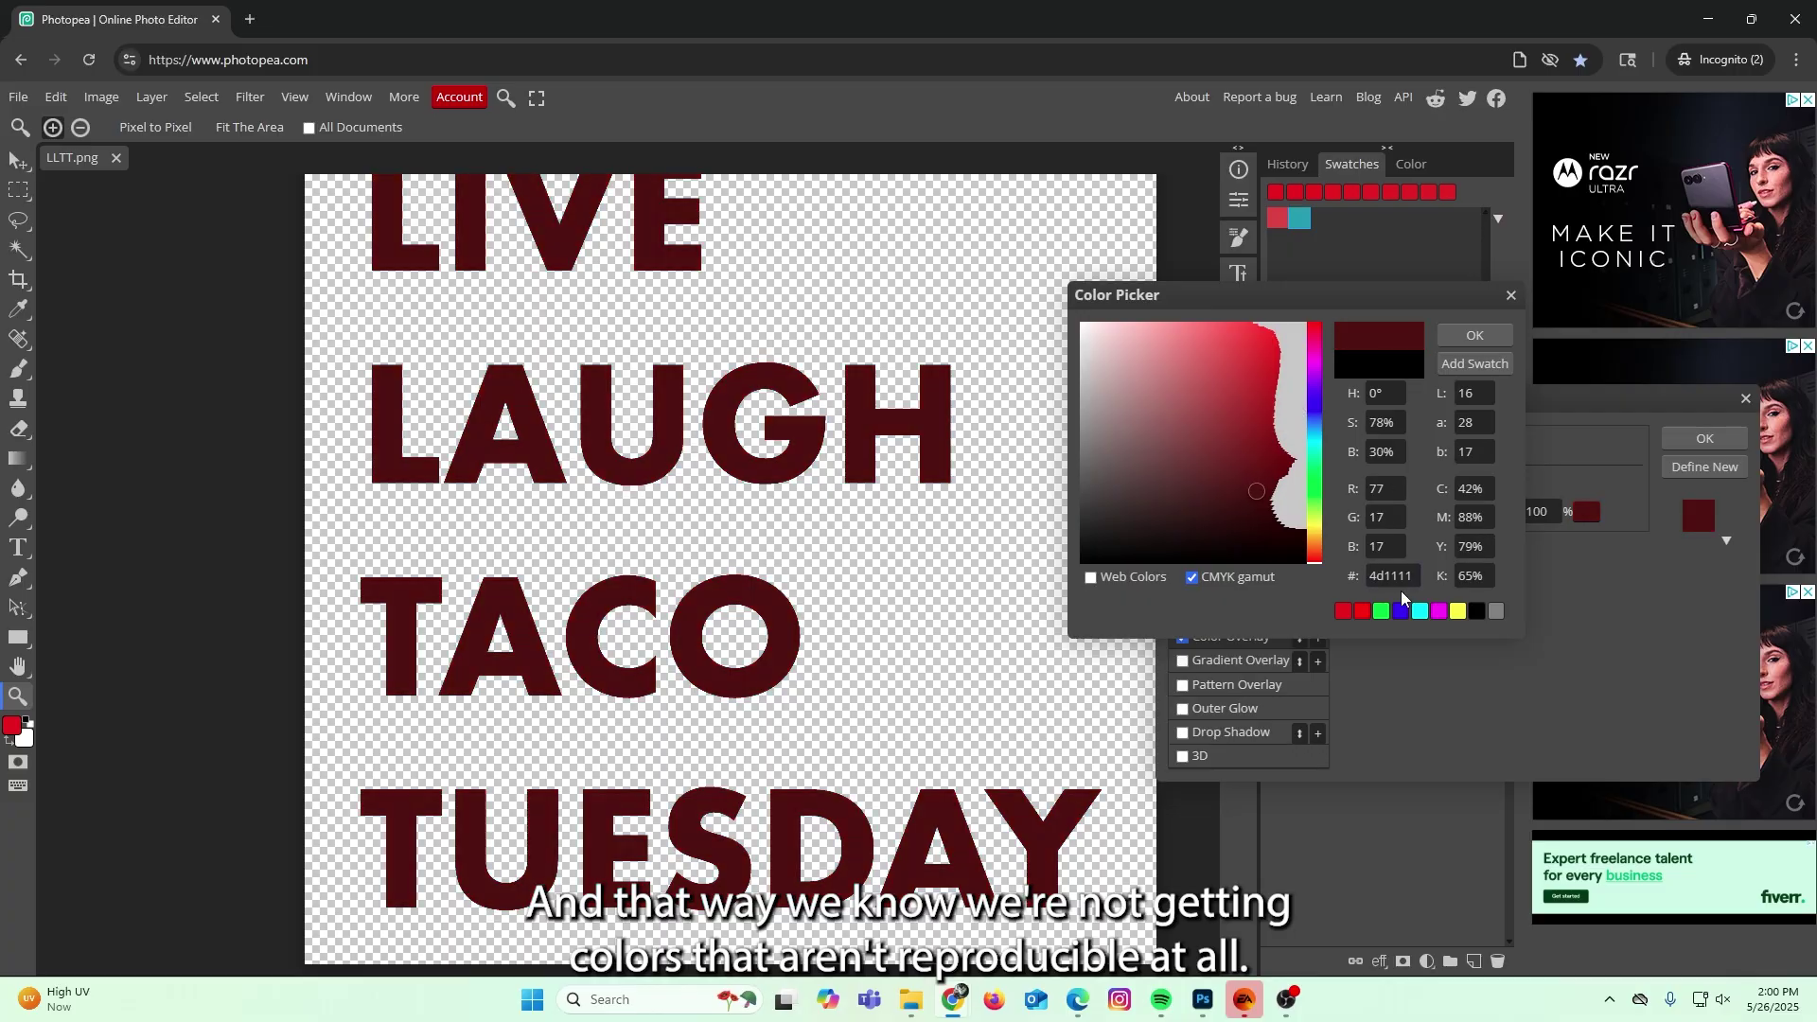
Try magenta and printable purple overlays, tweaking lightness, cyan, saturation and black values.
left_click(1439, 612)
left_click(1438, 612)
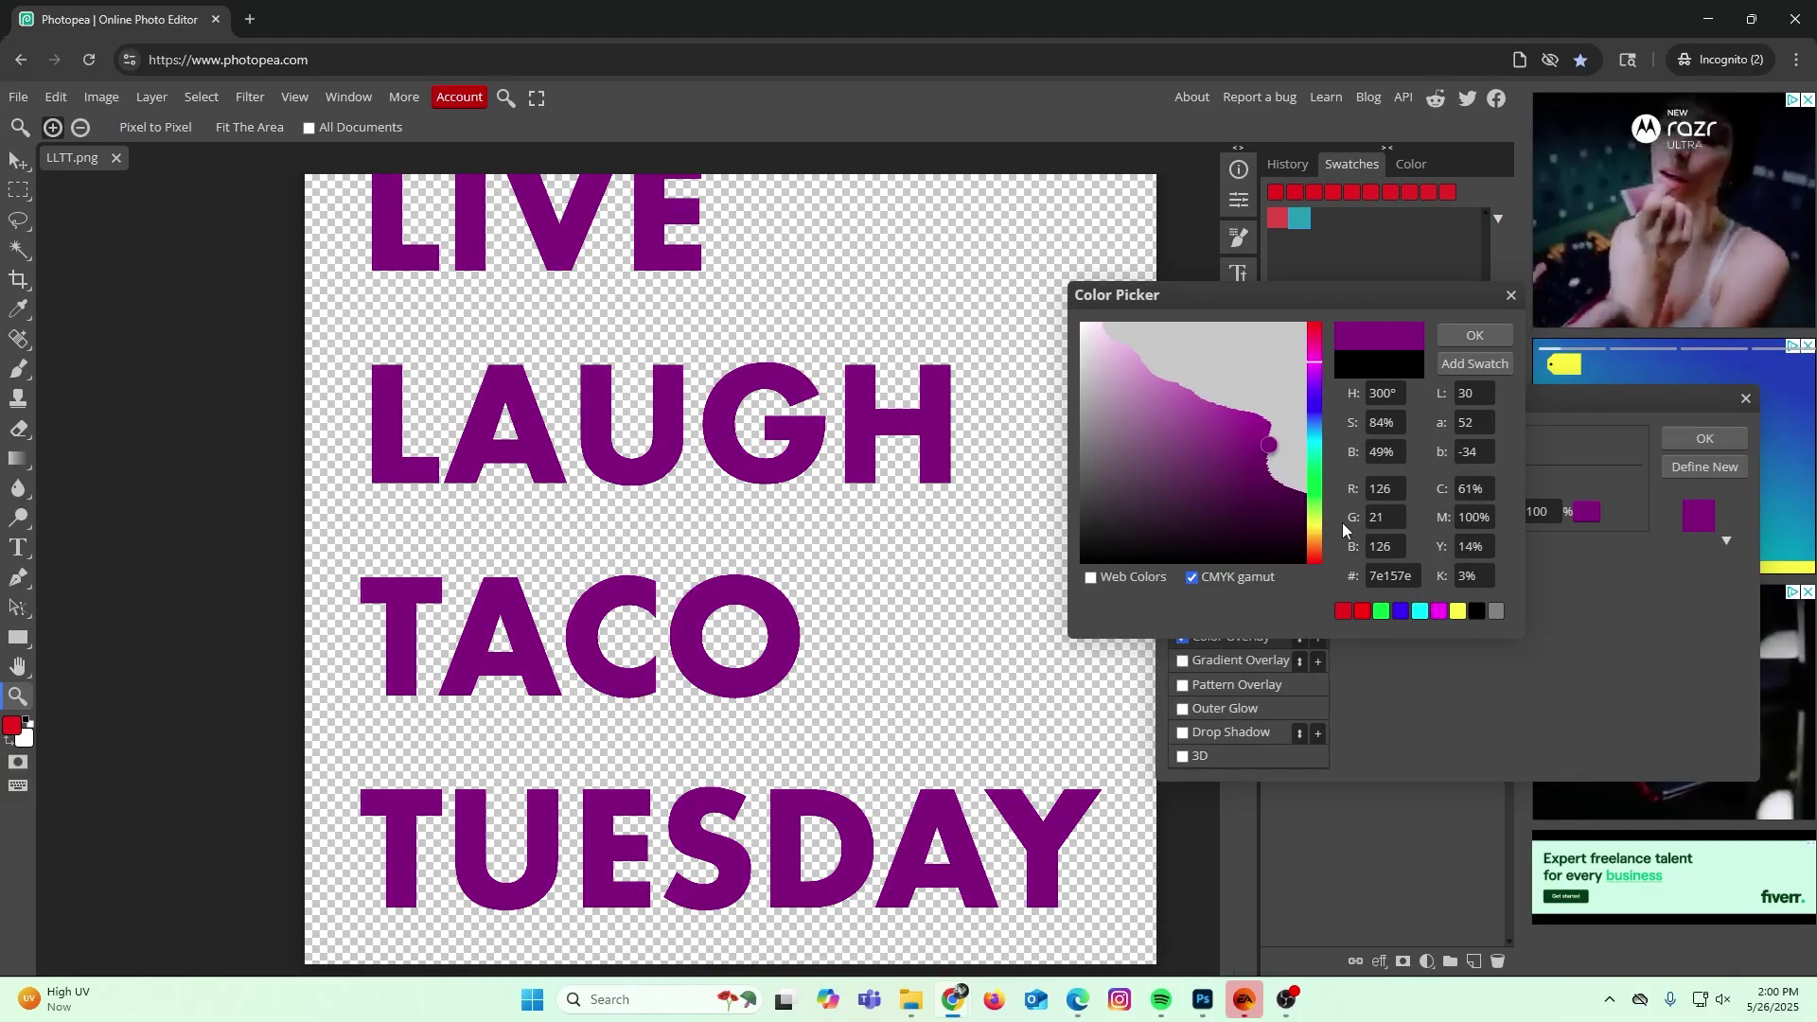
left_click(1438, 611)
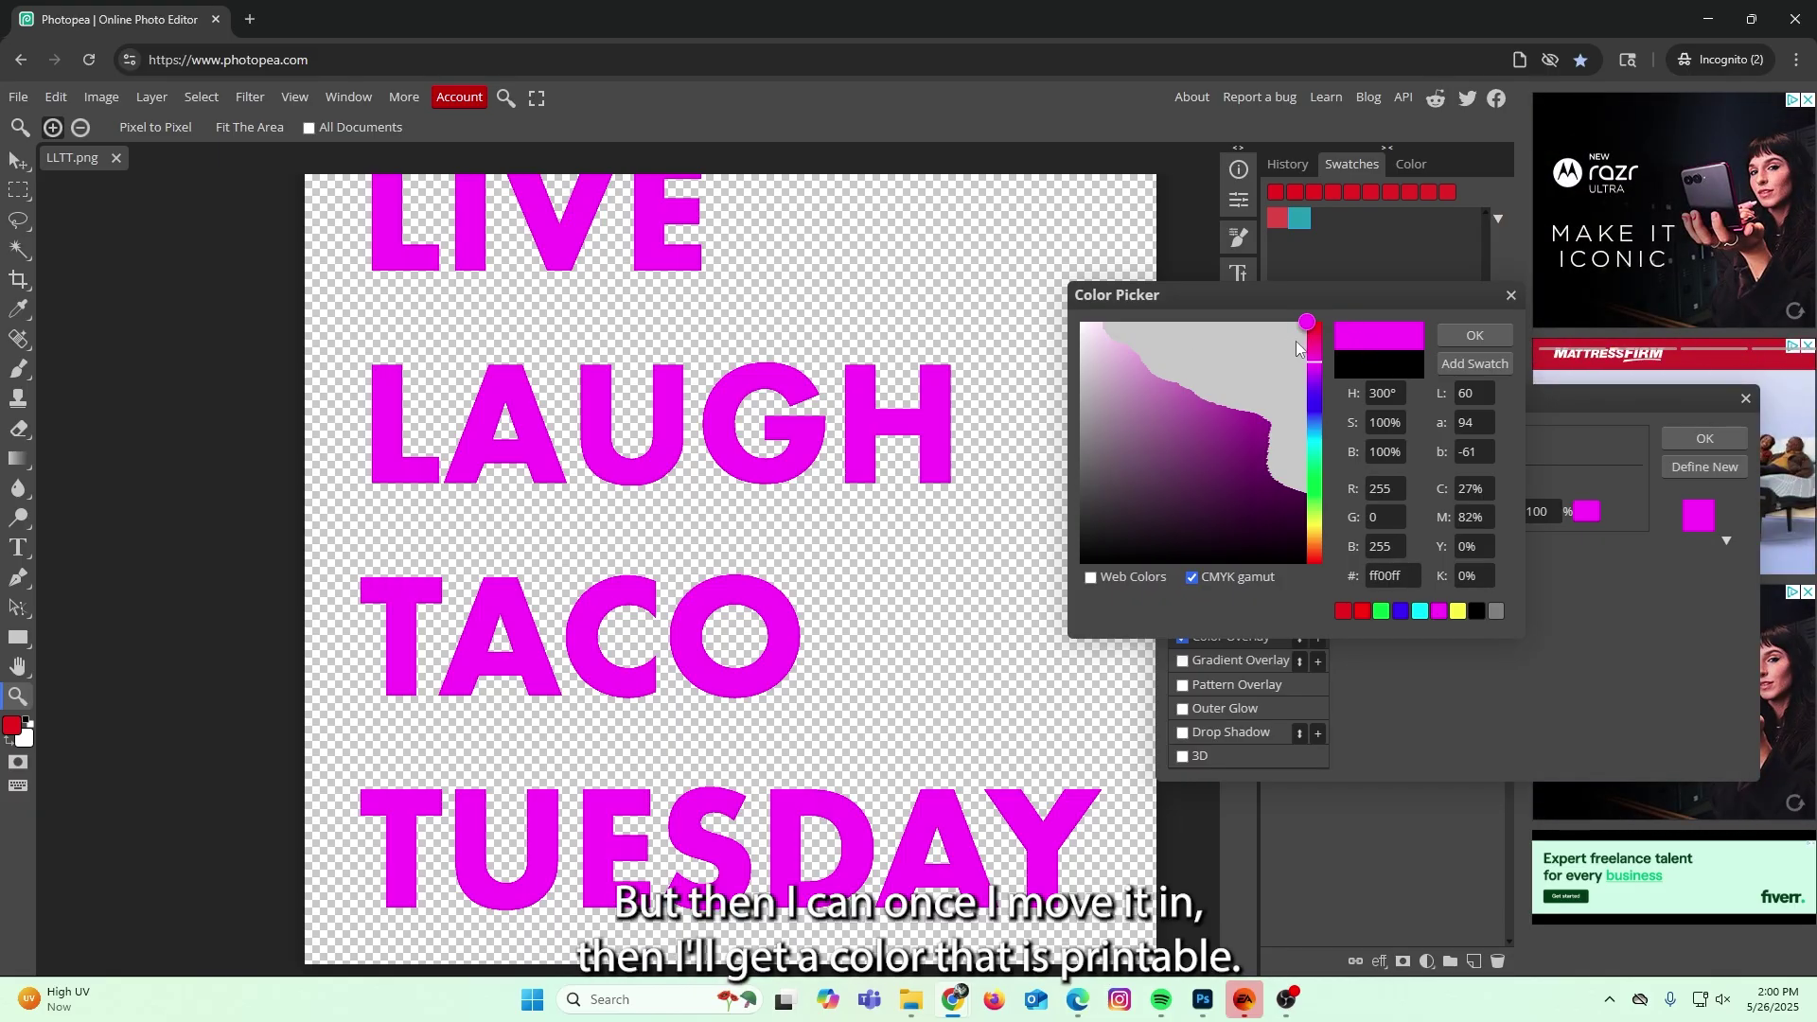
left_click(1241, 443)
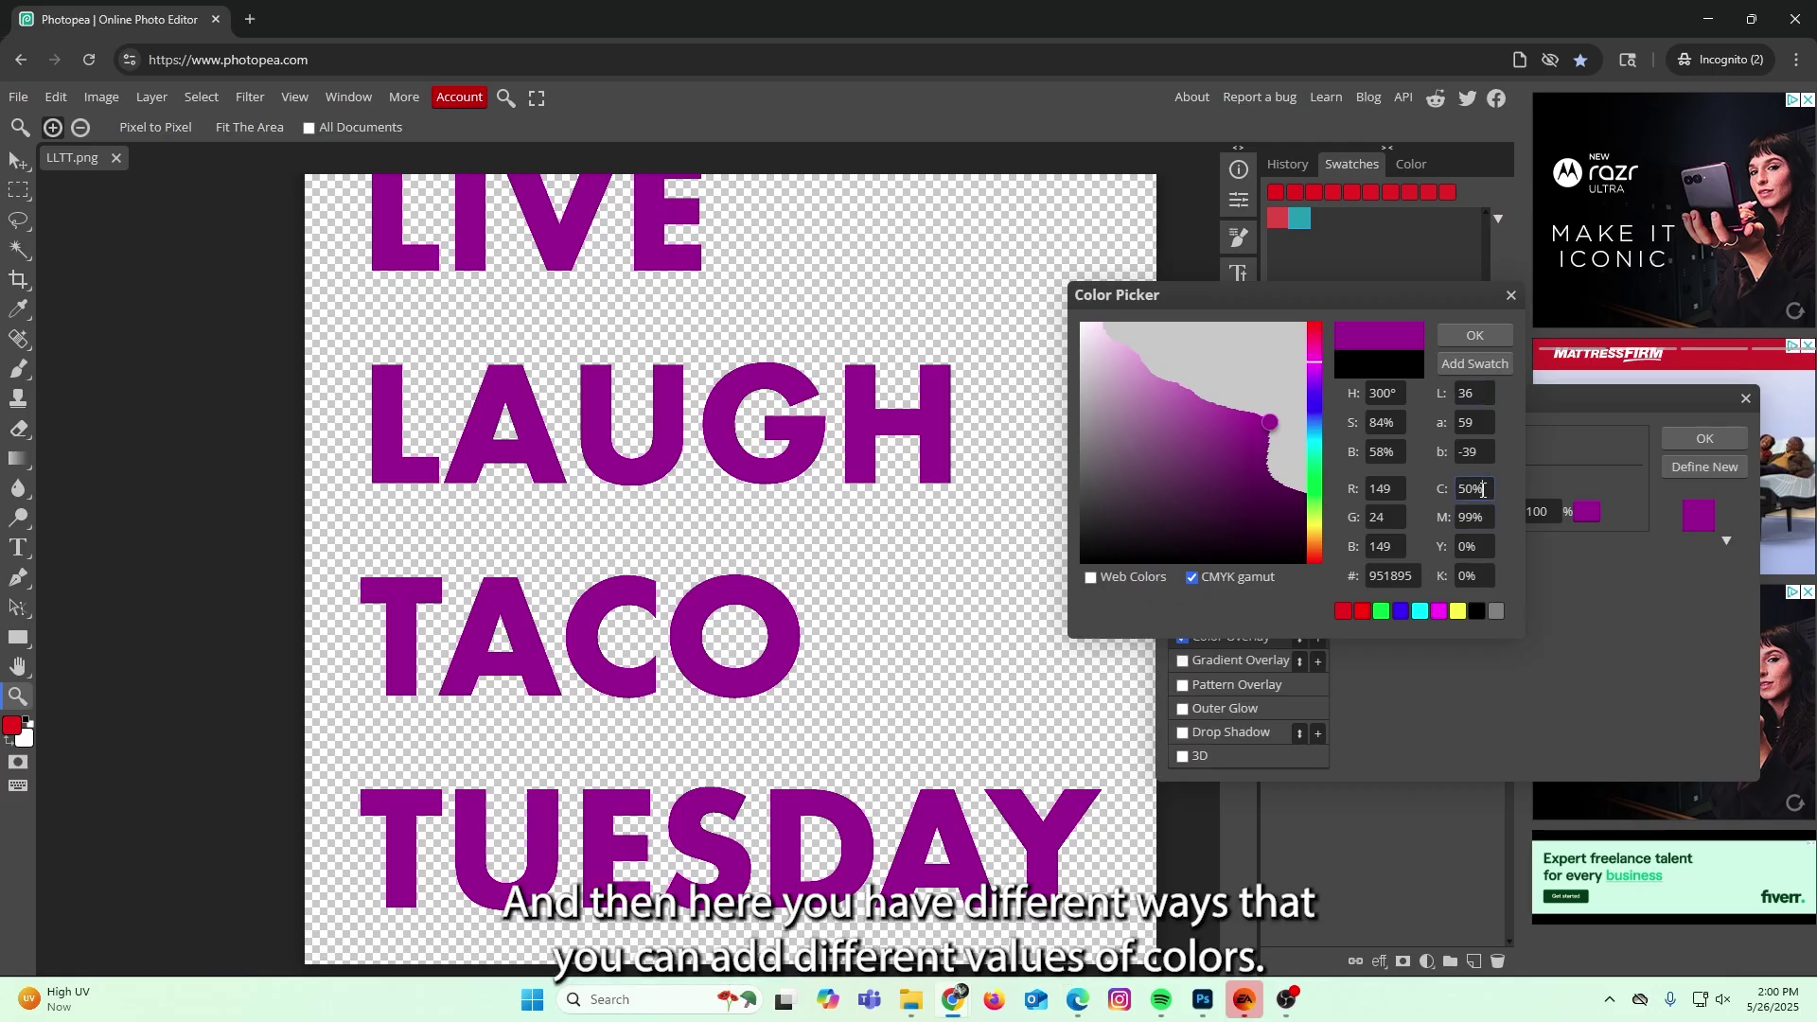
left_click(1464, 394)
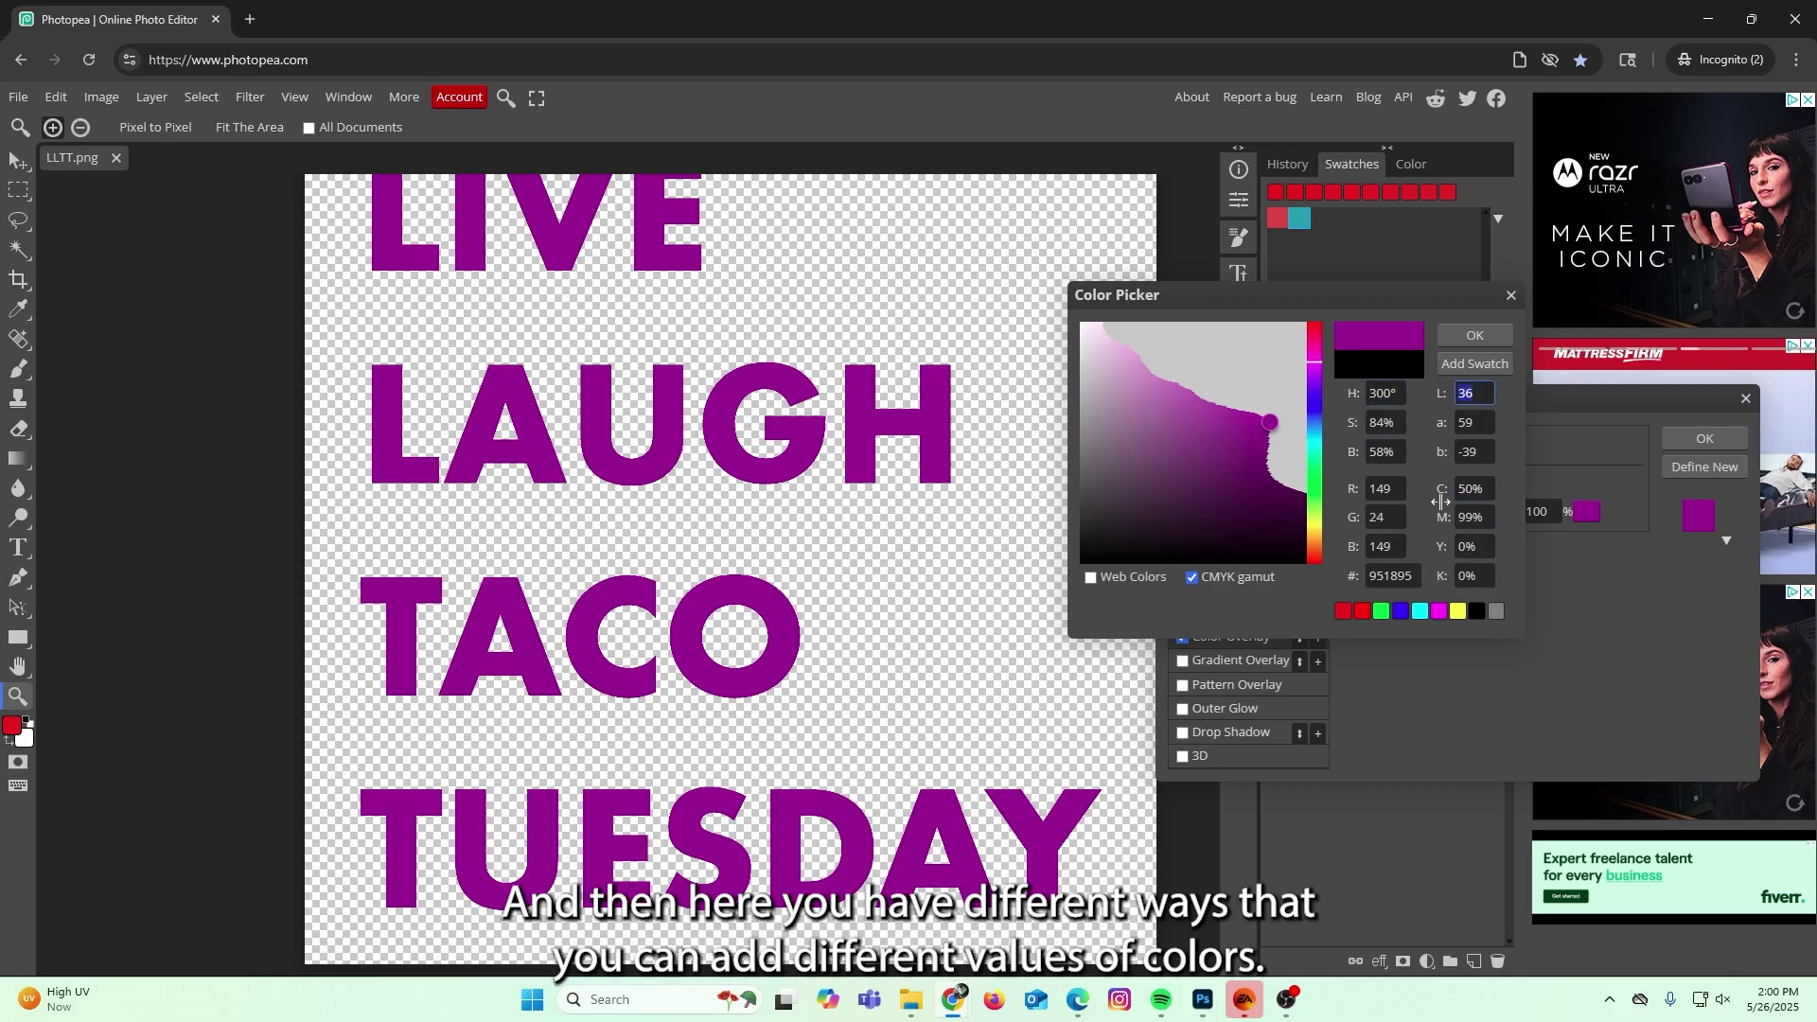
left_click_drag(1440, 500, 1470, 500)
left_click(1353, 432)
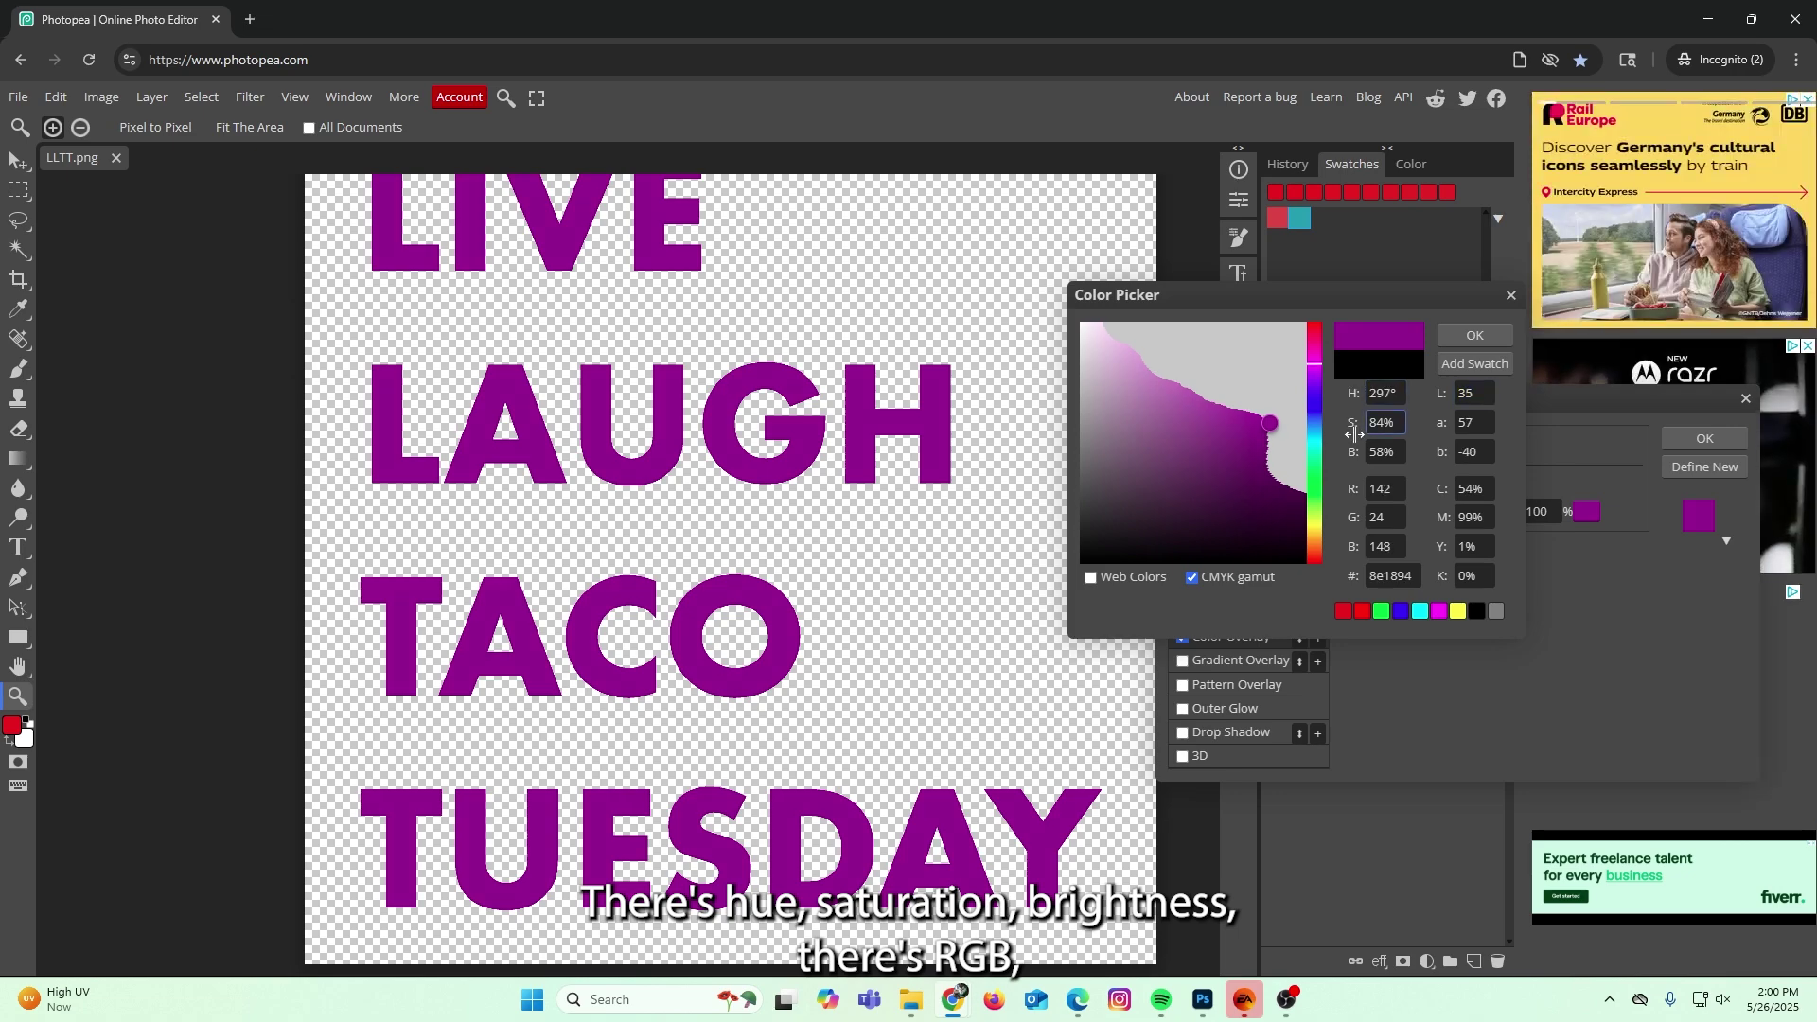
left_click_drag(1353, 488, 1444, 480)
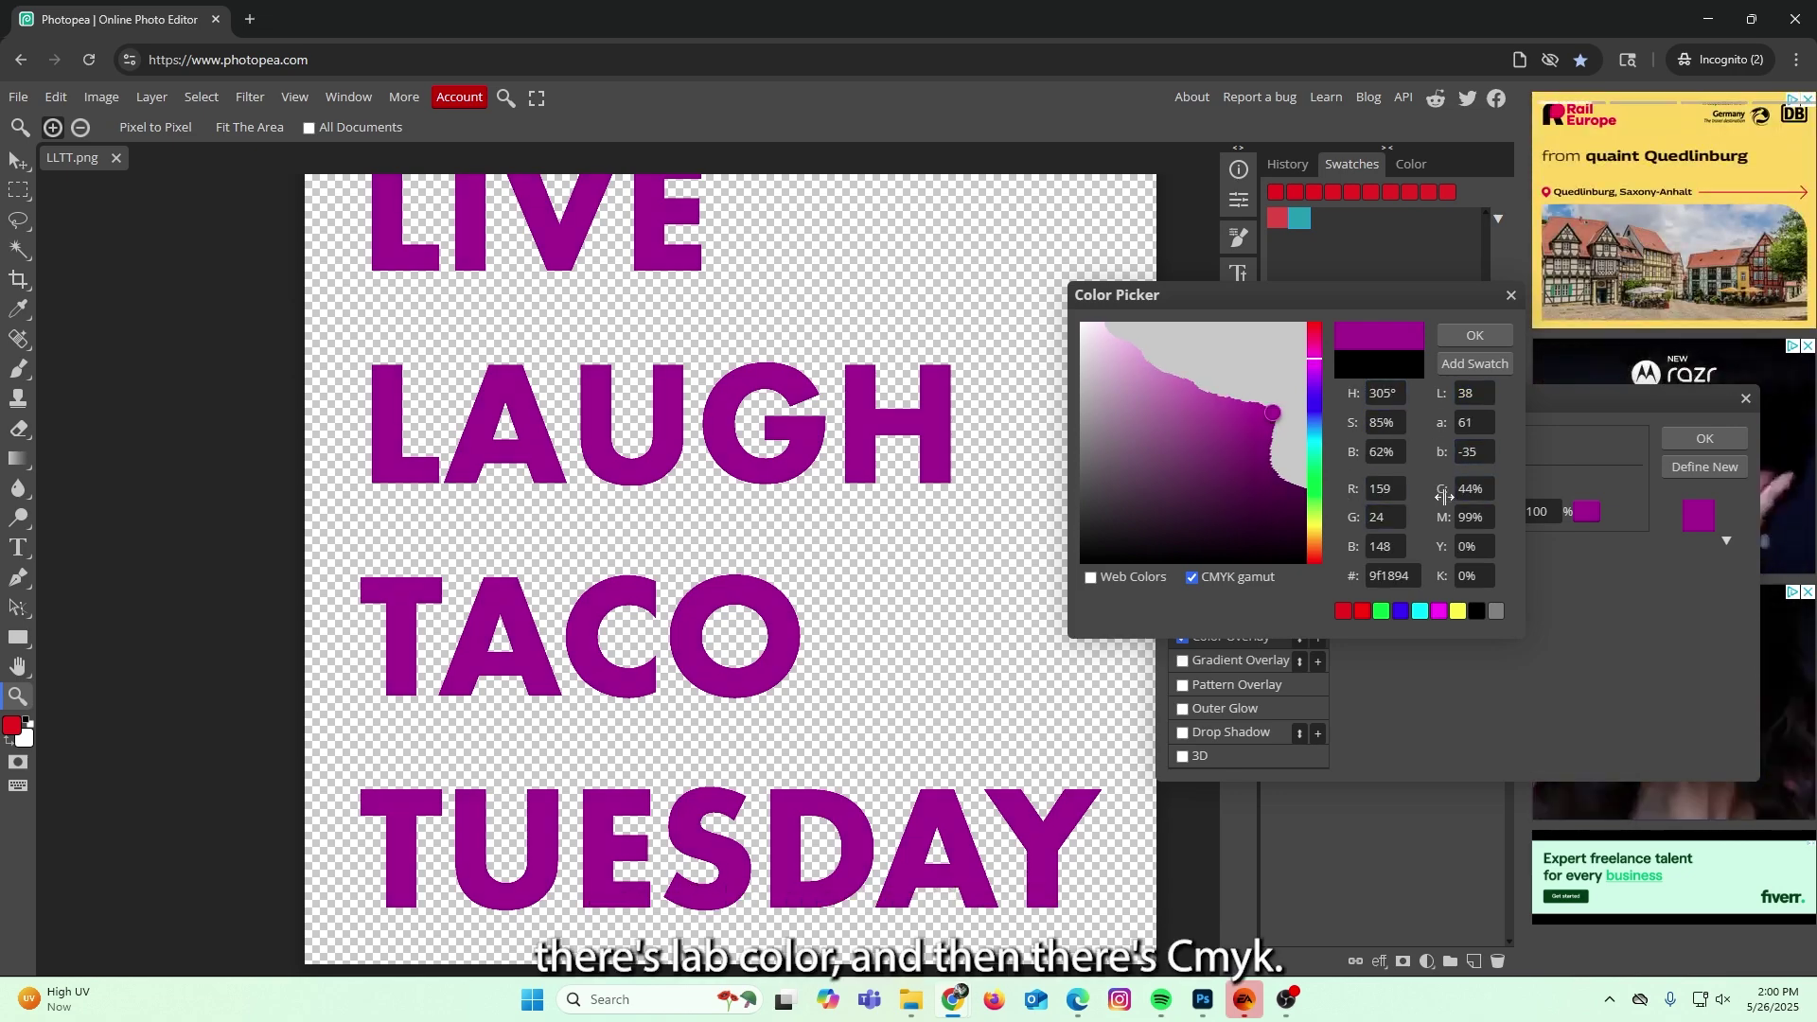
left_click(1446, 575)
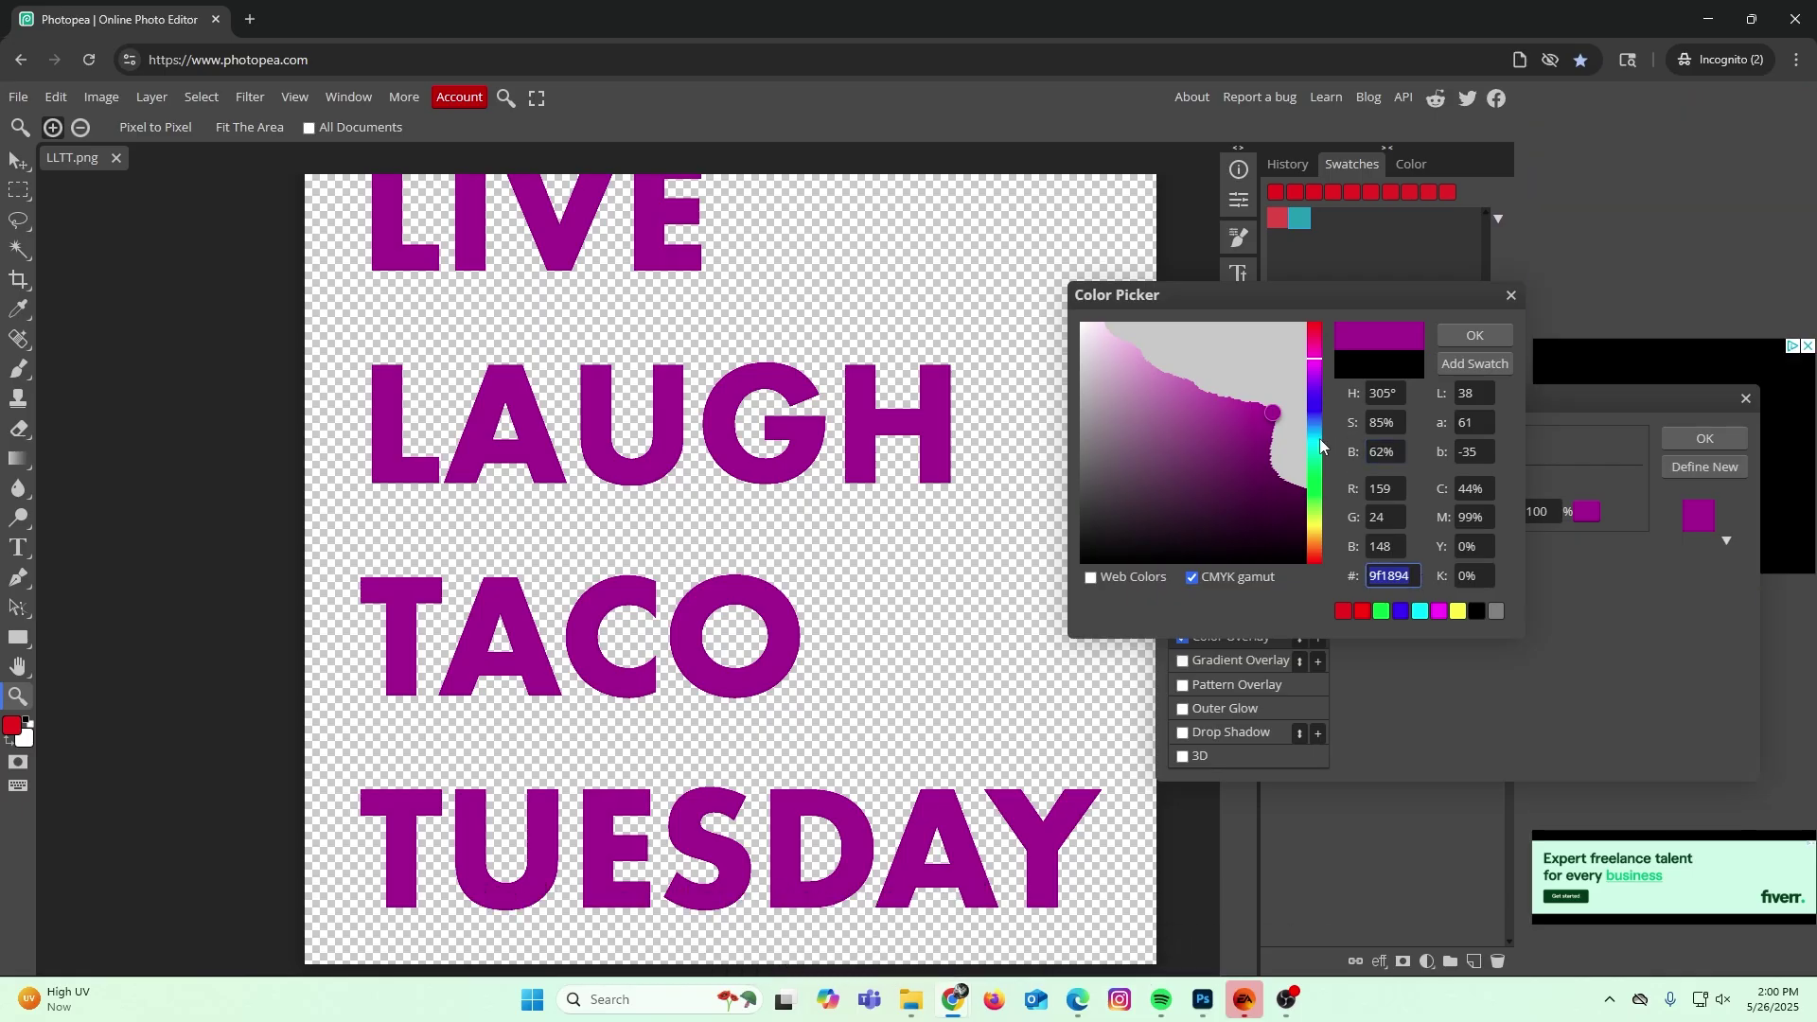
Shift the overlay from purple to printable teal-green 00be9c and accept it.
left_click(1271, 420)
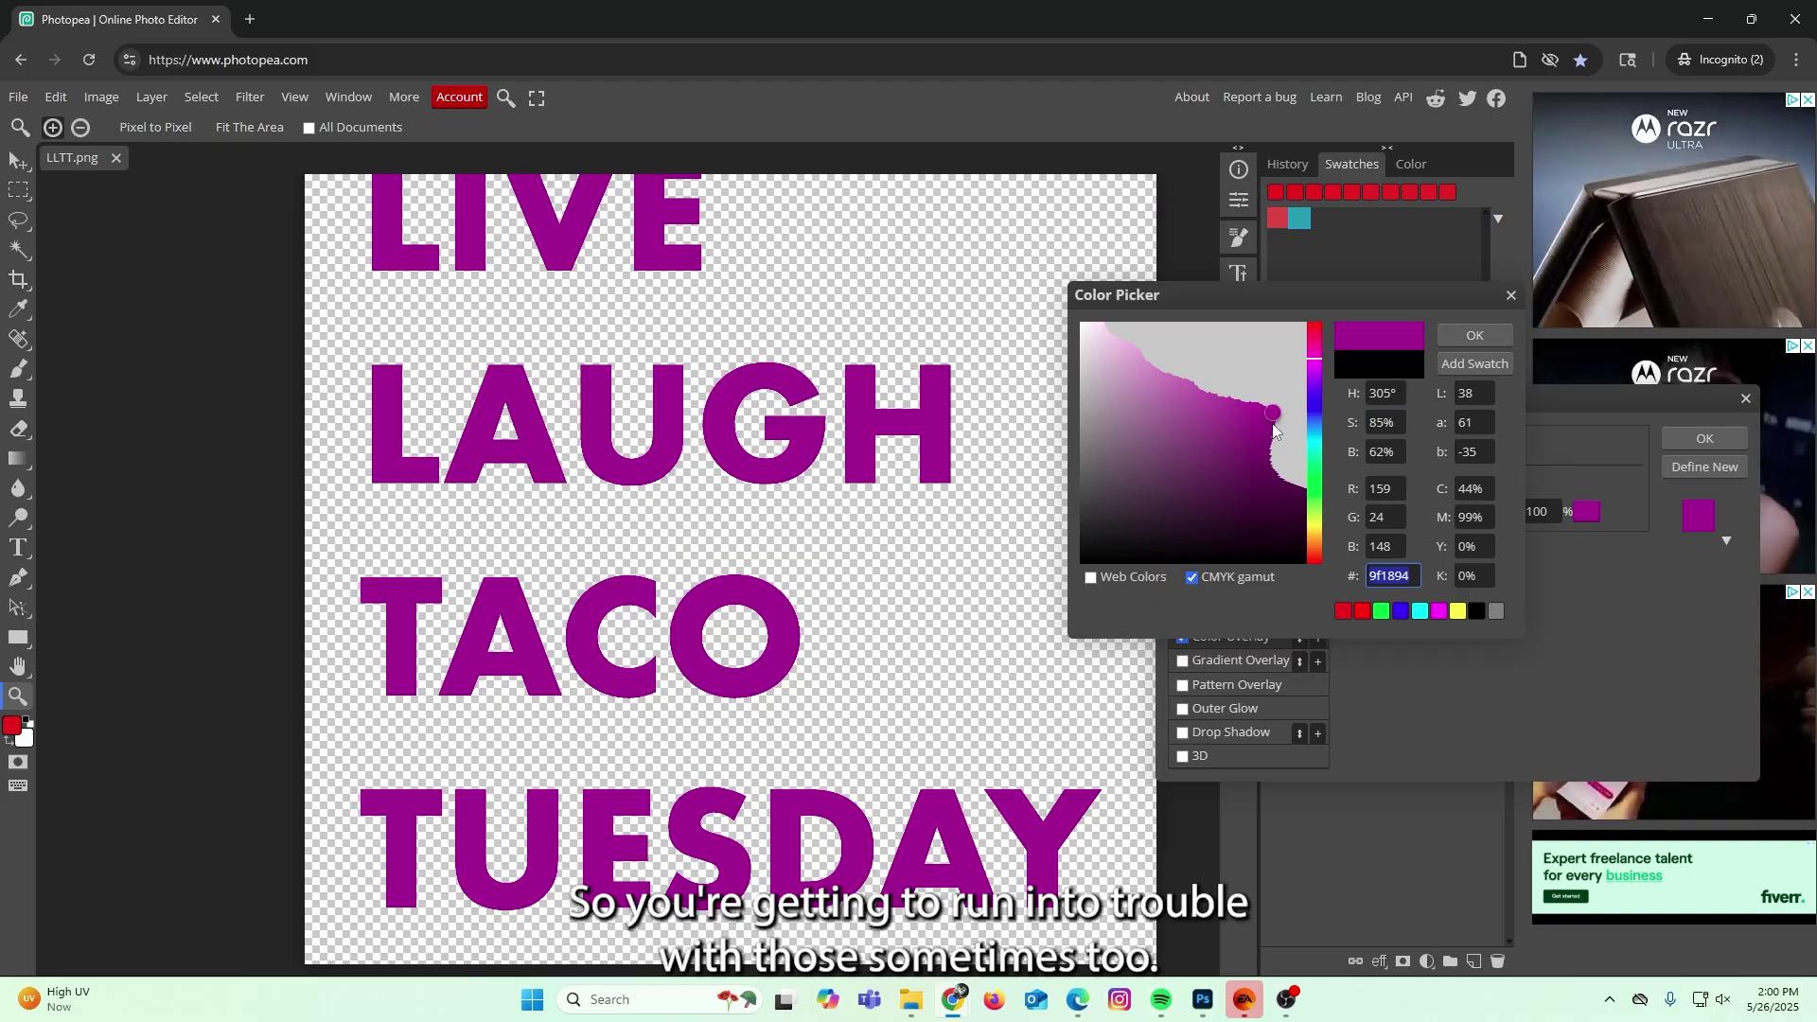
left_click(1253, 423)
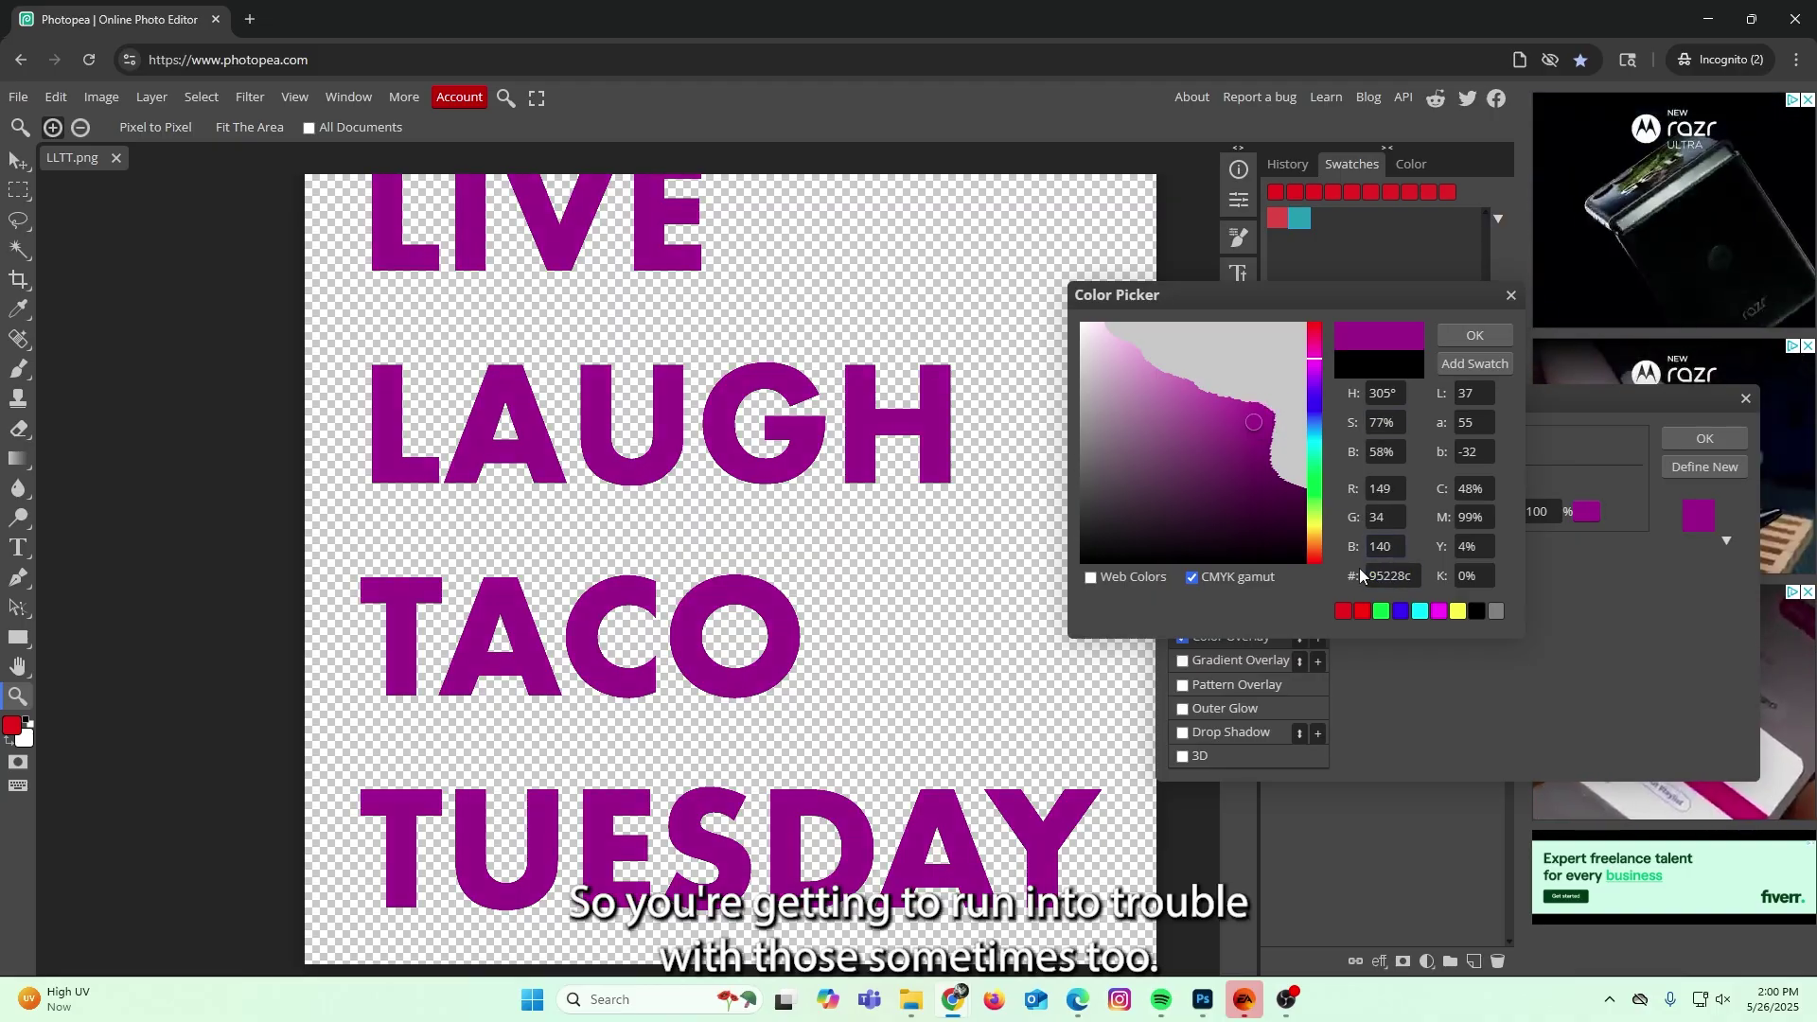
left_click_drag(1339, 302, 1403, 291)
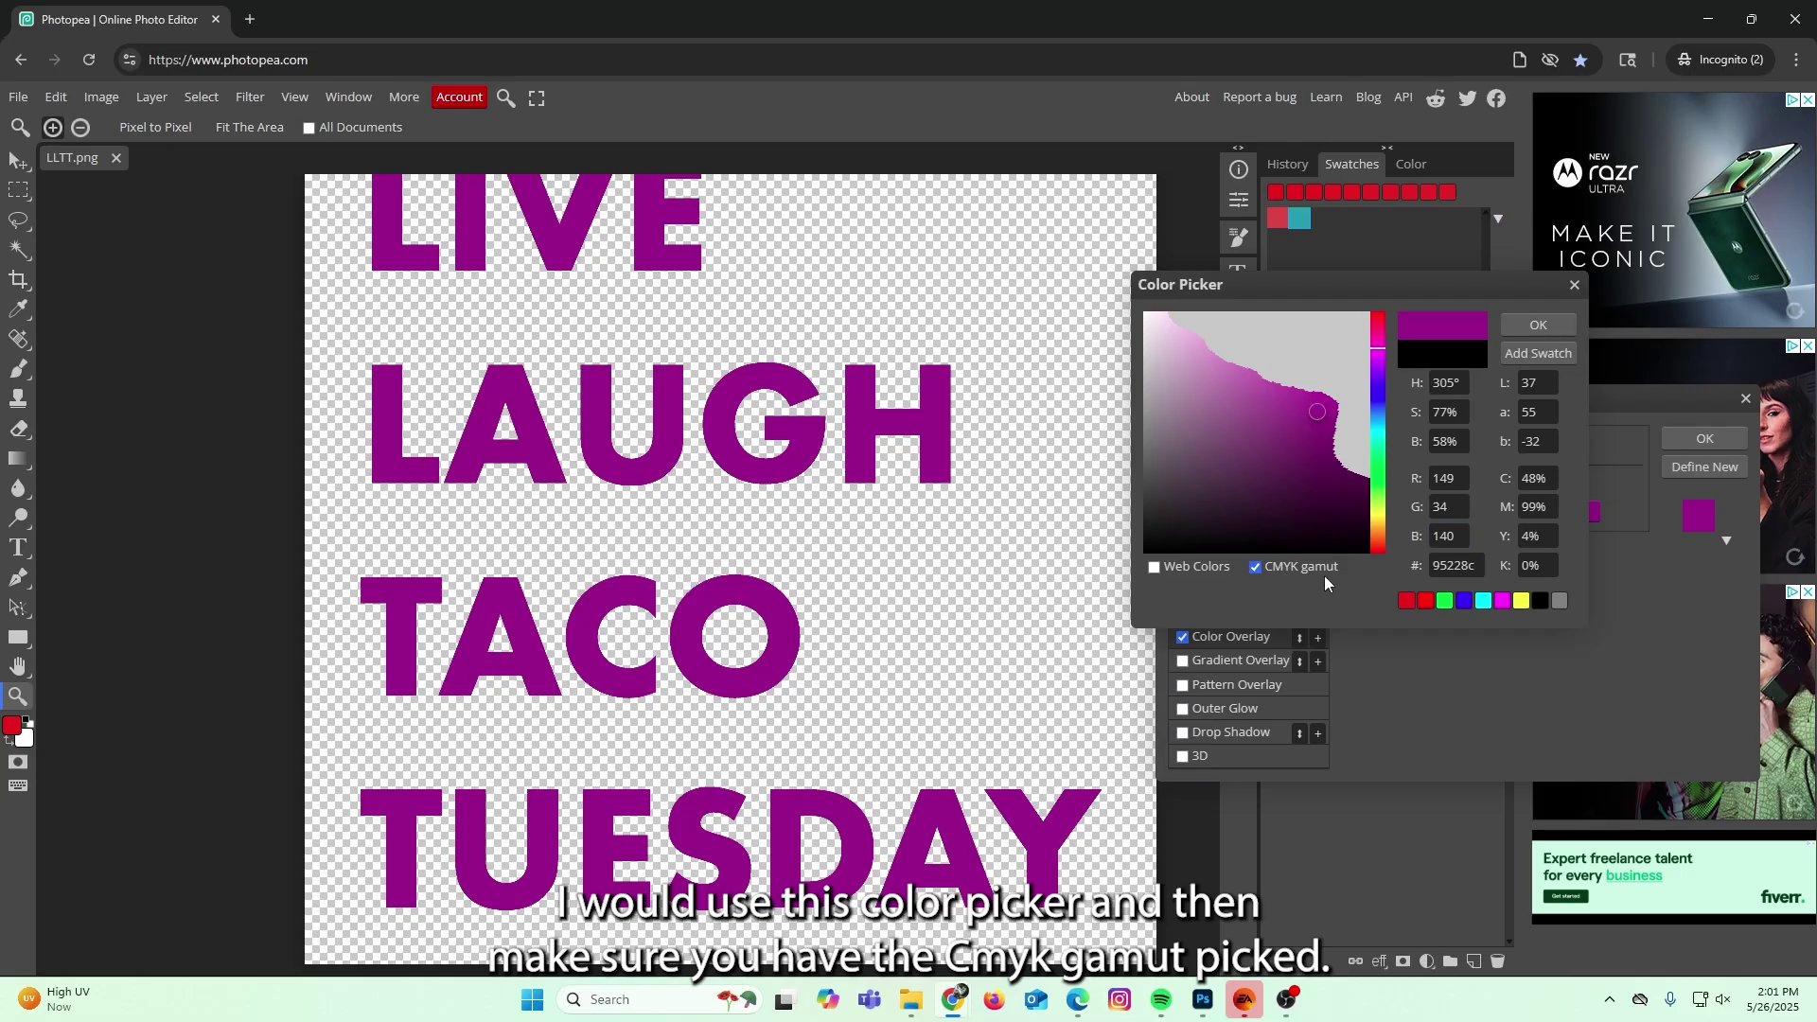
left_click(1377, 419)
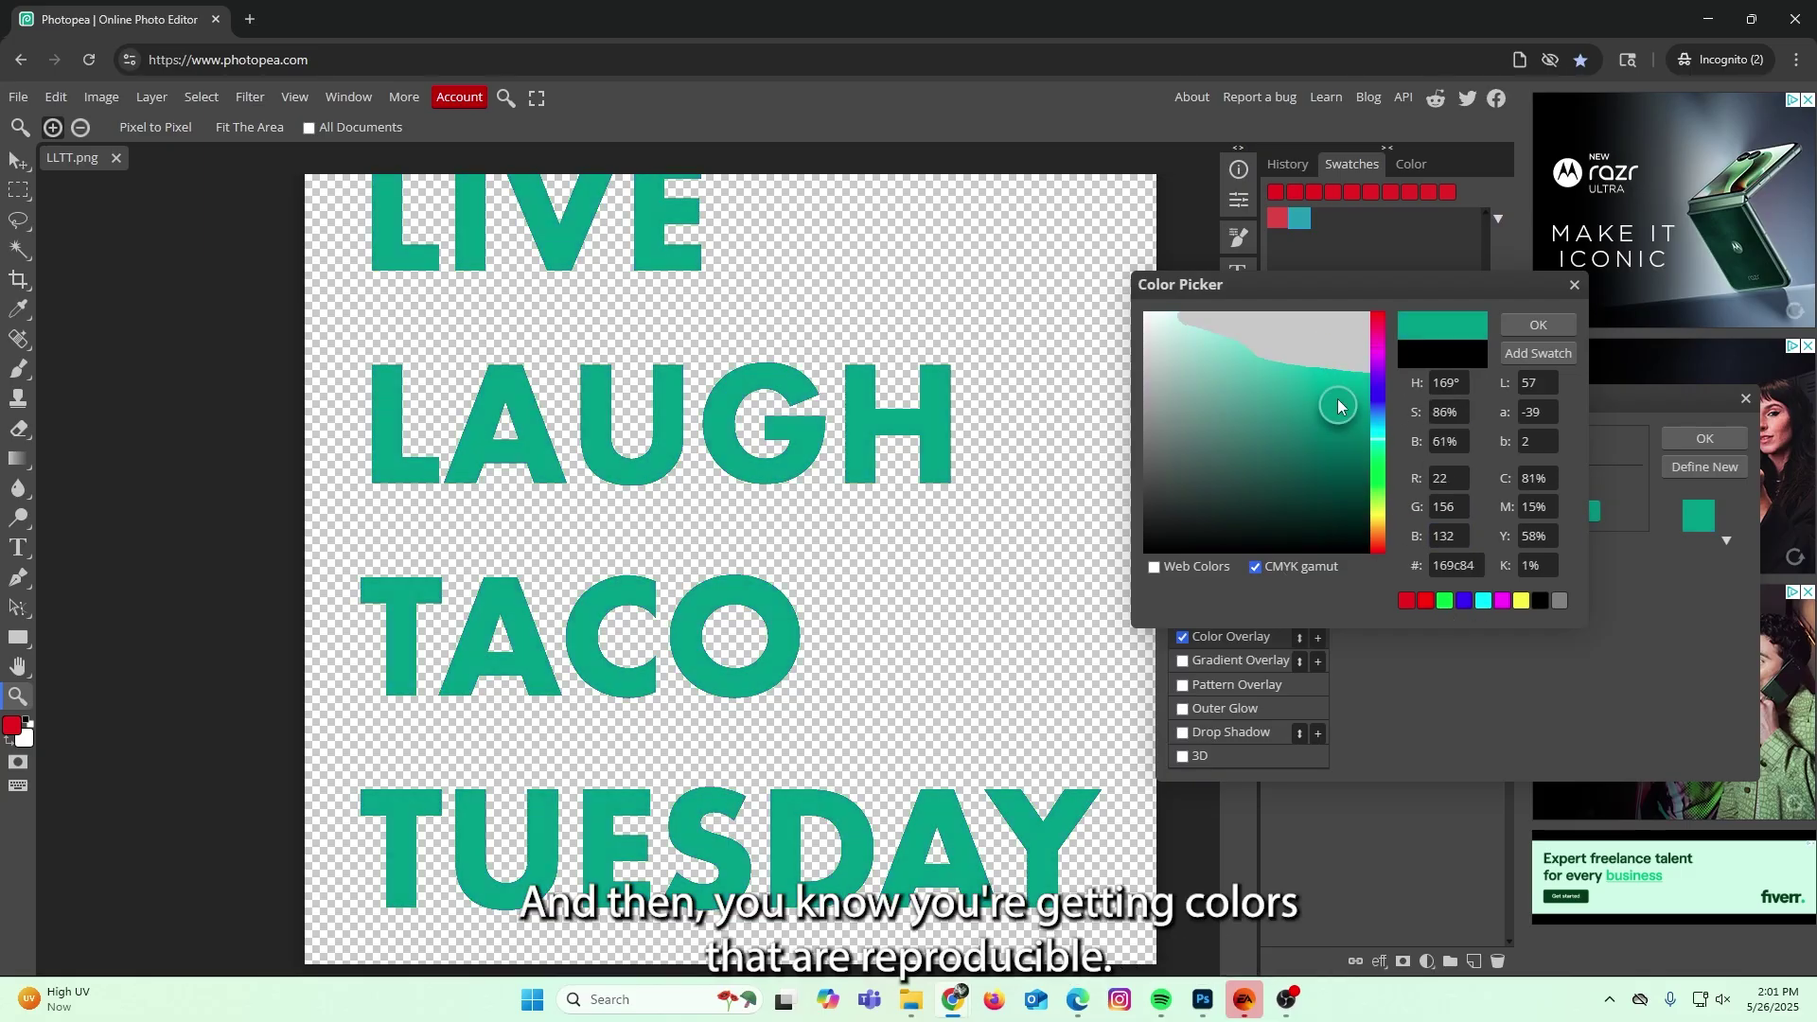
left_click_drag(1340, 407, 1356, 383)
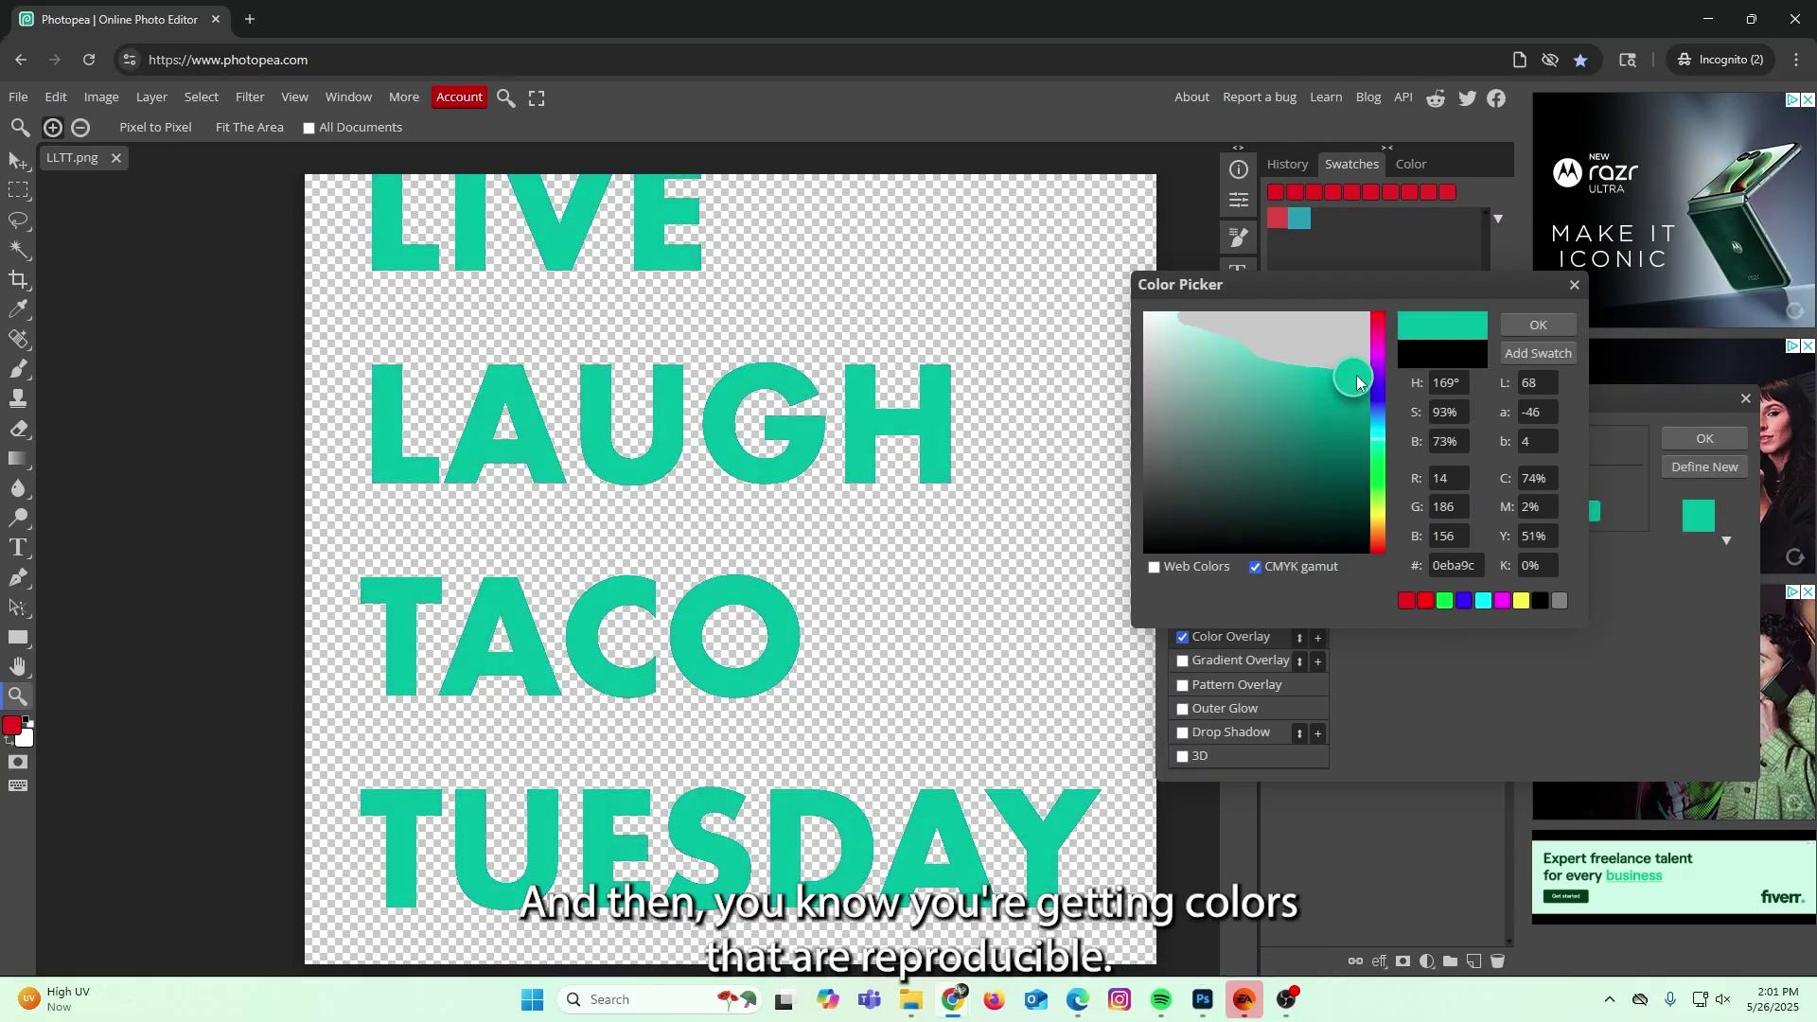
left_click(1513, 330)
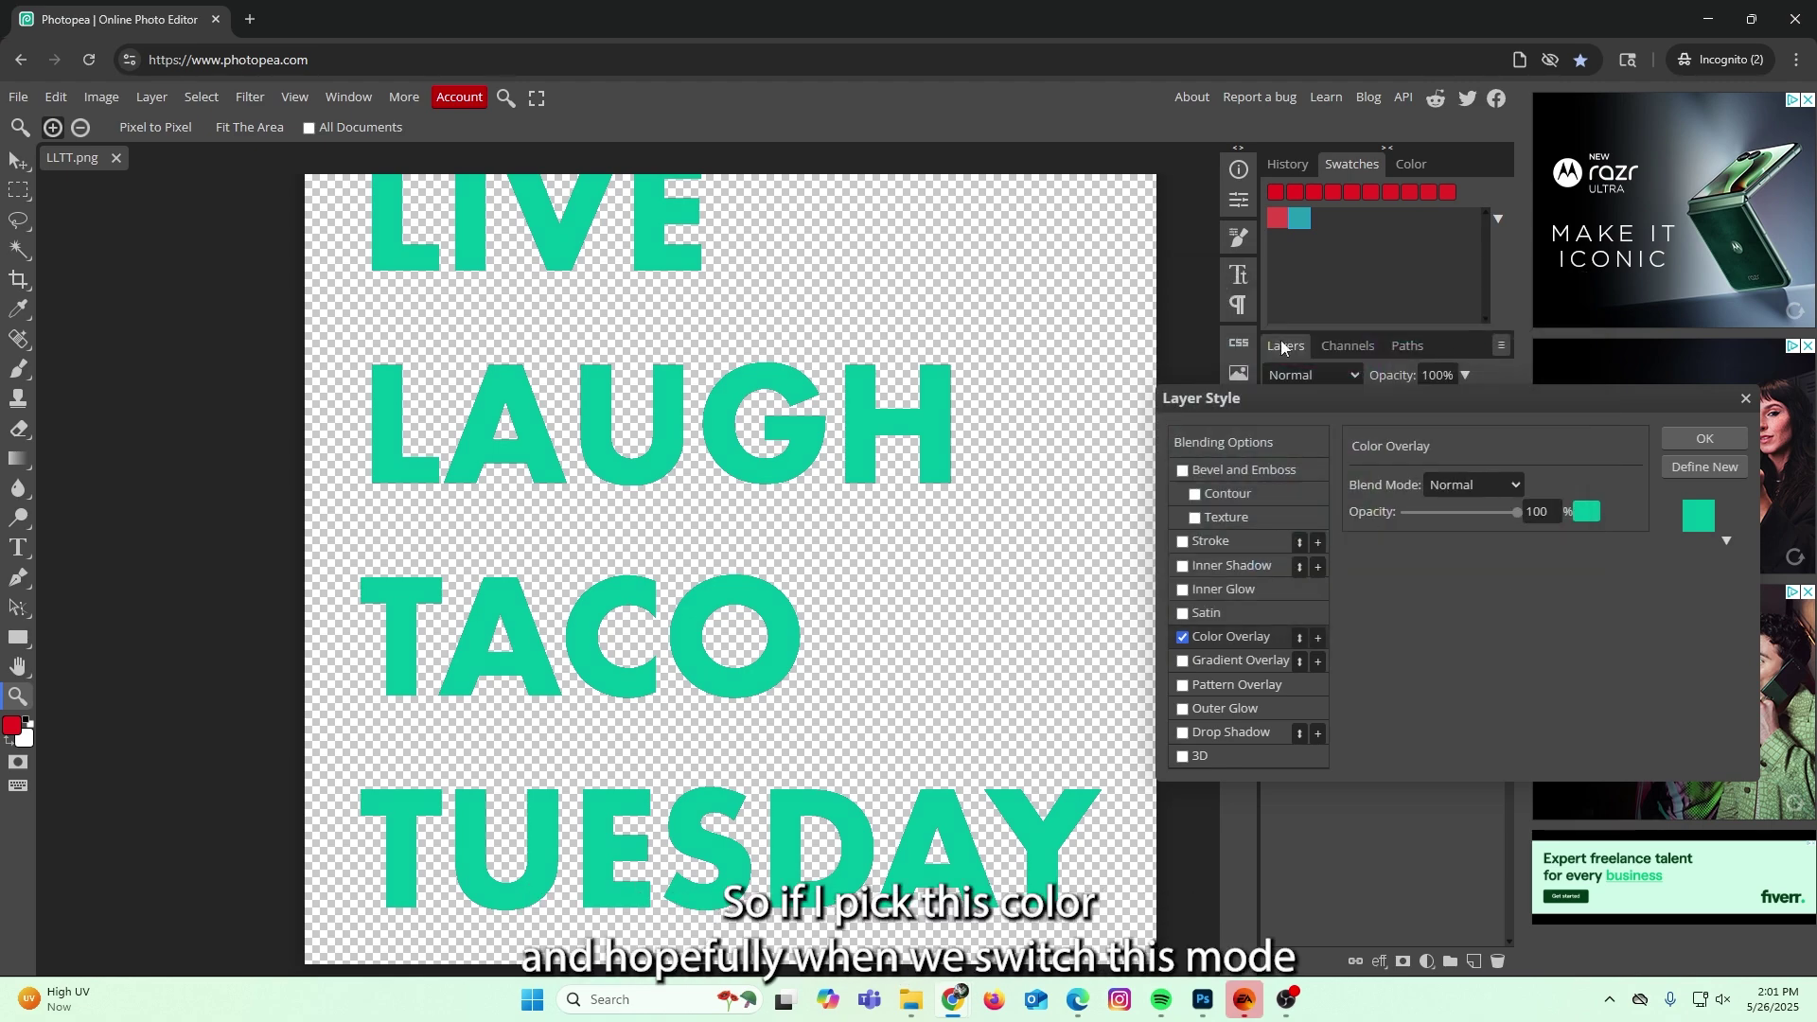
Apply the teal-green overlay and convert the image to CMYK mode.
left_click(1703, 439)
left_click(101, 97)
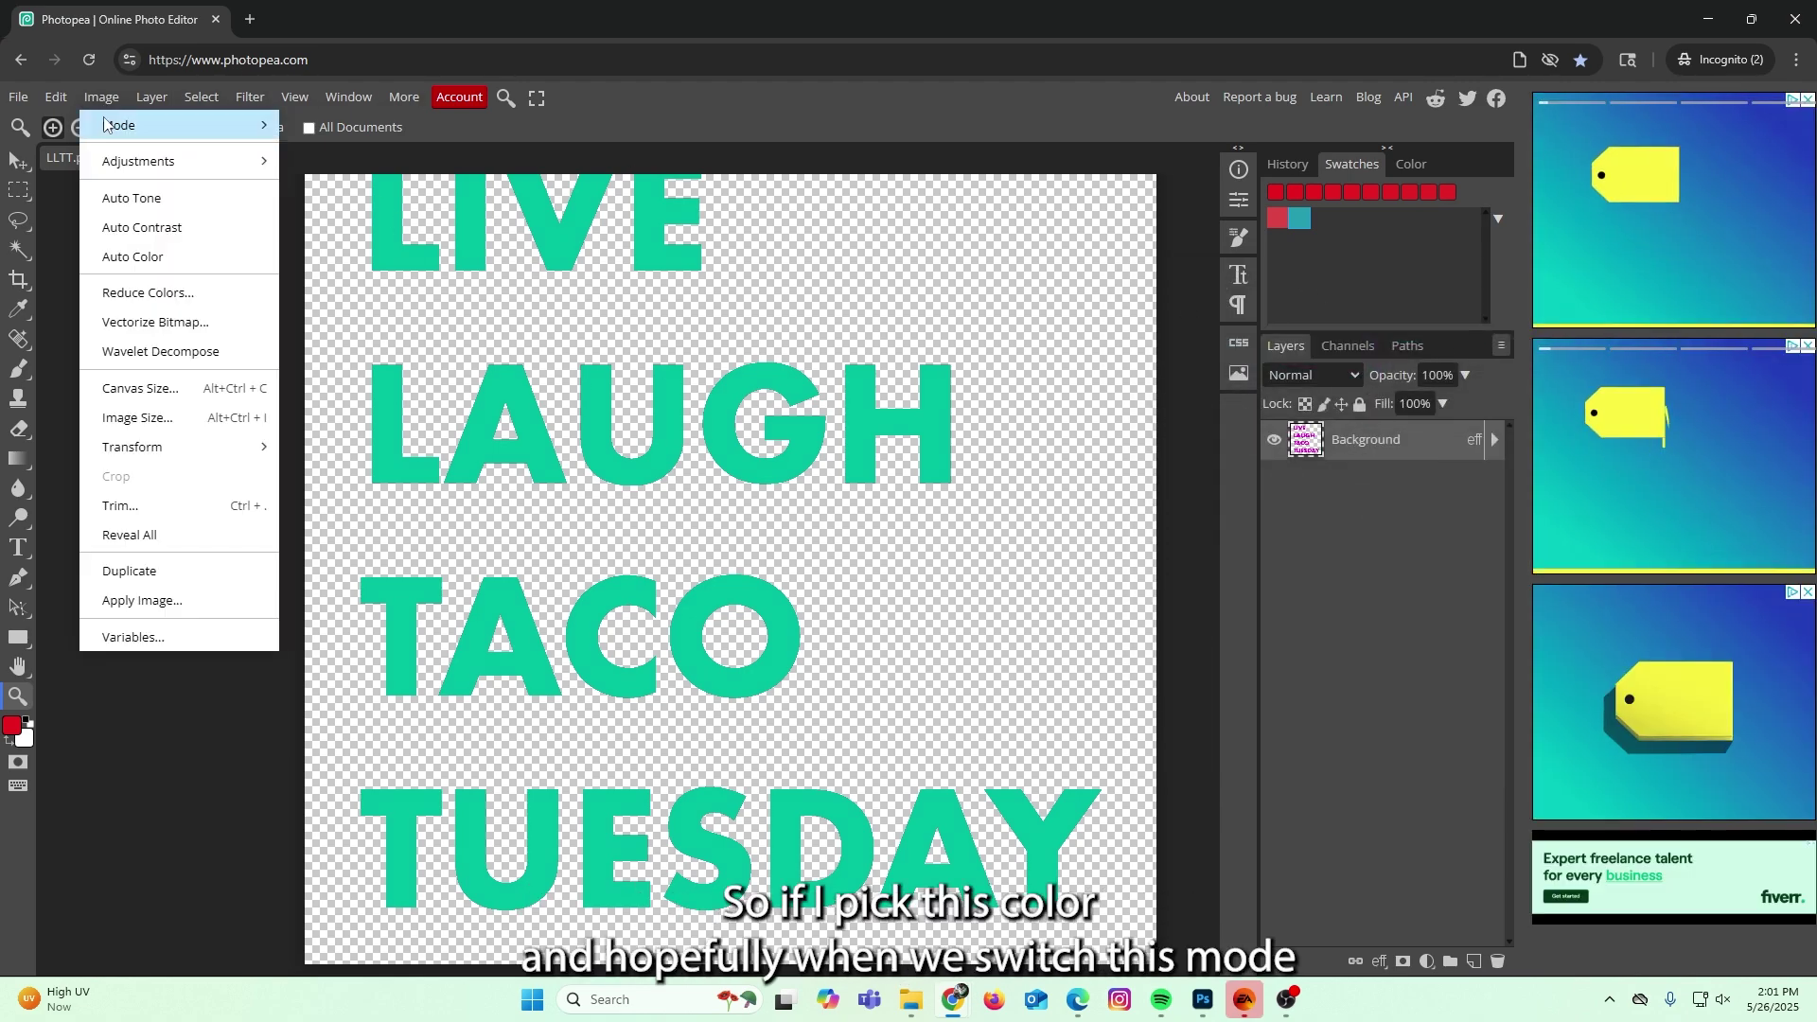
mouse_move(158, 126)
left_click(335, 152)
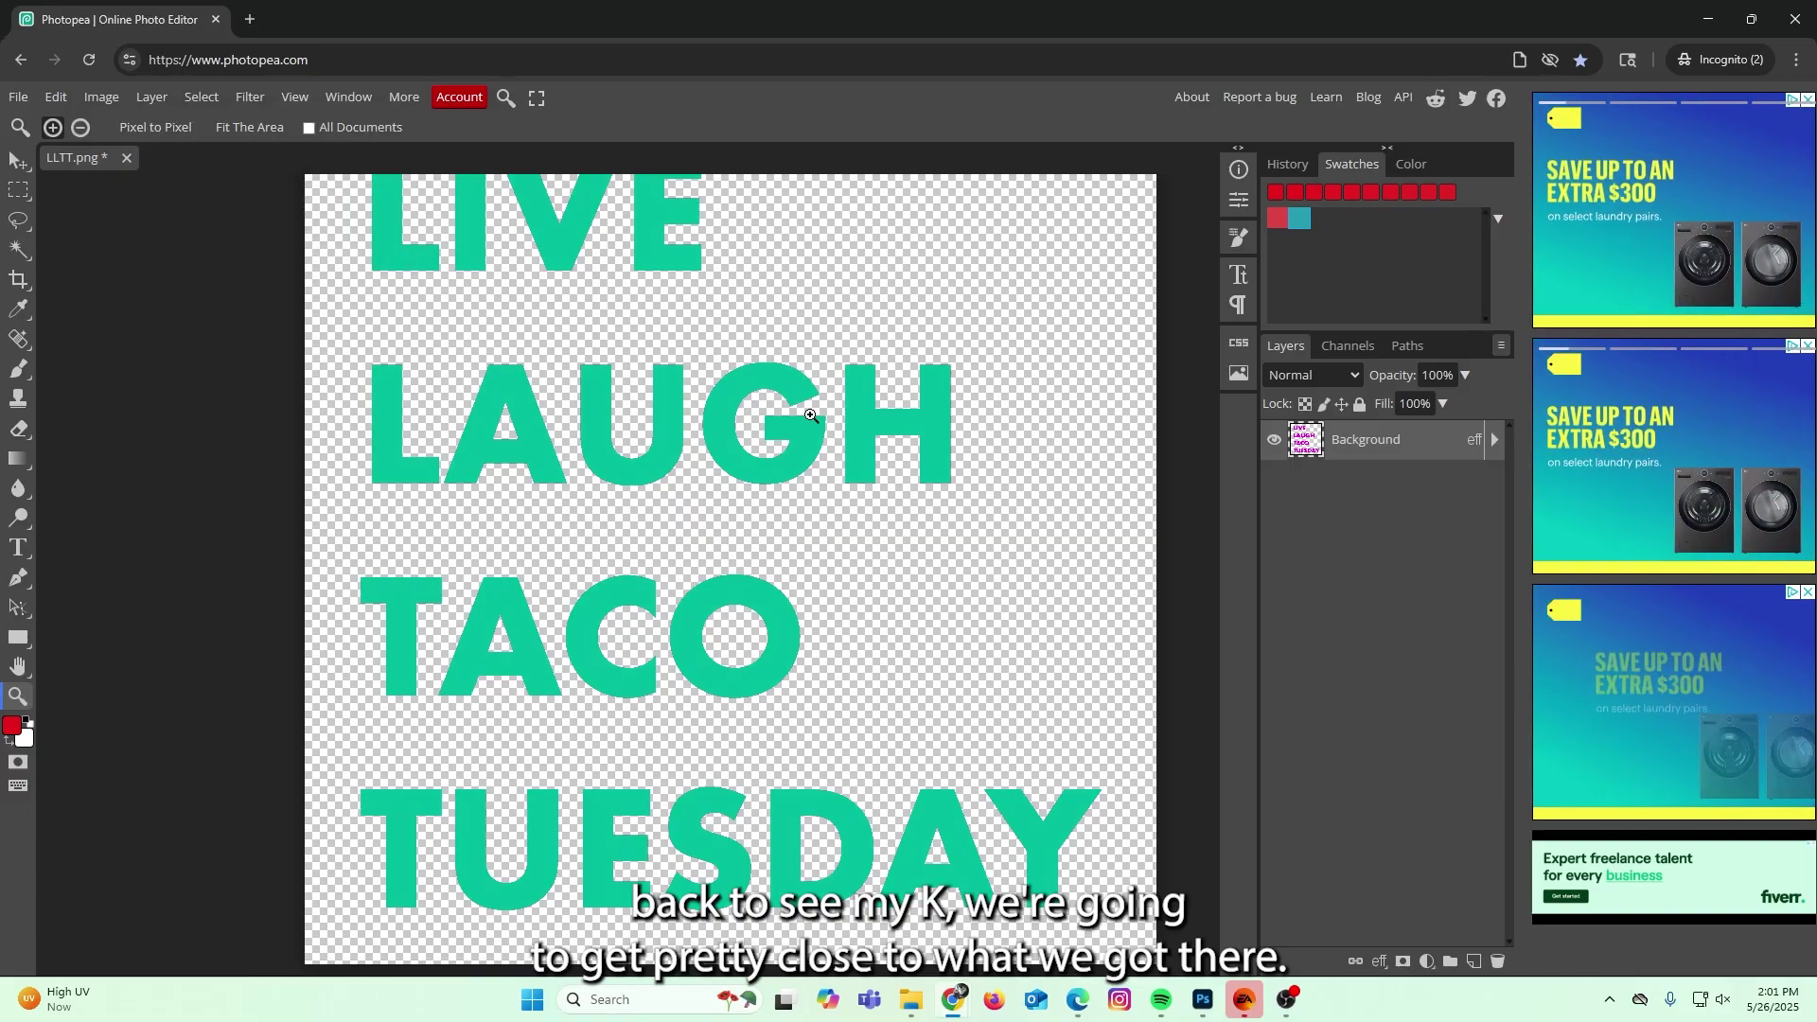
scroll(931, 387, "up", 2)
scroll(932, 388, "up", 2)
scroll(931, 388, "up", 2)
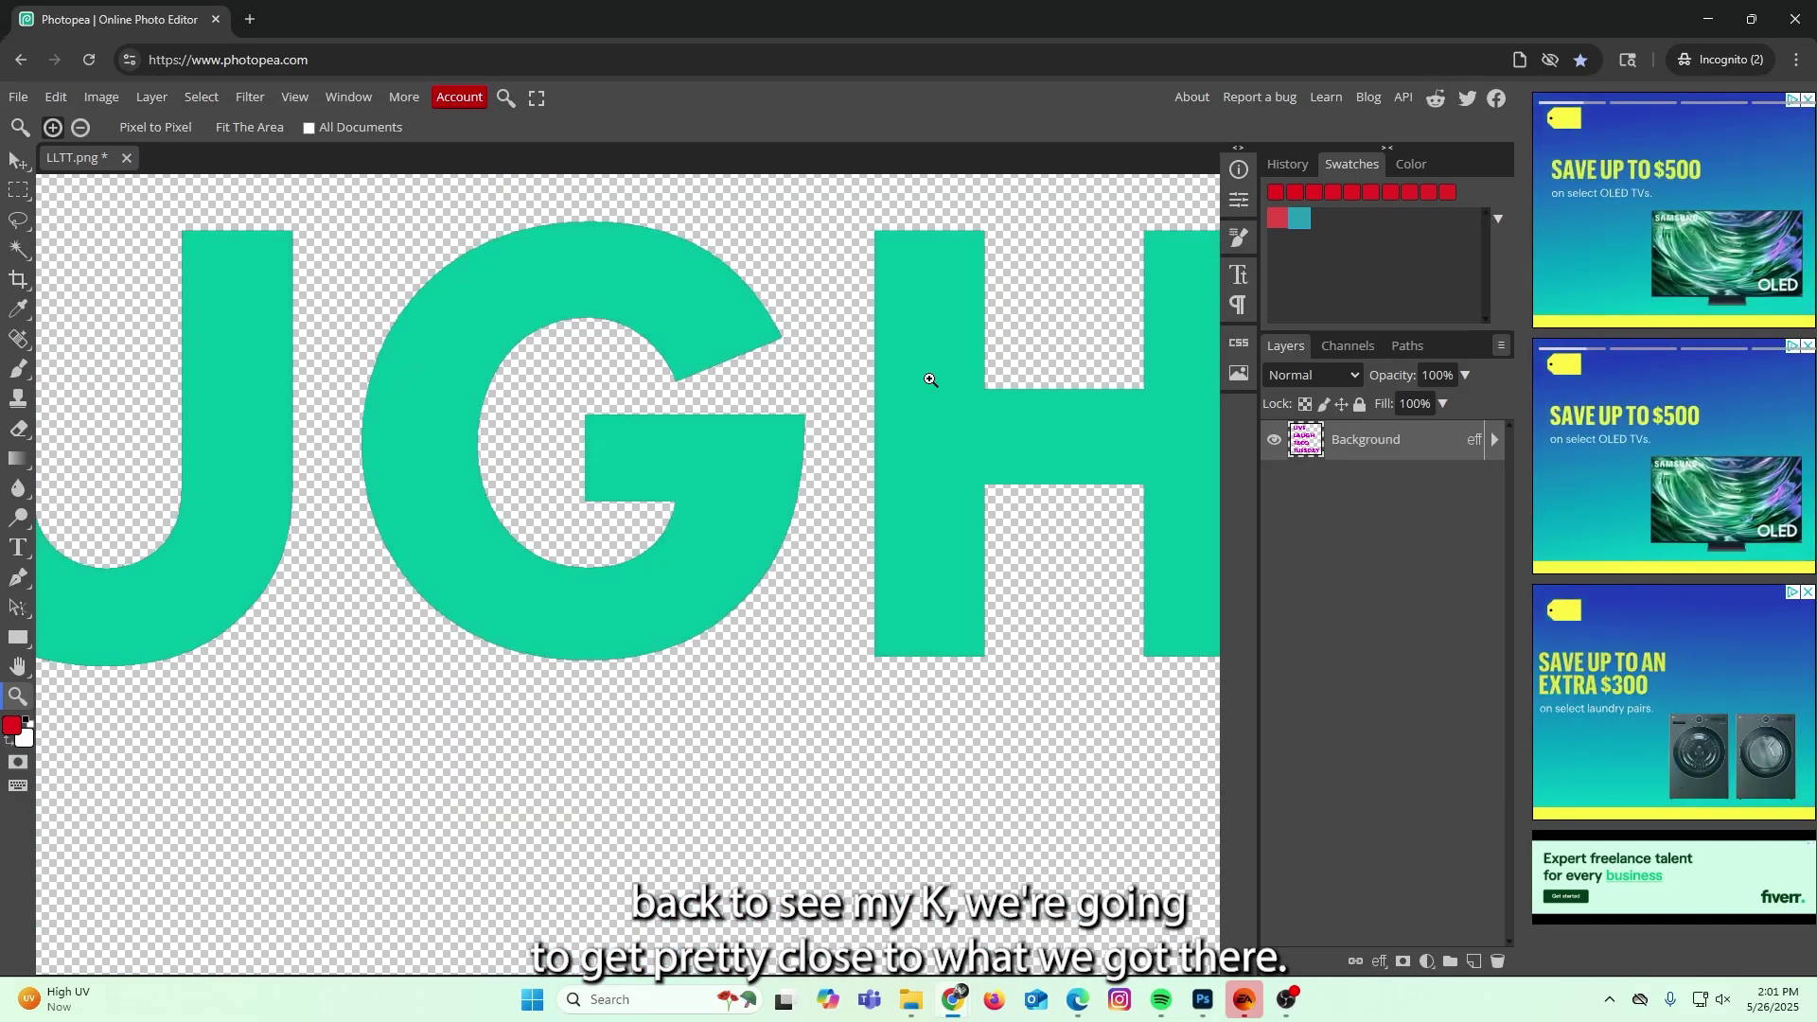
scroll(853, 332, "down", 5)
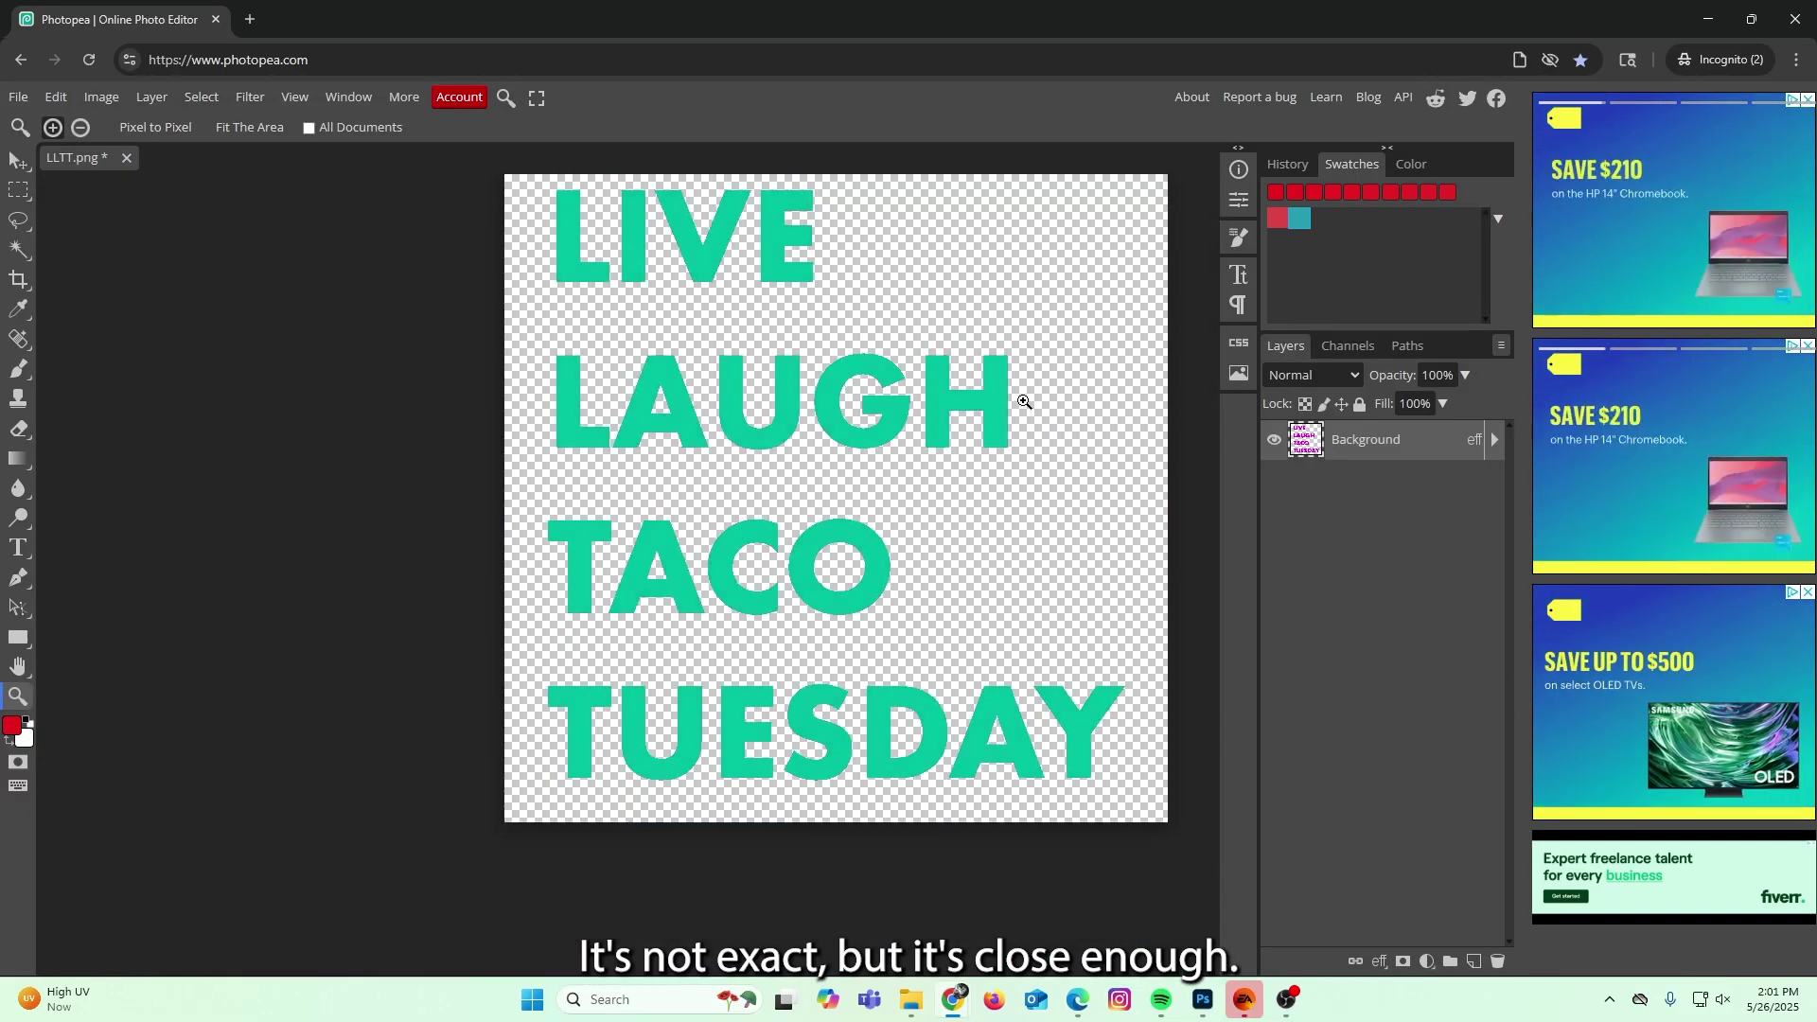
scroll(941, 394, "down", 2)
scroll(940, 394, "up", 1)
scroll(941, 394, "up", 1)
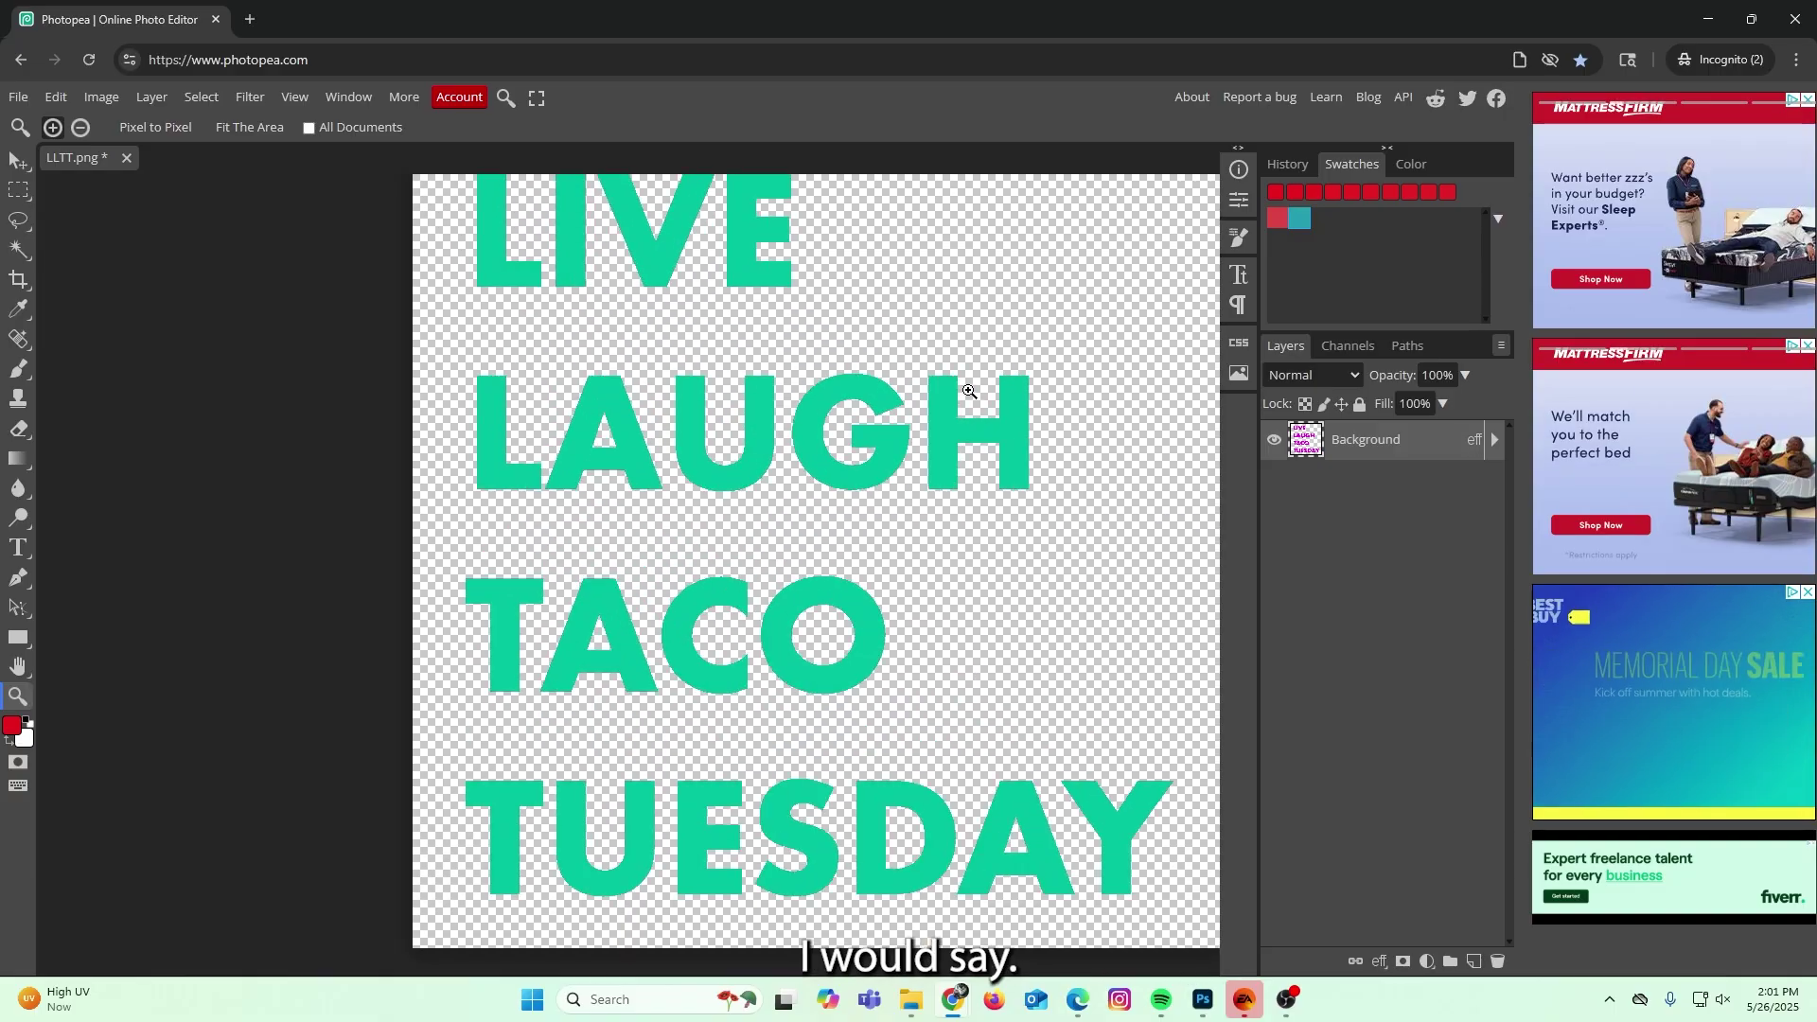
scroll(939, 393, "down", 2)
scroll(940, 393, "up", 1)
scroll(941, 394, "up", 1)
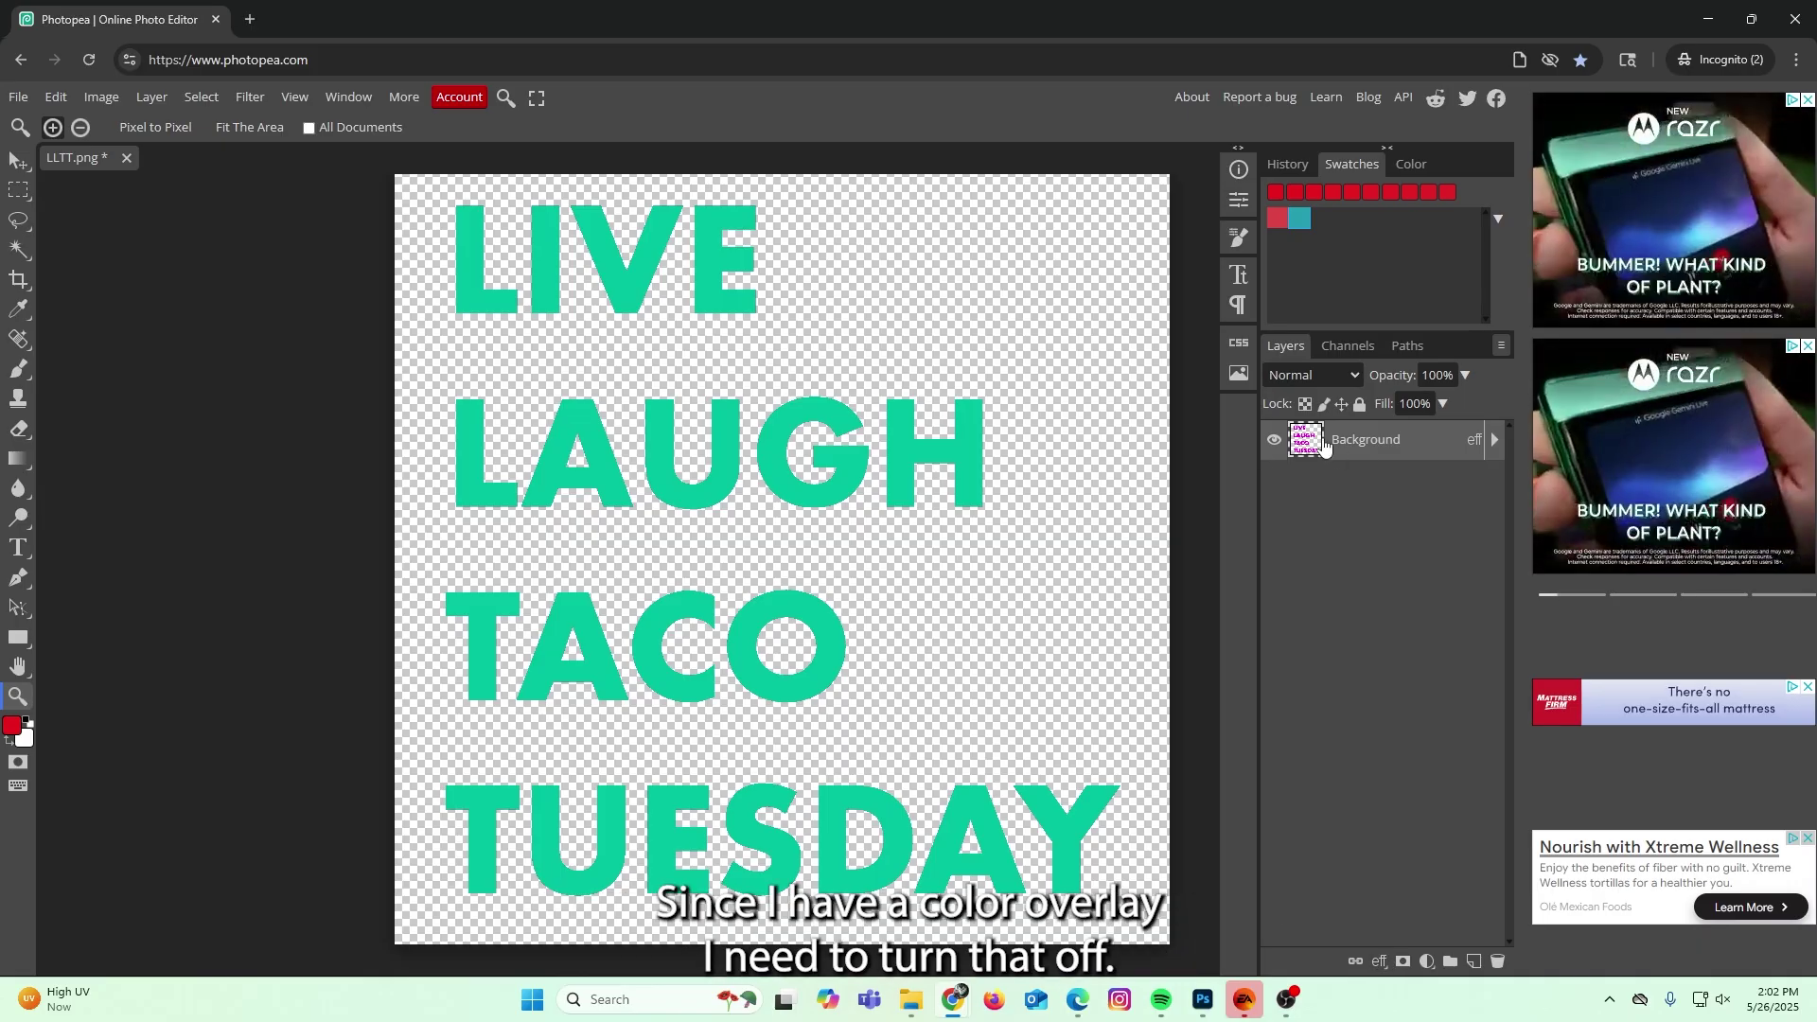
Disable the Color Overlay effect so the text returns to magenta.
left_click(1378, 962)
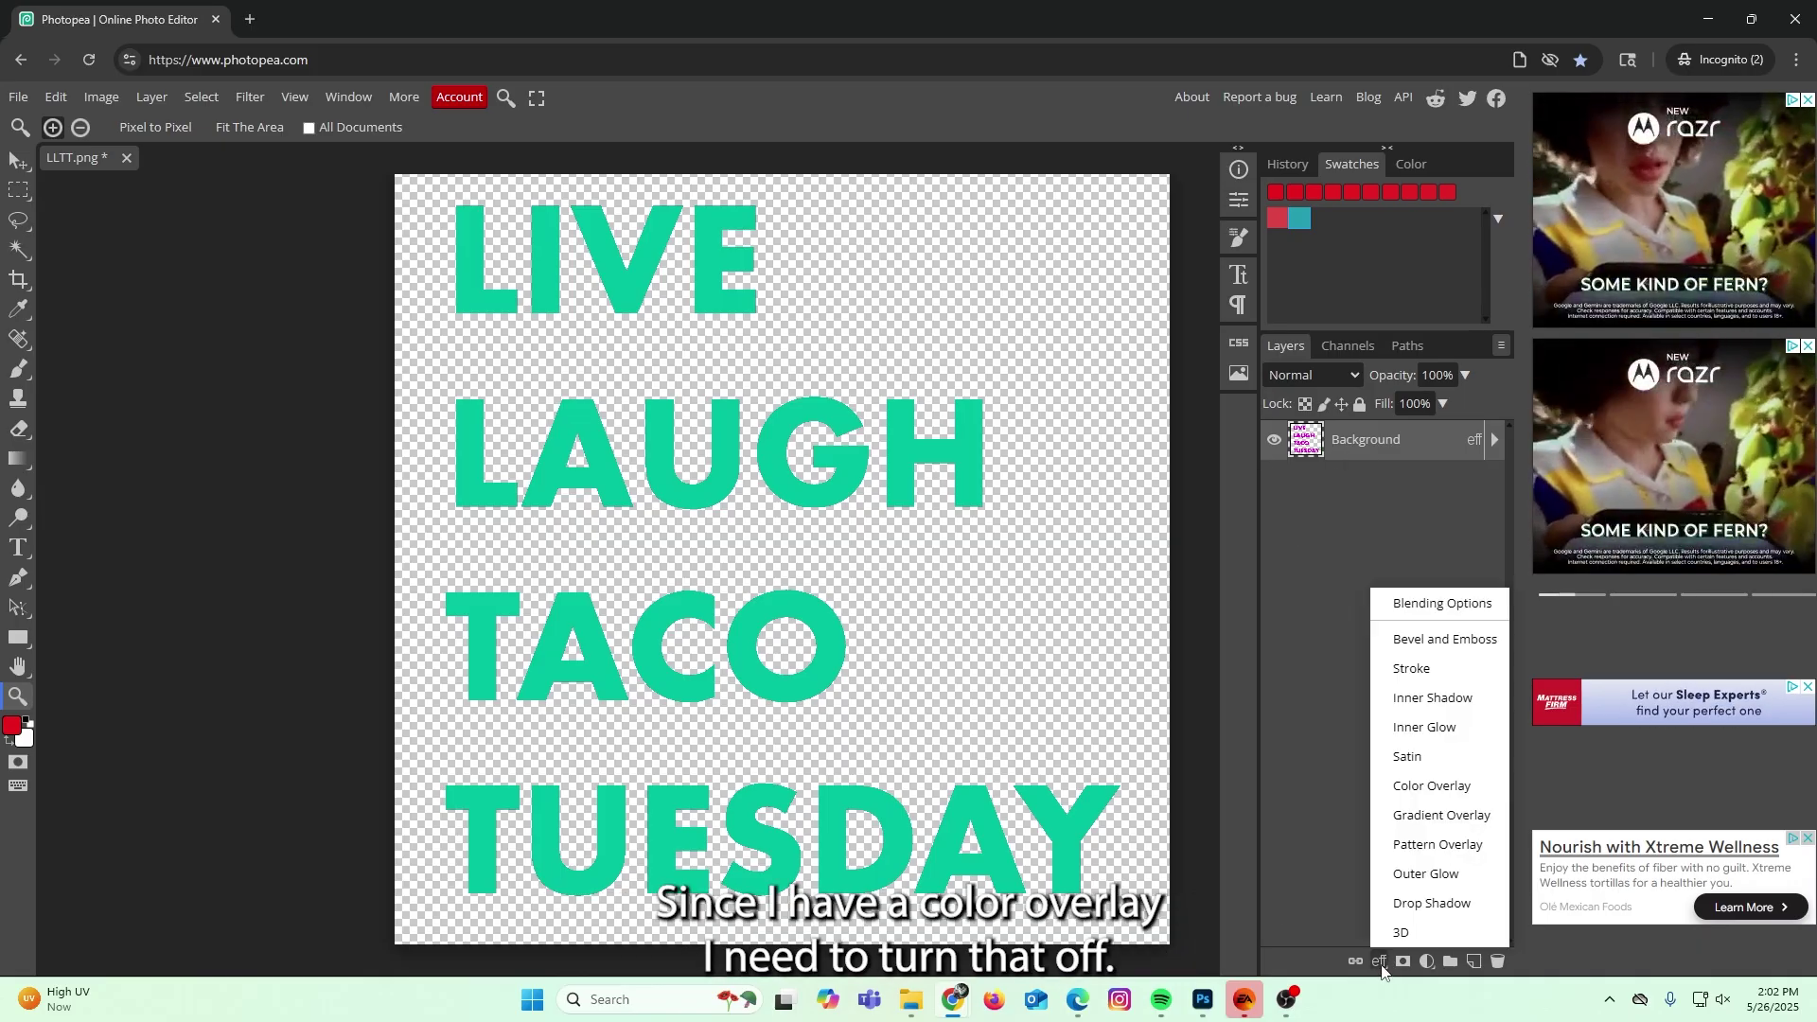
left_click(1420, 810)
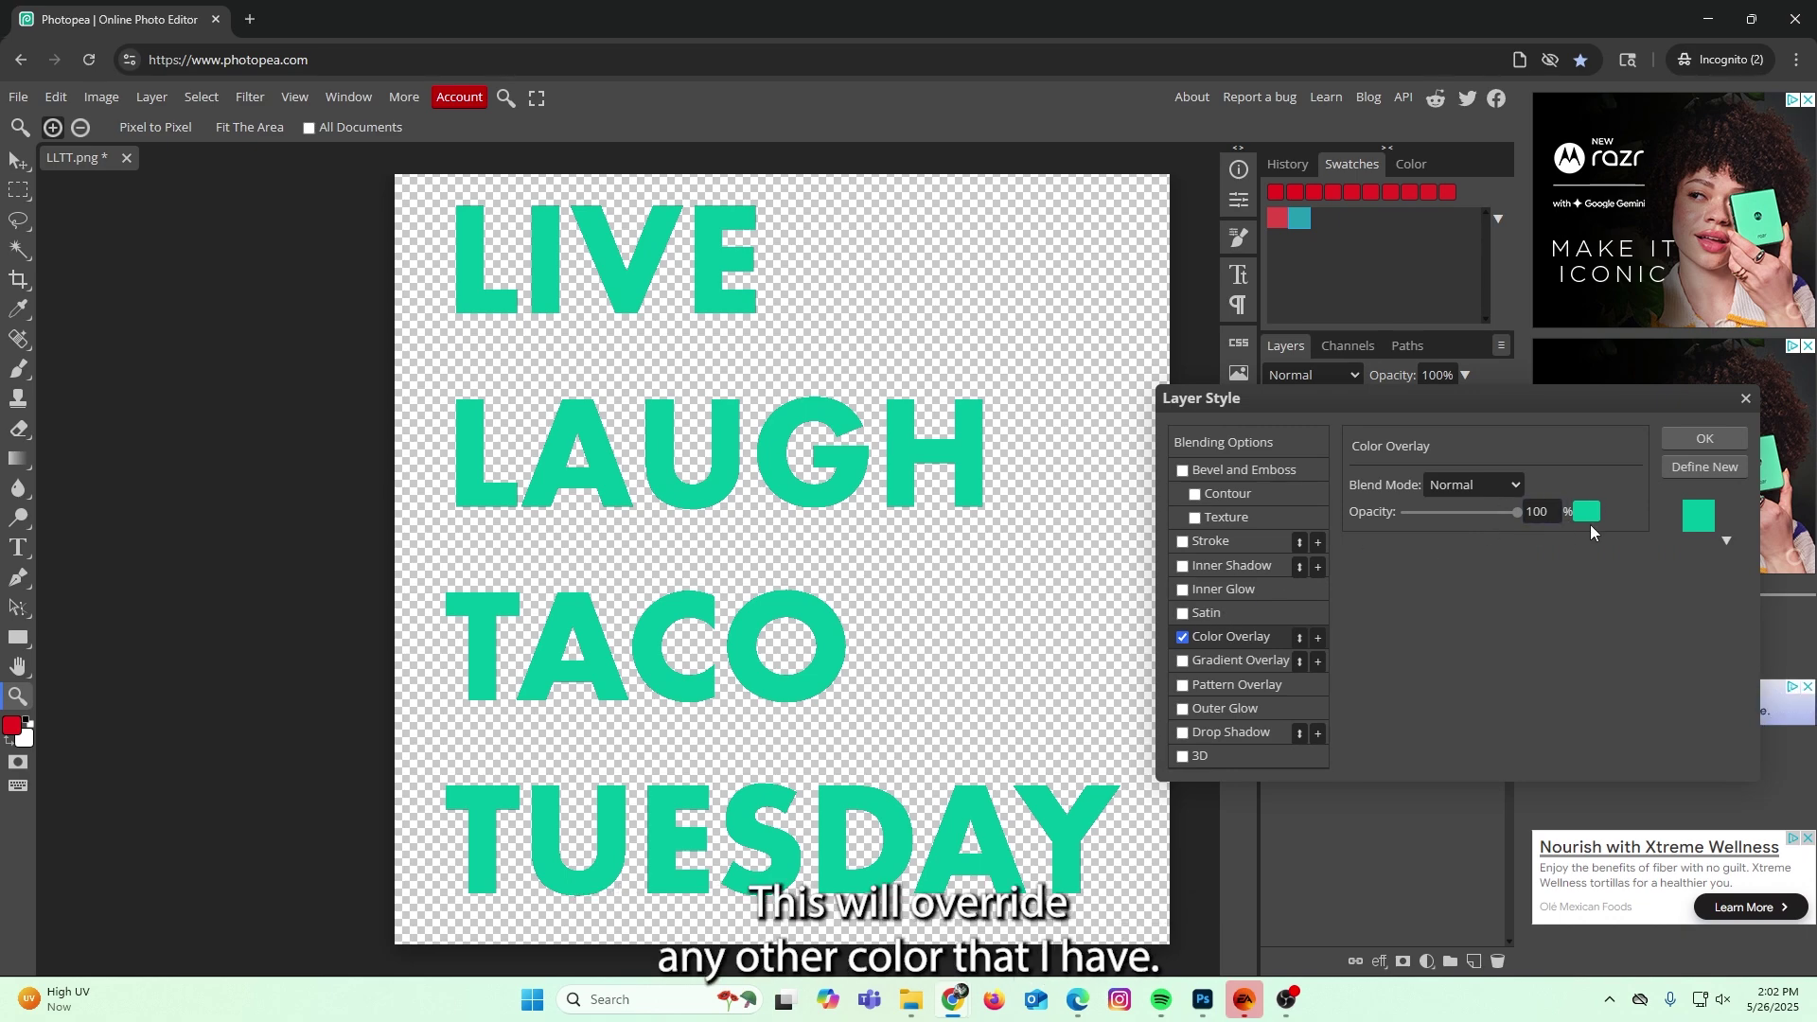
left_click(1183, 637)
left_click(1683, 443)
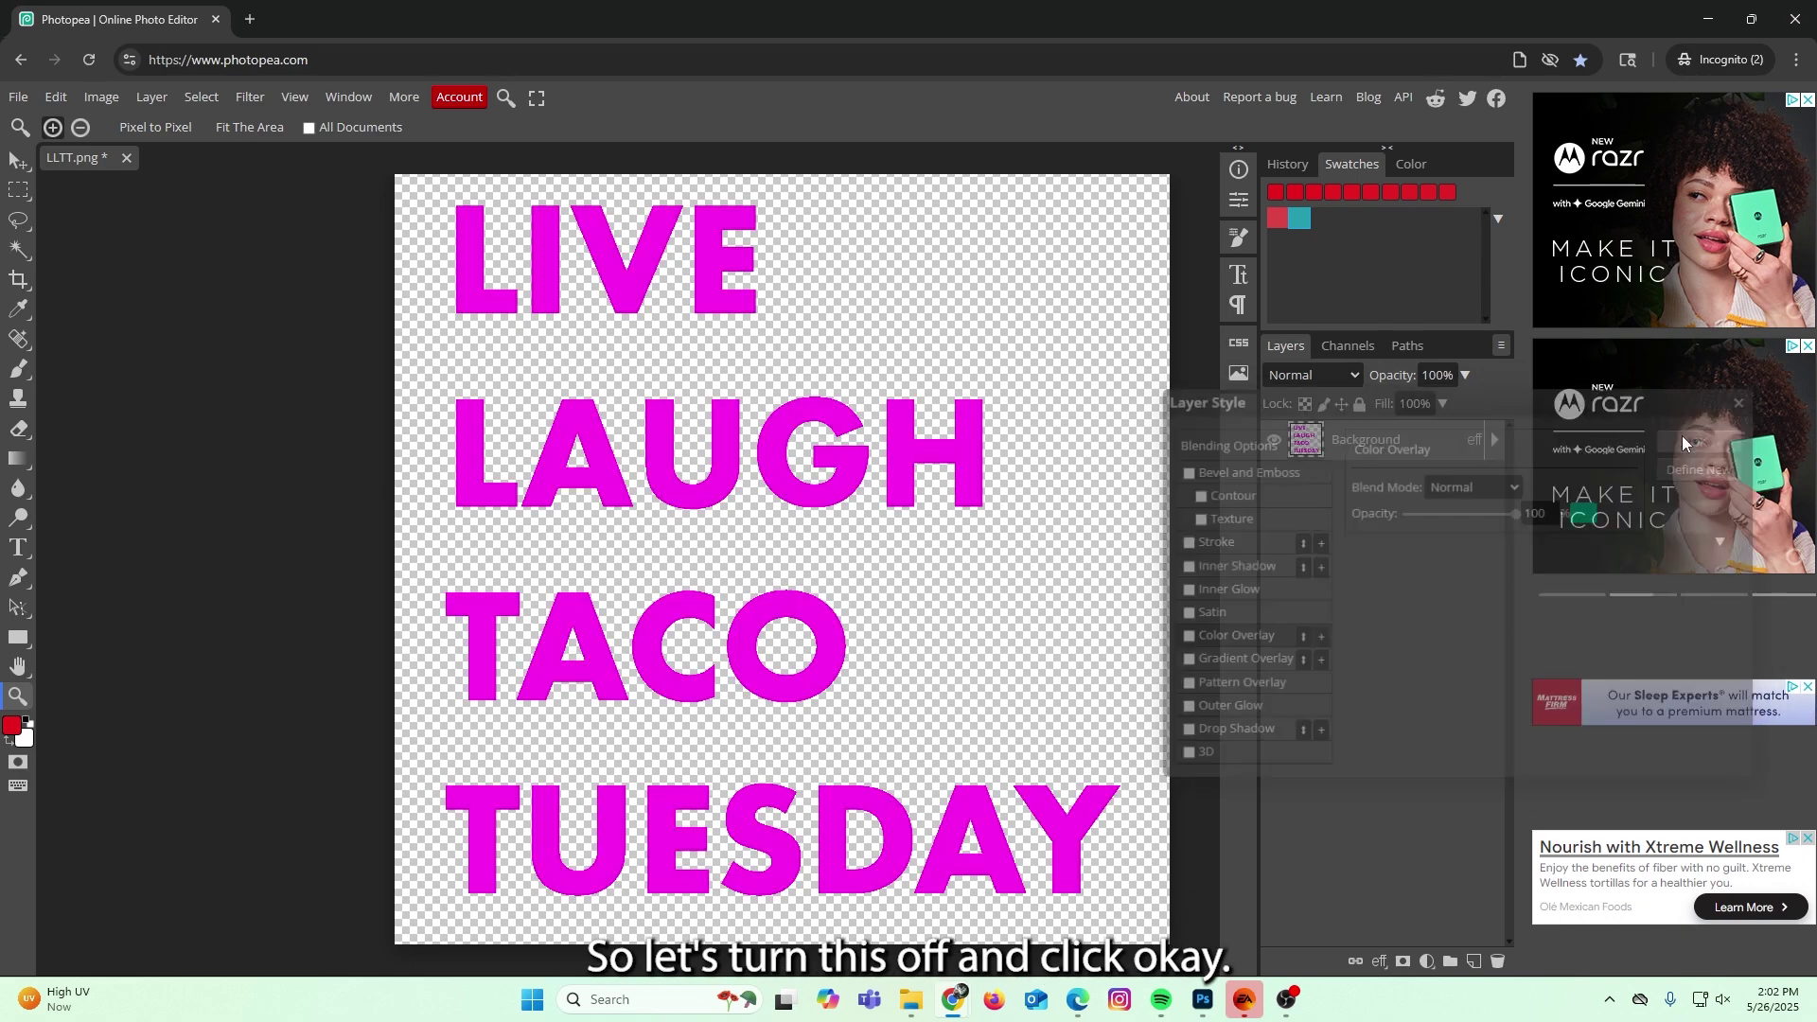
left_click(100, 98)
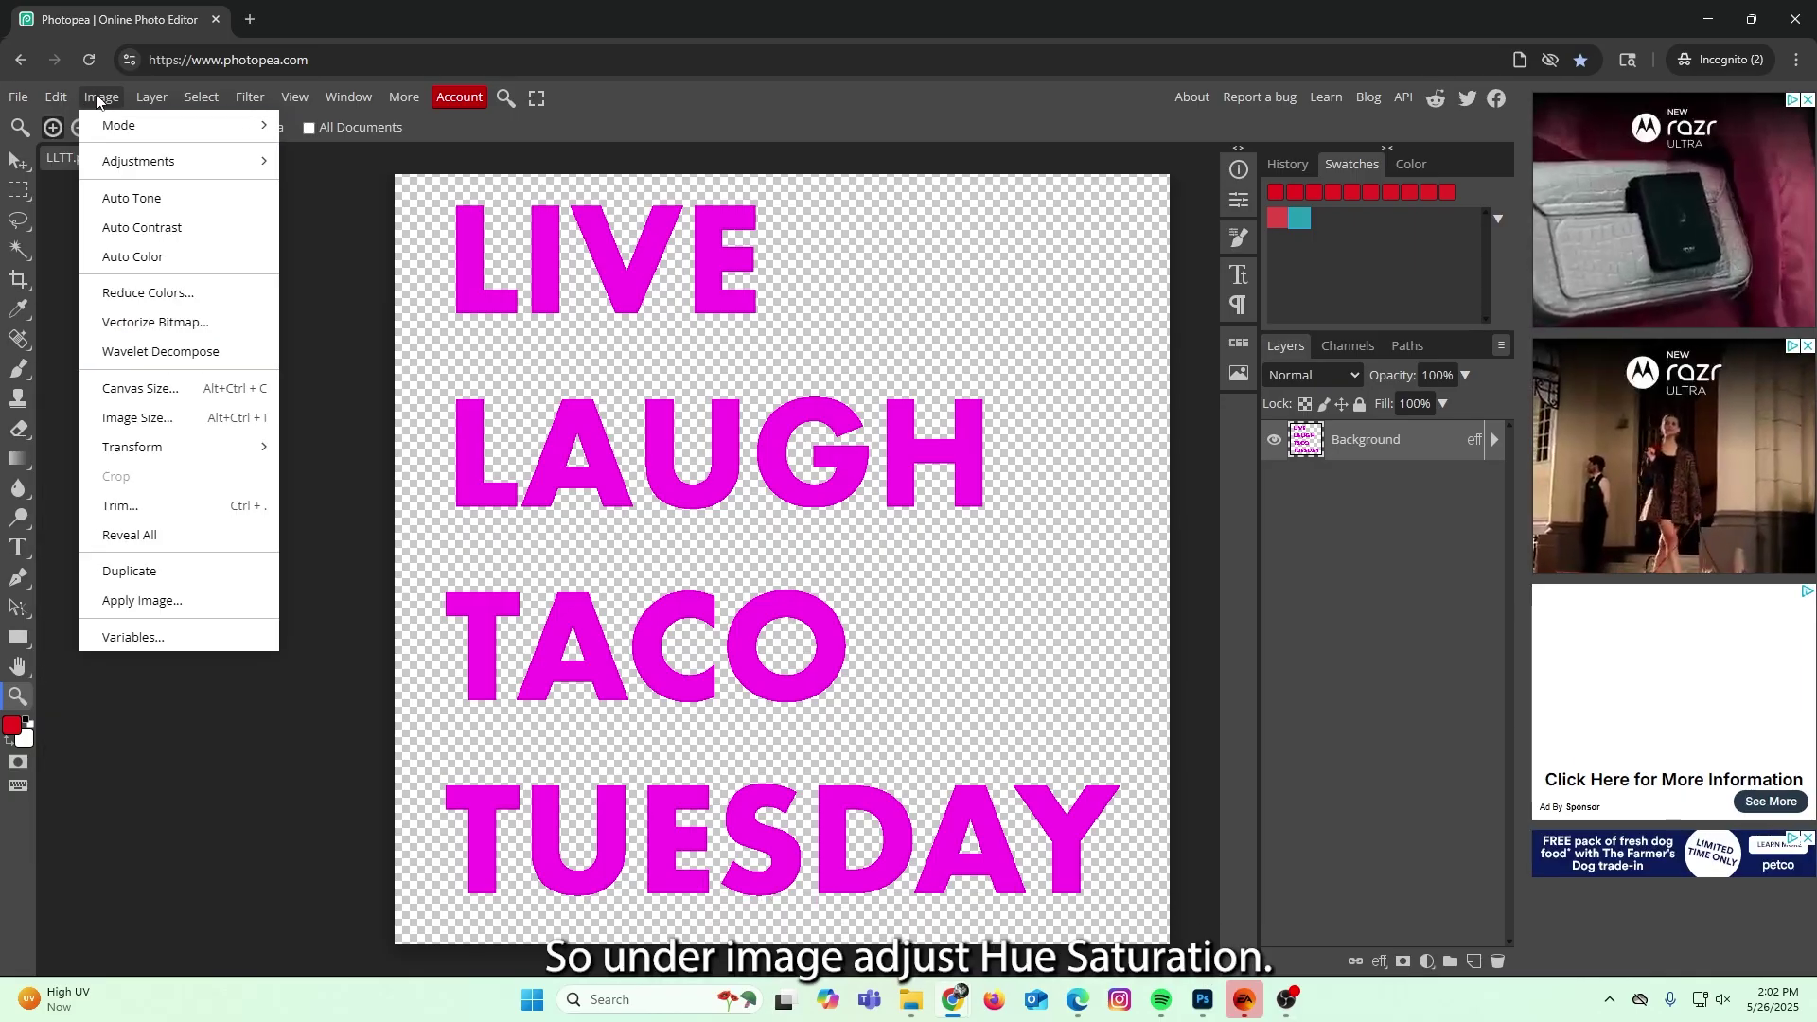
mouse_move(138, 161)
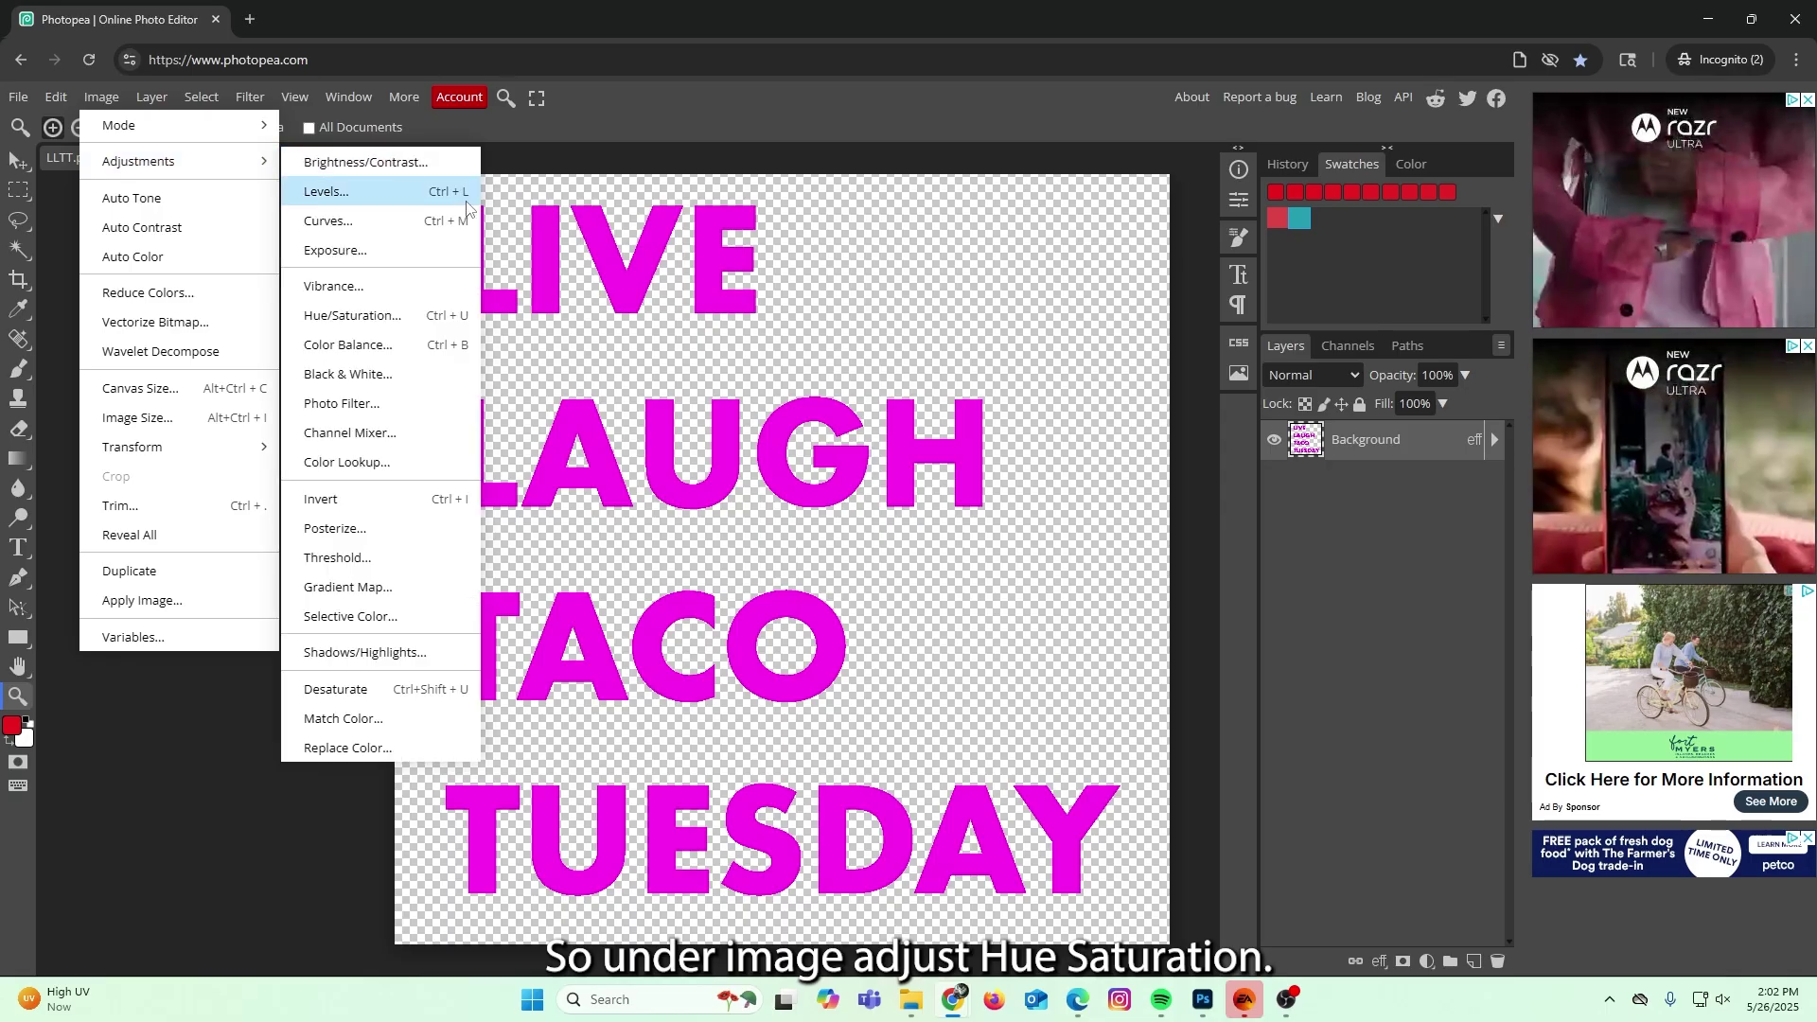
Apply Hue/Saturation with hue −128 and saturation 82 to turn the text cyan.
left_click(449, 330)
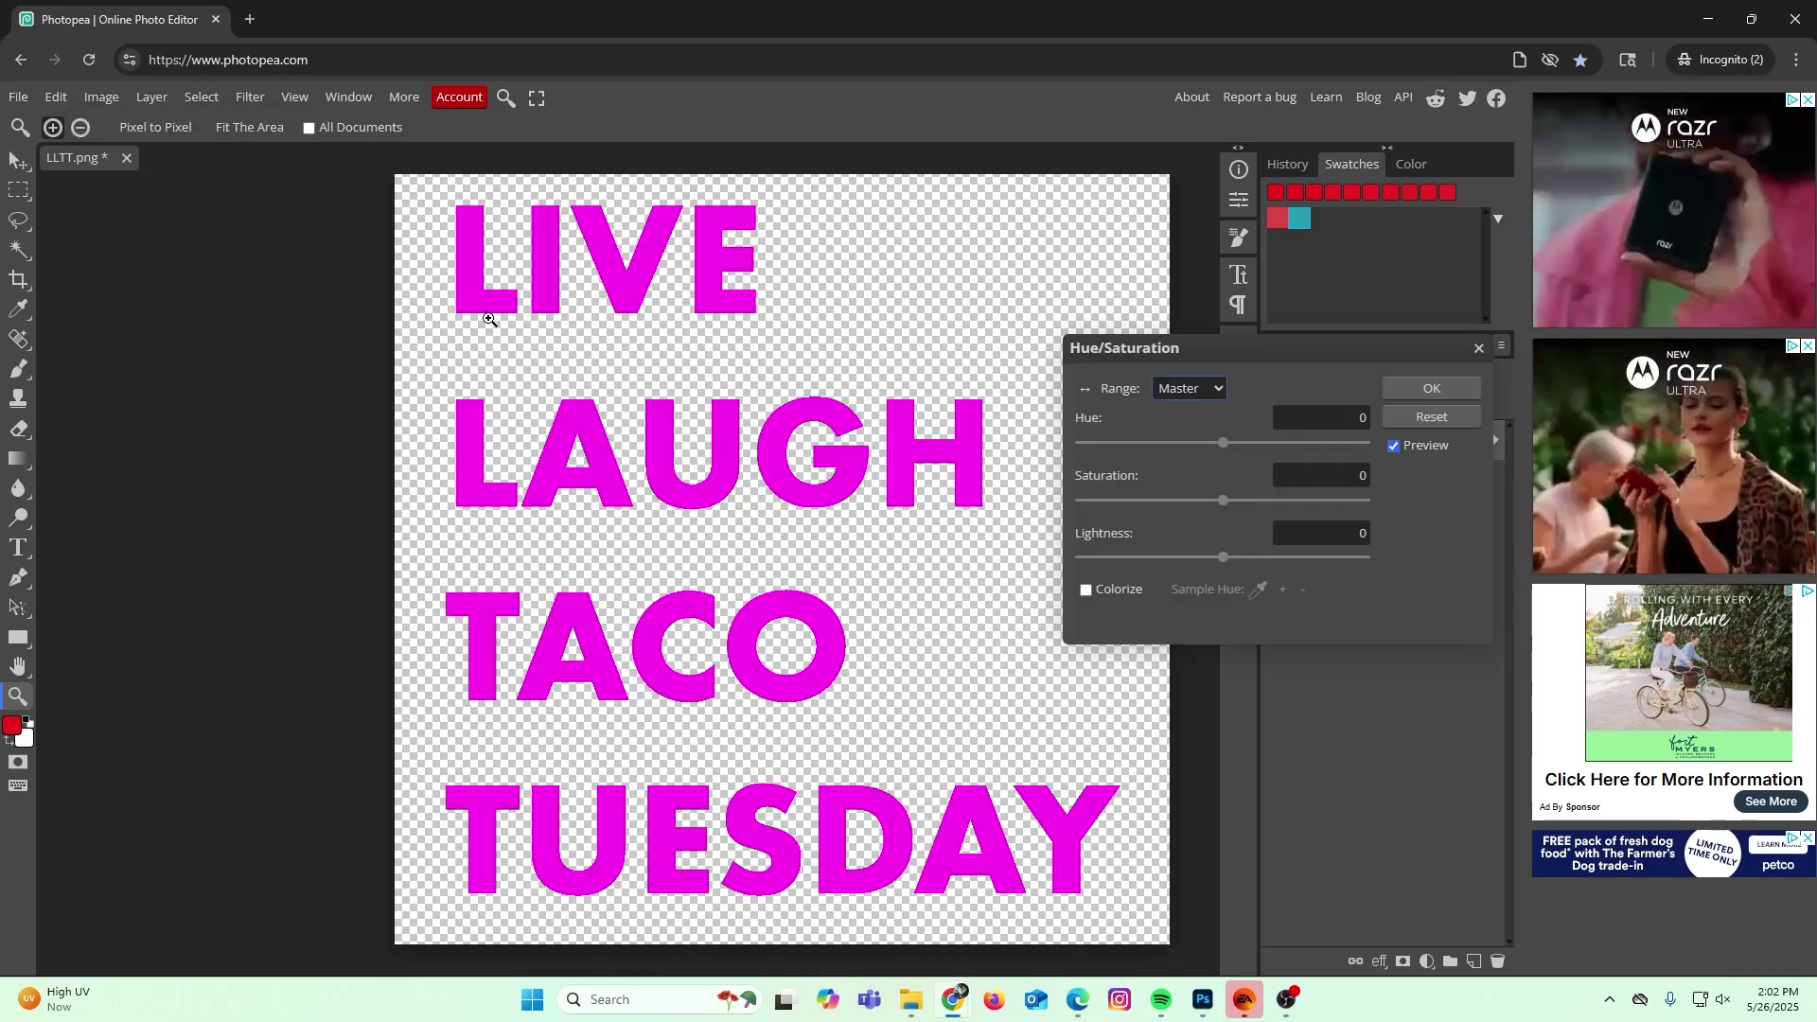
mouse_move(1220, 451)
left_mouse_down()
mouse_move(1315, 451)
mouse_move(1290, 448)
left_mouse_up()
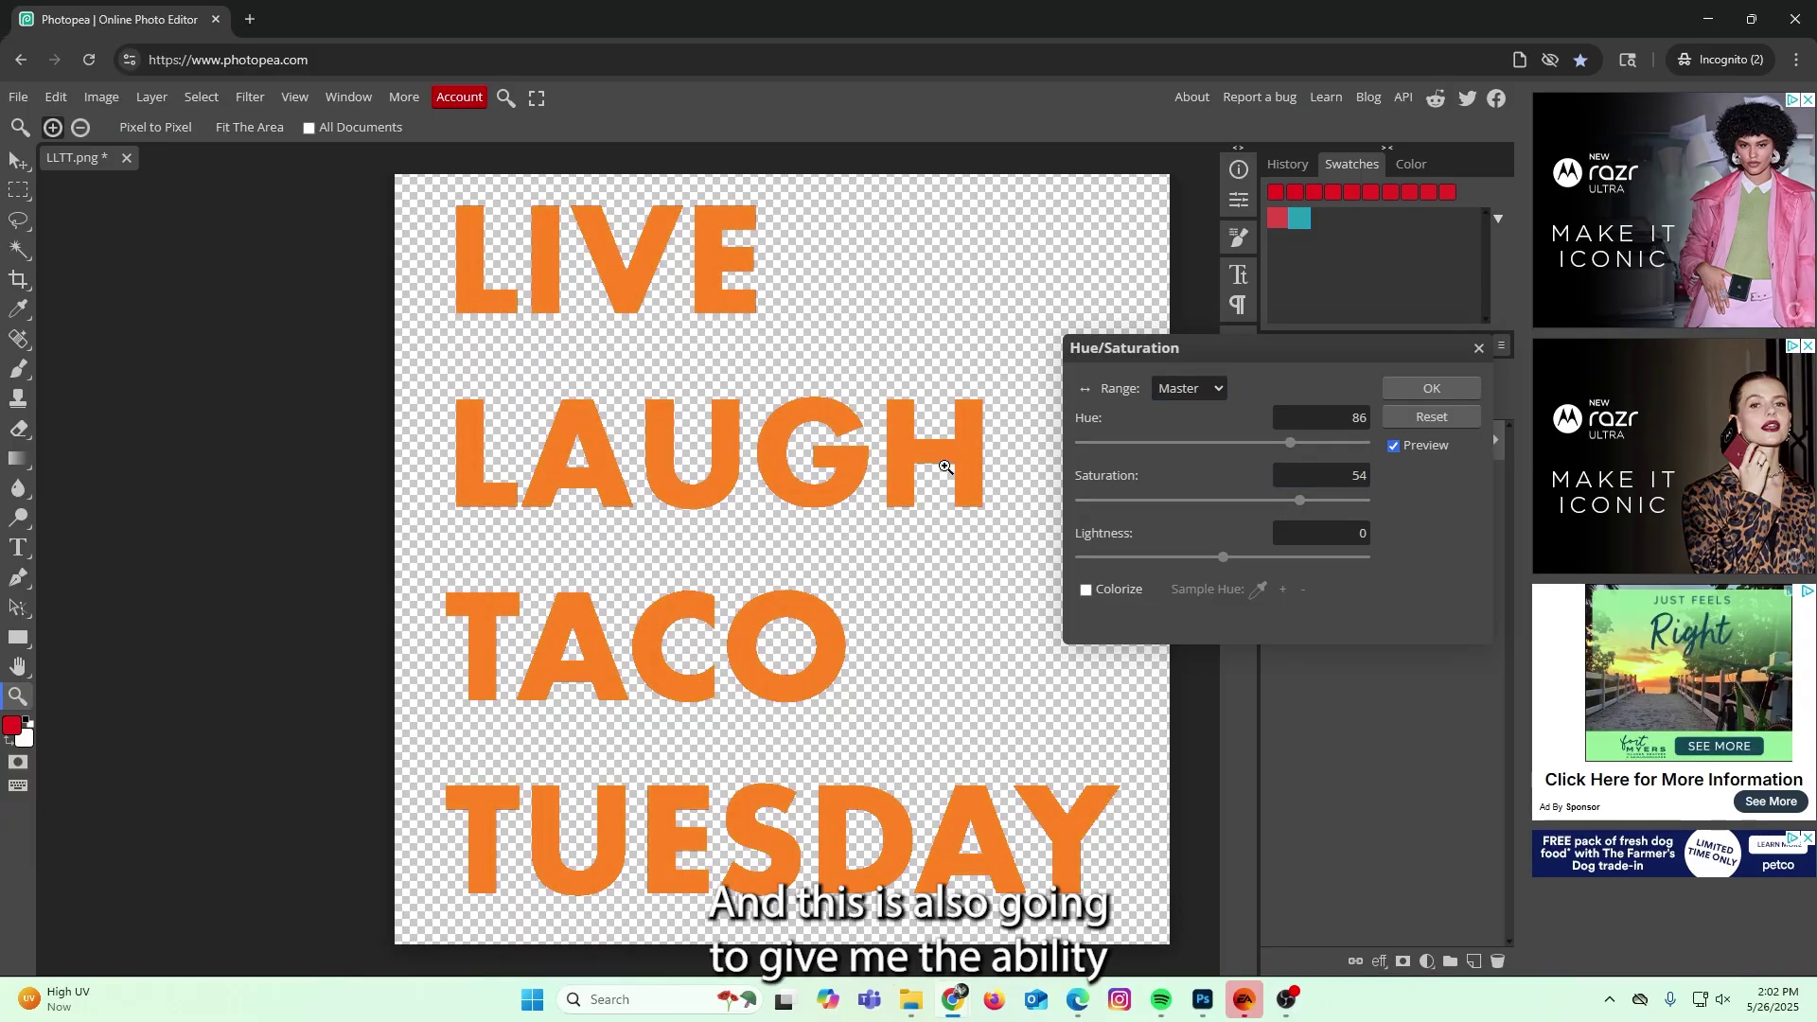
left_click_drag(1202, 448, 1124, 451)
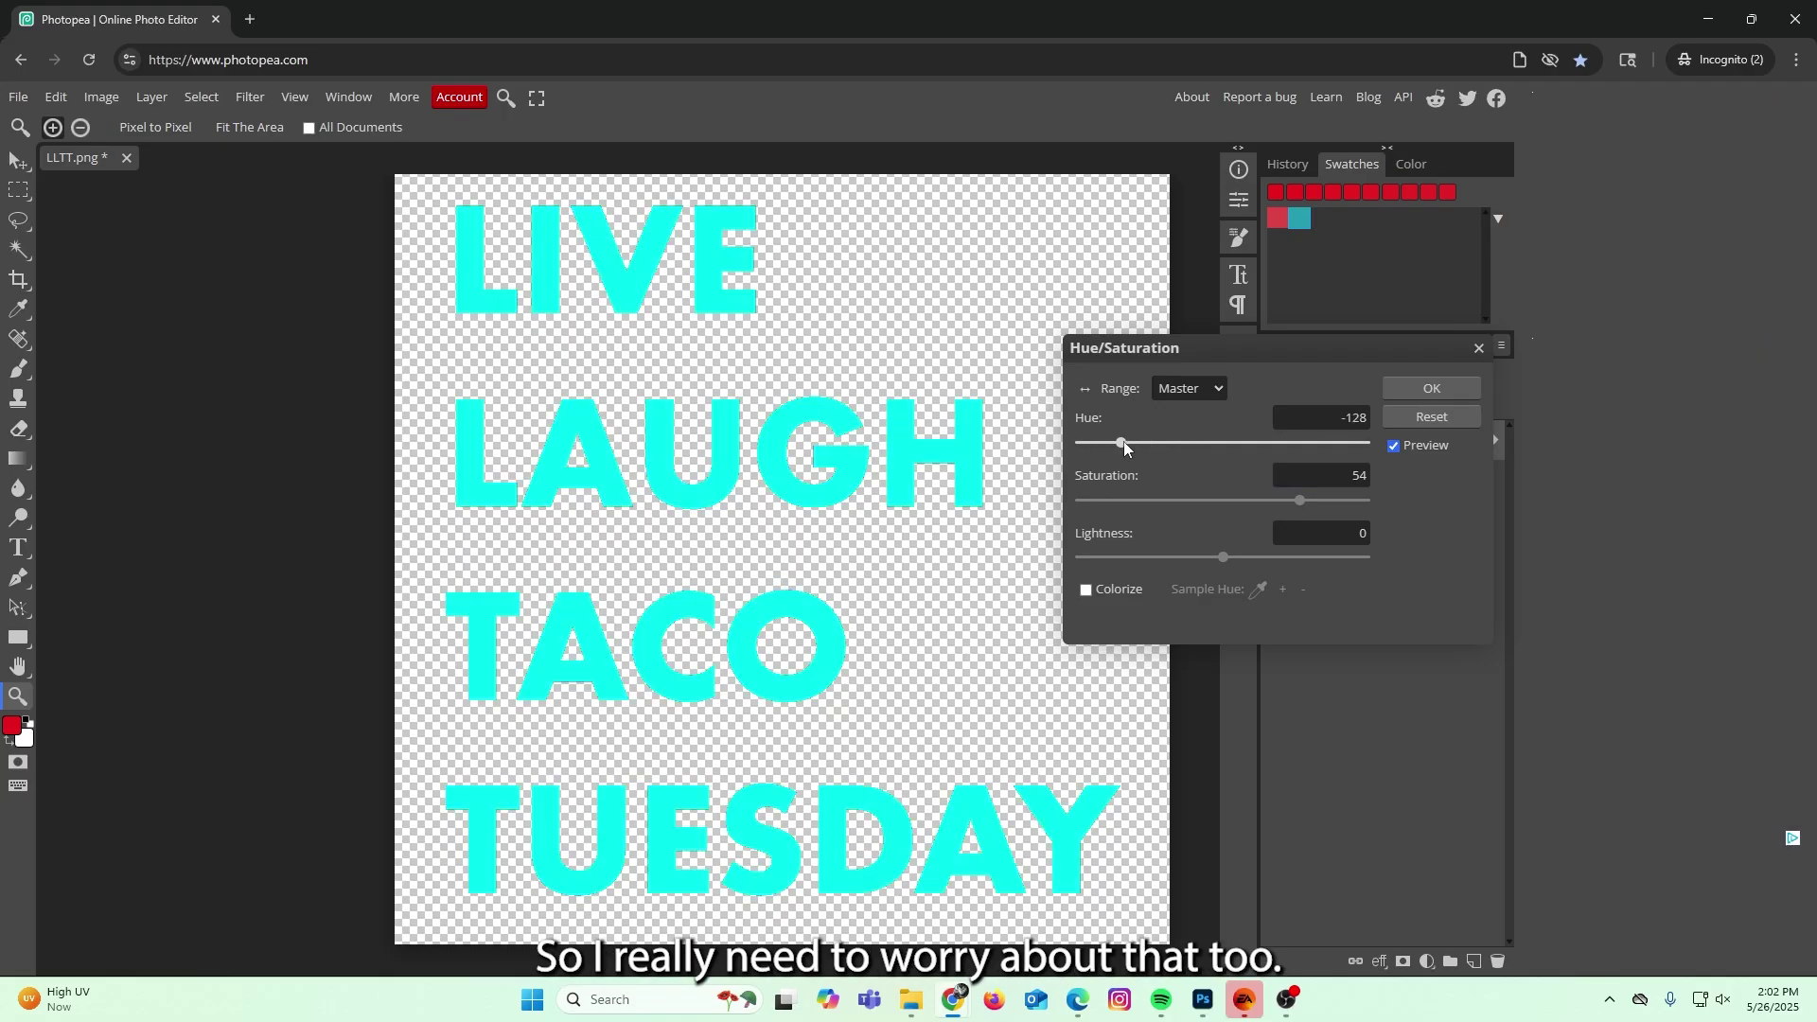
left_click_drag(1298, 500, 1340, 500)
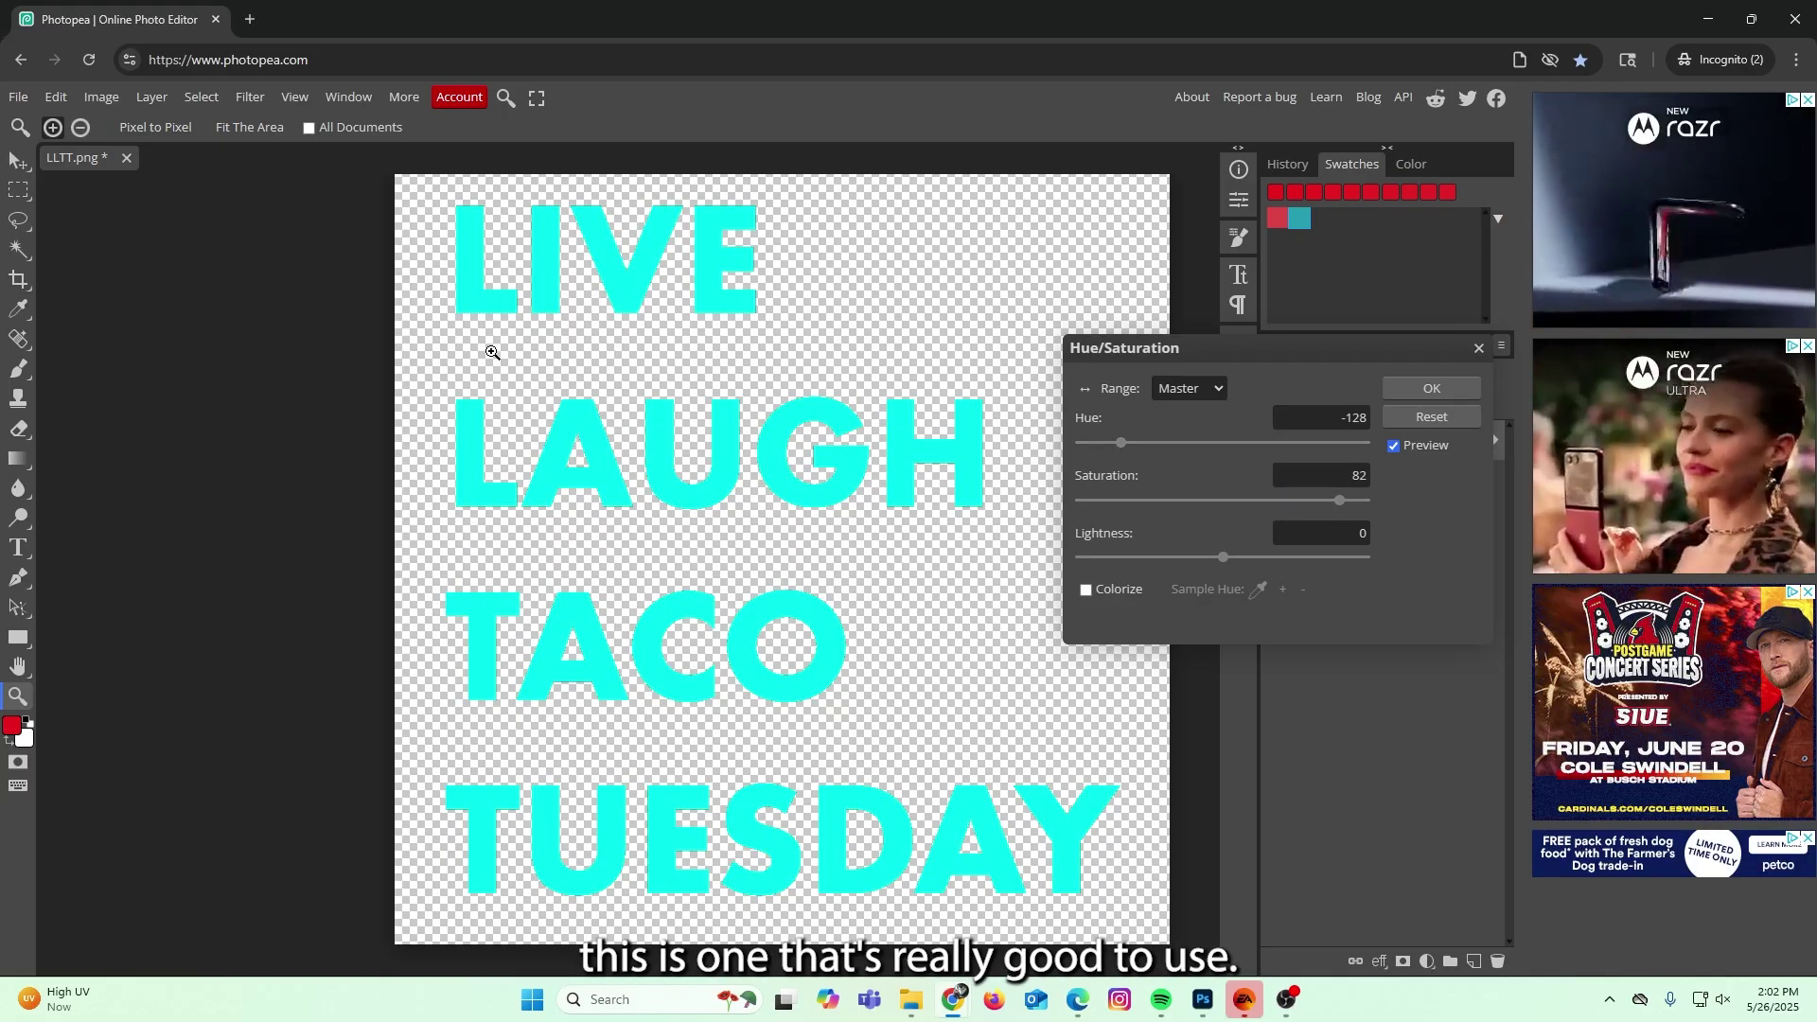
left_click_drag(1234, 346, 1160, 359)
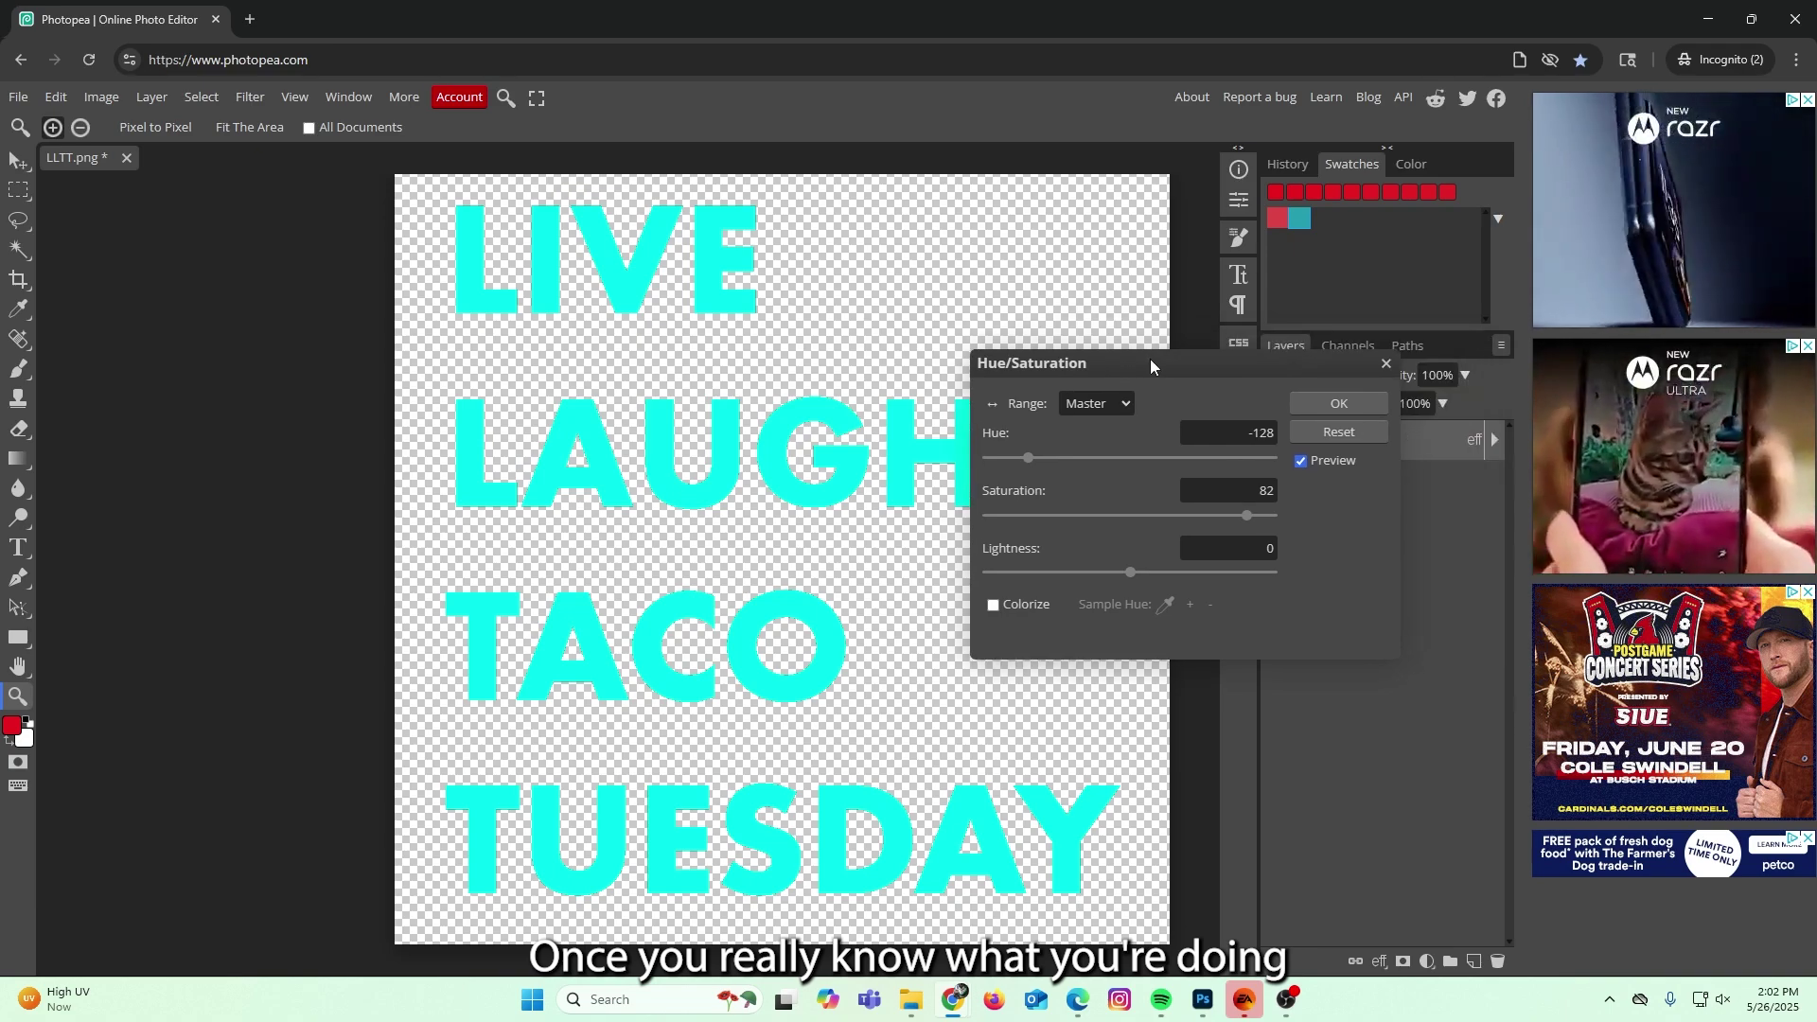
left_click(1322, 402)
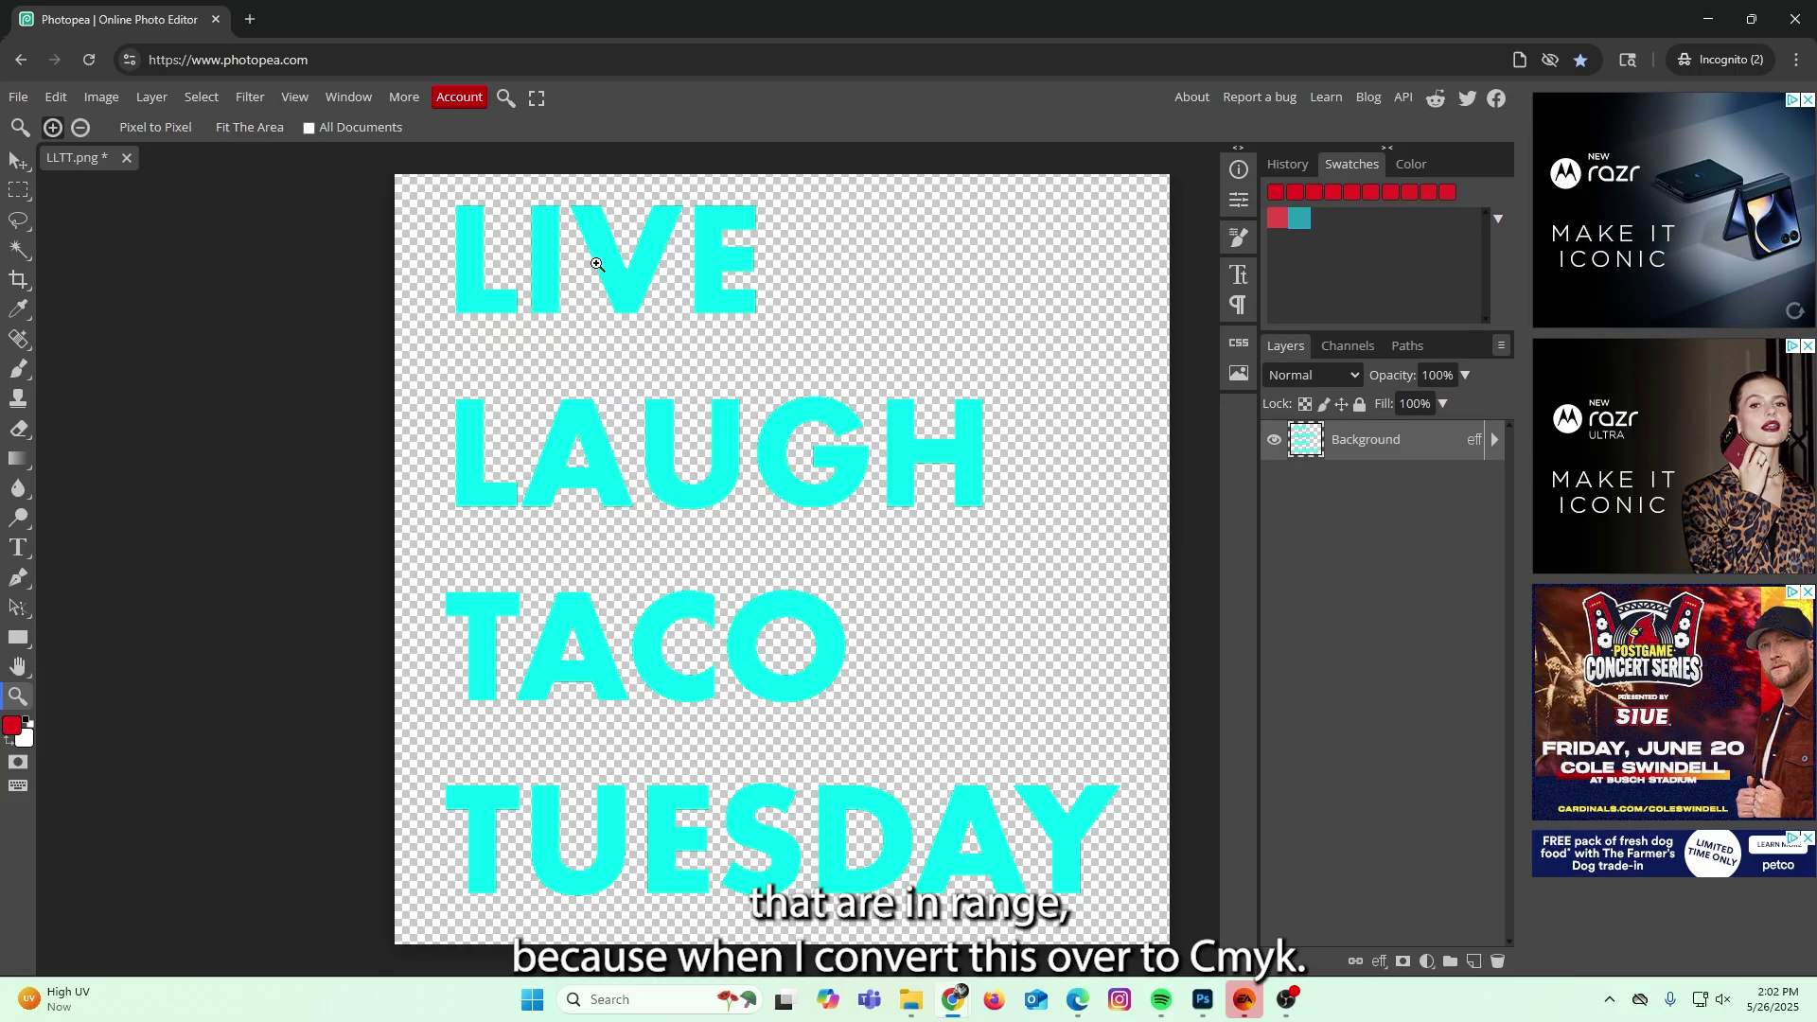
Zoom in on the letter V, then remove the top layer's colour overlay in Photoshop.
left_click_drag(596, 265, 738, 284)
left_click(97, 96)
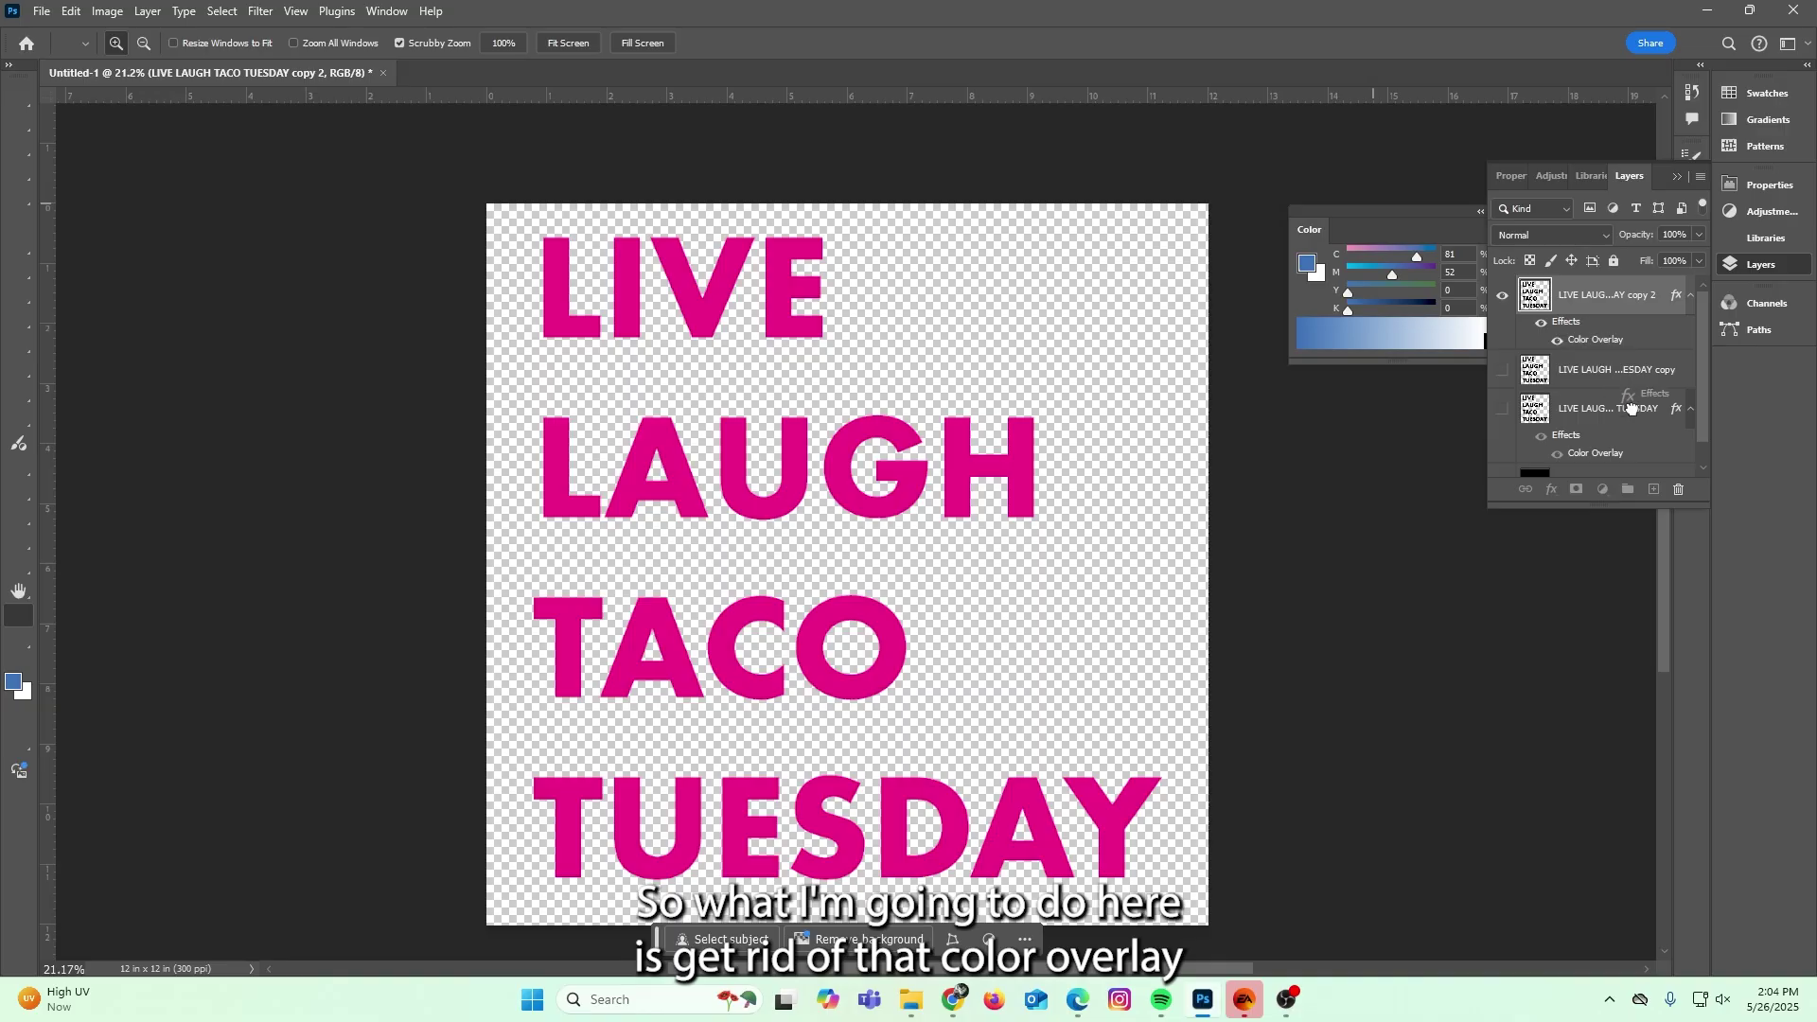
left_click_drag(1632, 407, 1678, 489)
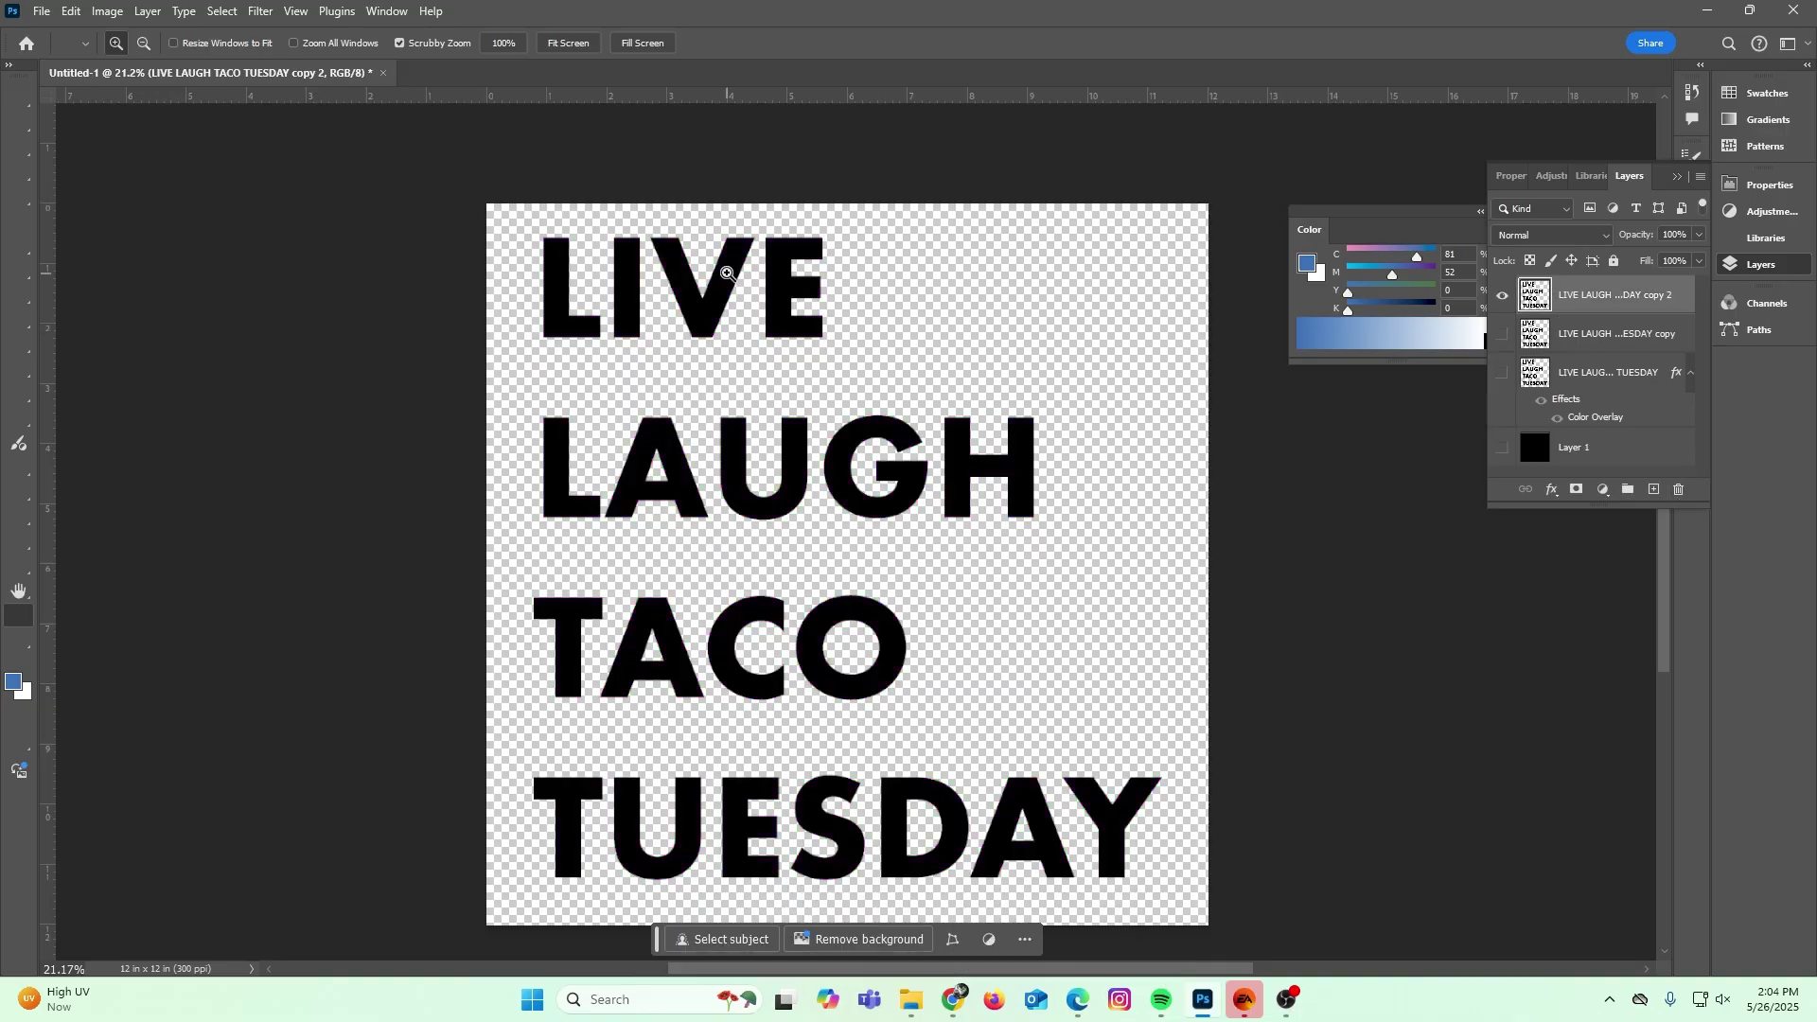
Start a Hue/Saturation adjustment on the black text with Colorize on and raised lightness.
key("ctrl+u")
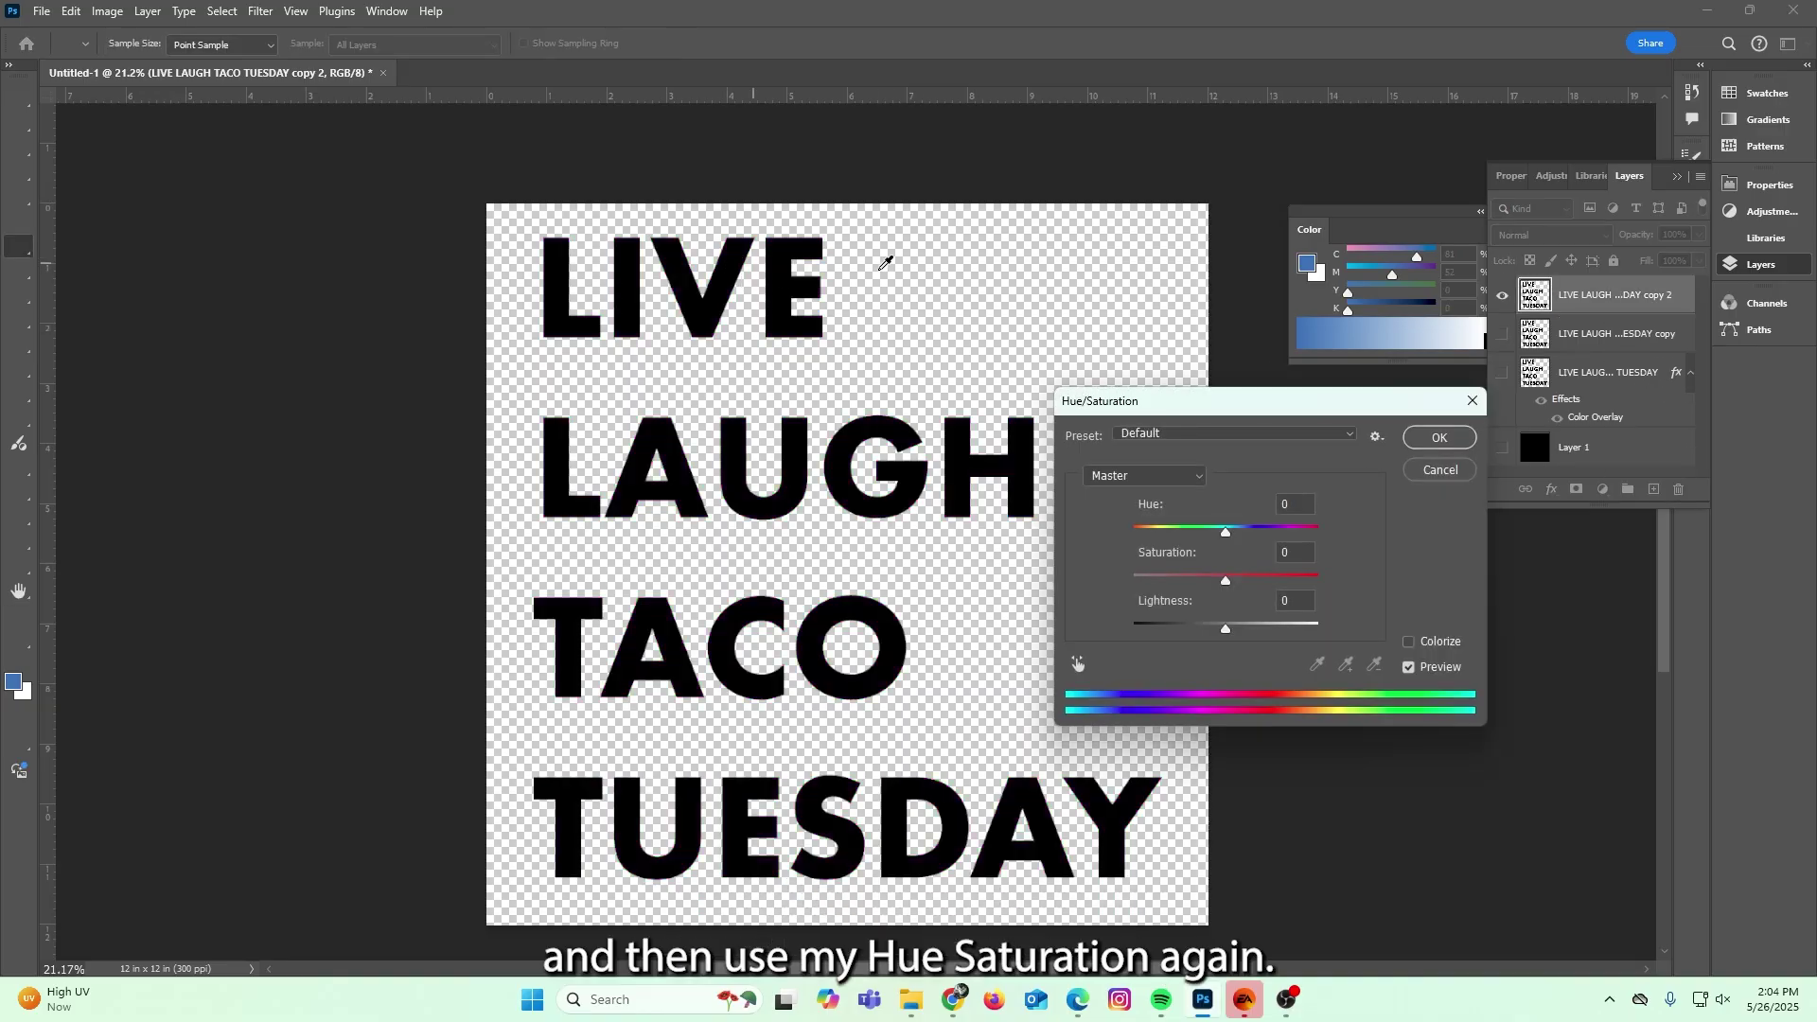
mouse_move(1178, 391)
left_mouse_down()
mouse_move(1172, 328)
mouse_move(1238, 400)
left_mouse_up()
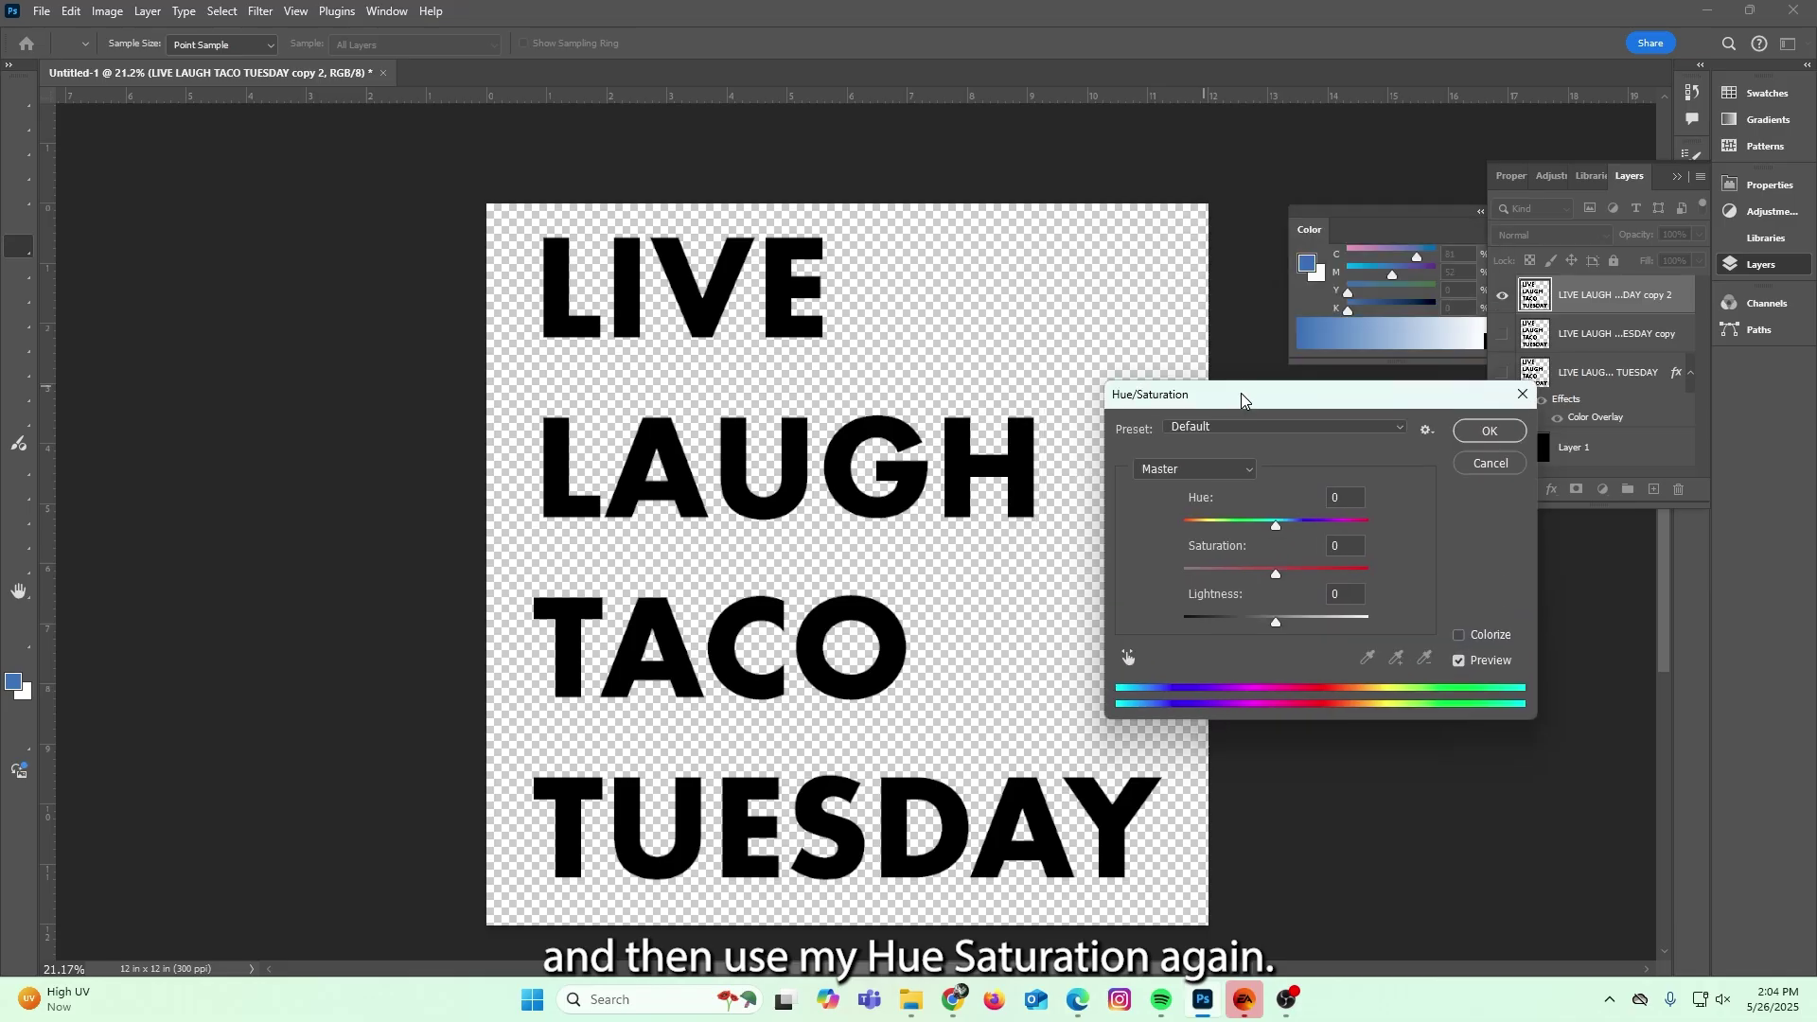
left_click(961, 424)
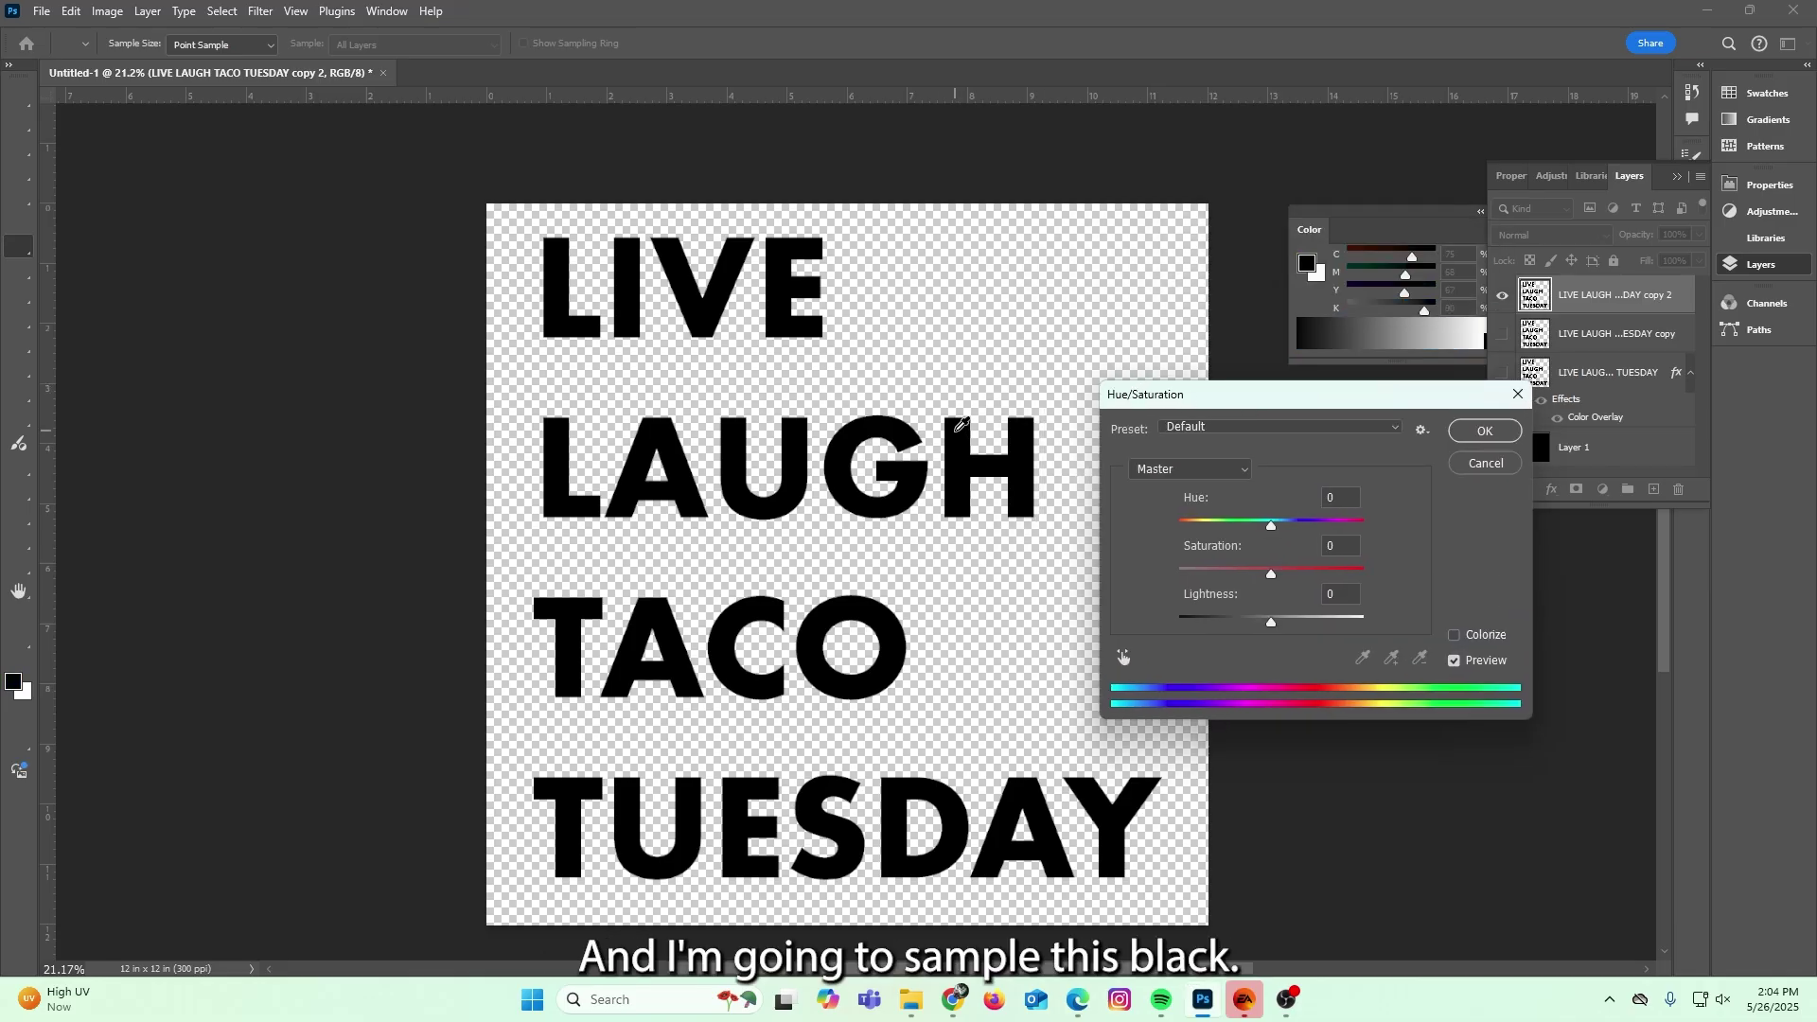
mouse_move(1292, 621)
left_mouse_down()
mouse_move(1312, 622)
mouse_move(1297, 621)
left_mouse_up()
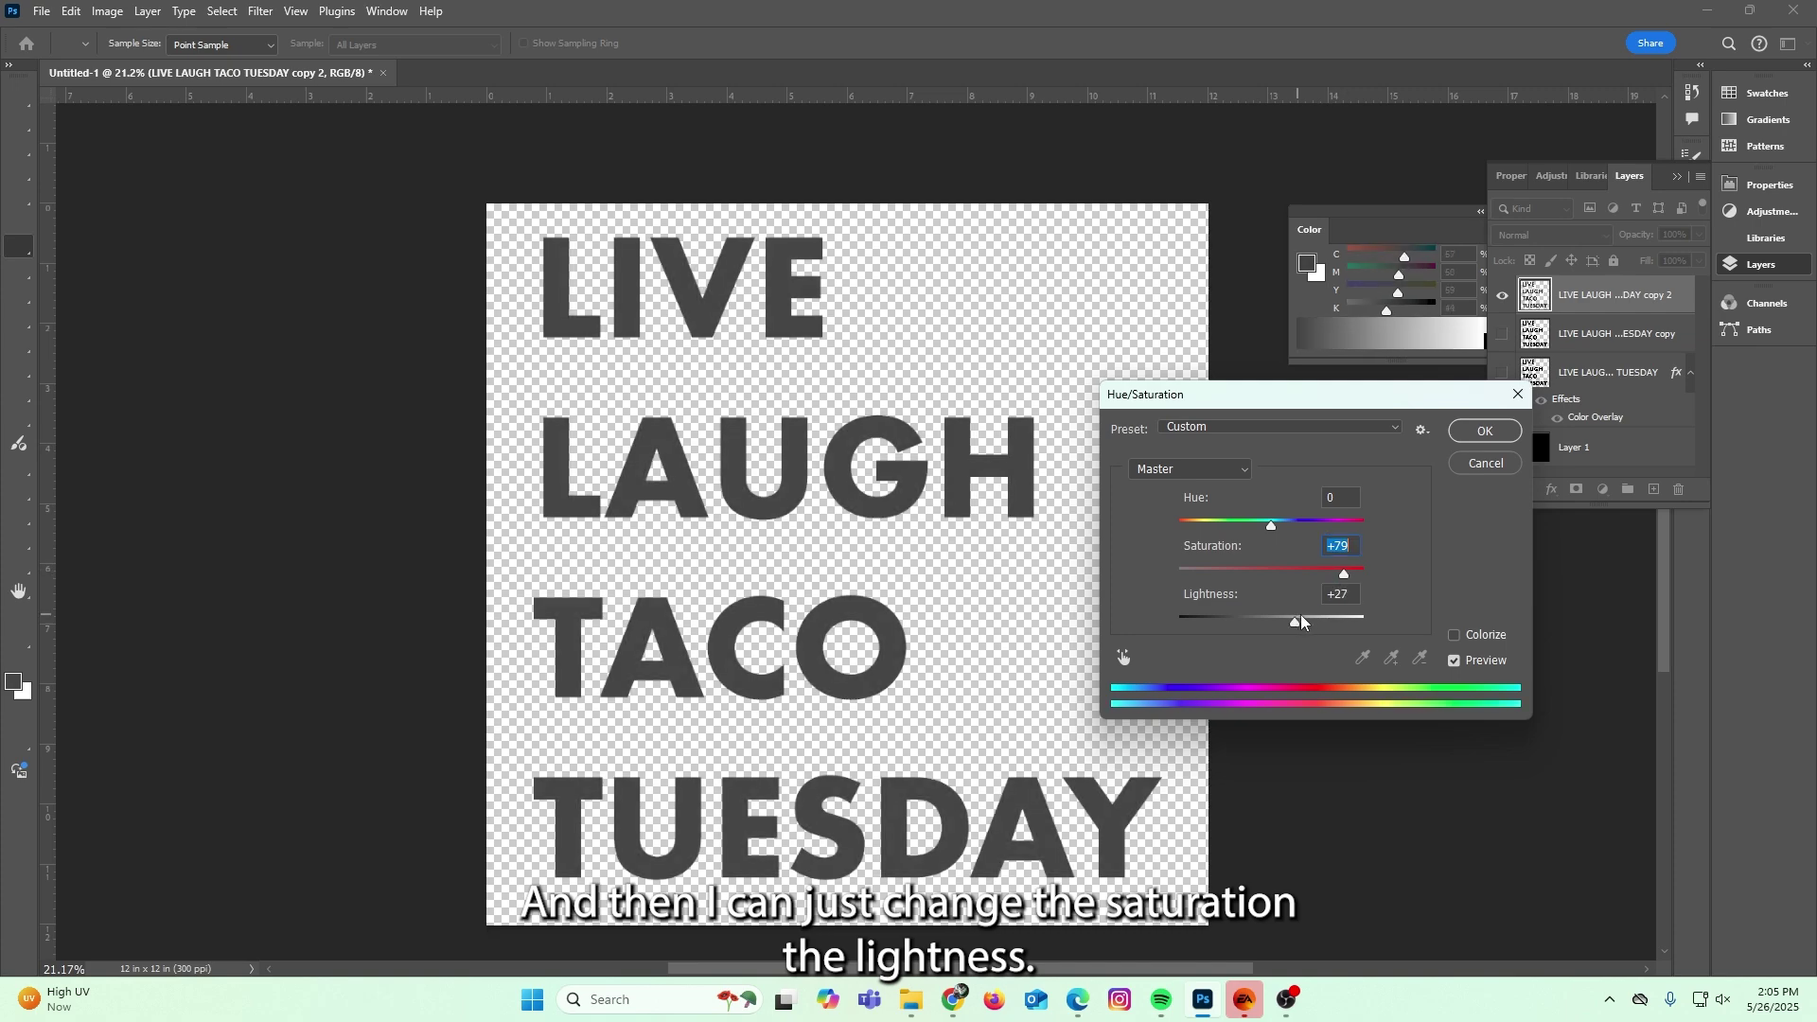
left_click(1320, 523)
left_click(1455, 636)
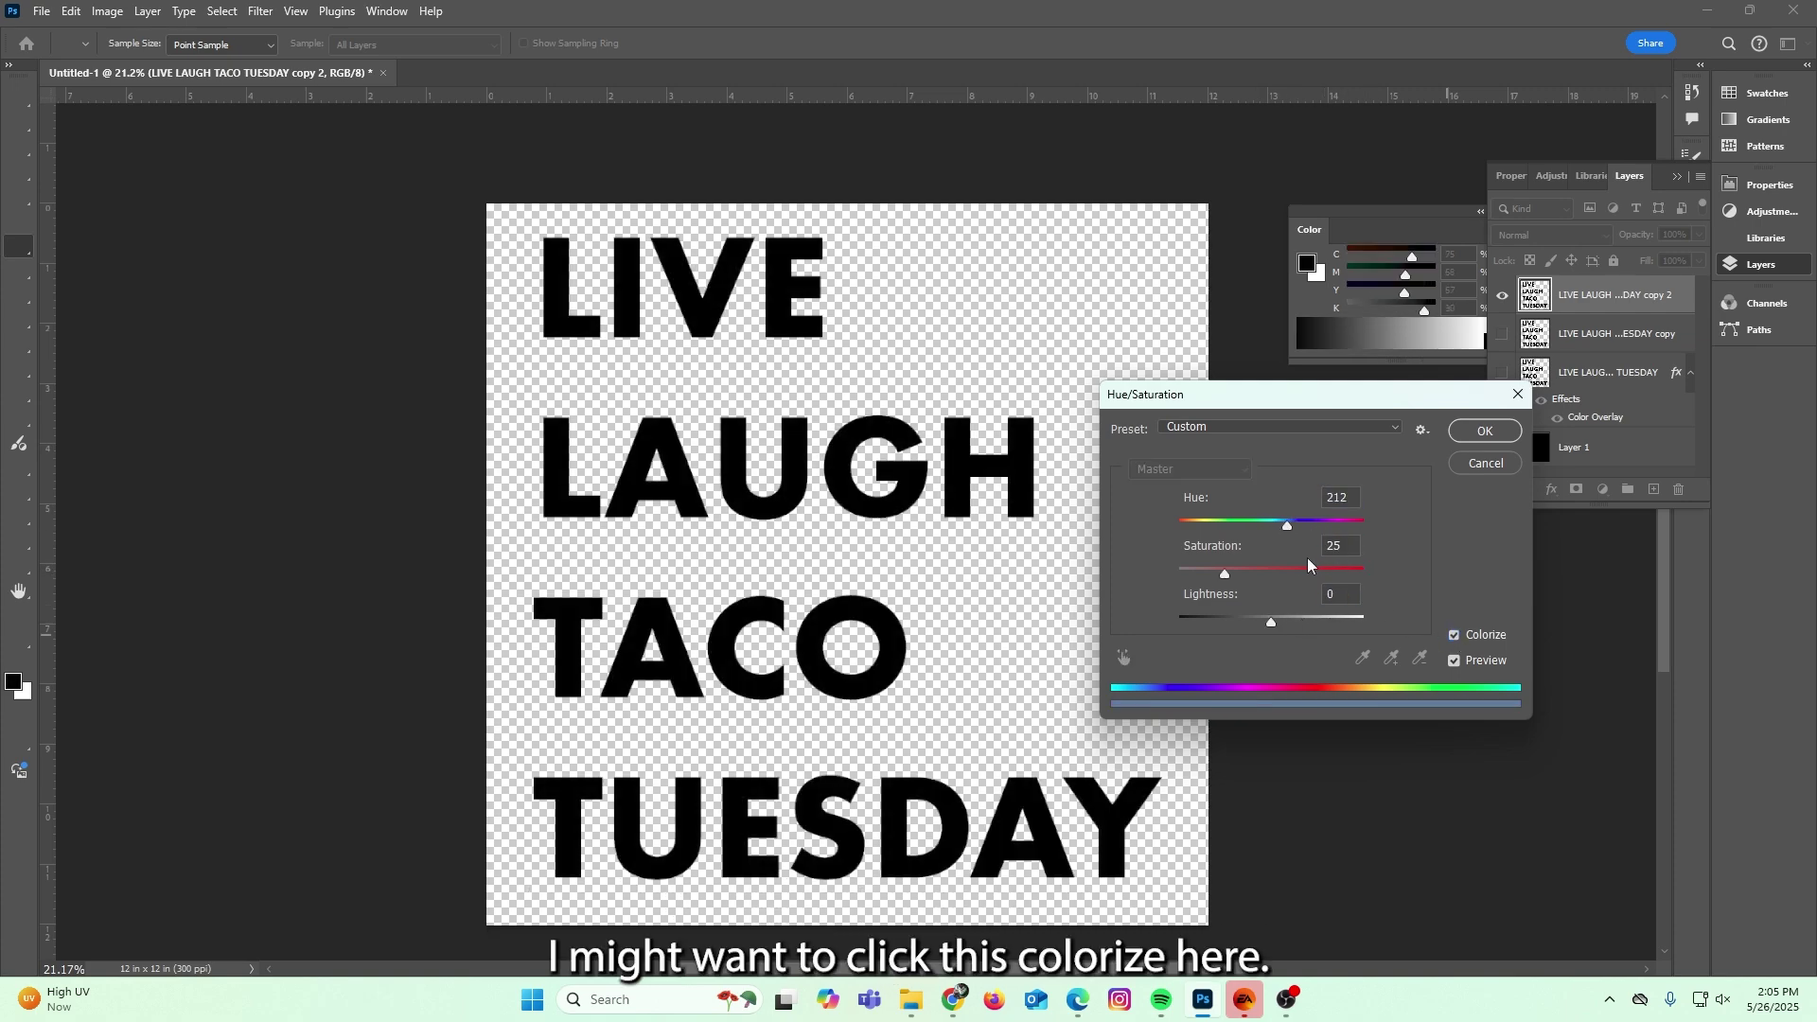
left_click_drag(1271, 621, 1336, 620)
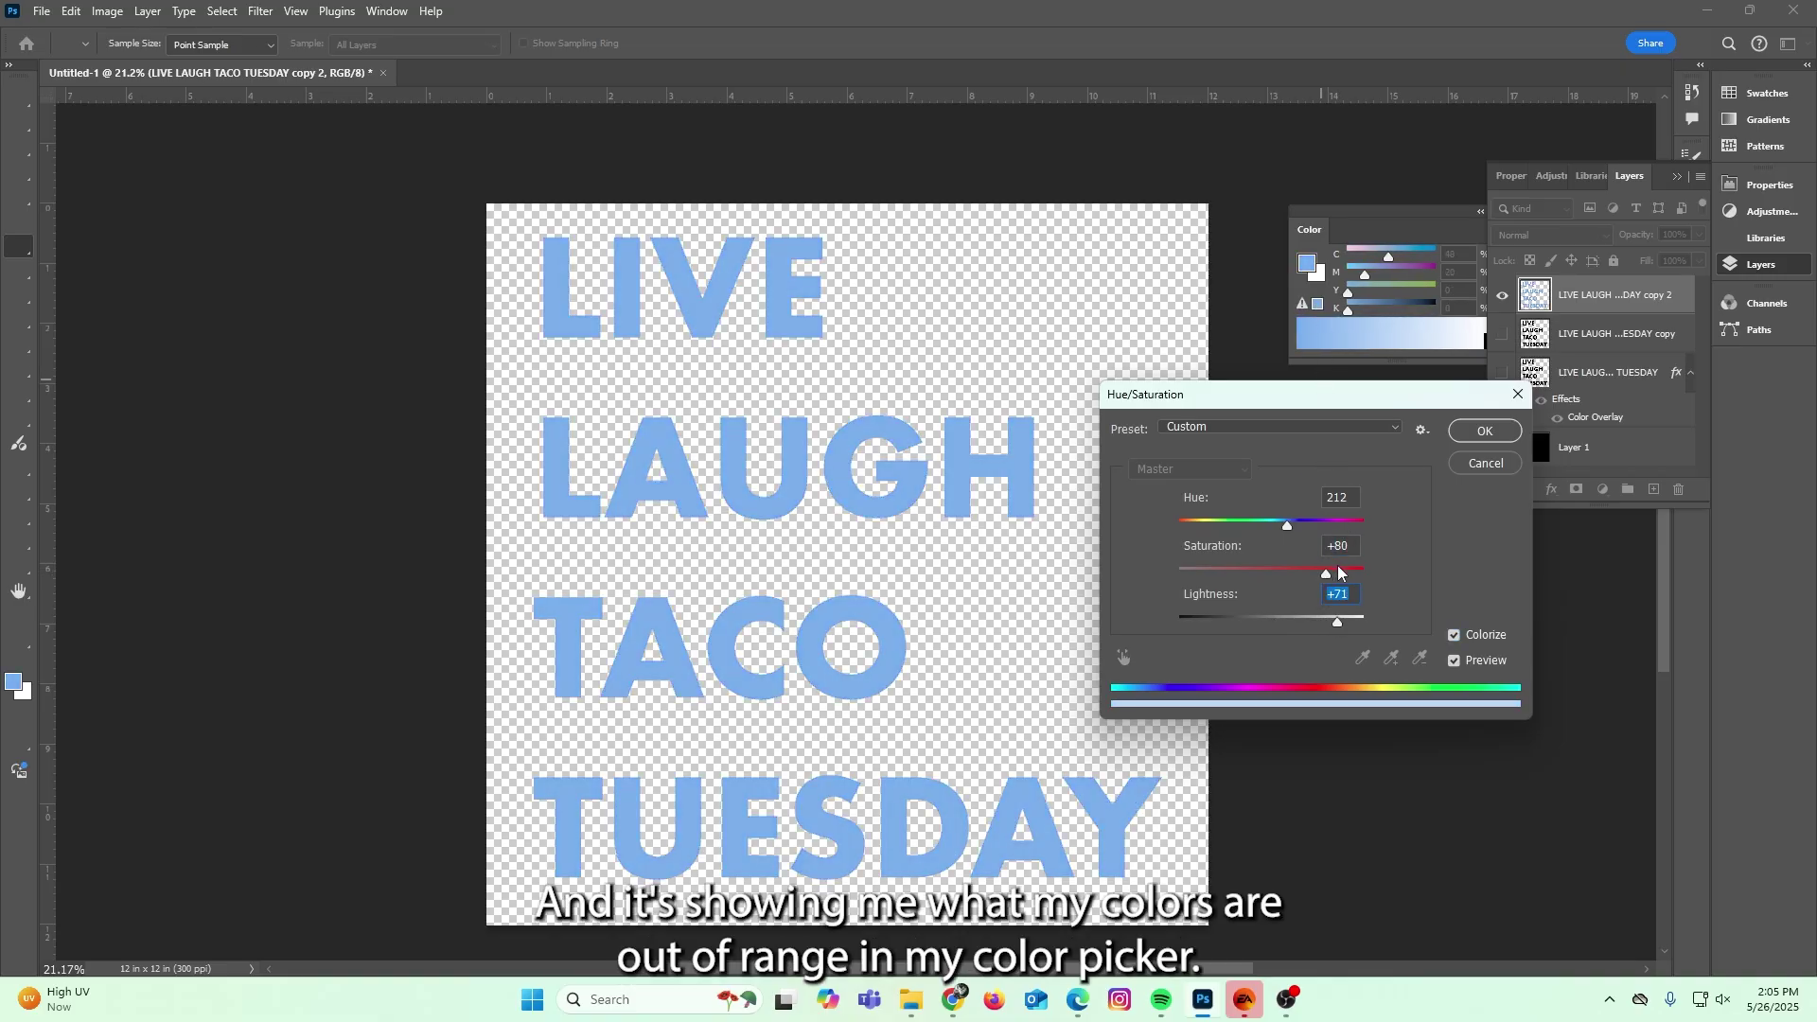
Sweep the hue to crimson 358, saturation 72, lightness 46, and apply it.
left_click(1302, 520)
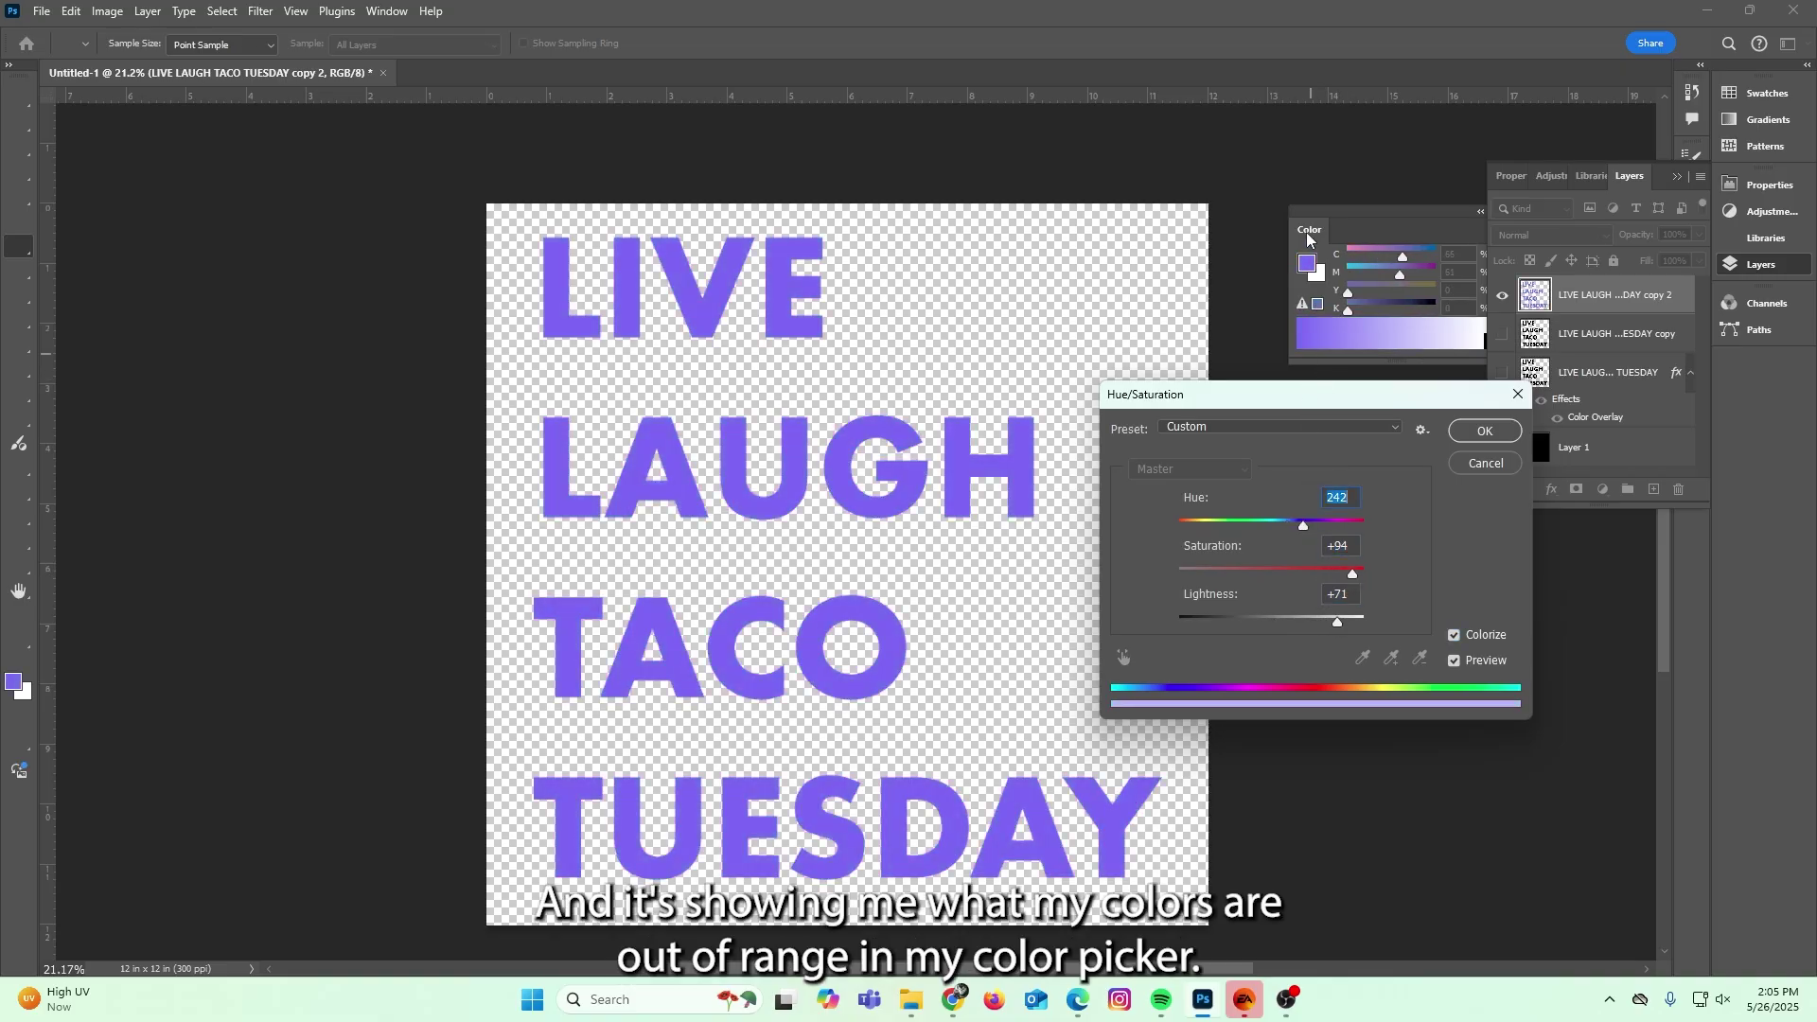
left_click_drag(1326, 212, 1144, 223)
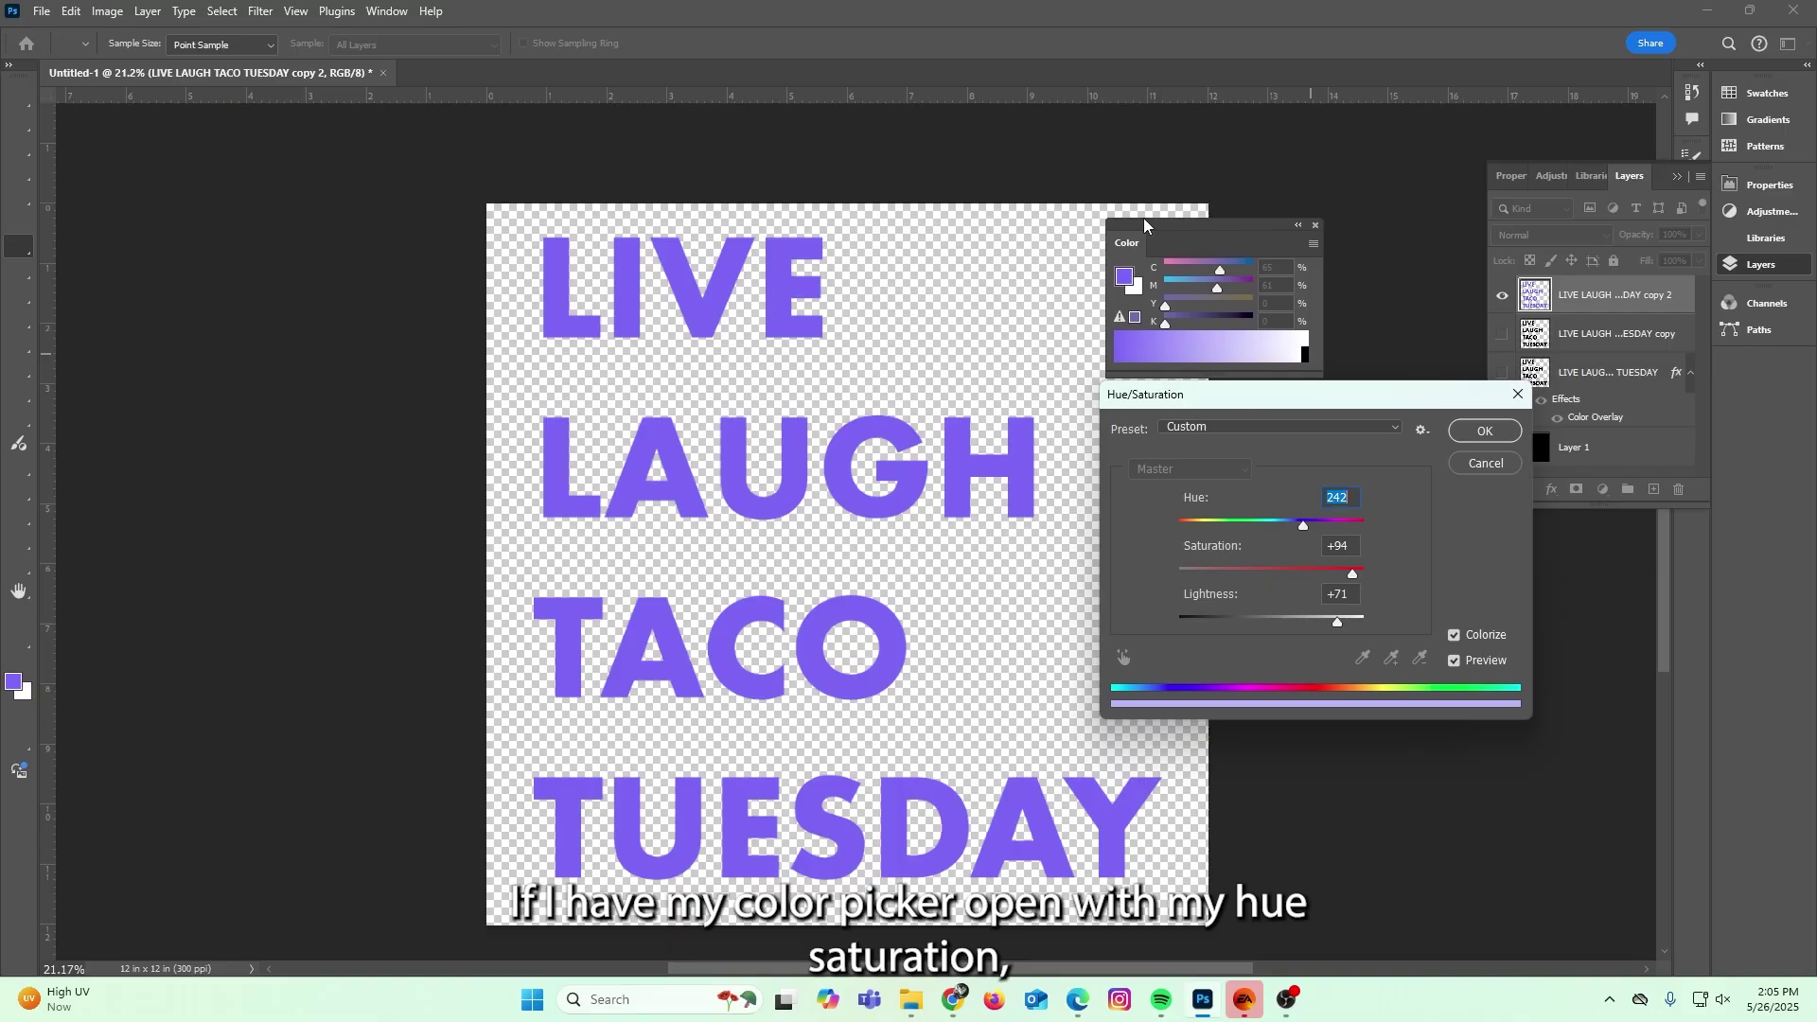
left_click(1275, 524)
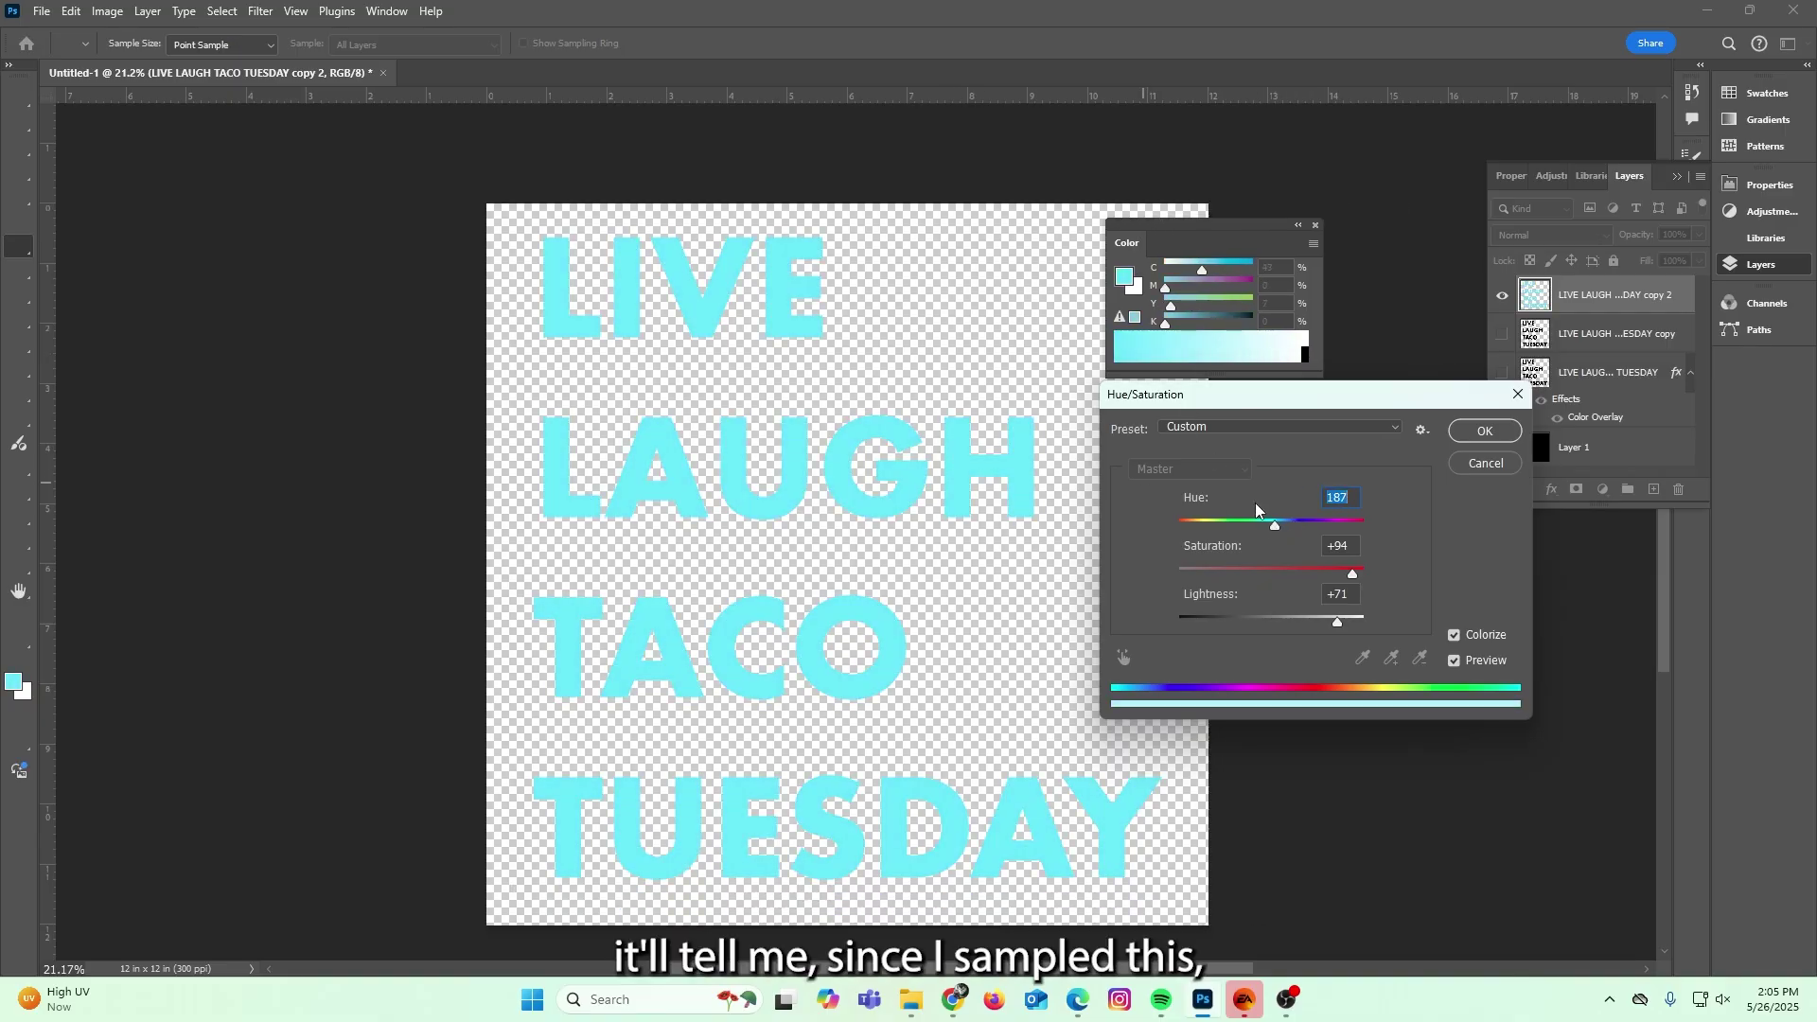
left_click_drag(1273, 524, 1317, 528)
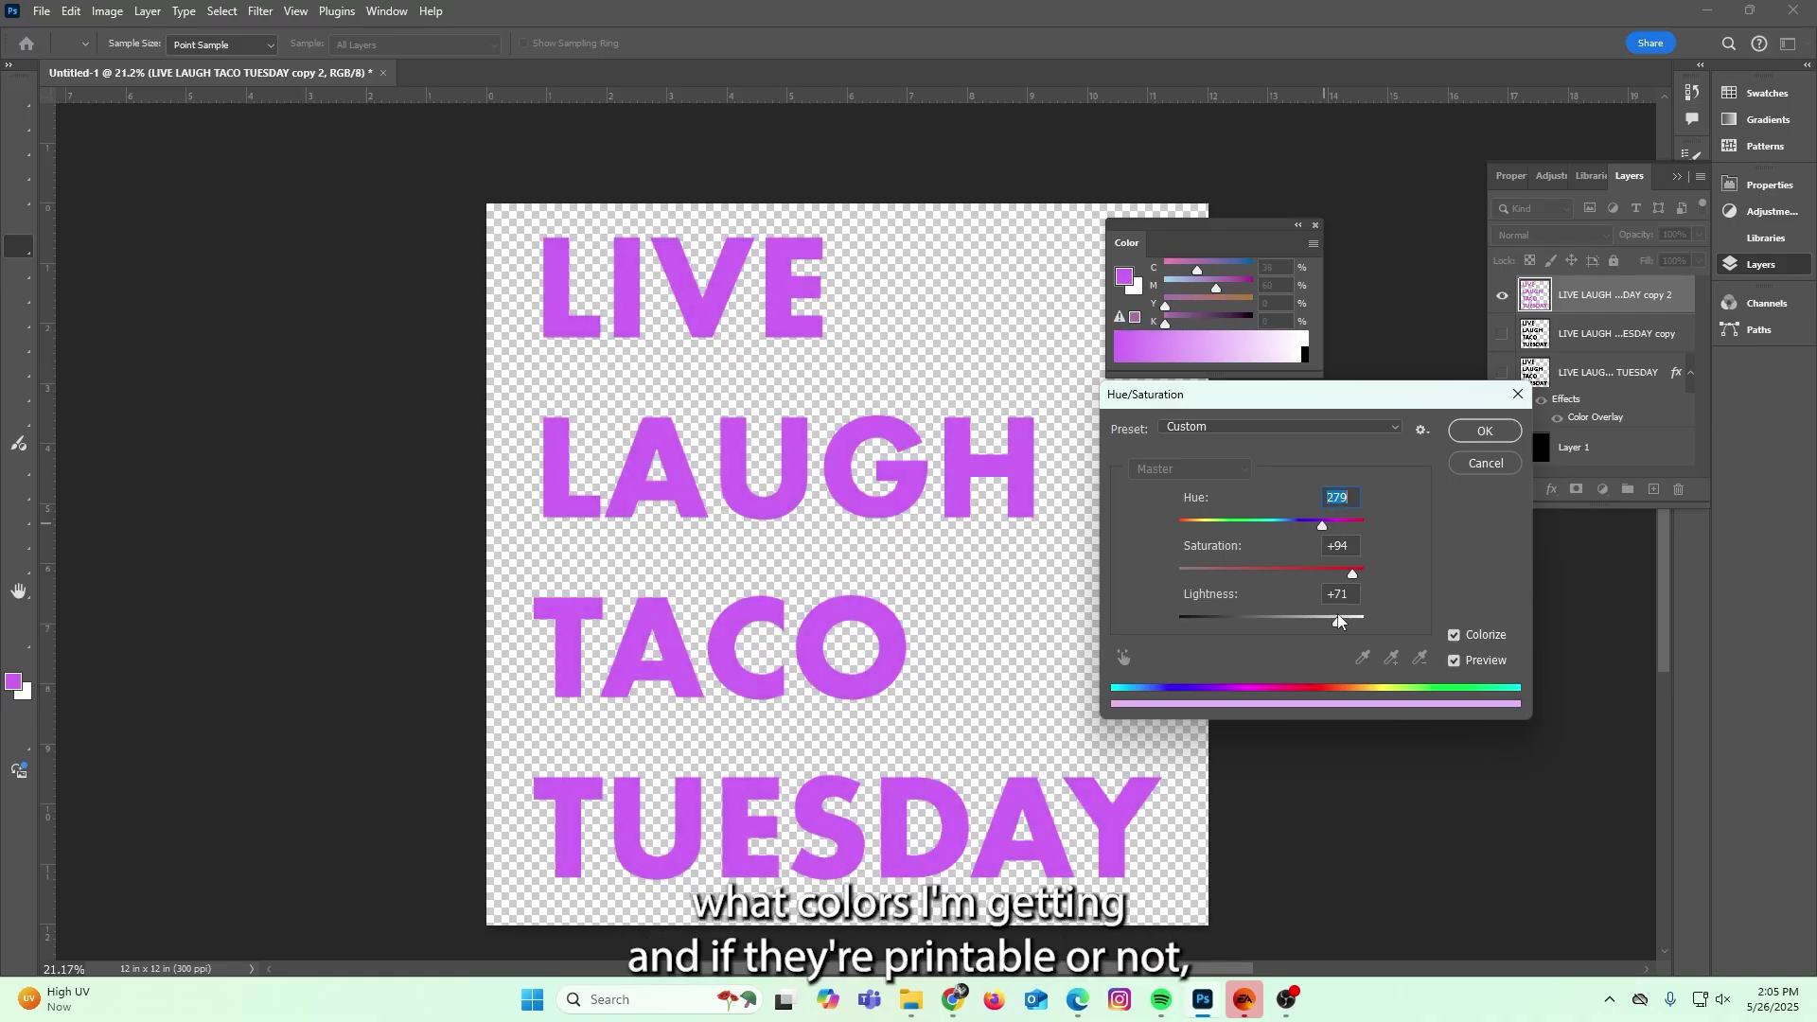
left_click_drag(1337, 621, 1316, 625)
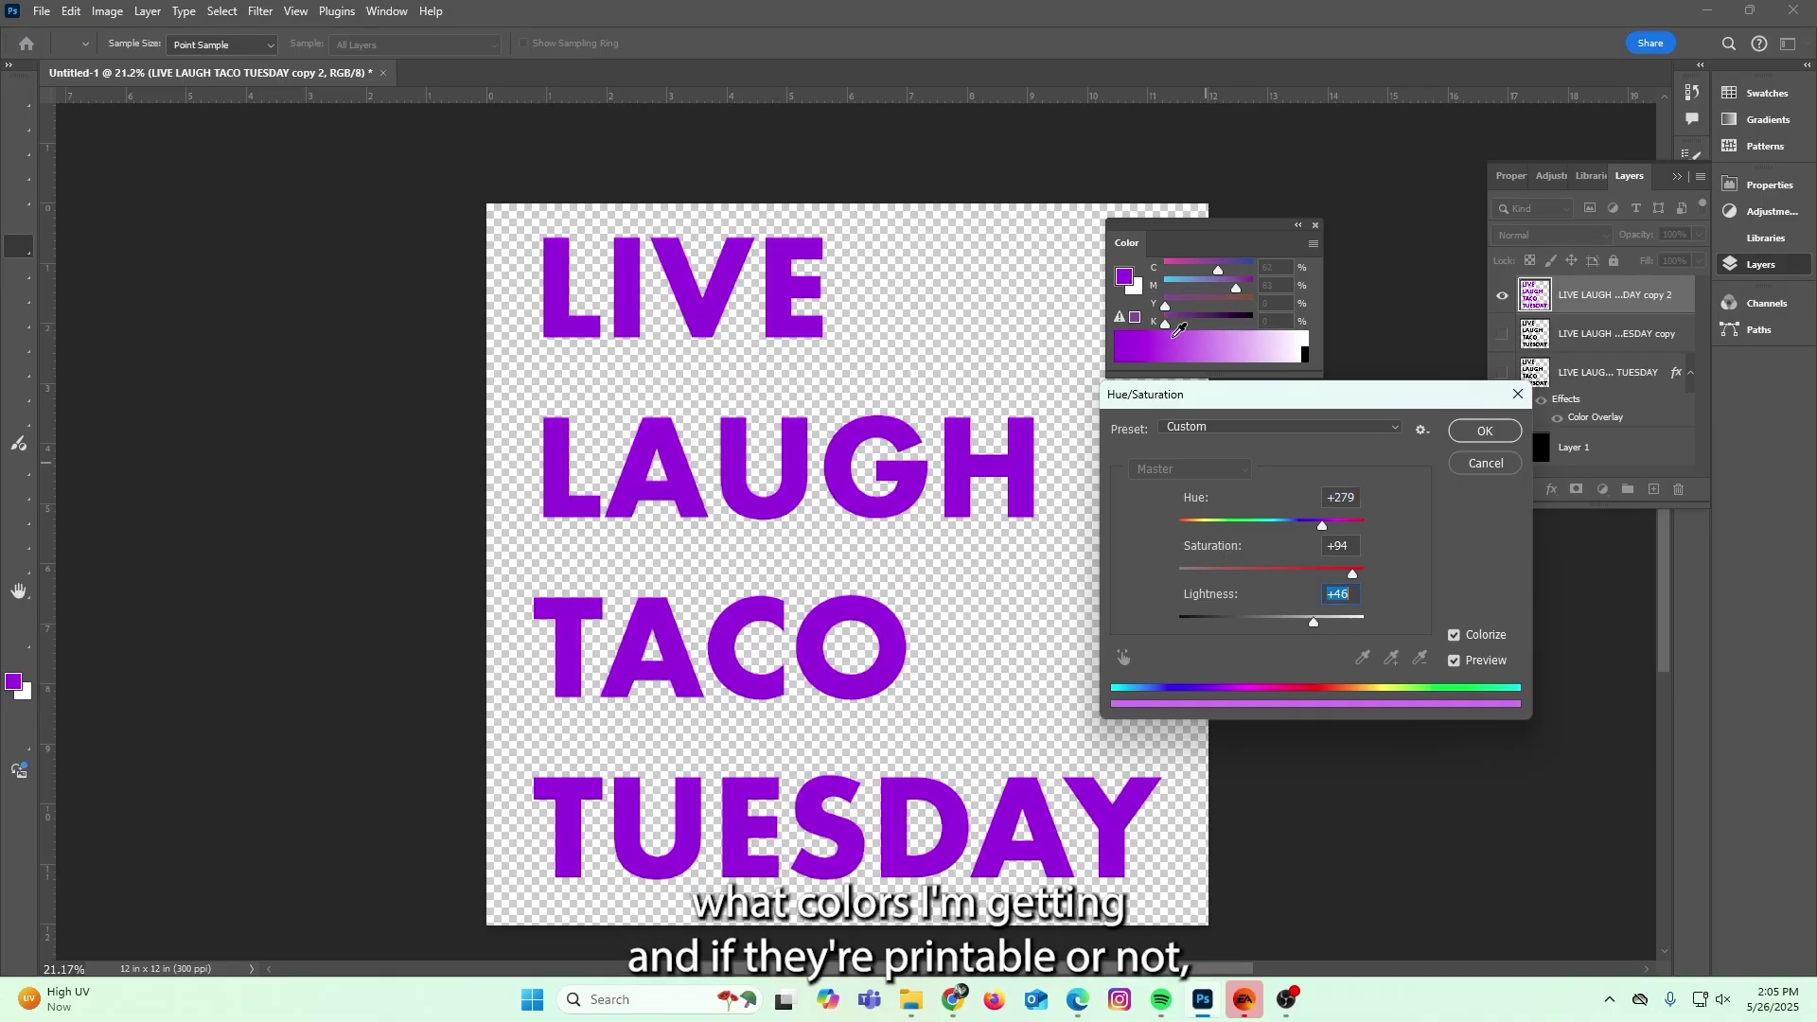
left_click_drag(1315, 525, 1283, 528)
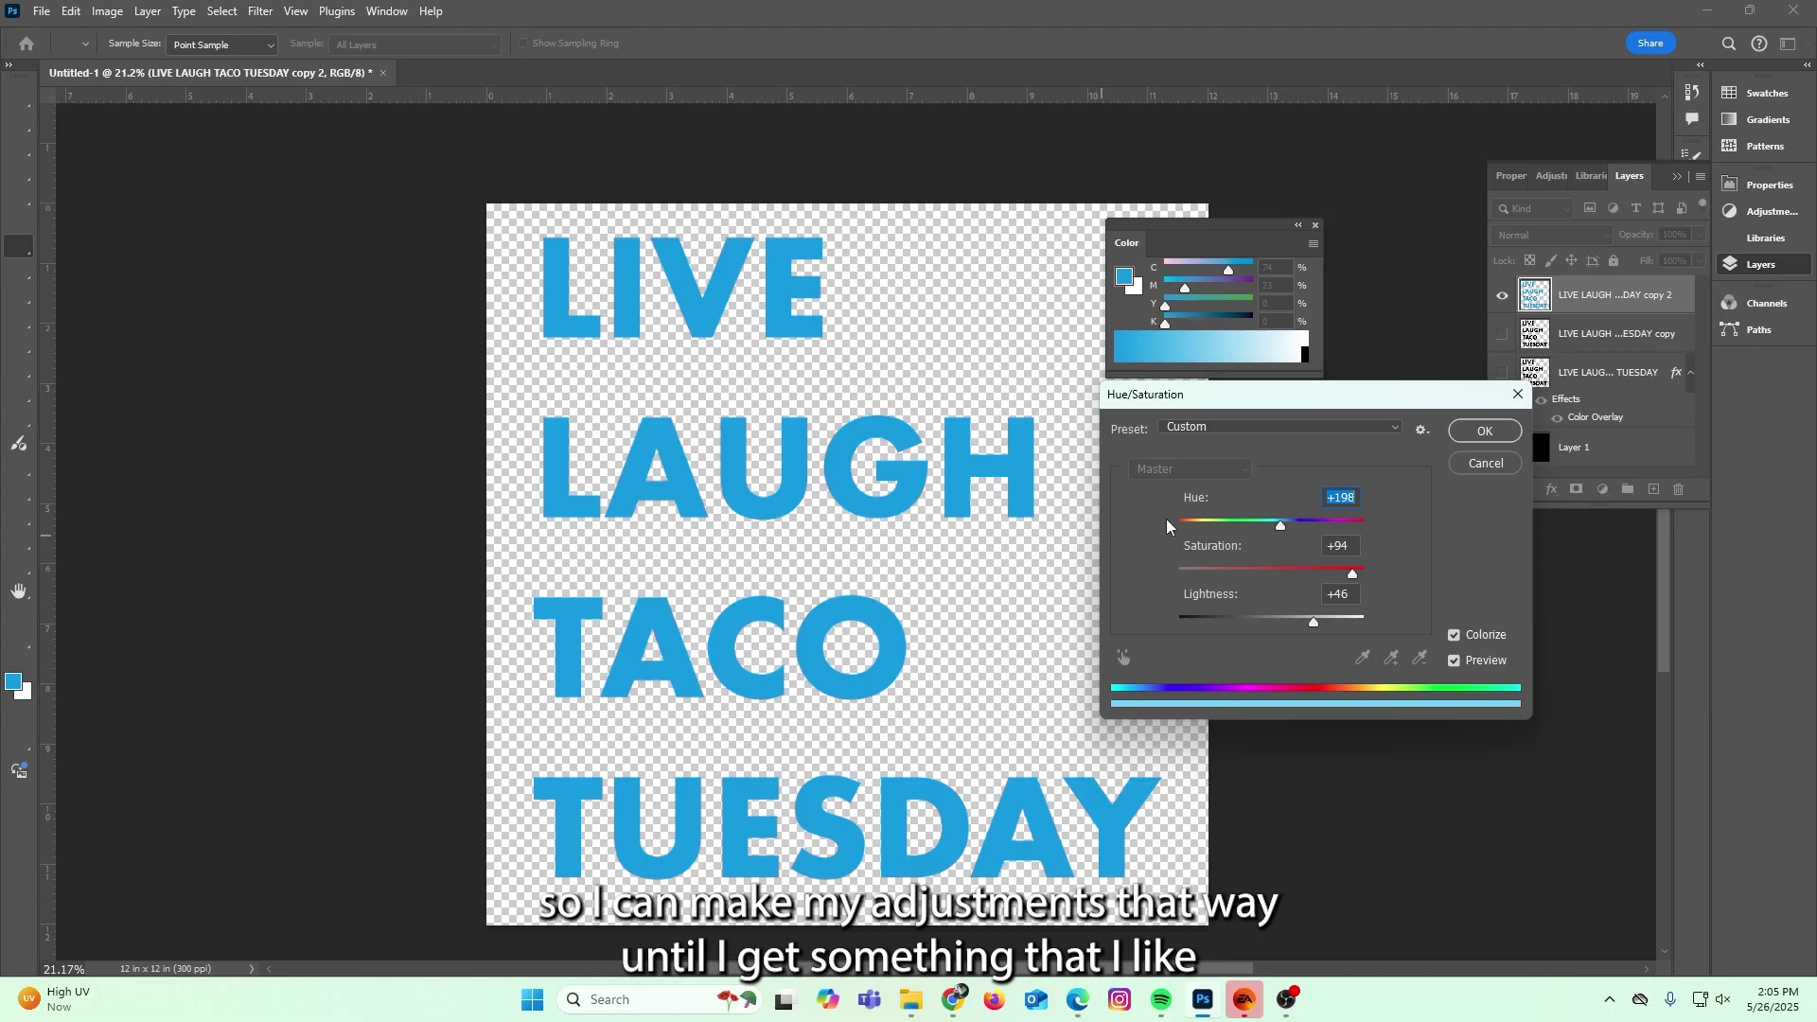
left_click_drag(1305, 531, 1364, 528)
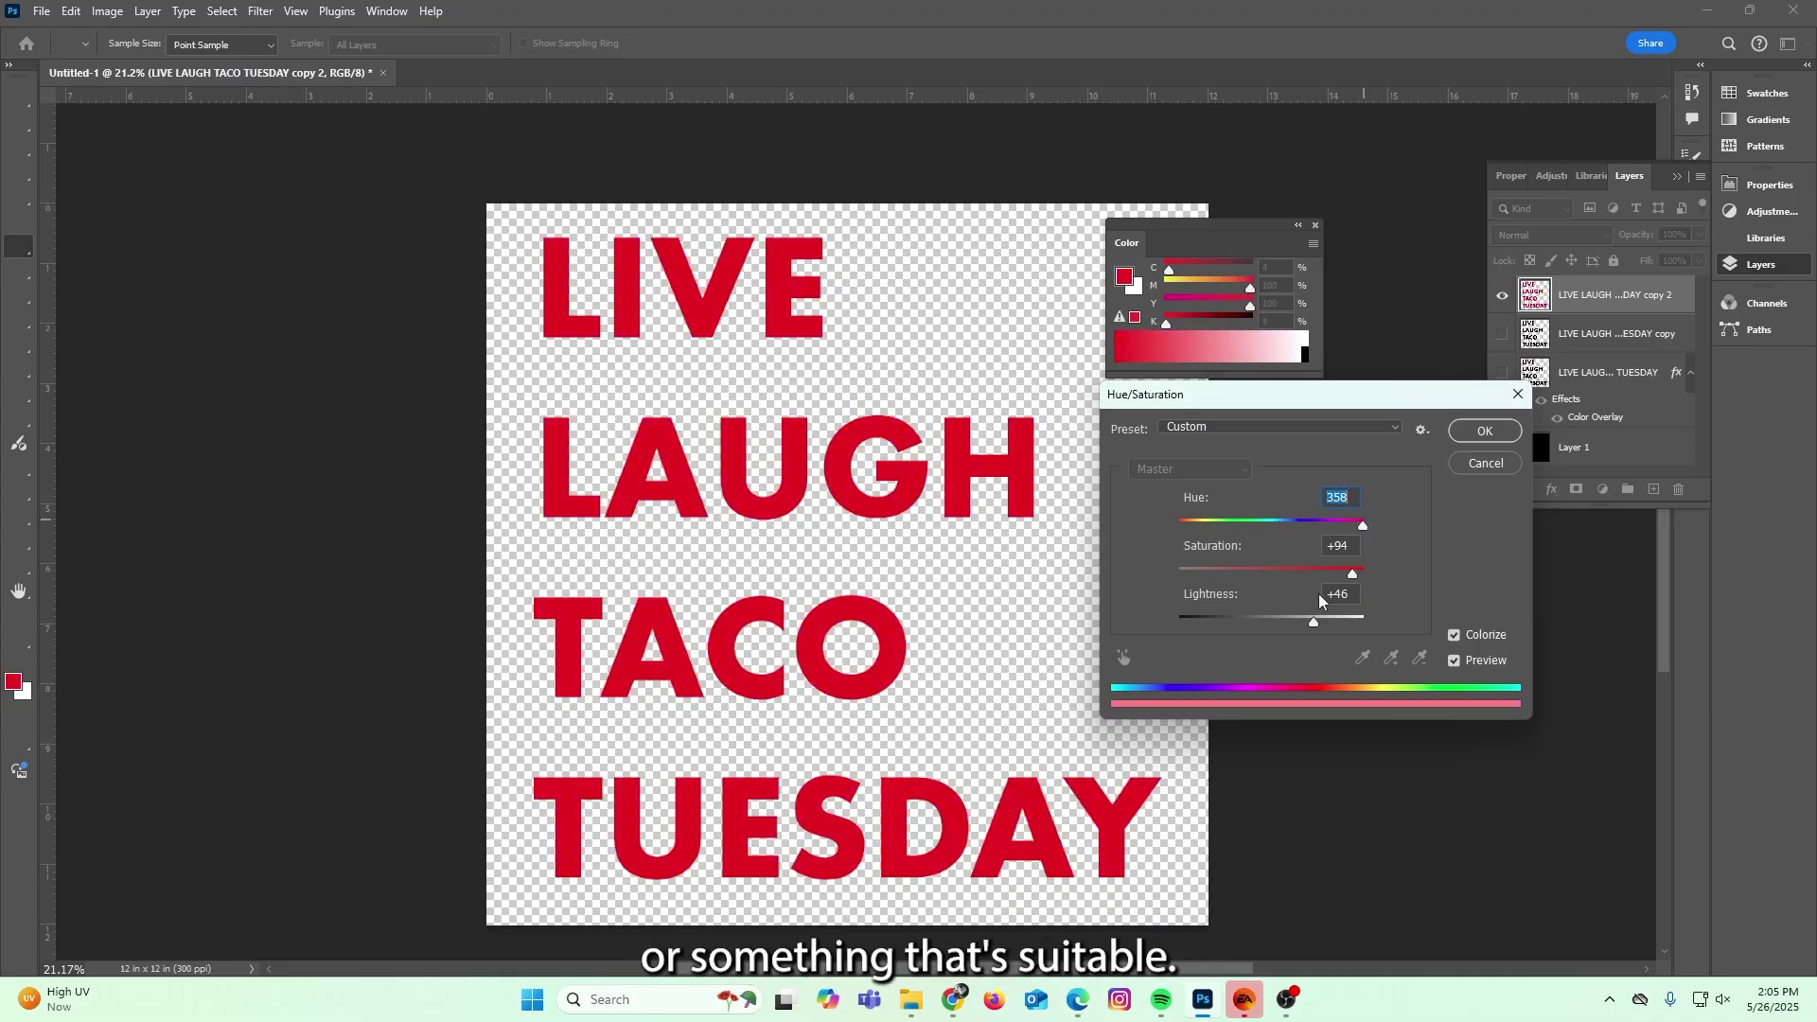
left_click(1481, 431)
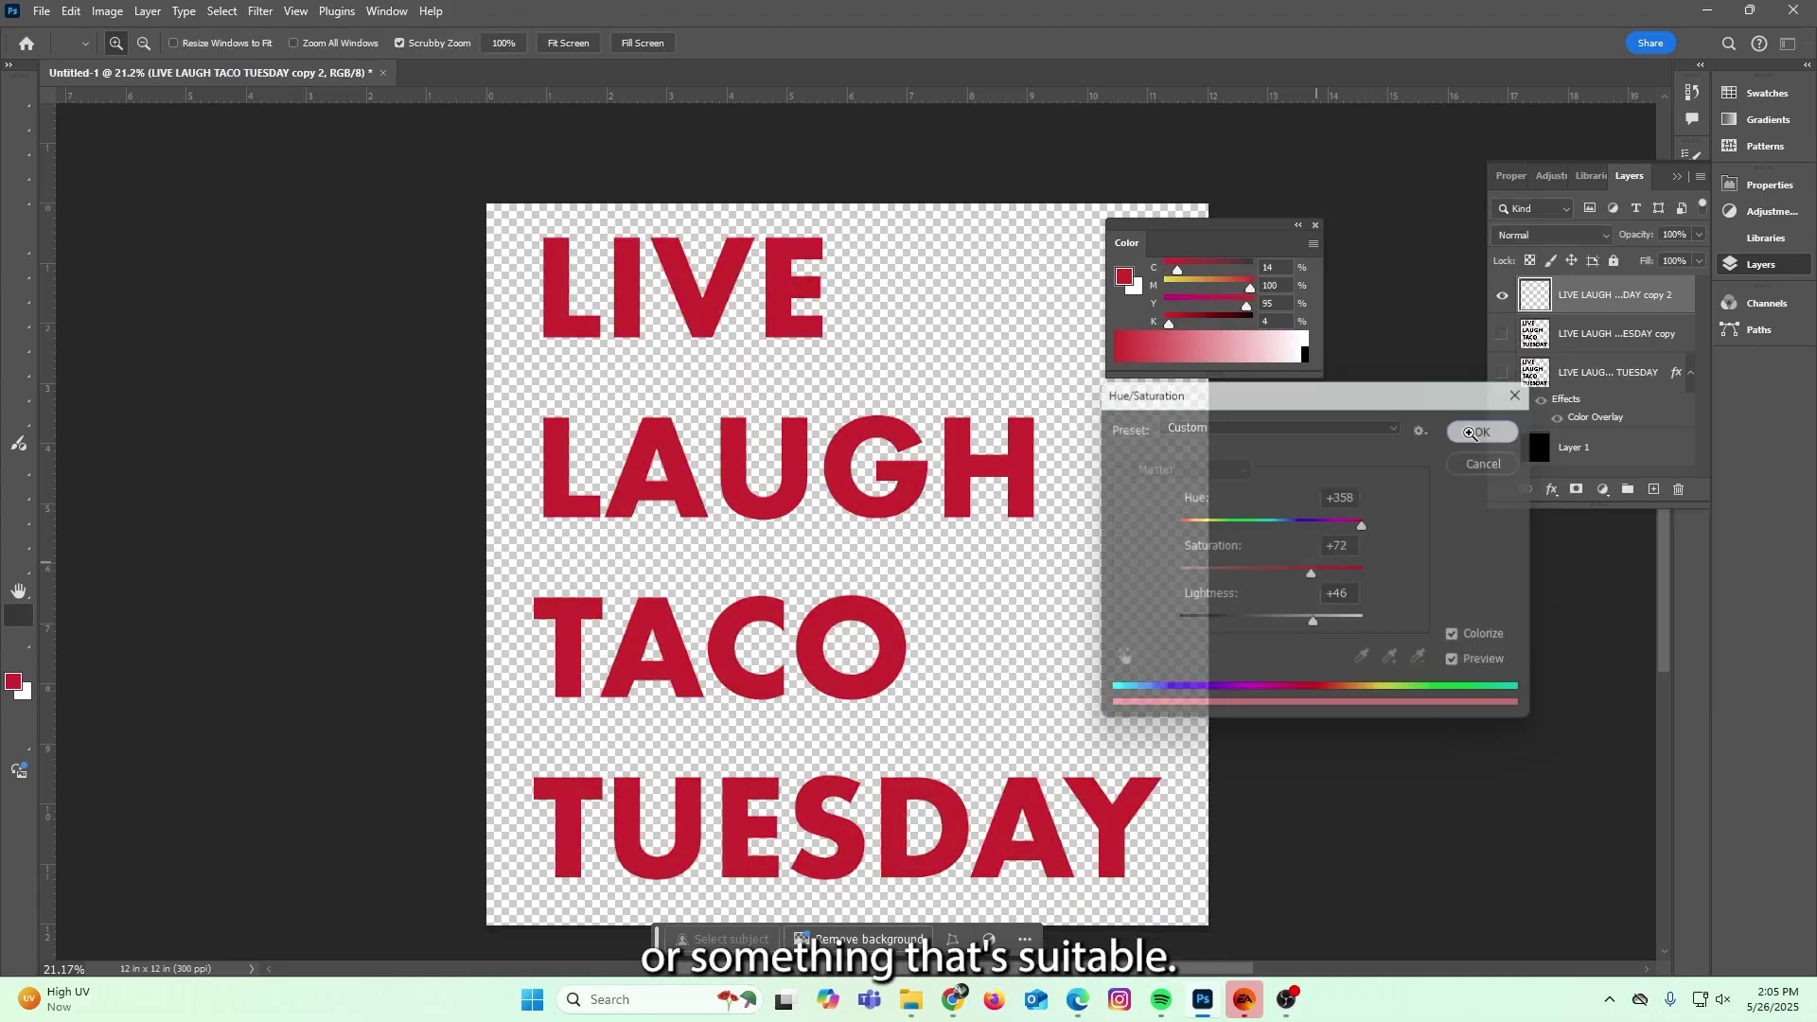
left_click(109, 10)
left_click(120, 9)
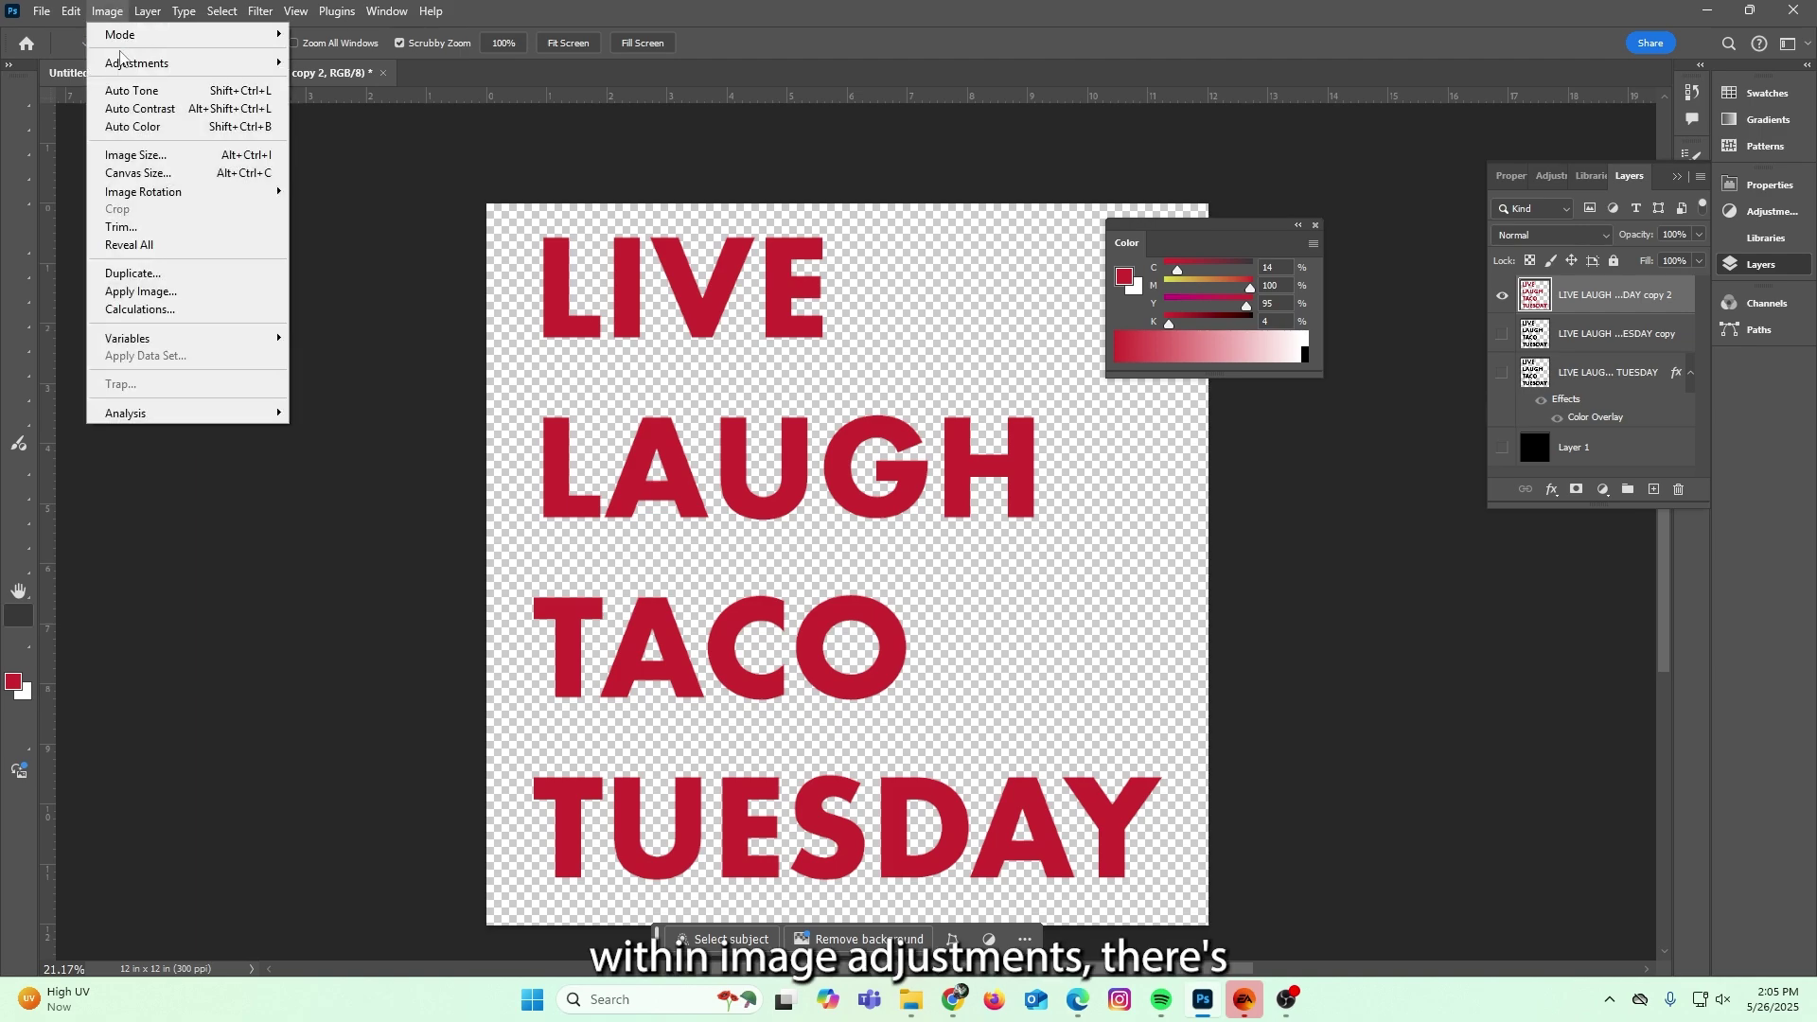
mouse_move(186, 63)
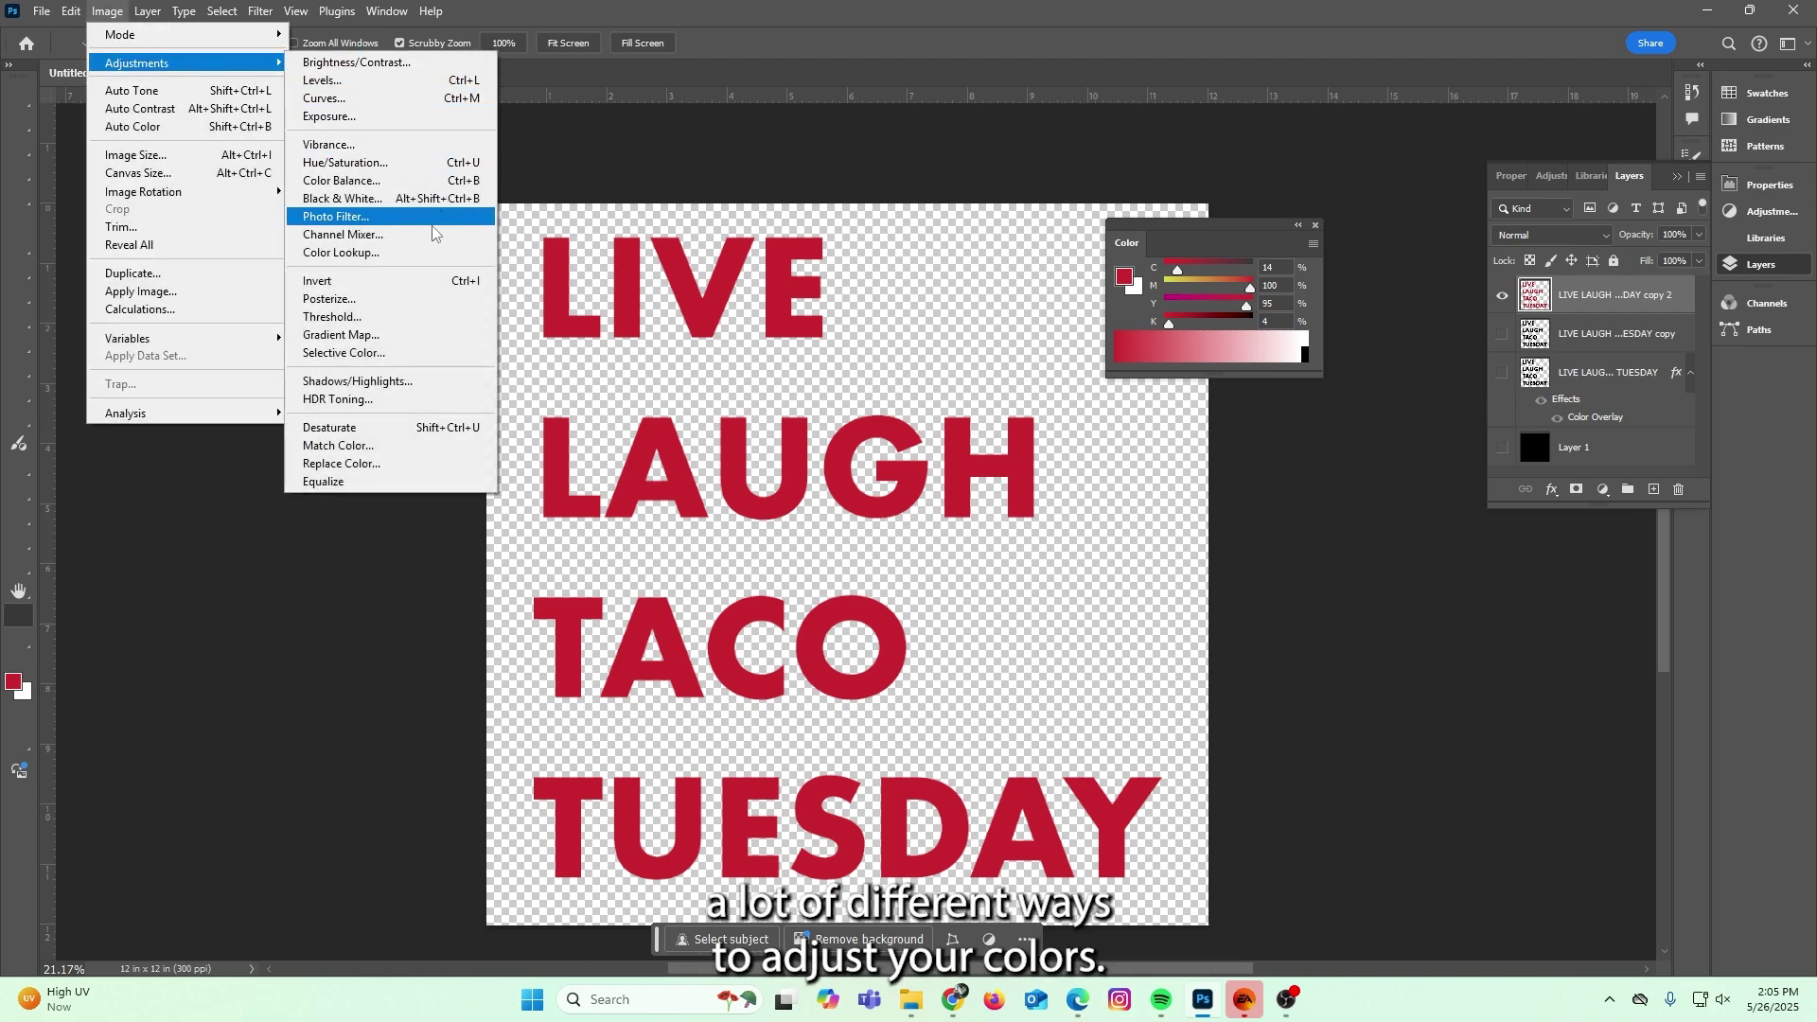
left_click(411, 181)
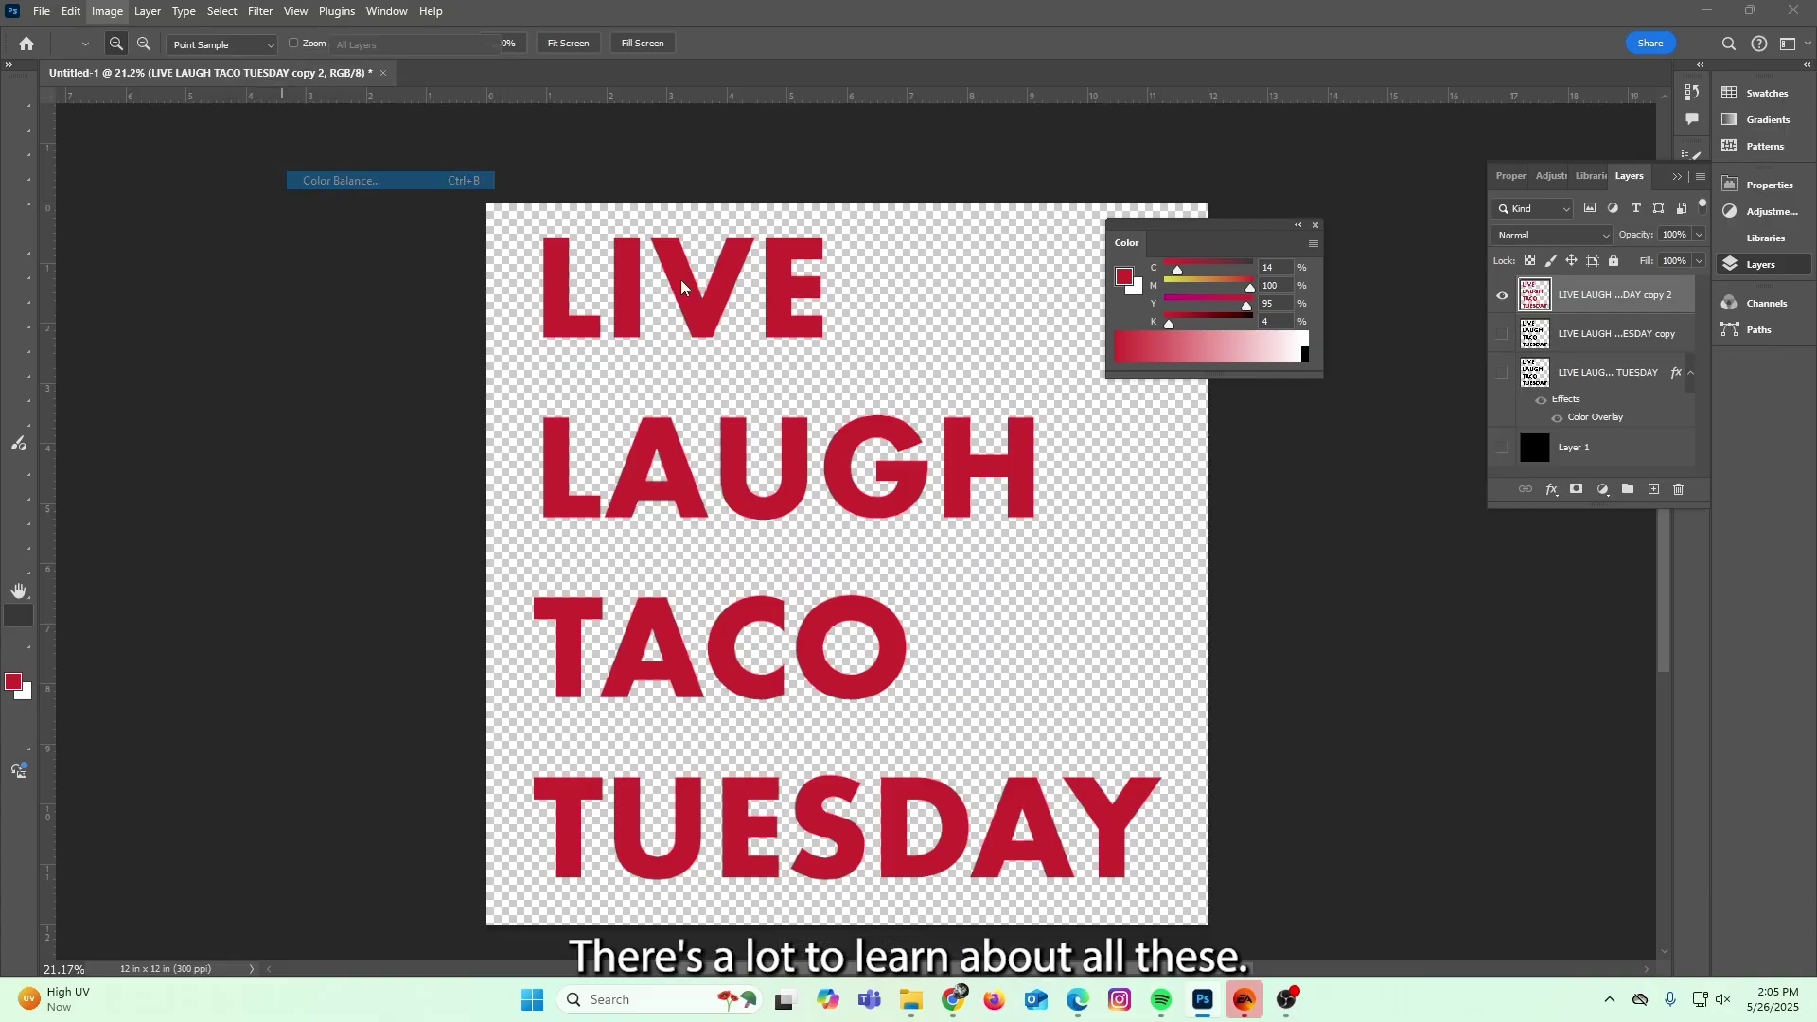
left_click(152, 12)
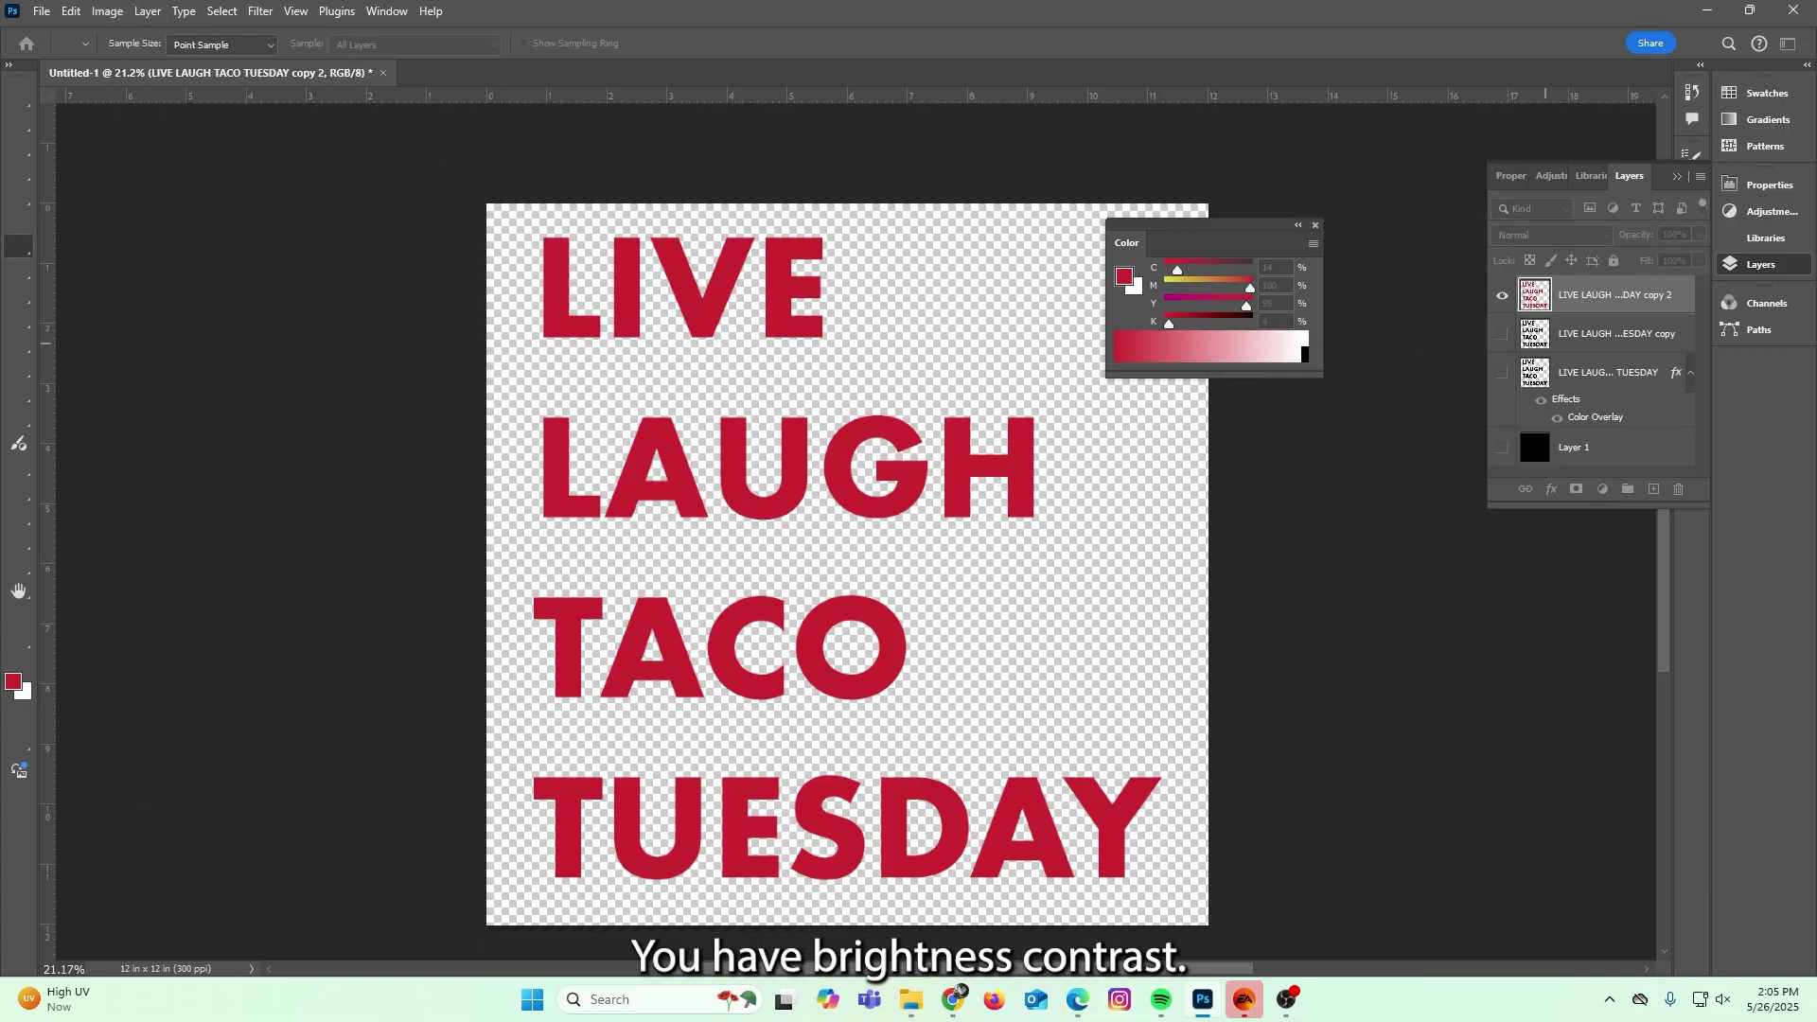
key("ctrl+b")
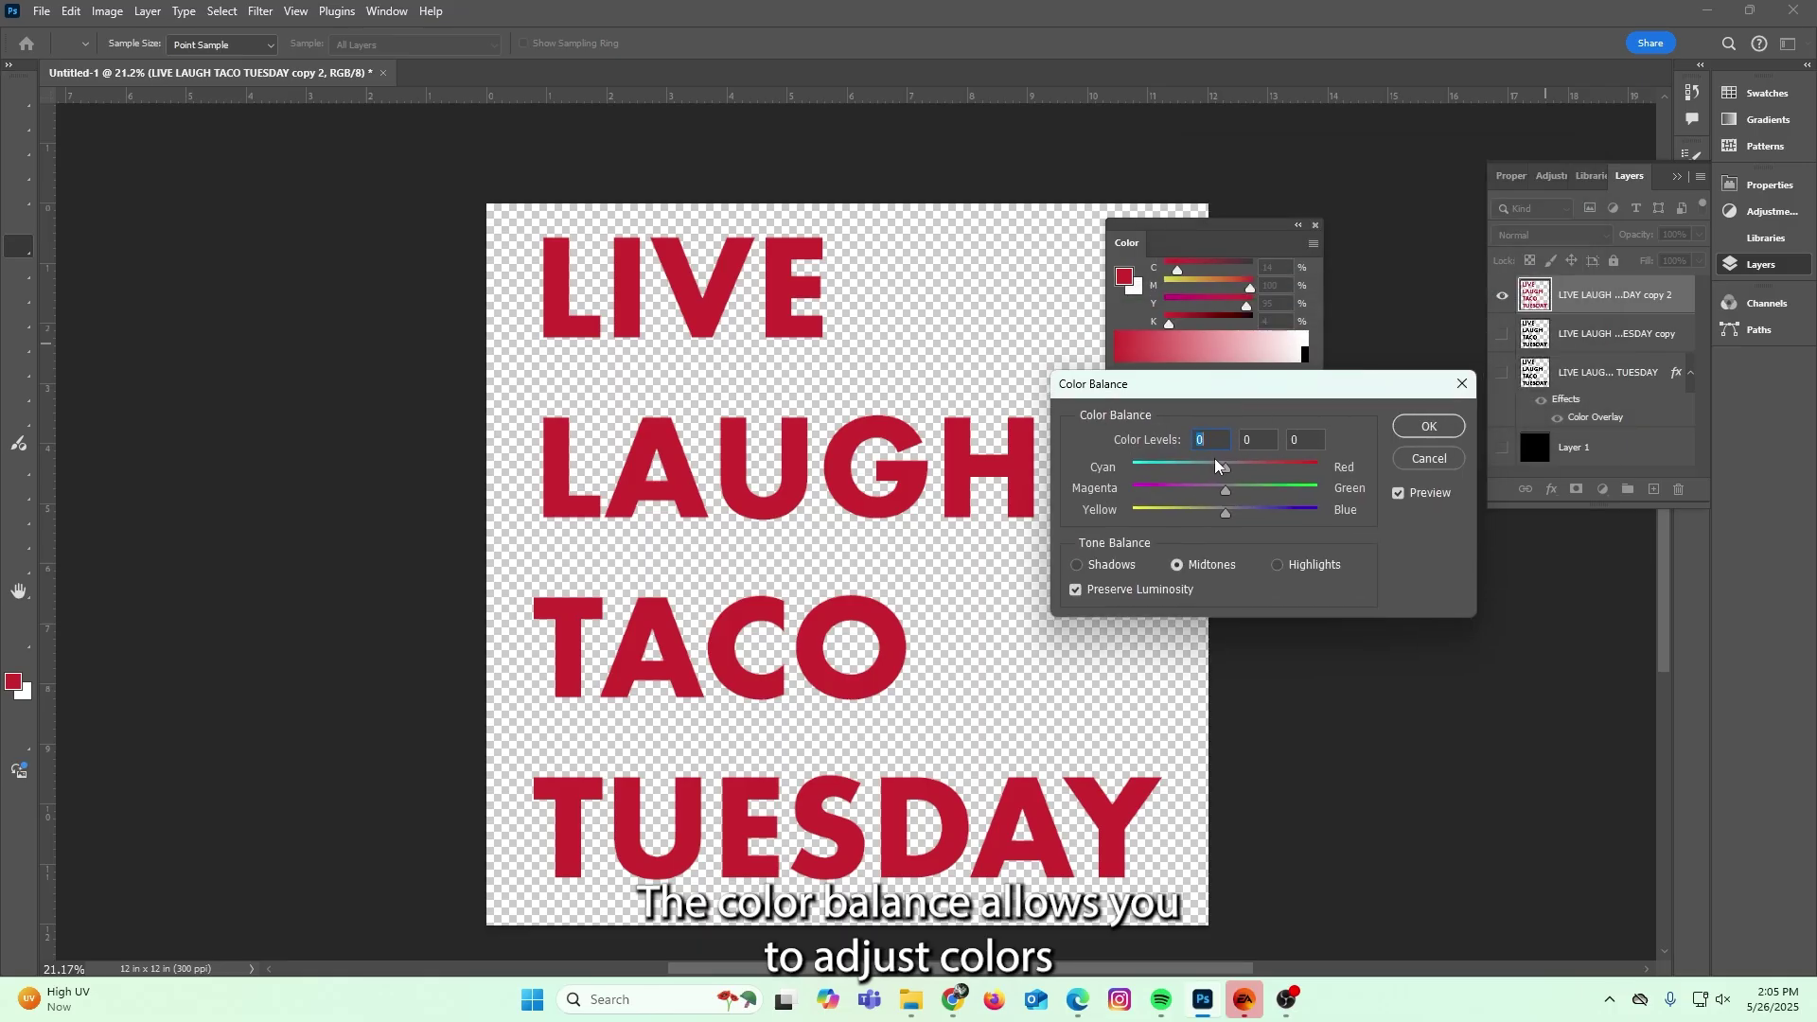
mouse_move(1225, 491)
left_mouse_down()
mouse_move(1287, 489)
mouse_move(1186, 511)
mouse_move(1273, 512)
mouse_move(1187, 469)
left_mouse_up()
left_click(1078, 563)
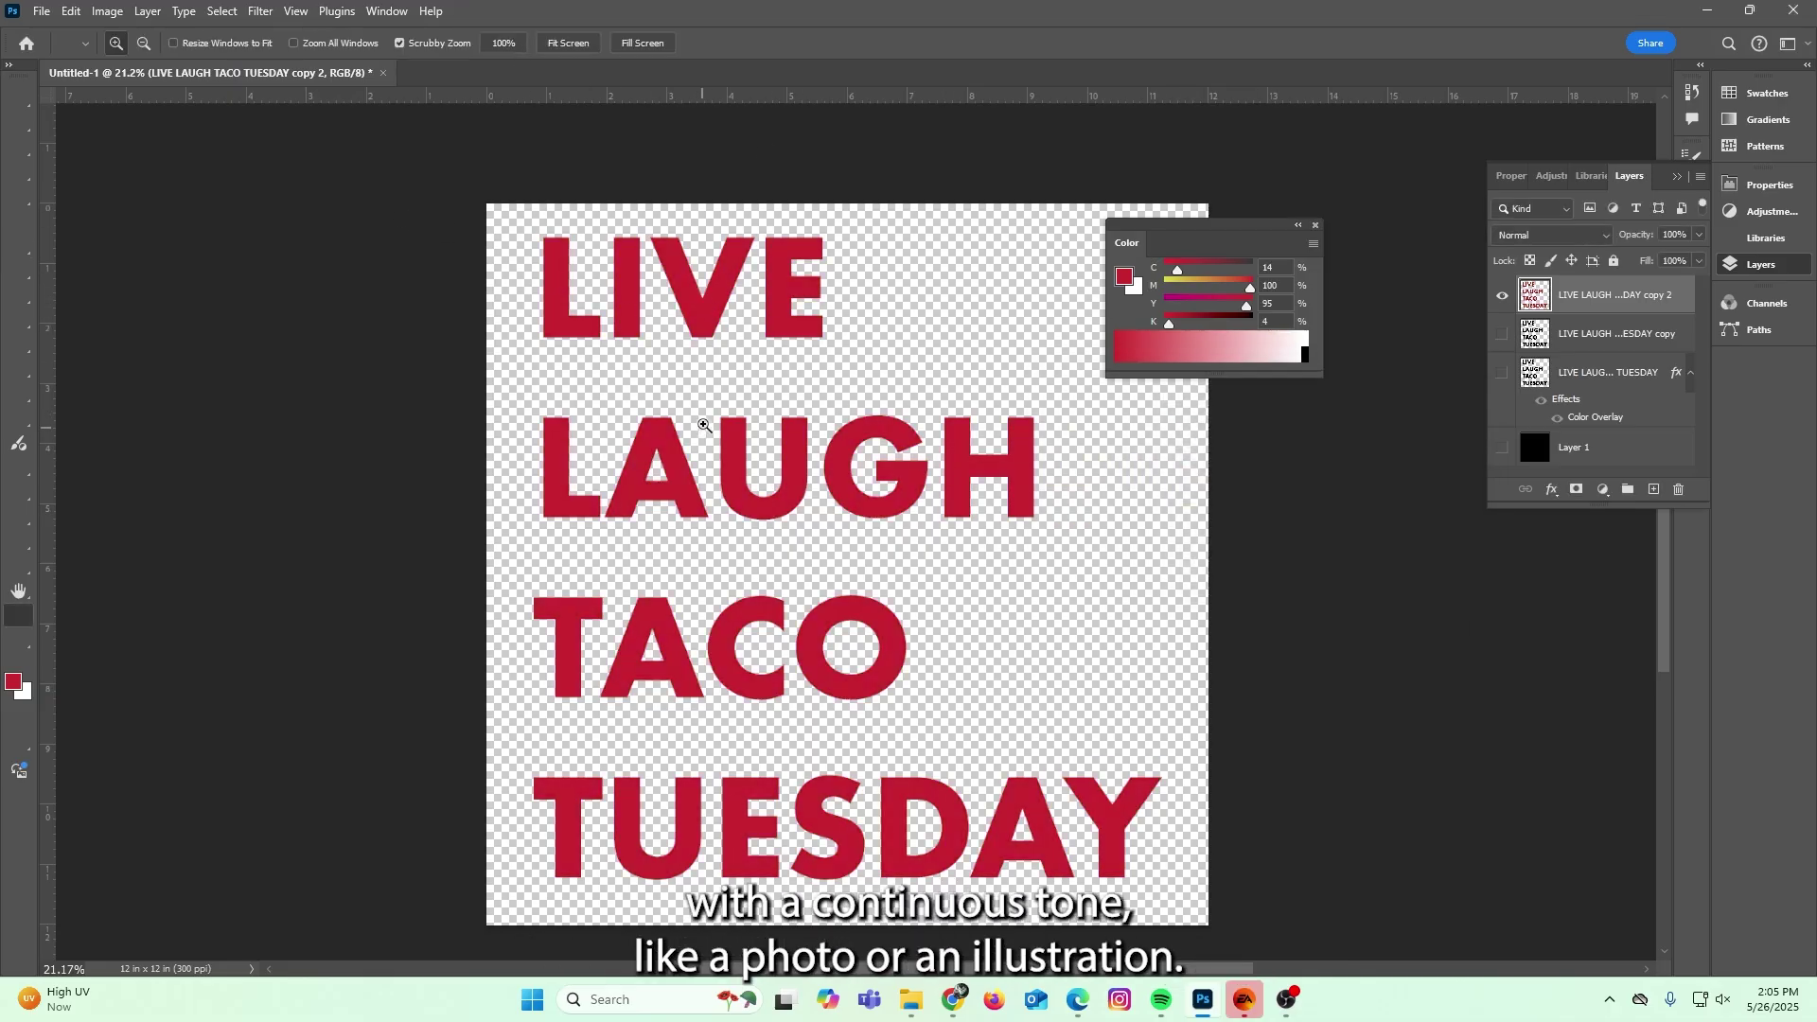
left_click_drag(696, 415, 631, 366)
left_click(107, 11)
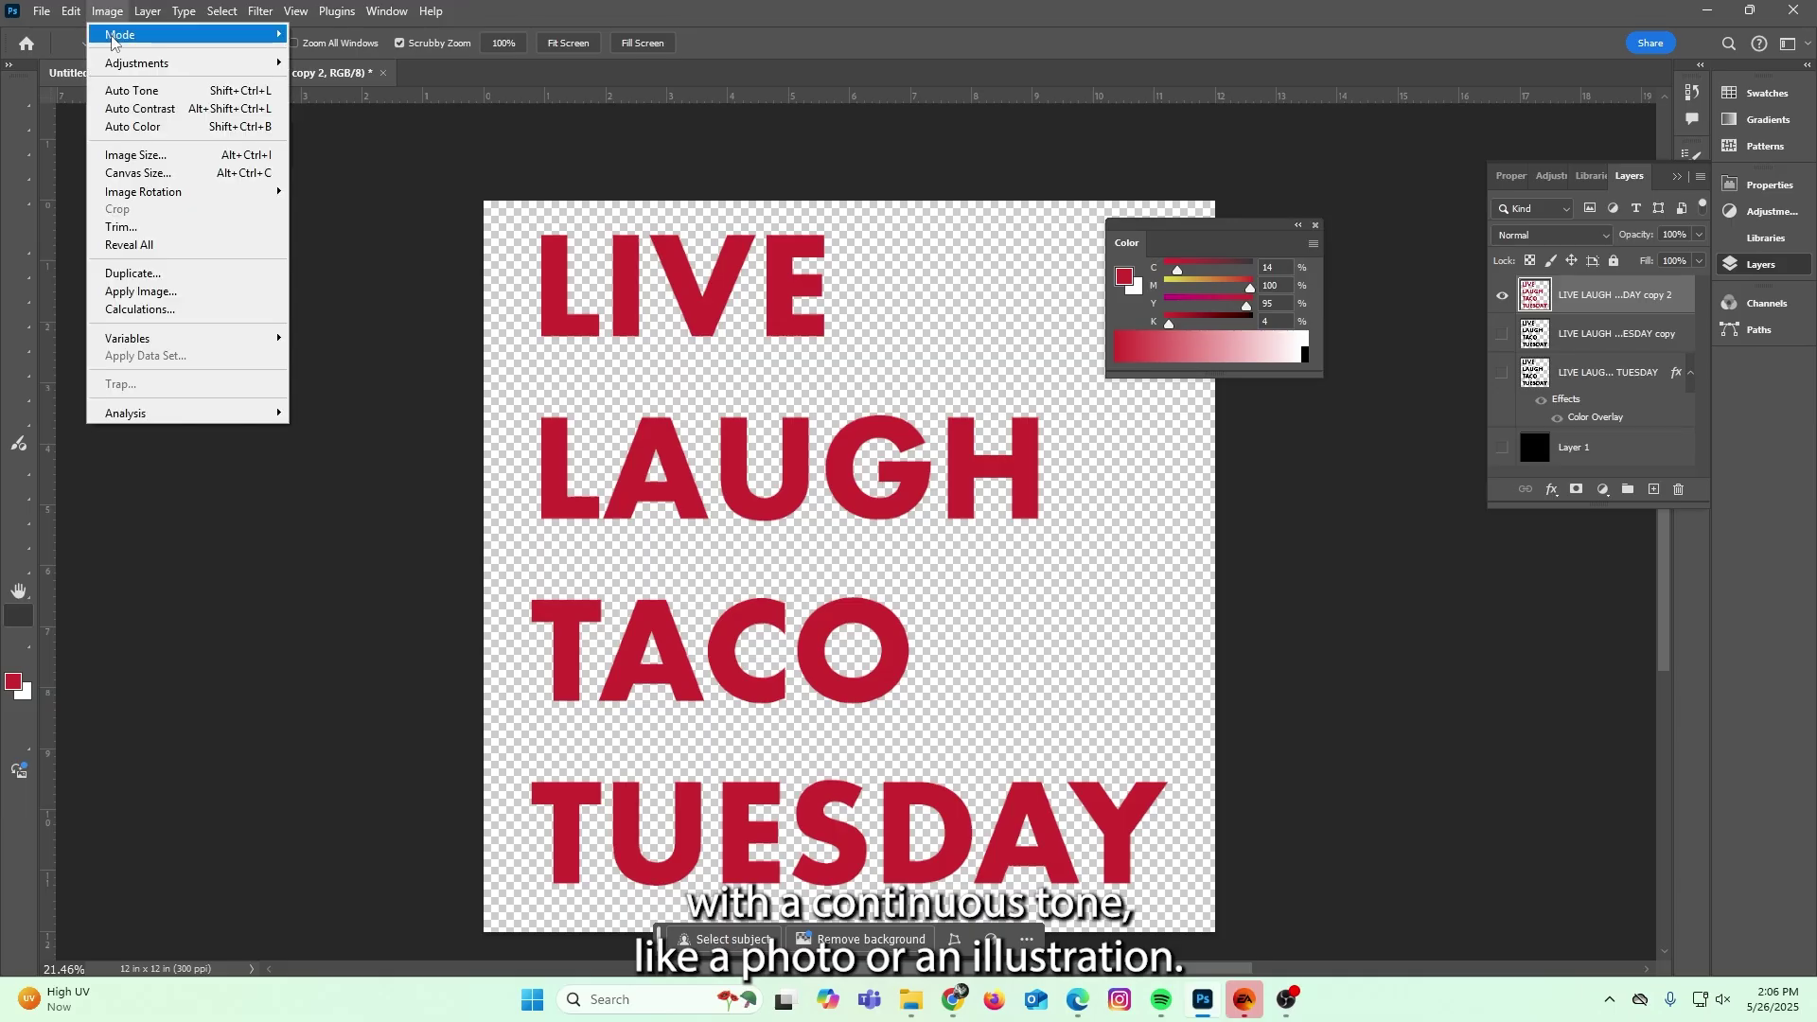
mouse_move(137, 63)
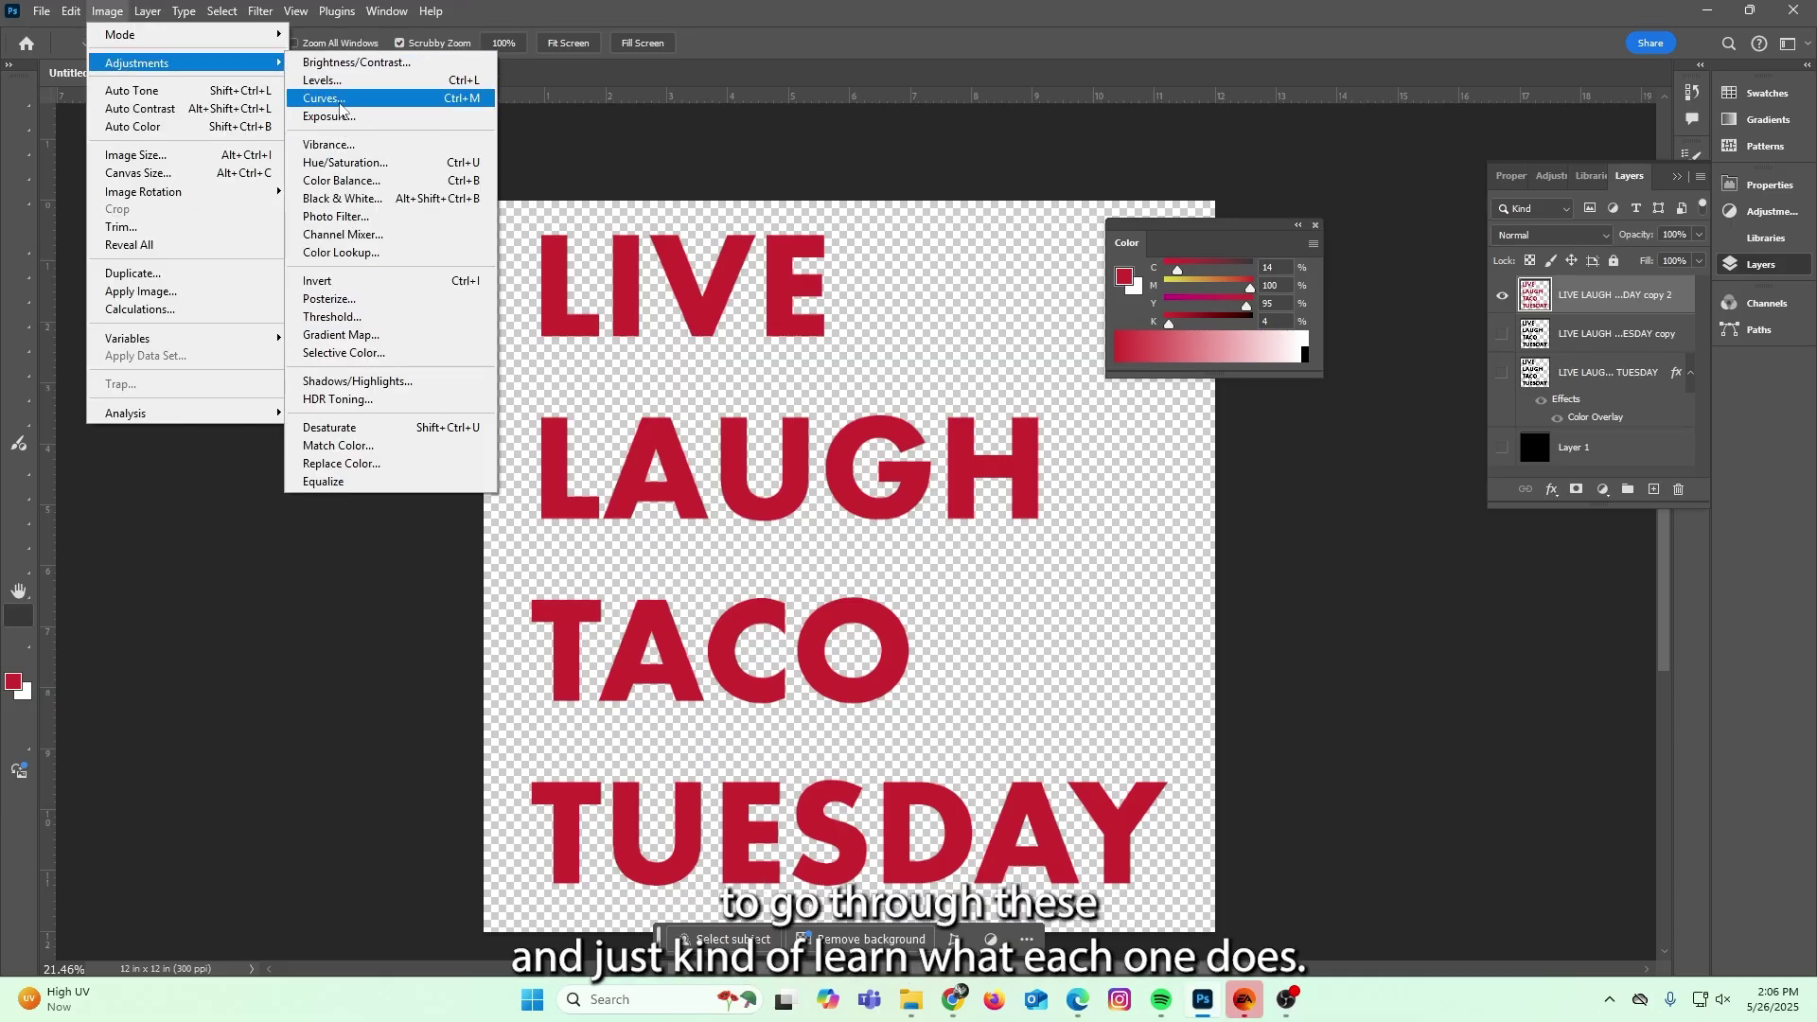
left_click(337, 444)
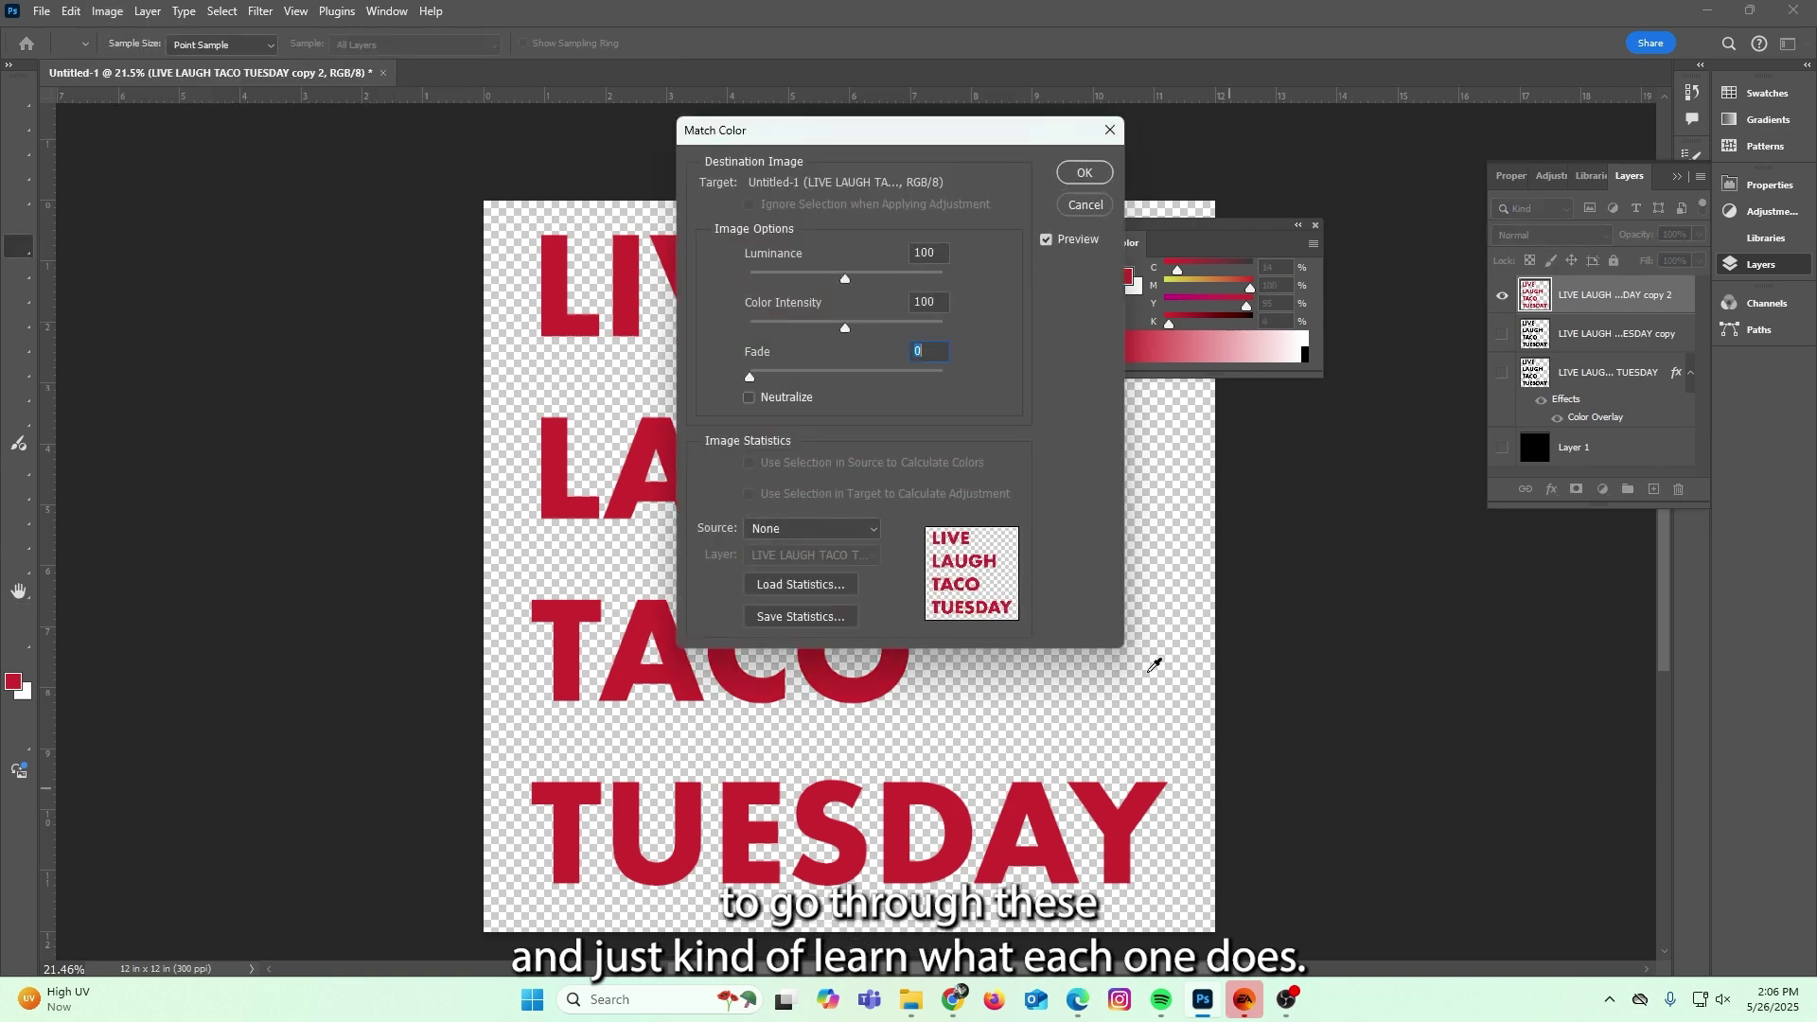
left_click(1085, 204)
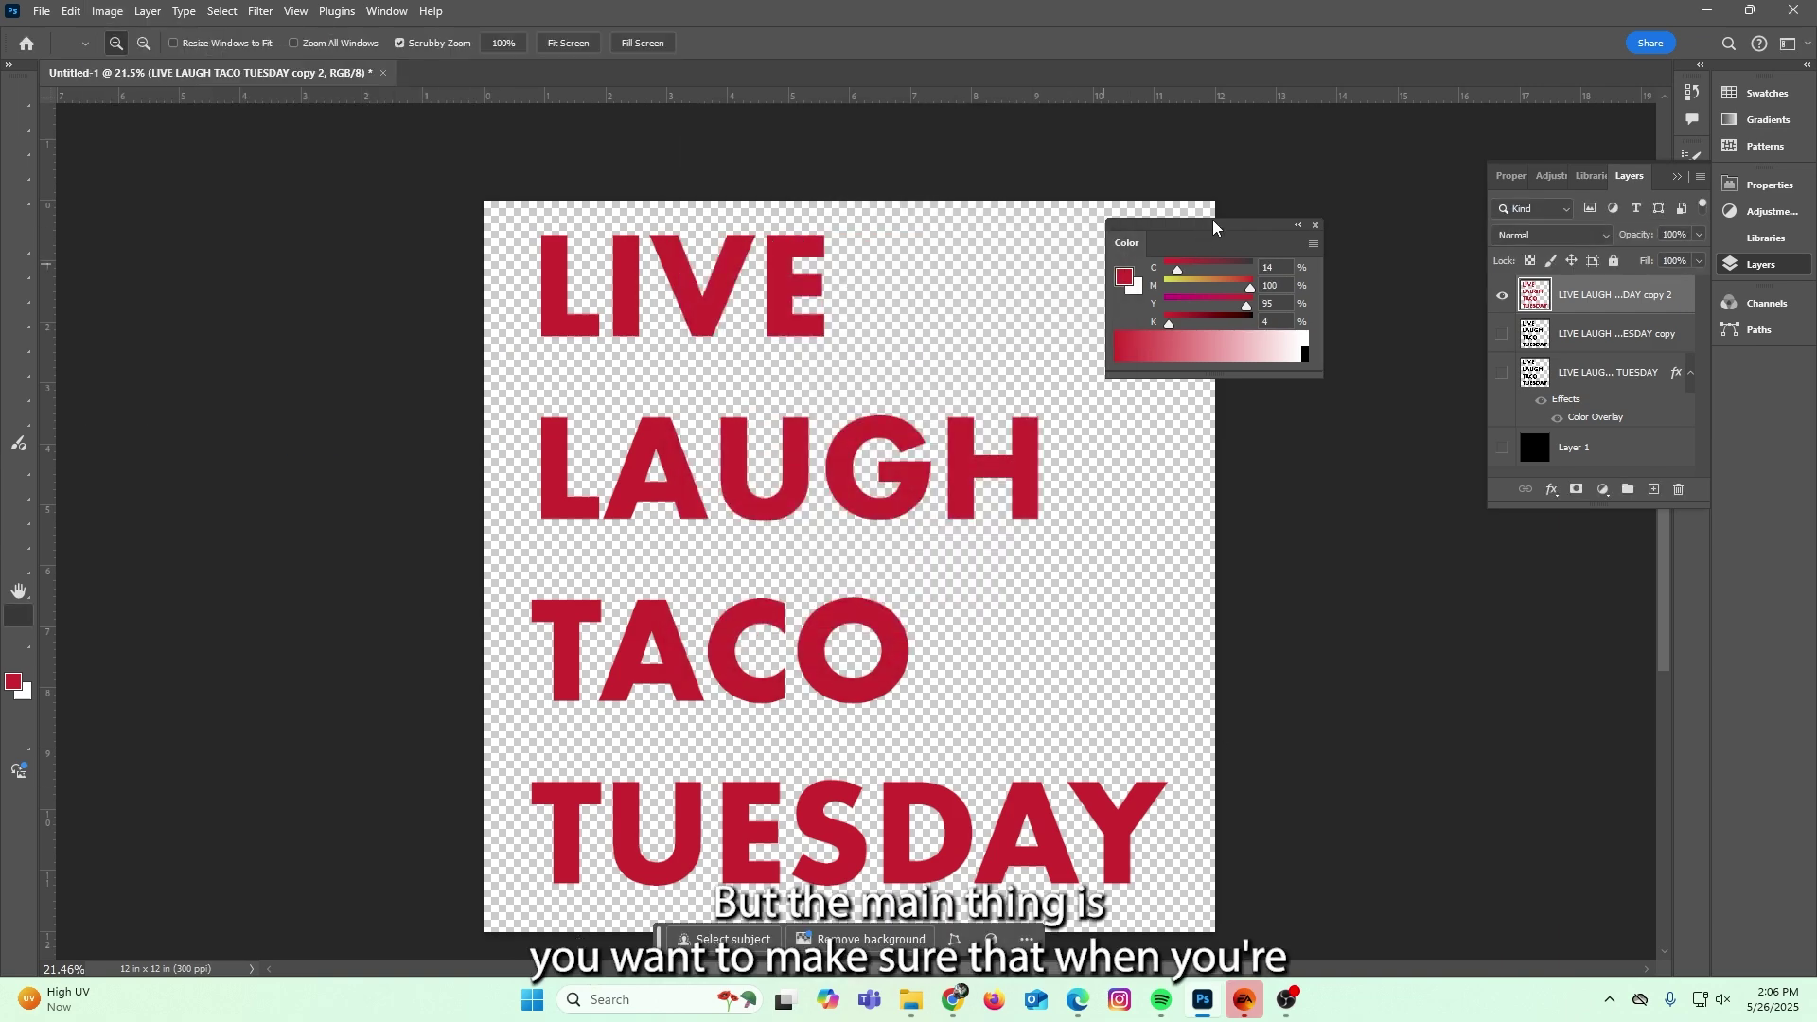
left_click_drag(1212, 240, 1287, 231)
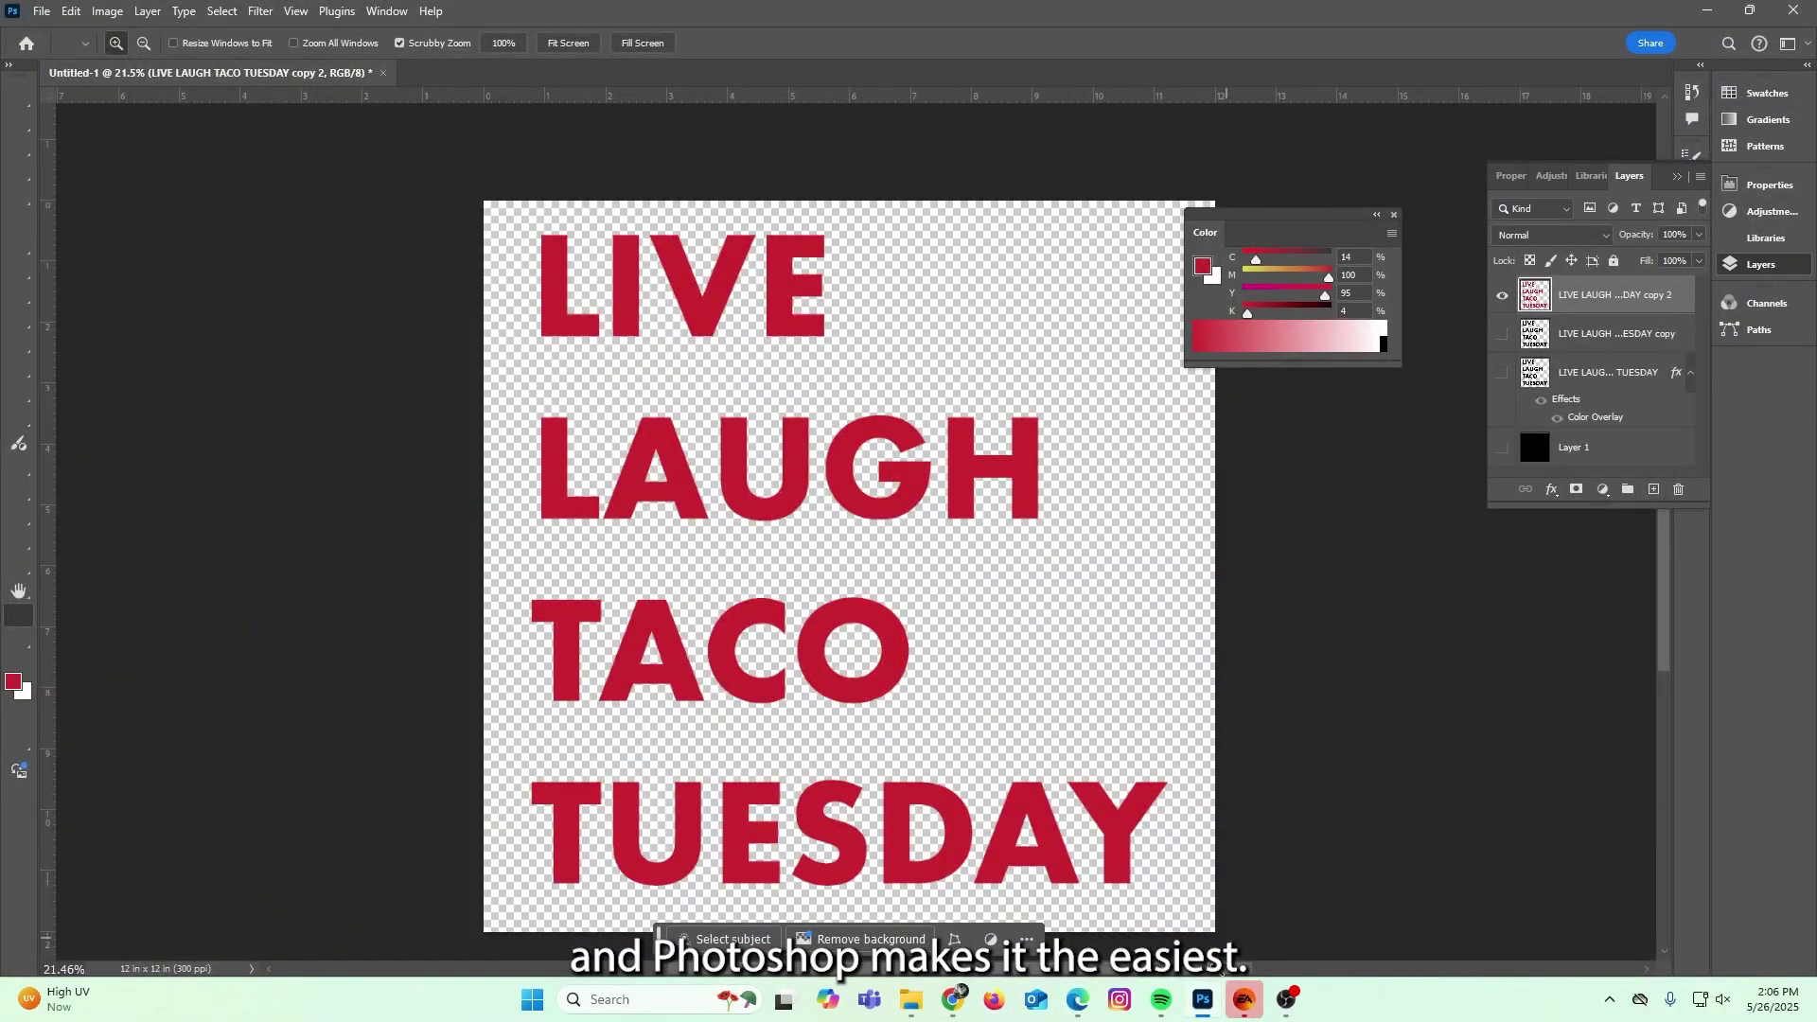
key("alt+Tab")
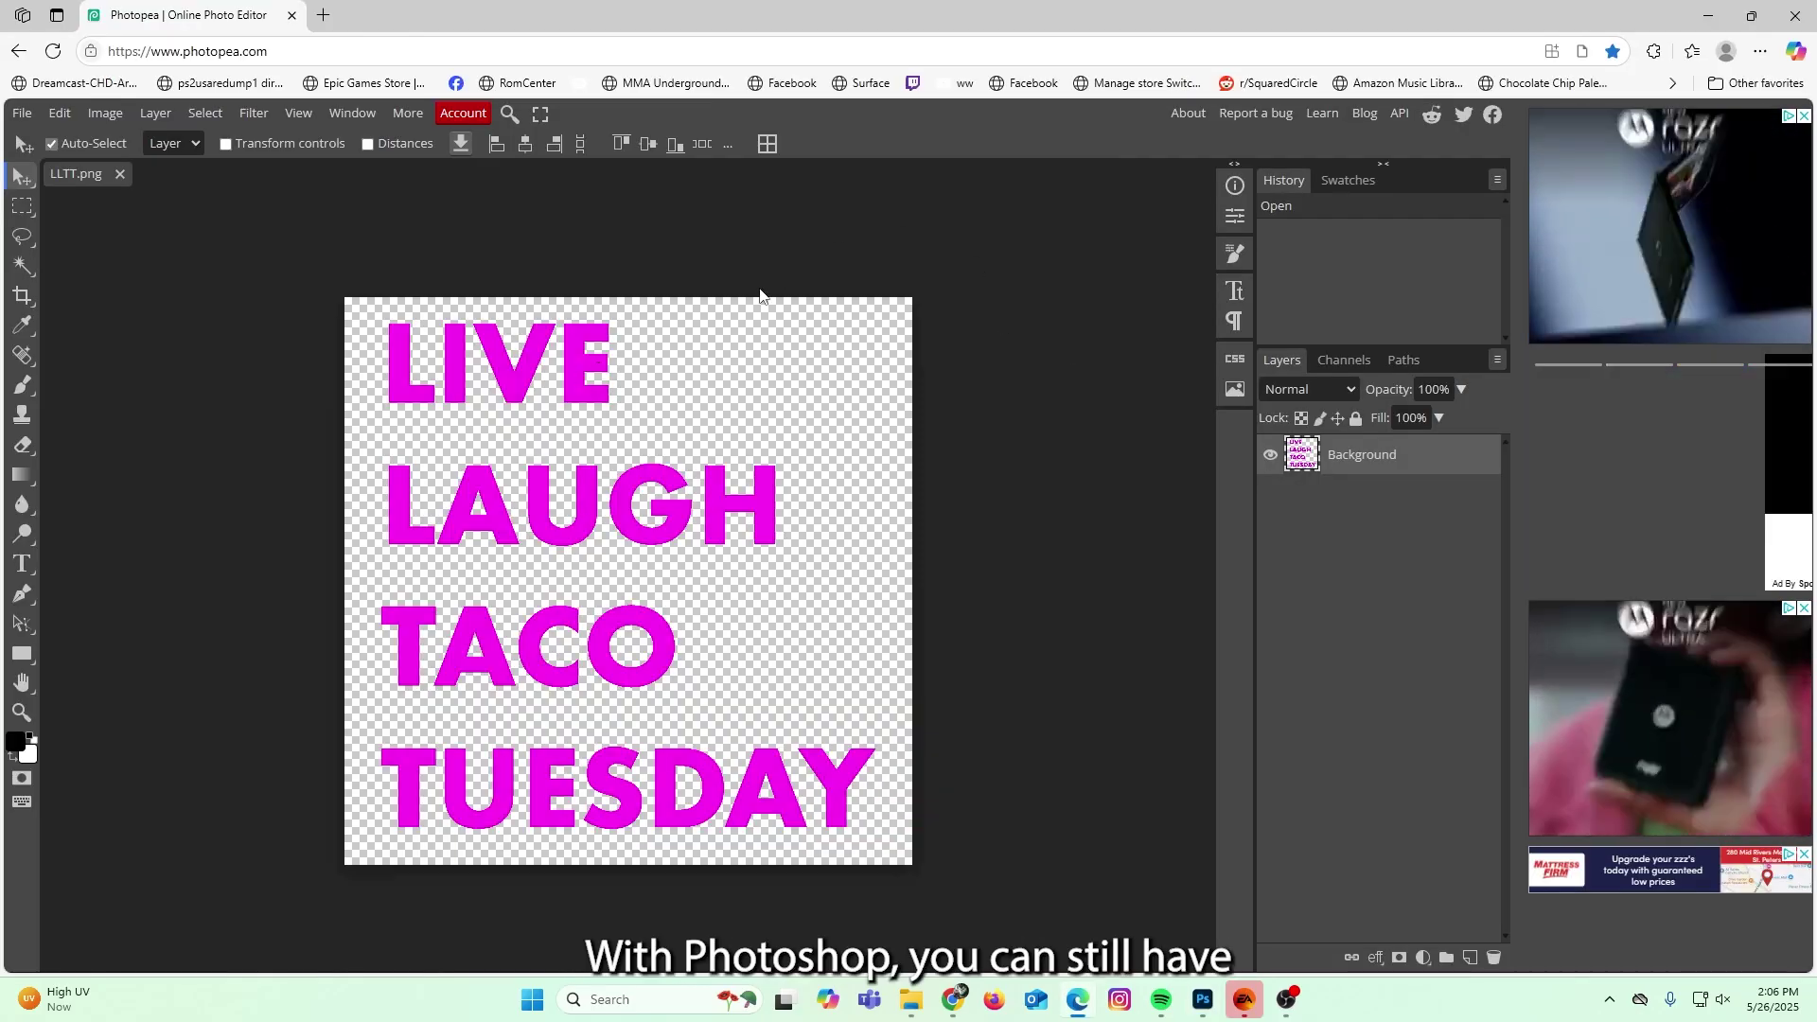
Show the Color panel and change the foreground from red to bright green.
left_click(411, 115)
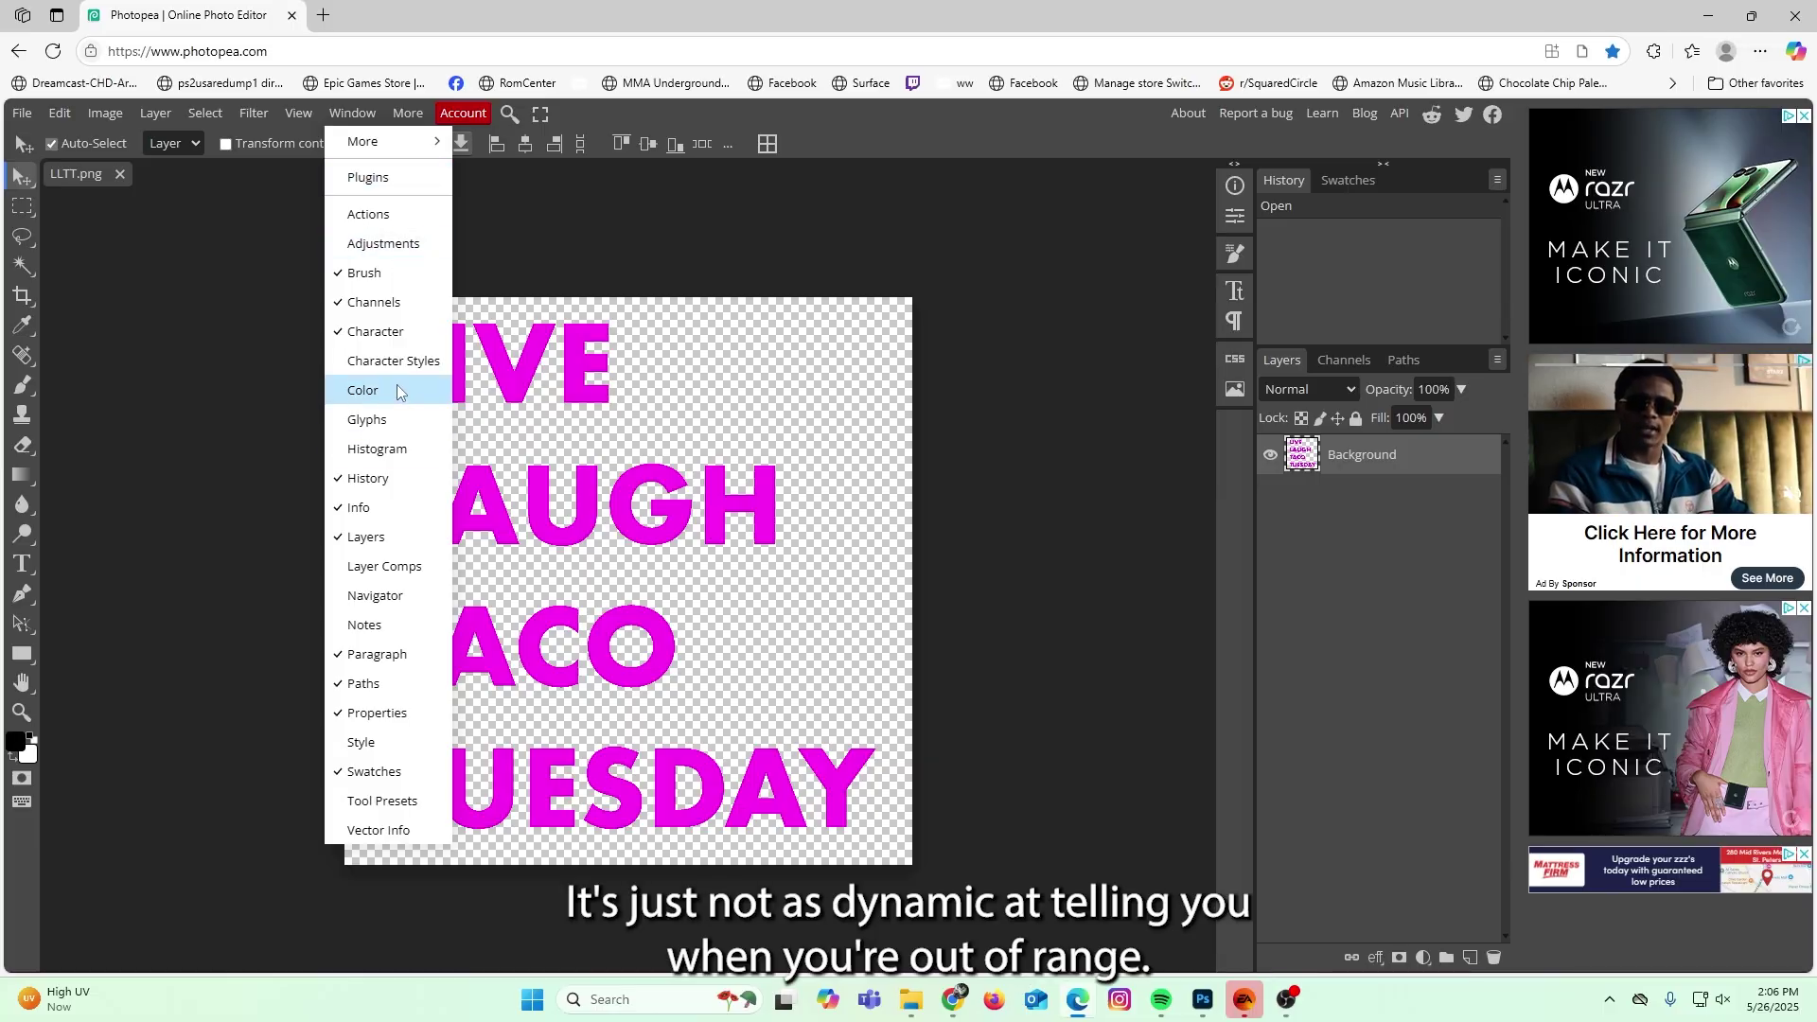
left_click(399, 391)
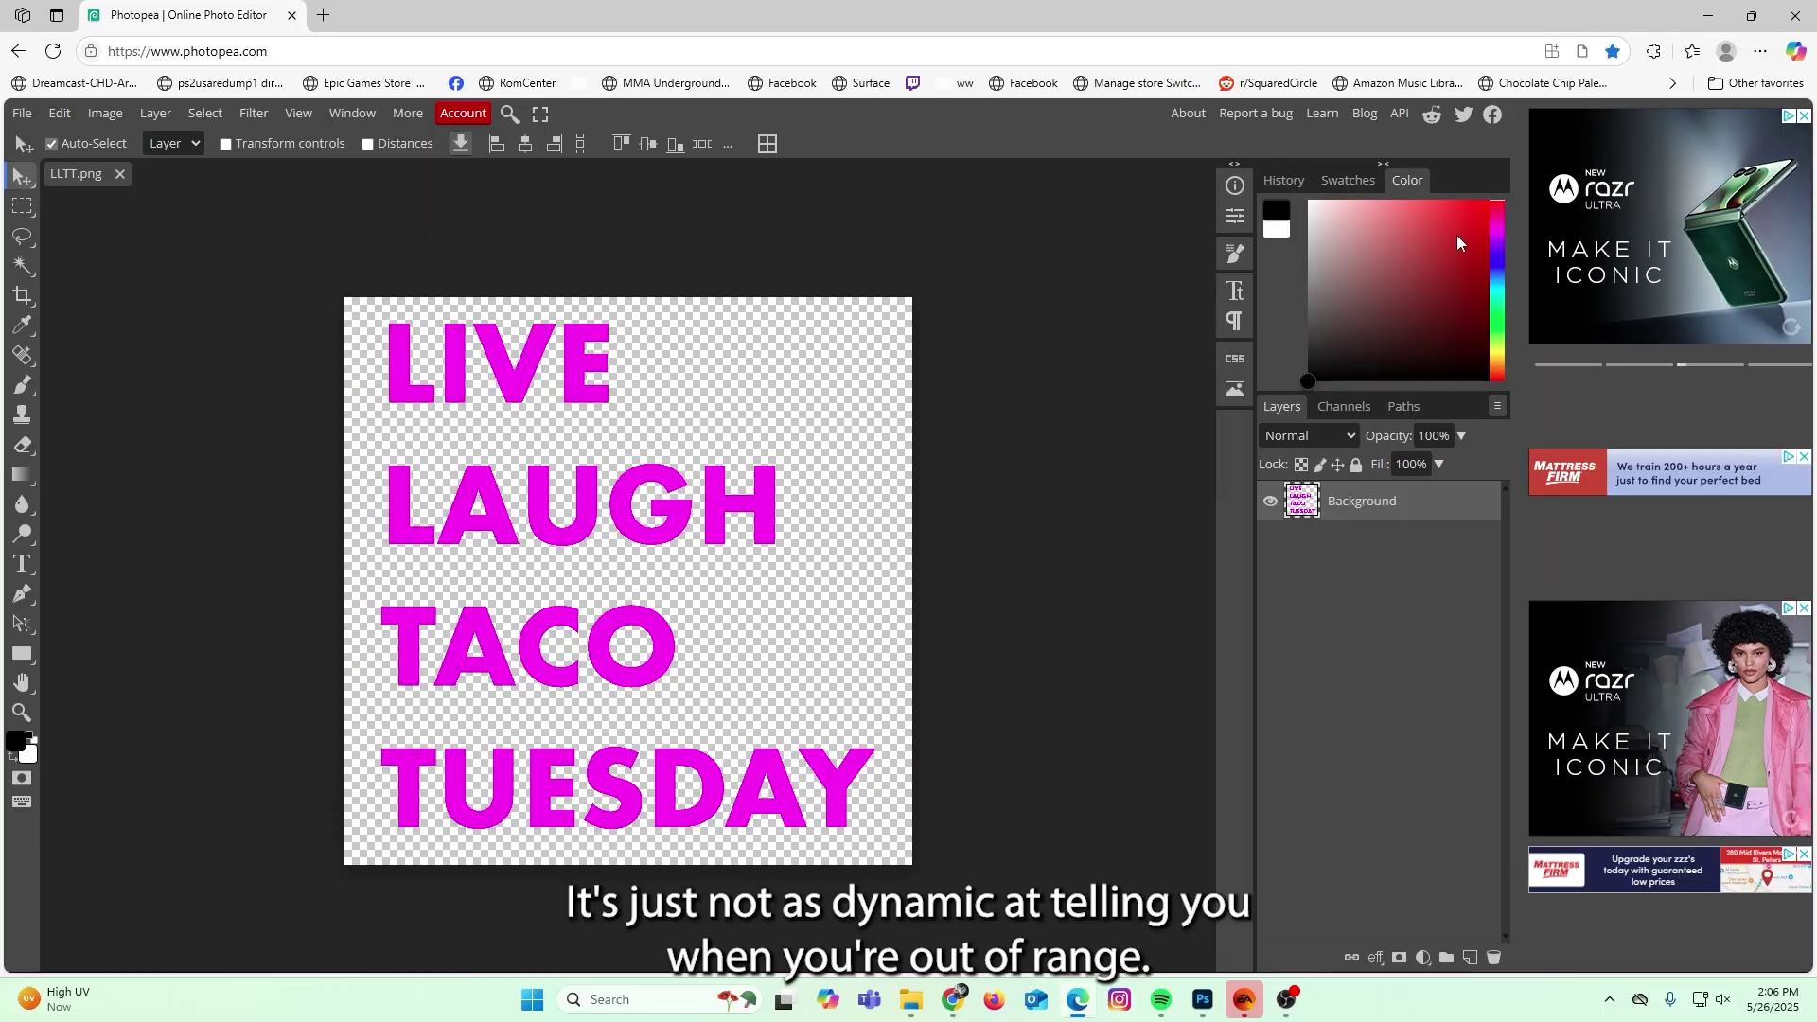
left_click(1456, 235)
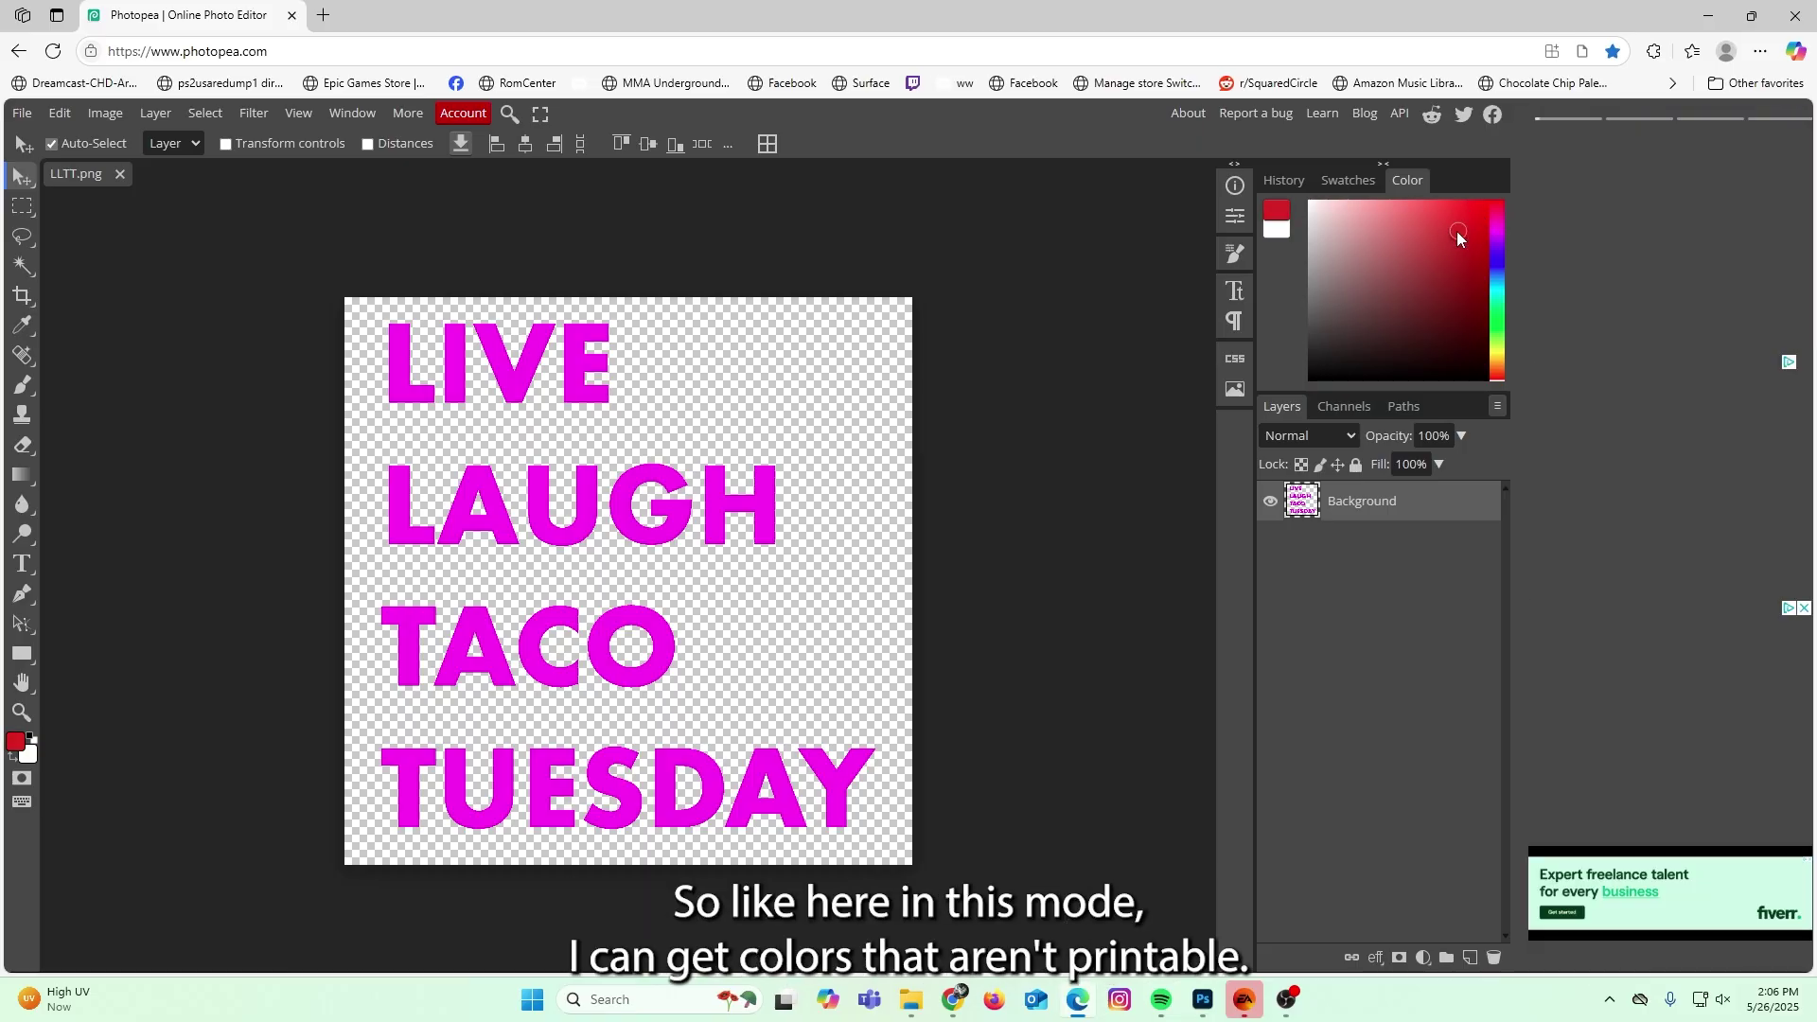
left_click(1493, 335)
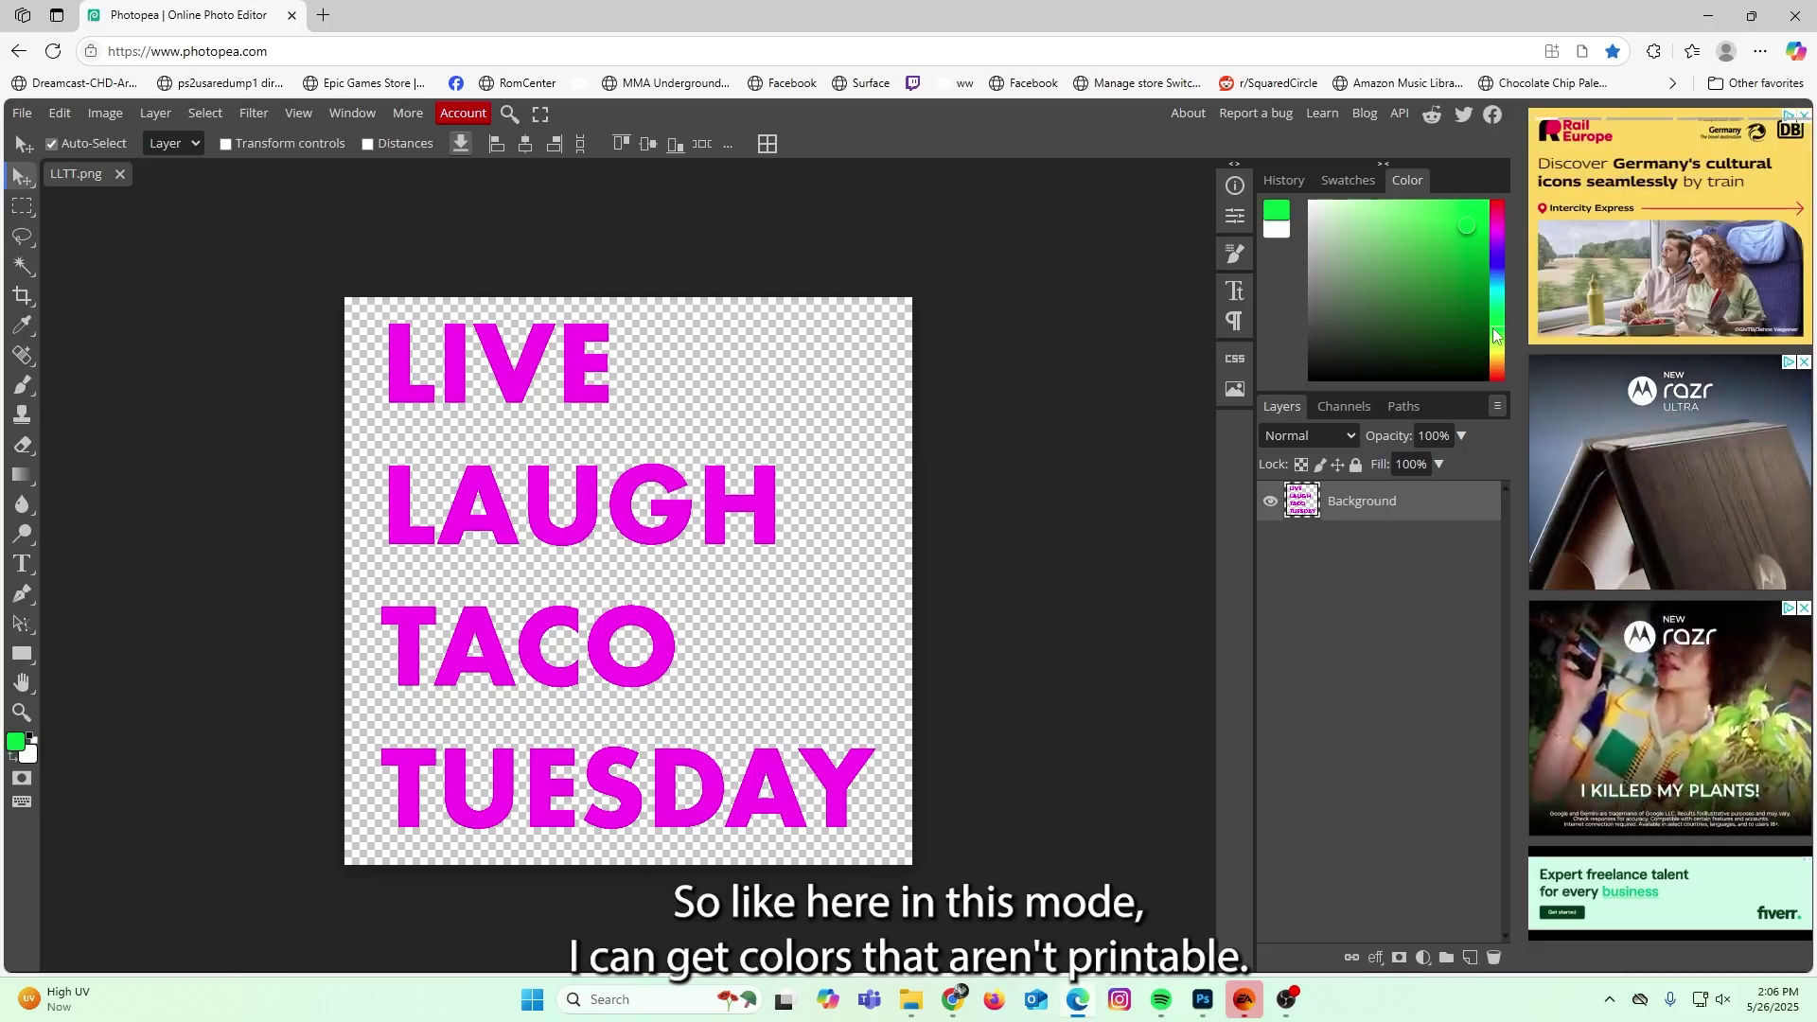
Set the foreground to dark green 18250a from inside the CMYK gamut.
left_click(1279, 215)
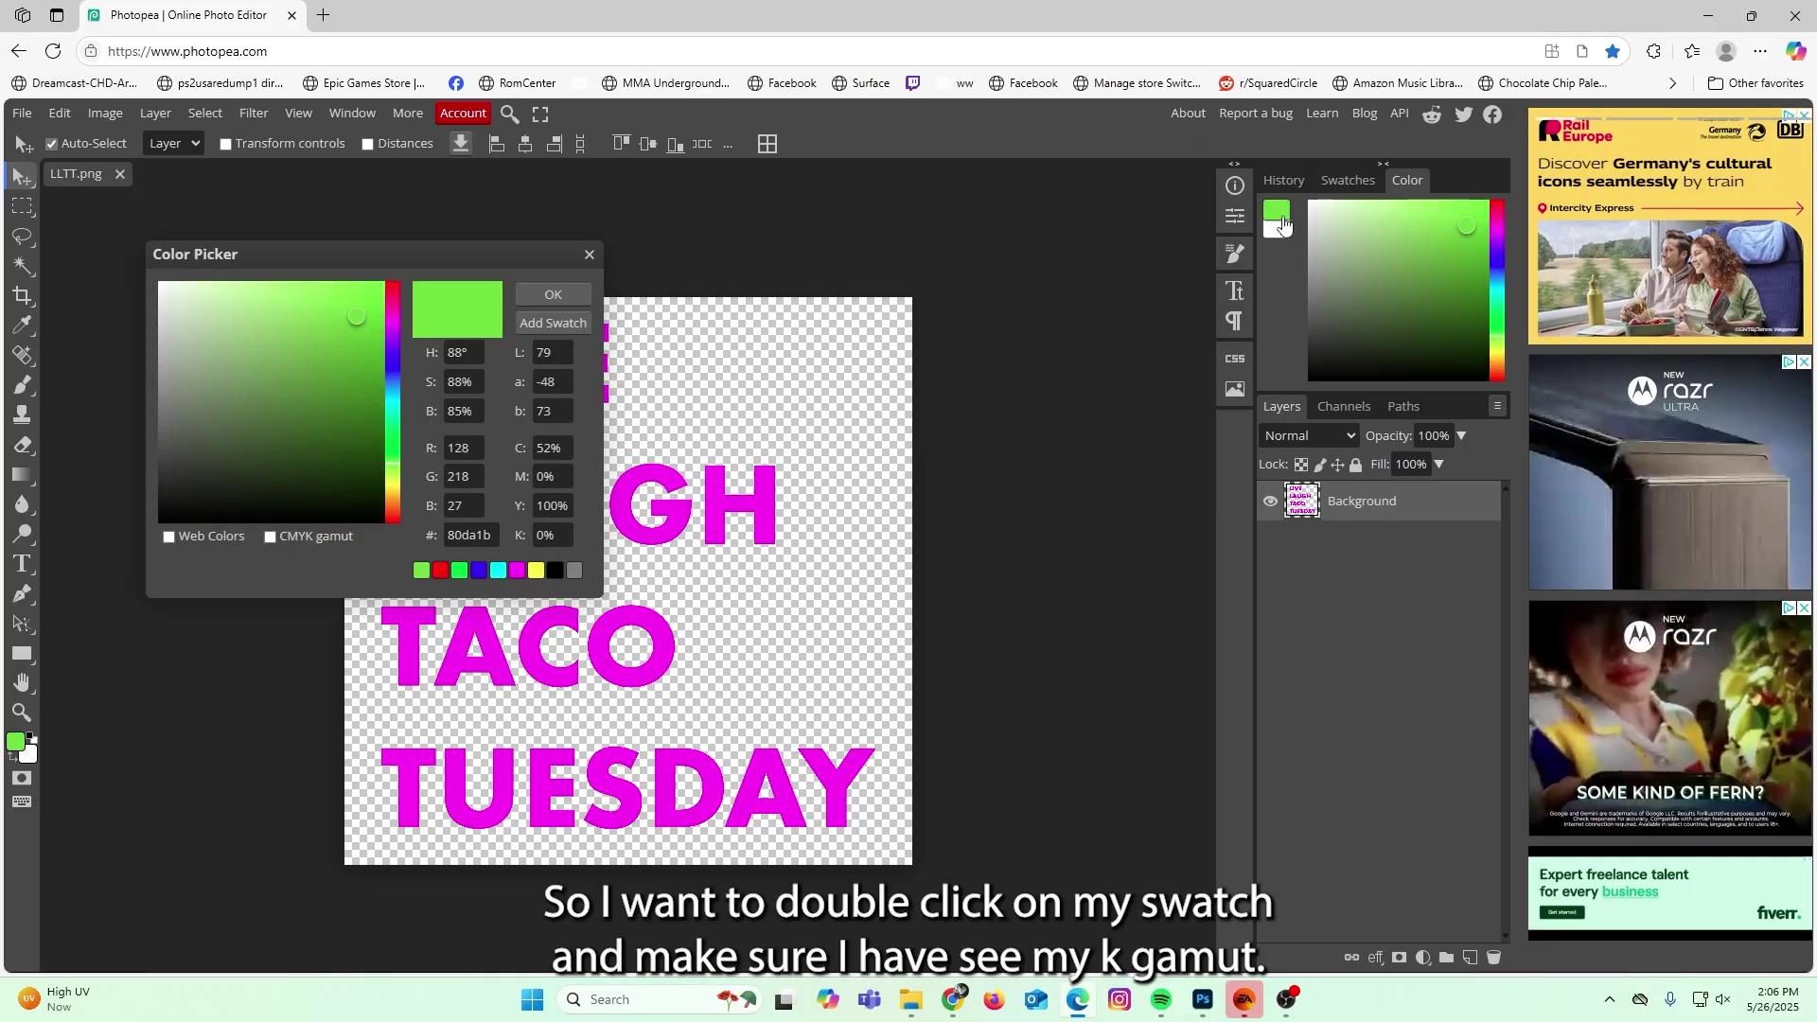
left_click_drag(582, 254, 1253, 253)
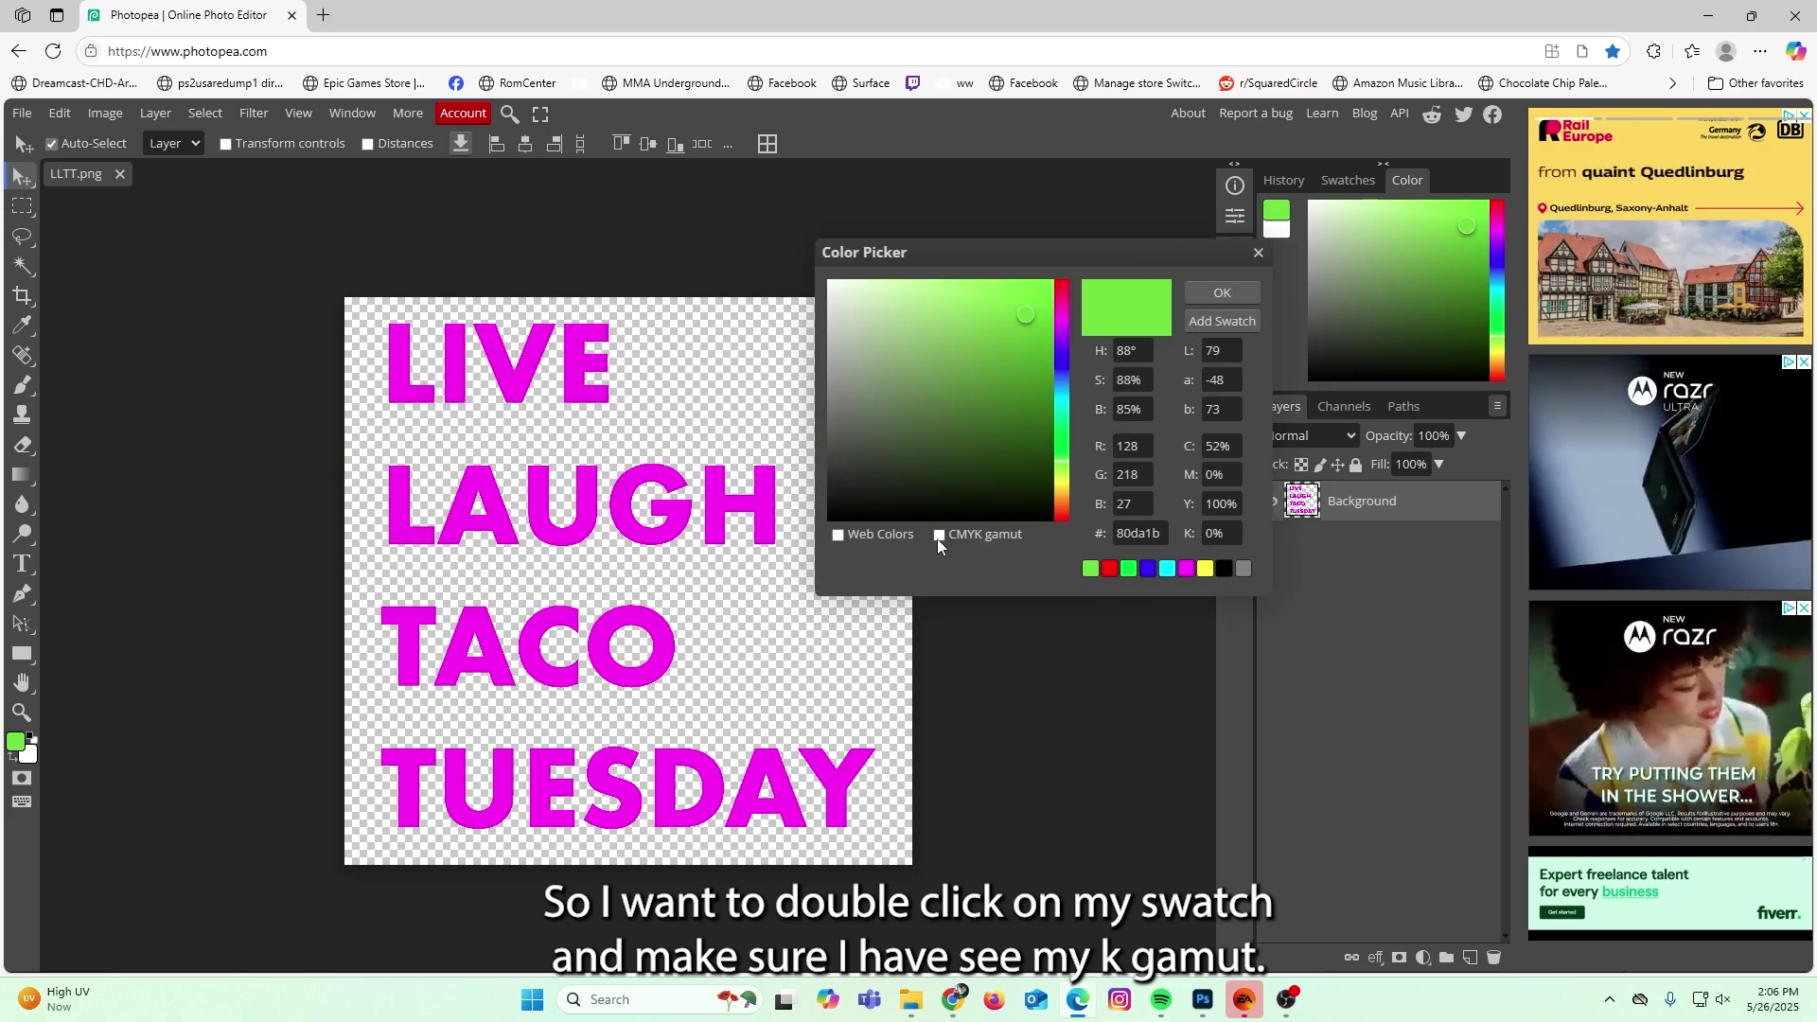
left_click(939, 535)
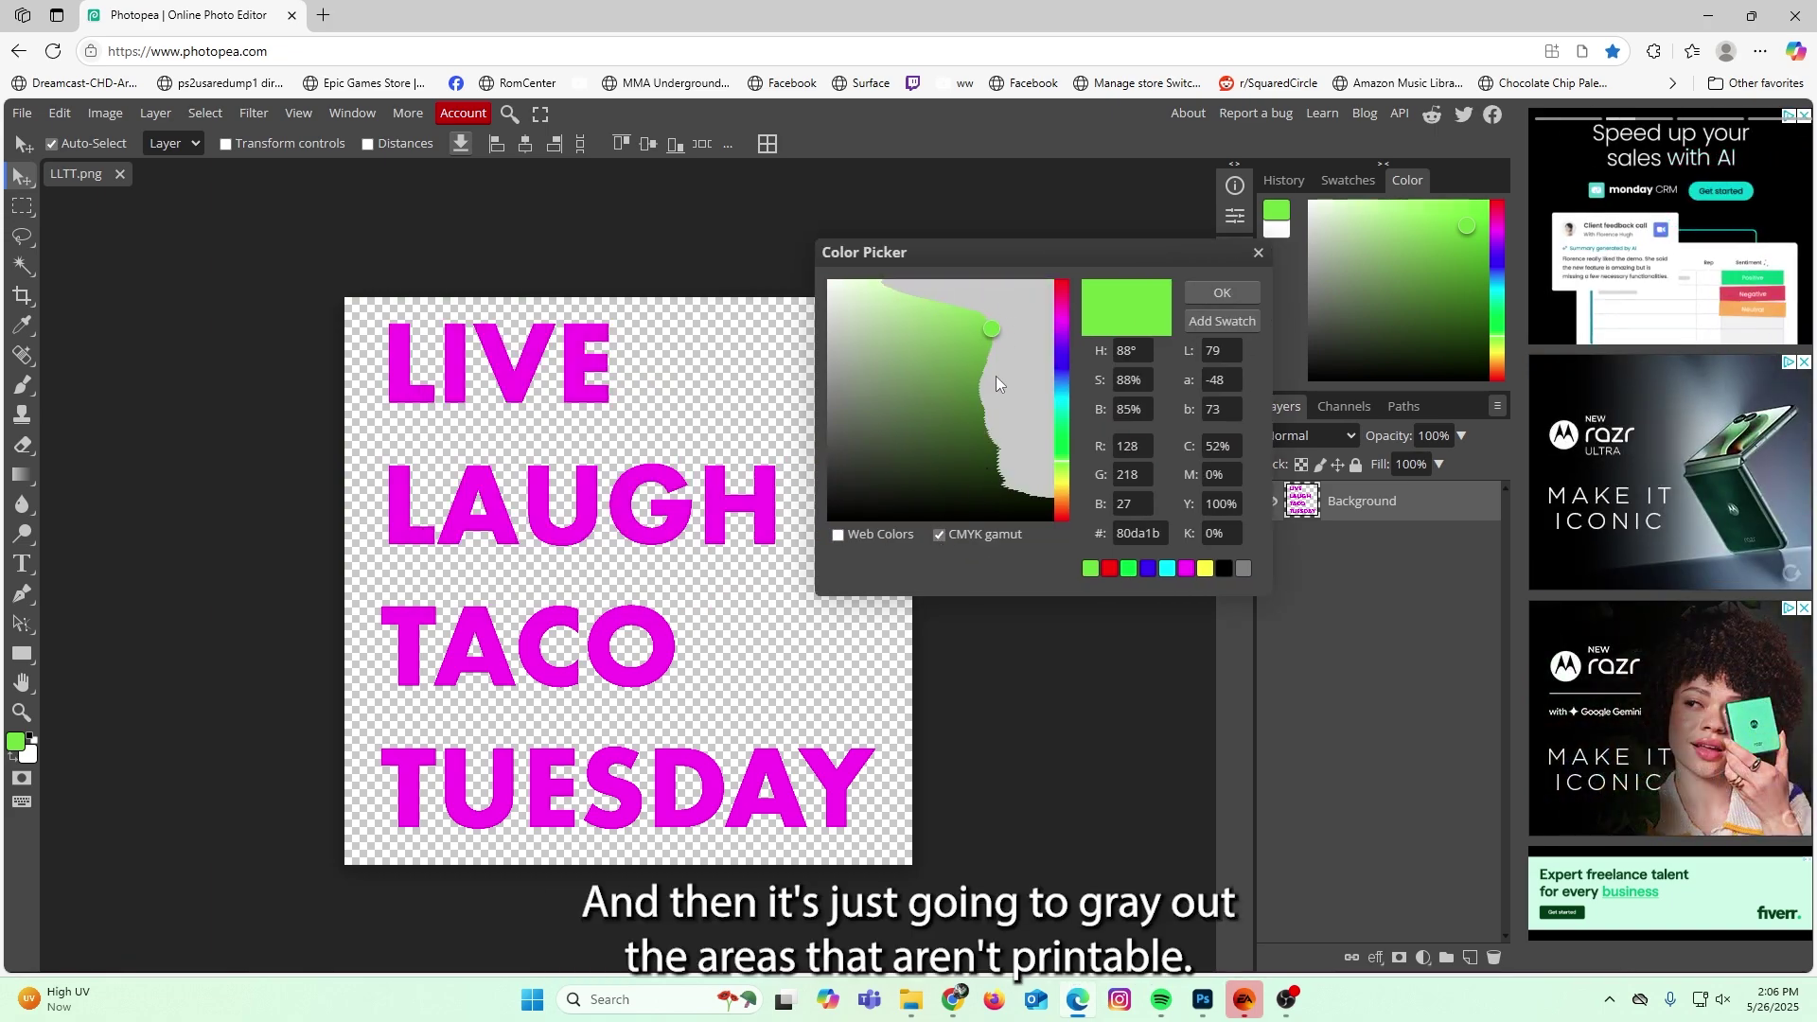
left_click(963, 381)
left_click_drag(974, 455, 991, 487)
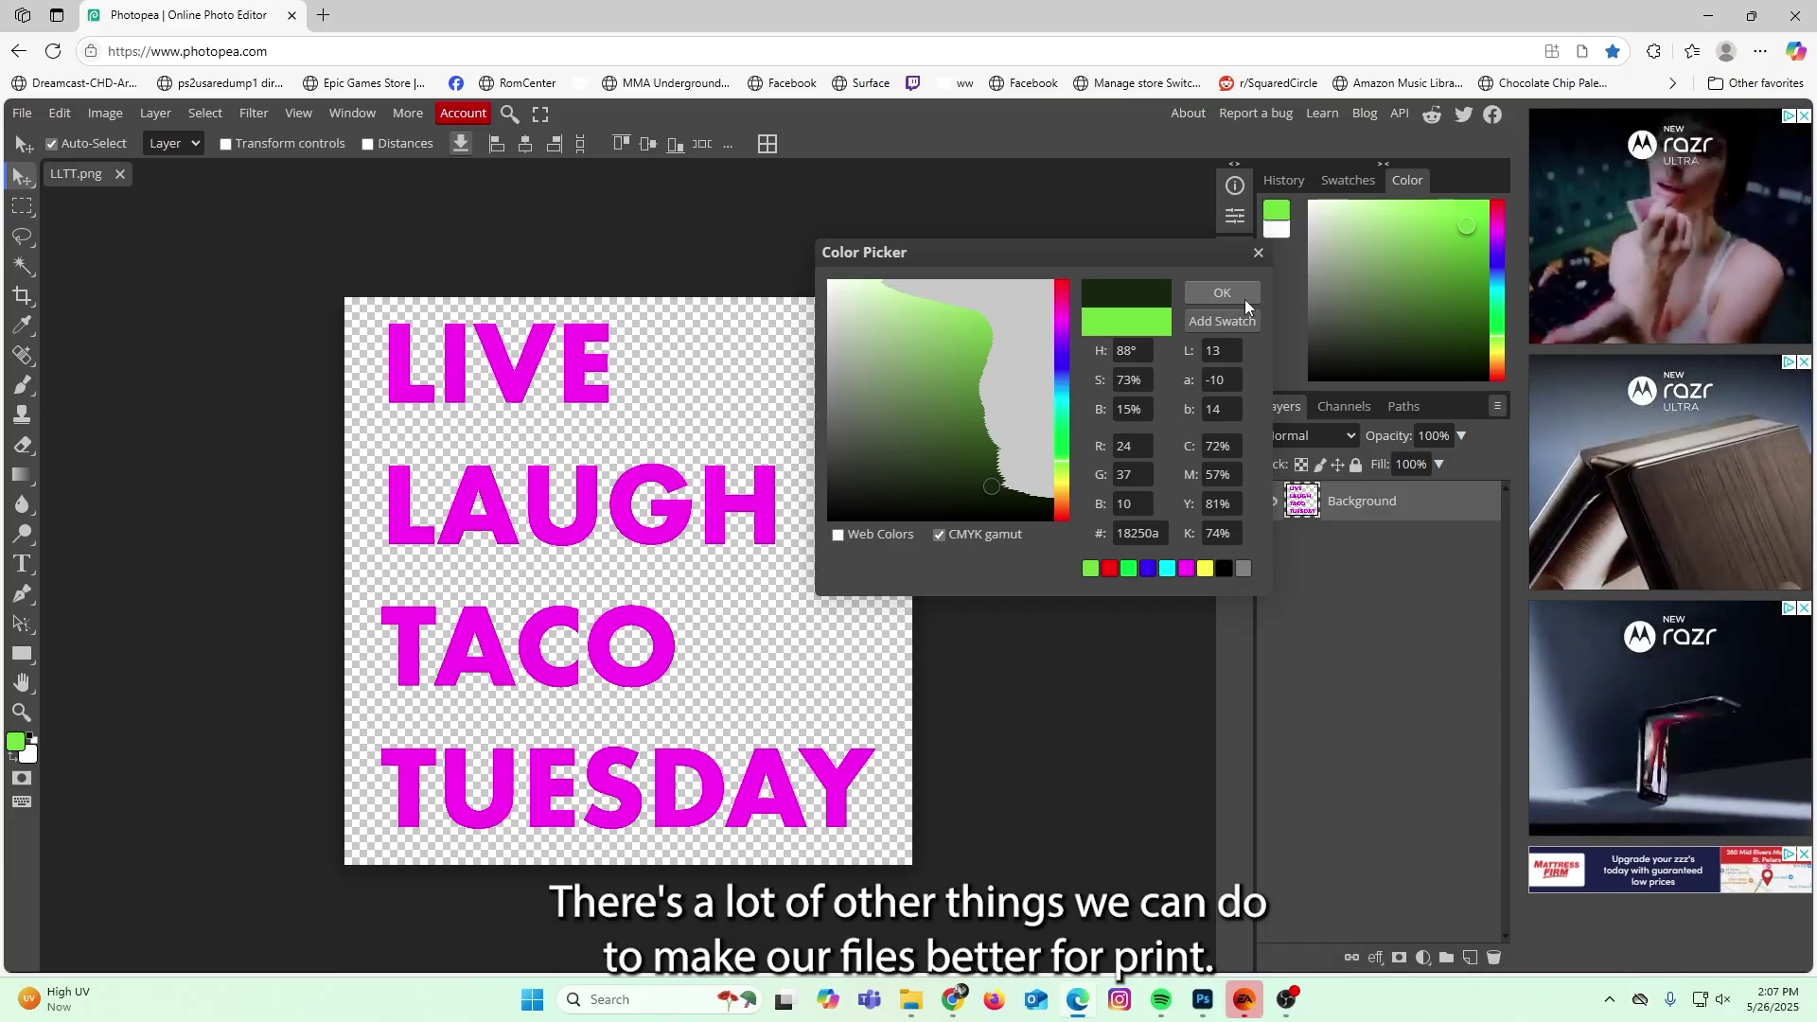
left_click(1244, 300)
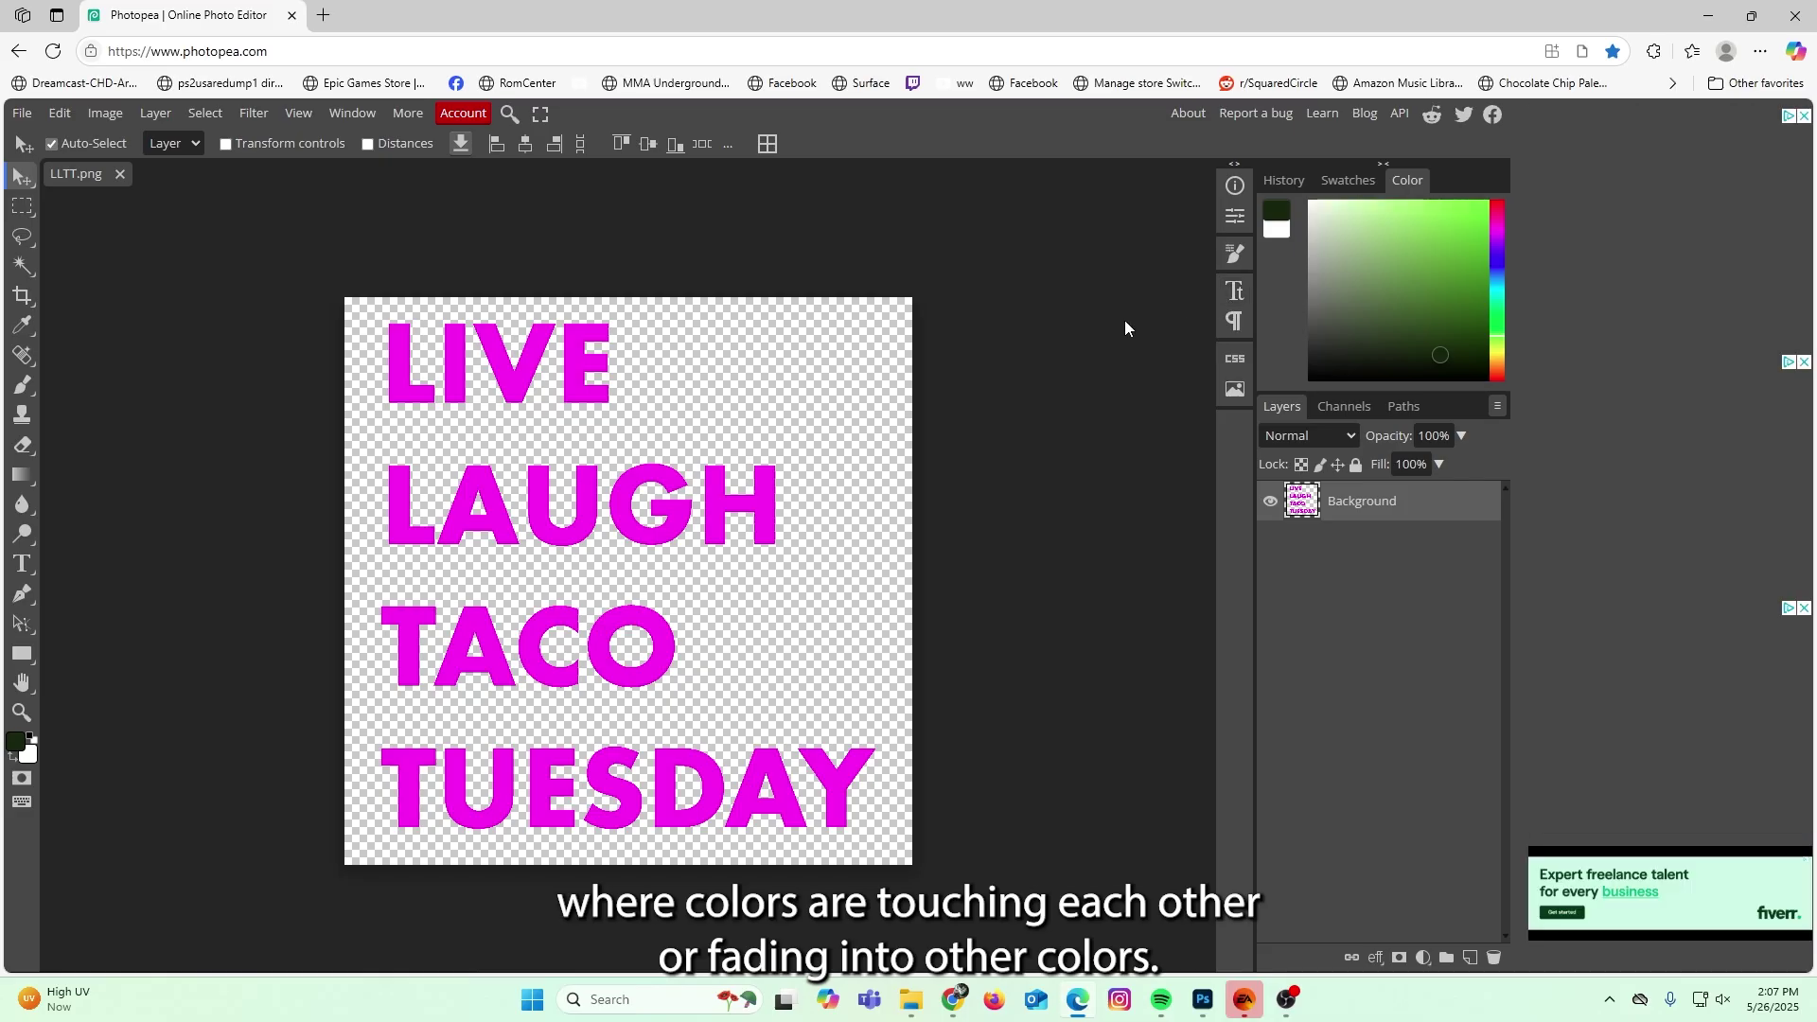
Zoom the Photopea view in on the LIVE and LAUGH lettering.
key("z")
left_click(565, 367)
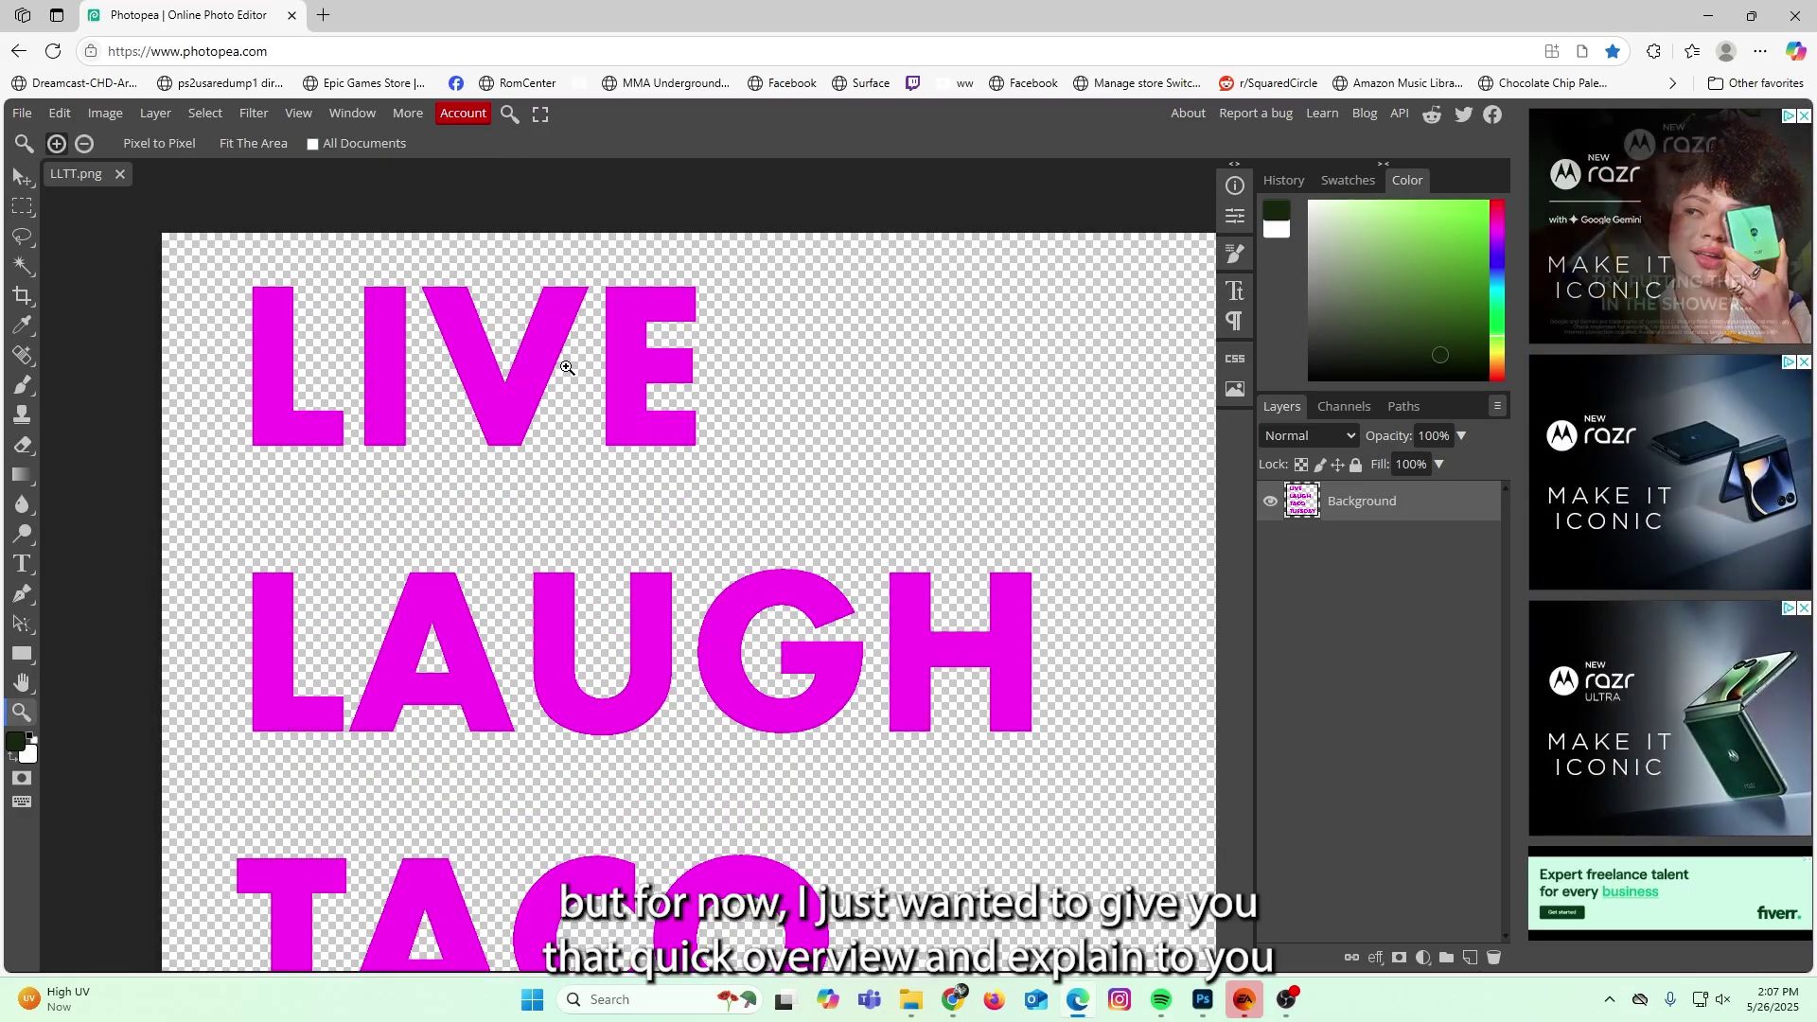